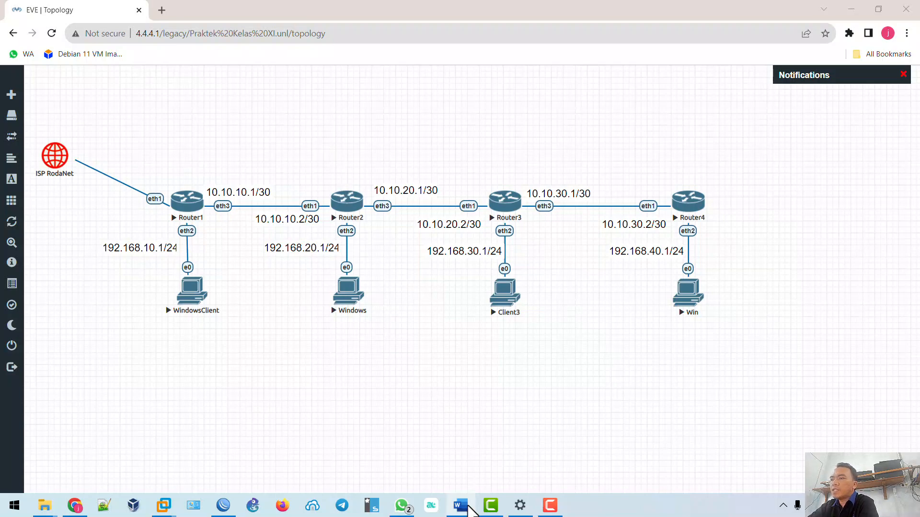
Bring up the 'TAHAPAN PENYELESAIAN PRAKTEK 4 ROUTER' Word document and read through its Router 1 and Router 2 steps.
click(463, 510)
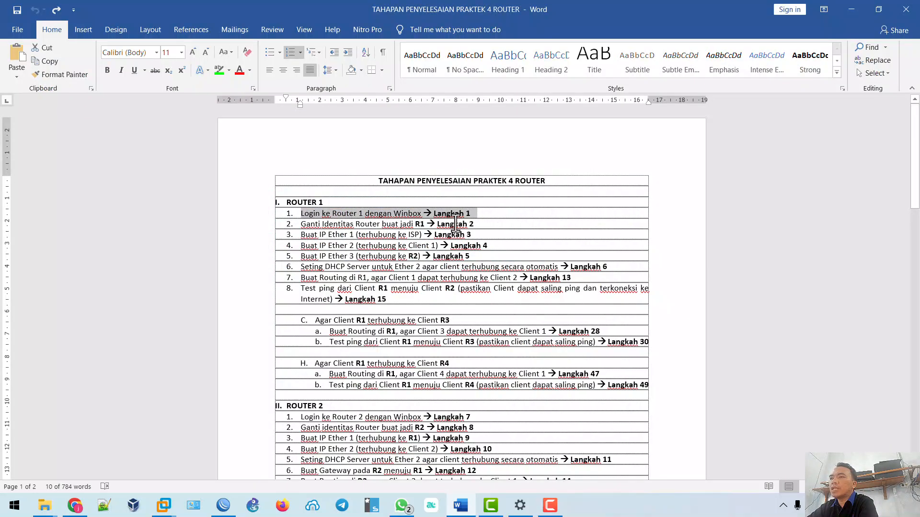
scroll(457, 230, down, 10)
scroll(464, 268, up, 6)
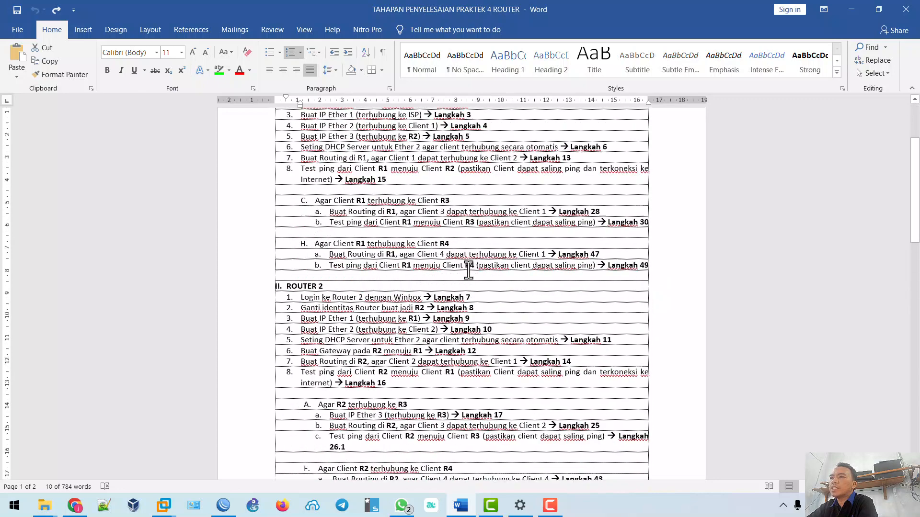
scroll(468, 269, up, 4)
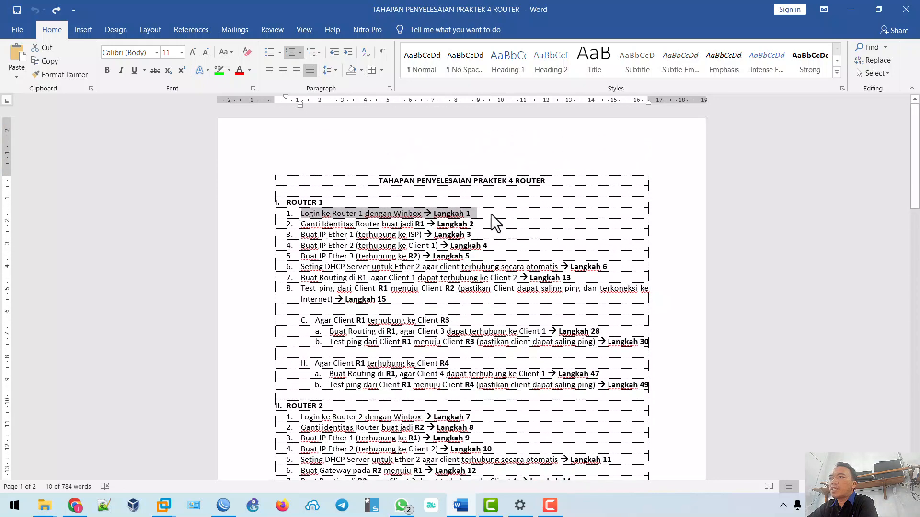
click(478, 216)
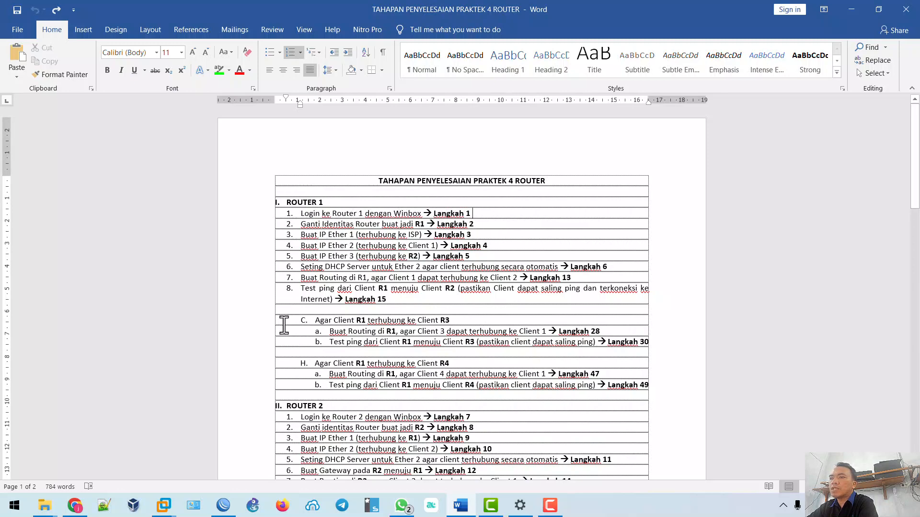
Close the current WinBox session and reconnect to router R1 from the Neighbors list.
click(223, 505)
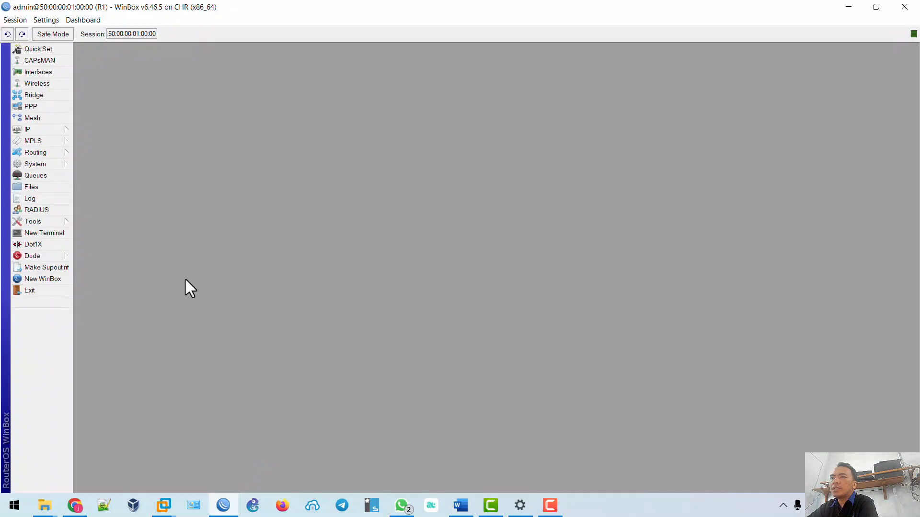
click(29, 290)
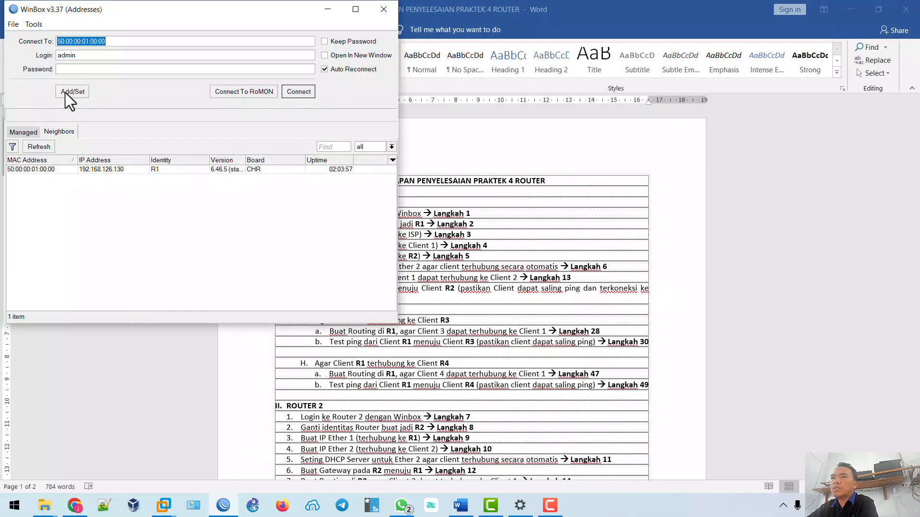
click(36, 170)
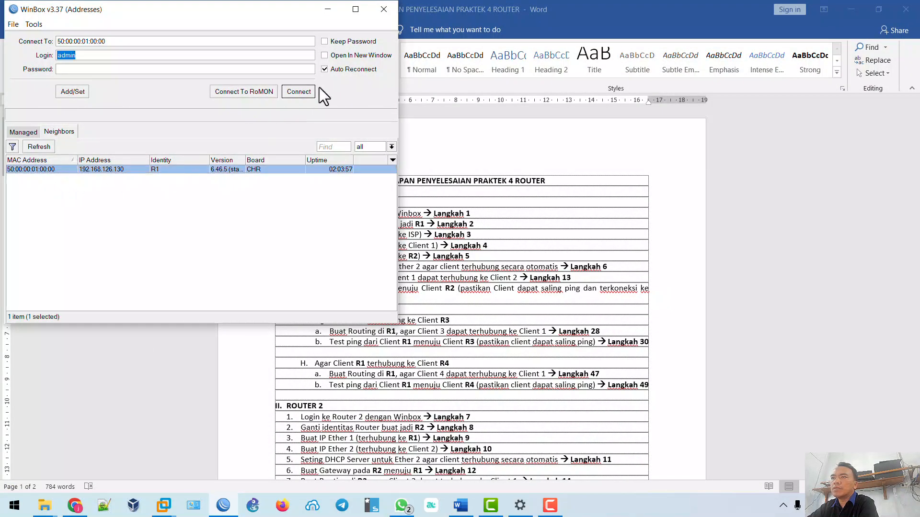
click(299, 92)
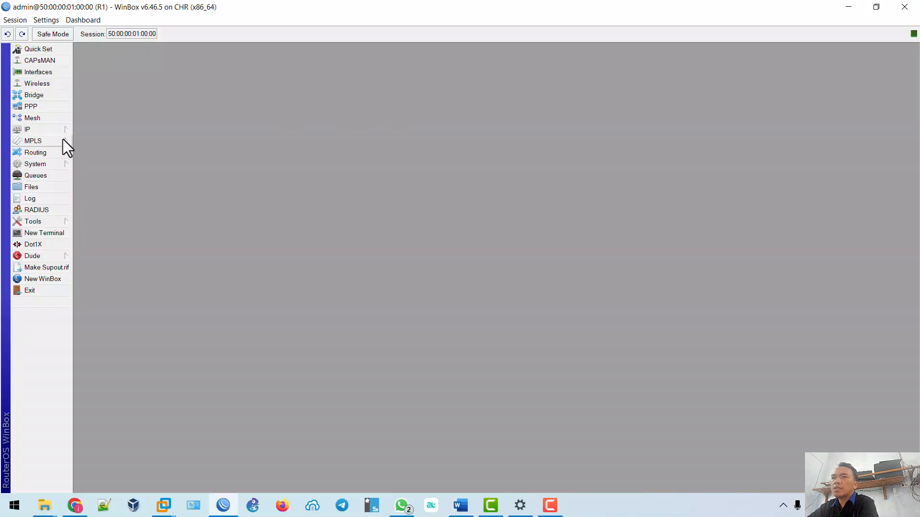
Check in System > Identity that the router's identity is R1.
click(59, 164)
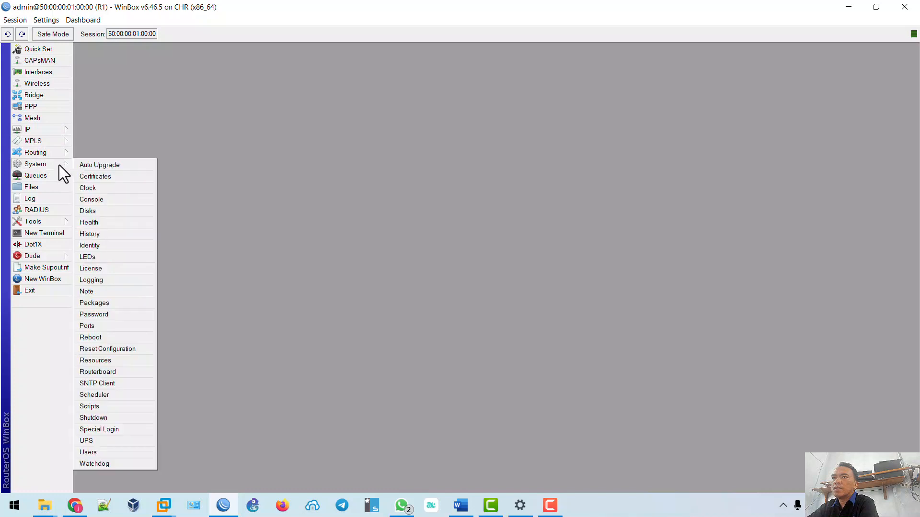
click(103, 246)
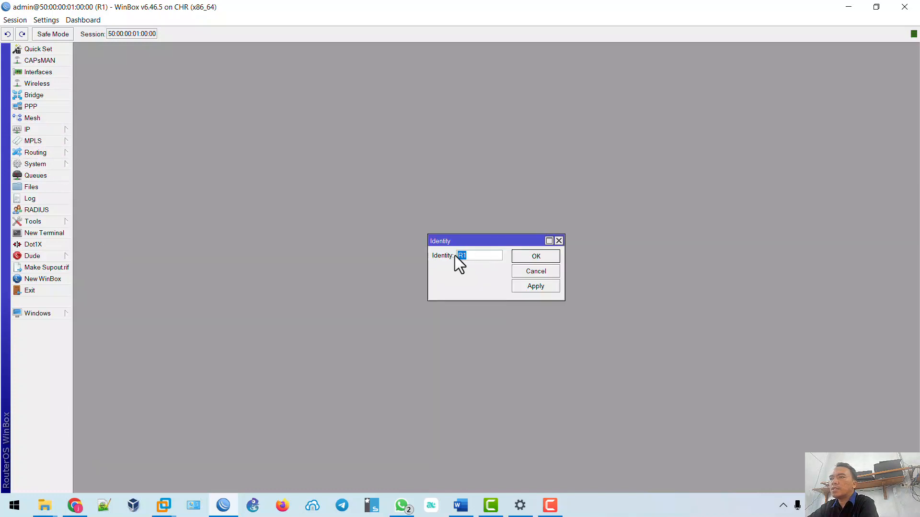
click(474, 256)
click(522, 255)
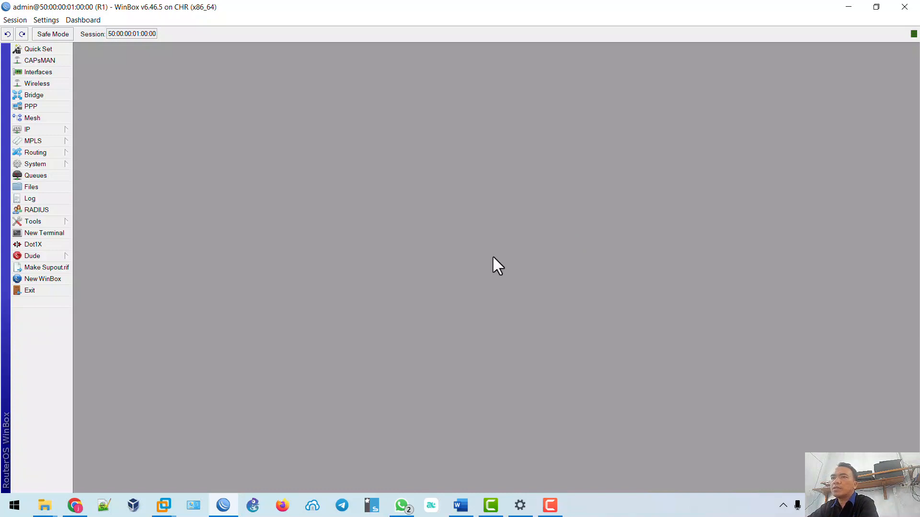
Open R1's IP address list and move its window to the left.
click(59, 131)
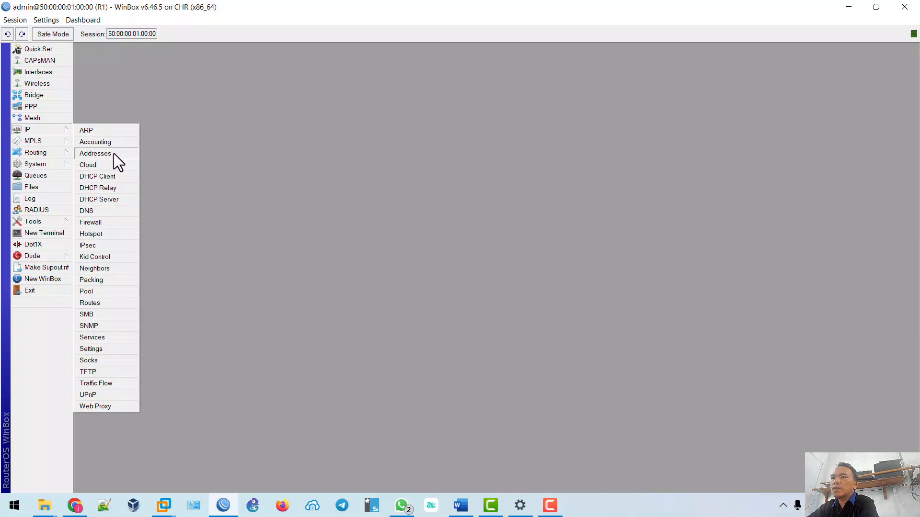
click(95, 153)
drag(234, 60, 180, 61)
click(75, 505)
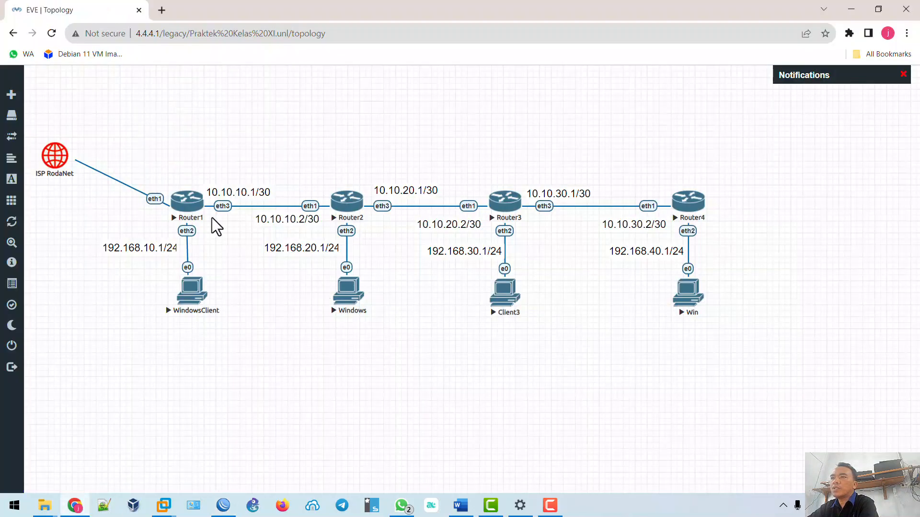
Highlight Router 1 steps 1–3 green in the Word checklist, then return to the EVE topology.
click(461, 506)
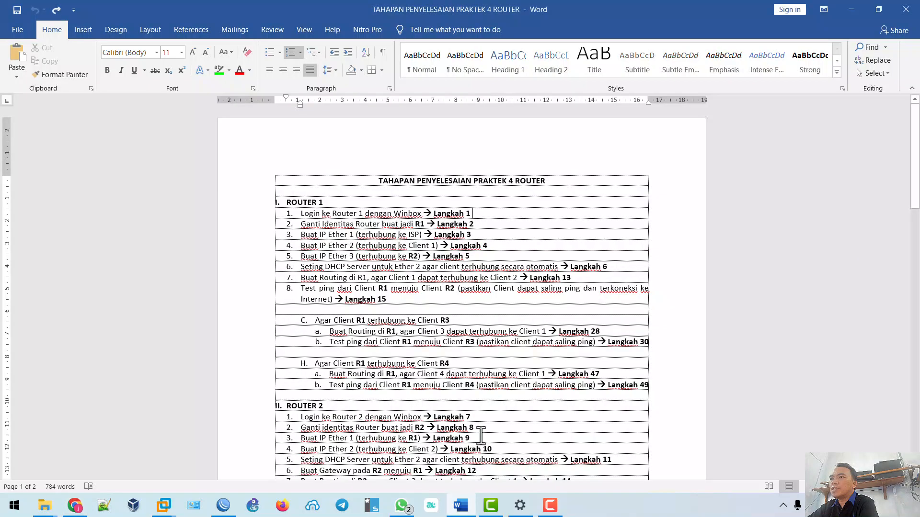
click(216, 71)
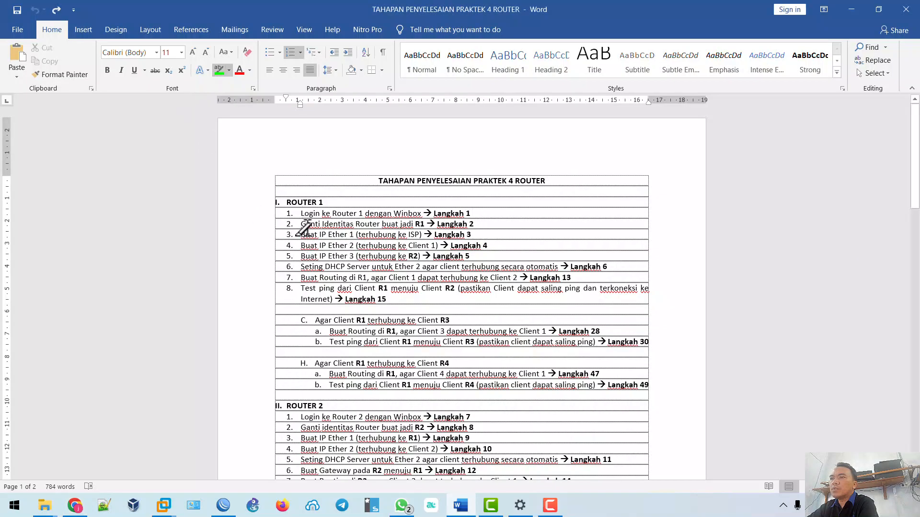
drag(301, 213, 472, 213)
drag(300, 225, 479, 223)
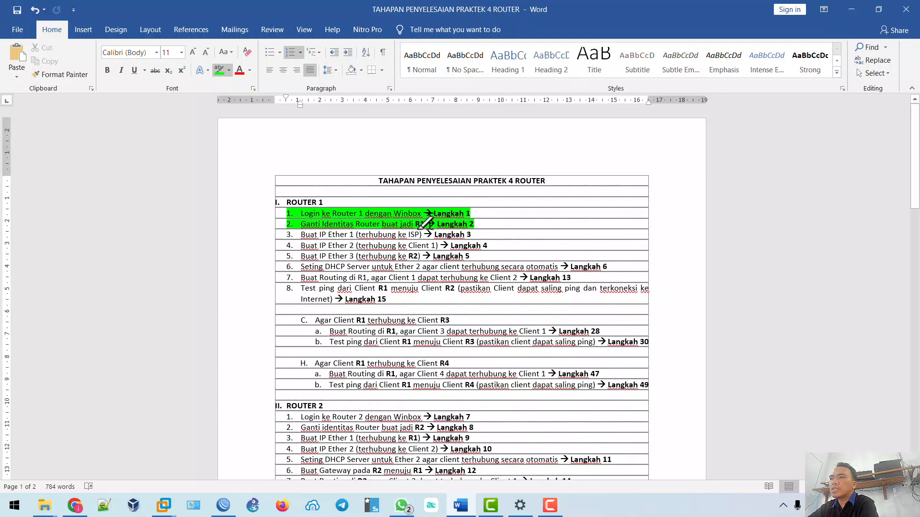
drag(300, 235, 475, 234)
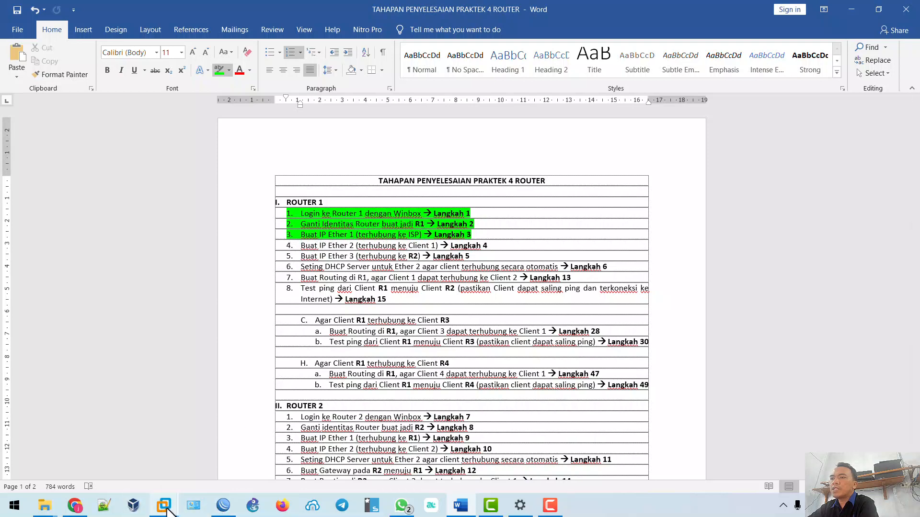
click(75, 503)
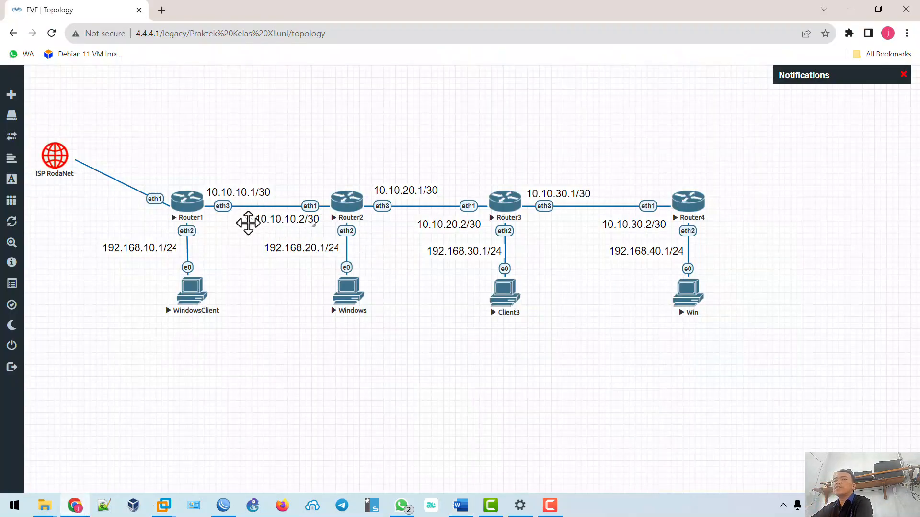
Inspect the ISP RodaNet–Router1 link in EVE-NG, then go back to R1's address list.
click(152, 205)
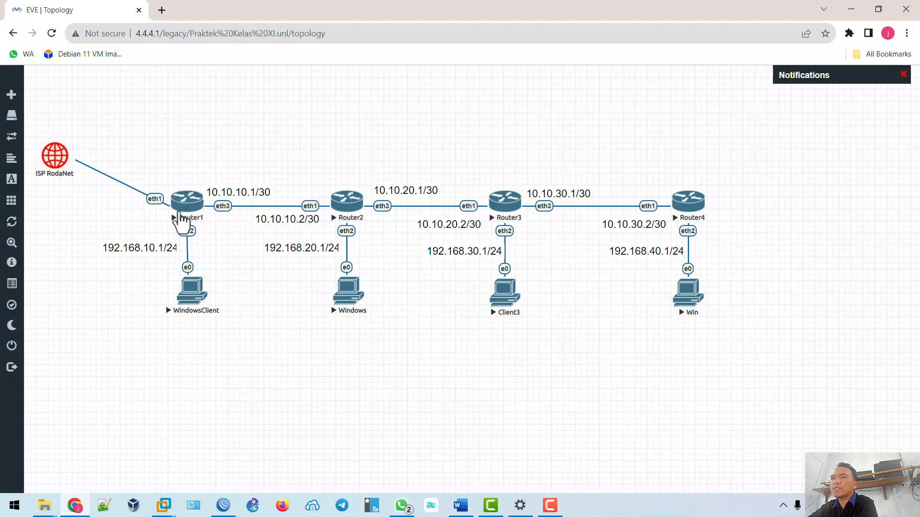
click(224, 505)
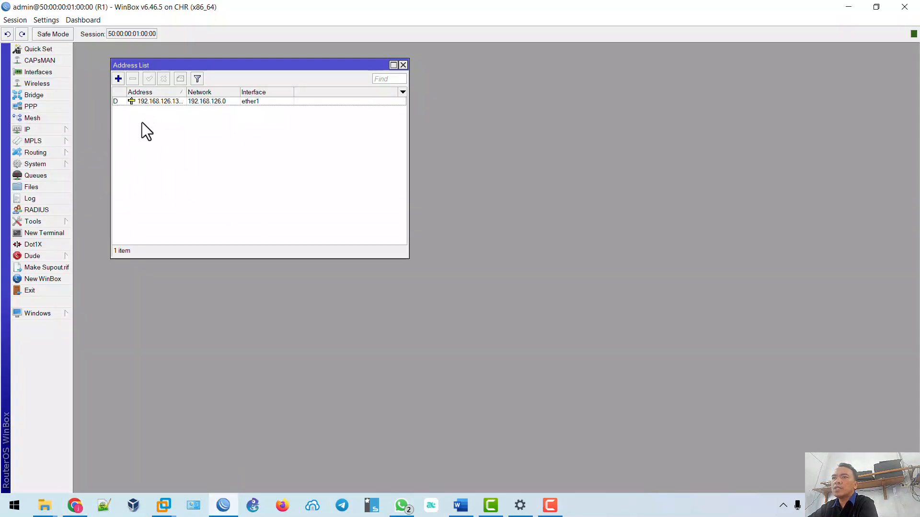
Remove the 192.168.126.130 address from R1's ether1 and close the address list.
click(135, 102)
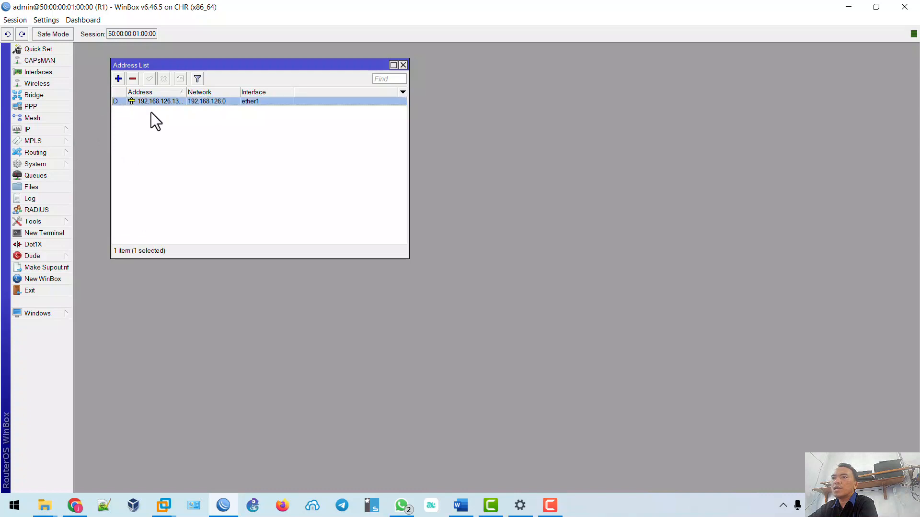
click(134, 80)
click(59, 130)
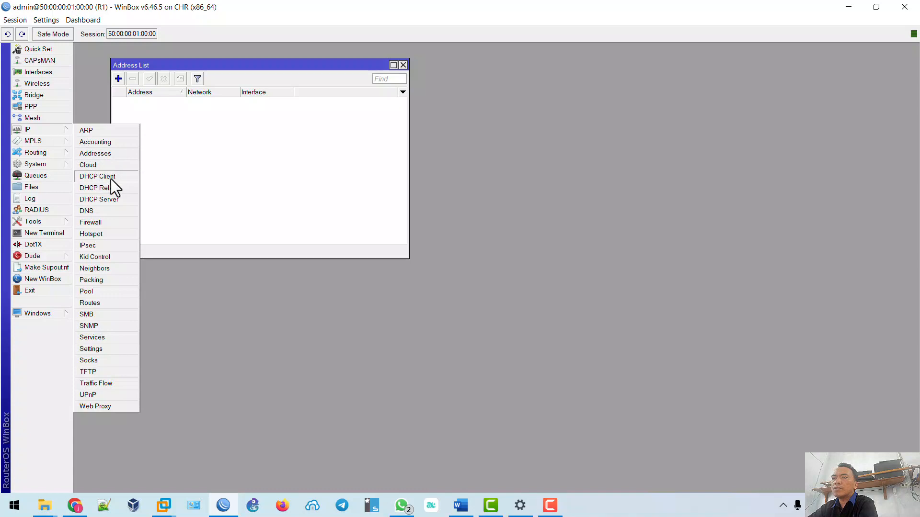
click(402, 66)
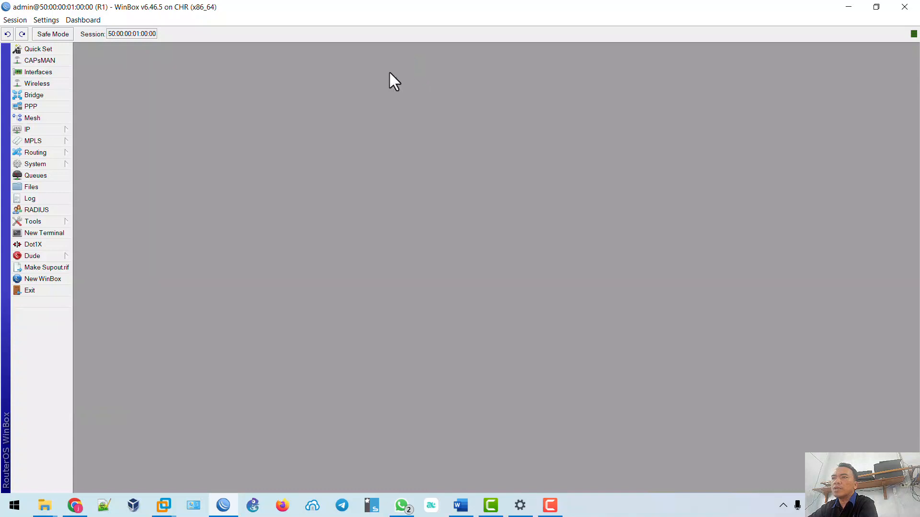
Delete the ether1 DHCP client, leaving R1's DHCP client list empty.
click(67, 131)
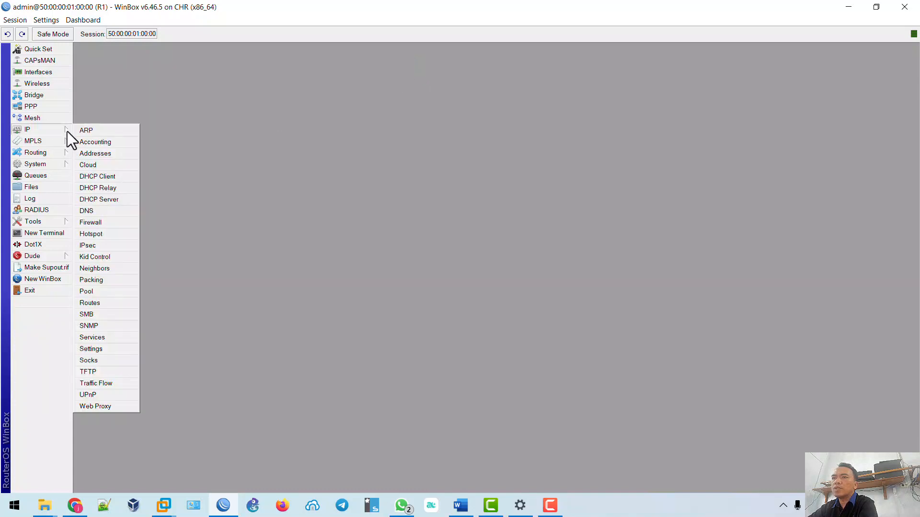
click(99, 177)
click(395, 217)
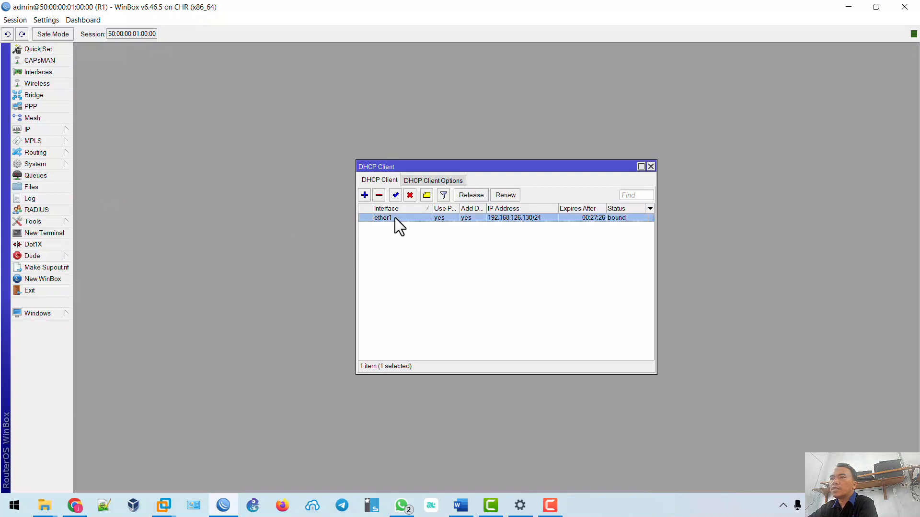
click(379, 196)
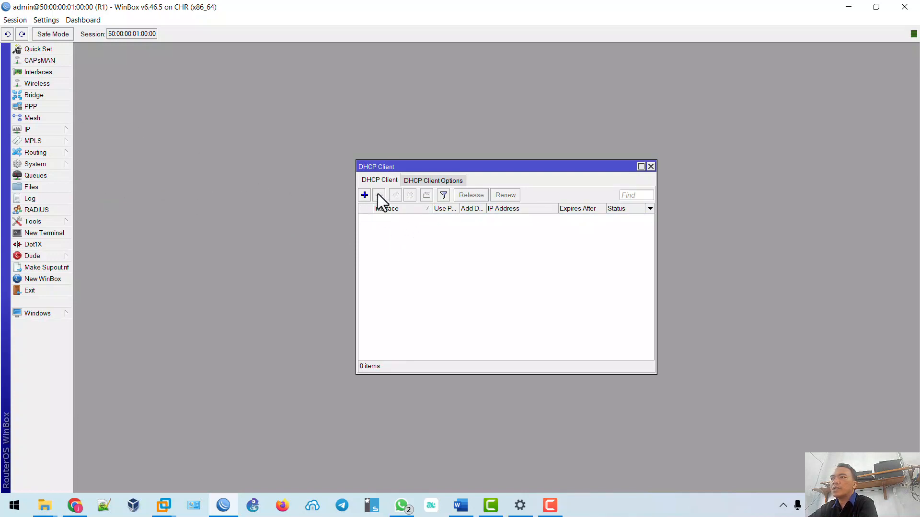
click(62, 129)
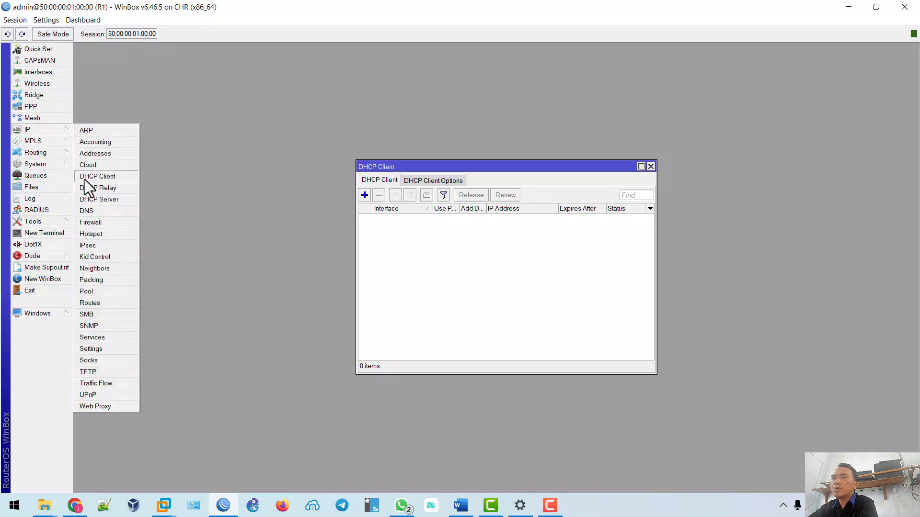
Add a DHCP client on R1's ether2 with default route enabled, then view the EVE topology.
click(364, 194)
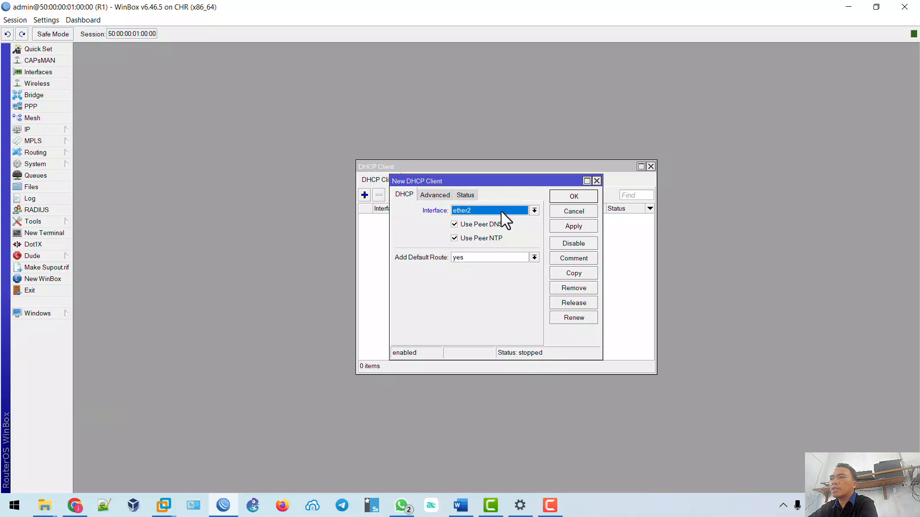
click(580, 230)
click(579, 197)
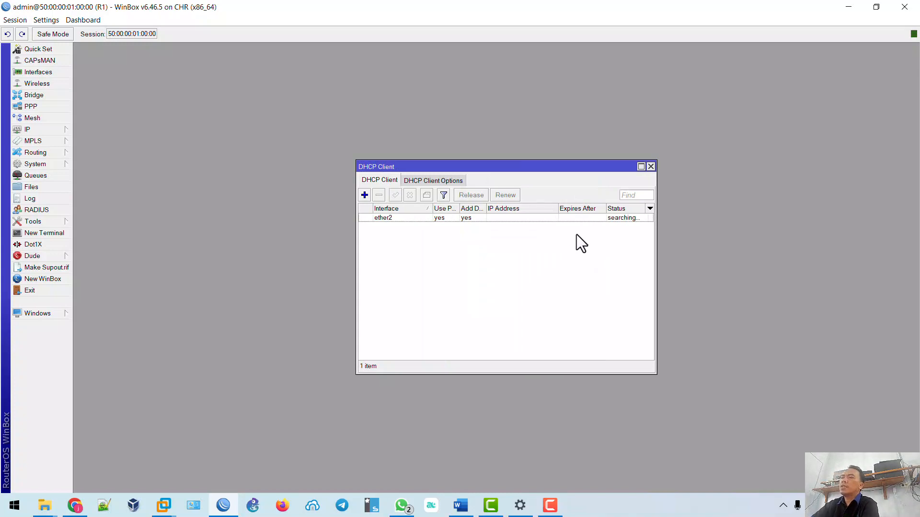
click(618, 218)
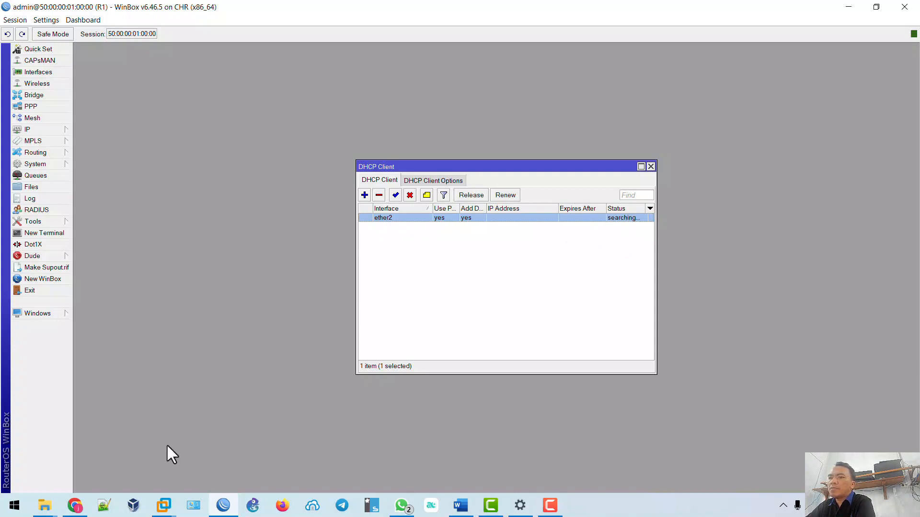
click(75, 505)
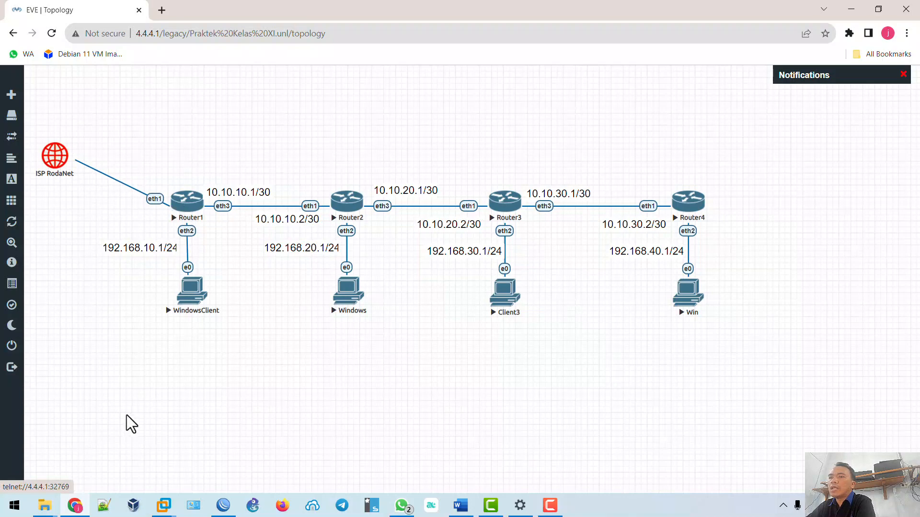
click(223, 505)
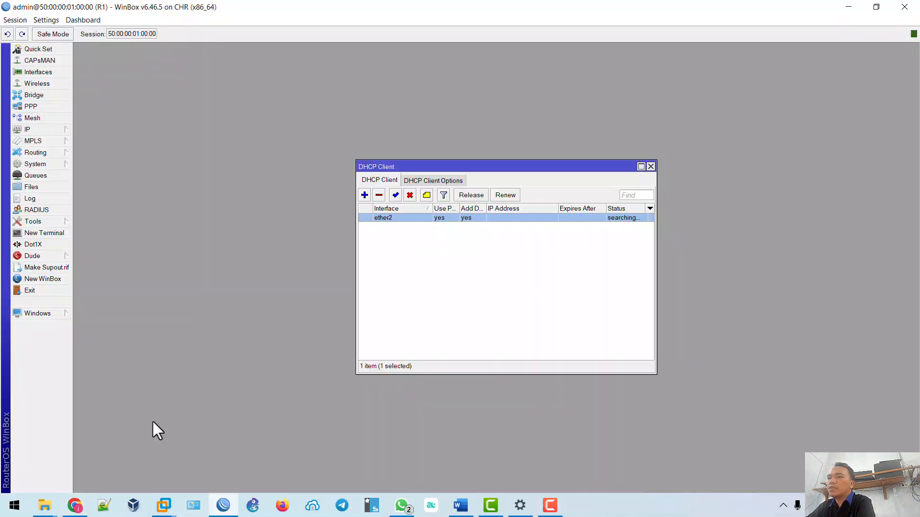
click(74, 506)
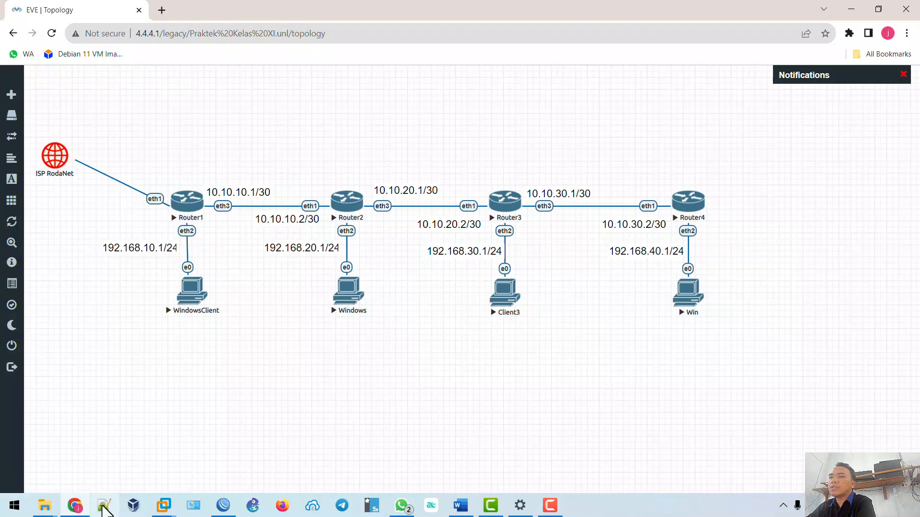
click(223, 506)
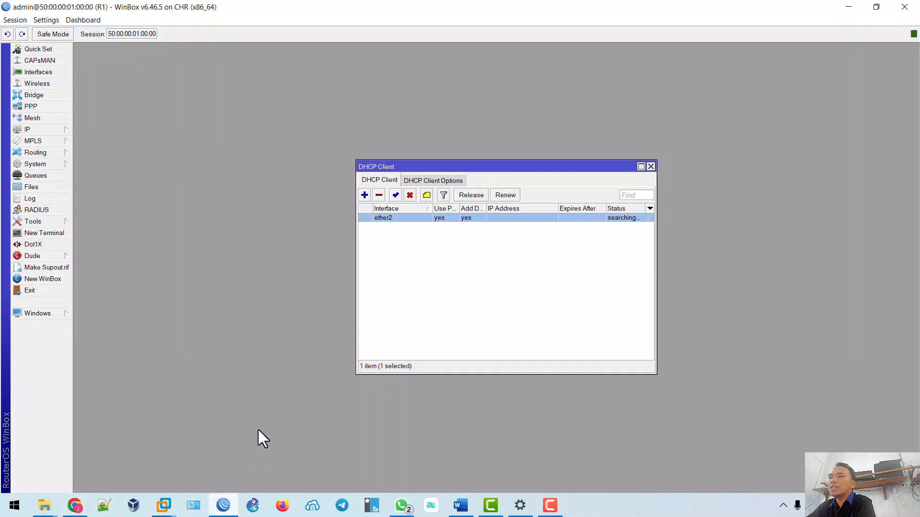
Move R1's DHCP client from ether2 to ether1 and close the DHCP client list.
double_click(390, 217)
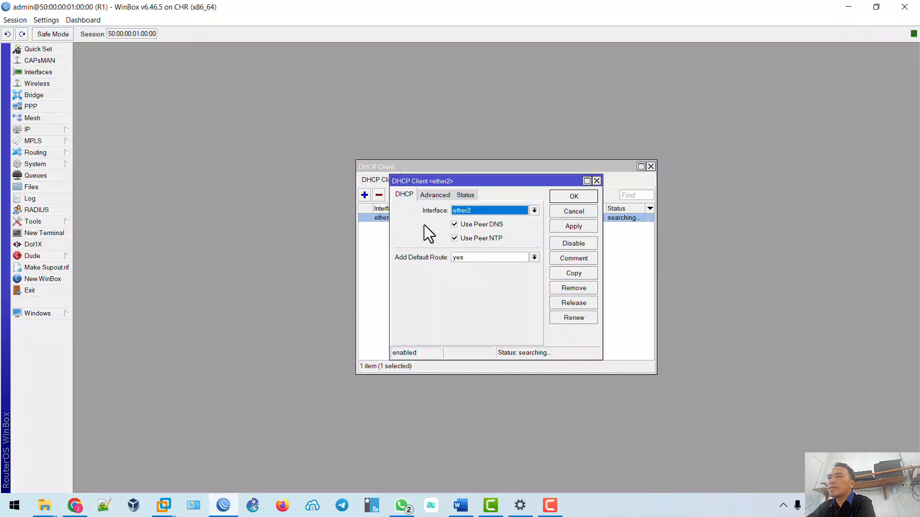
click(533, 210)
click(522, 221)
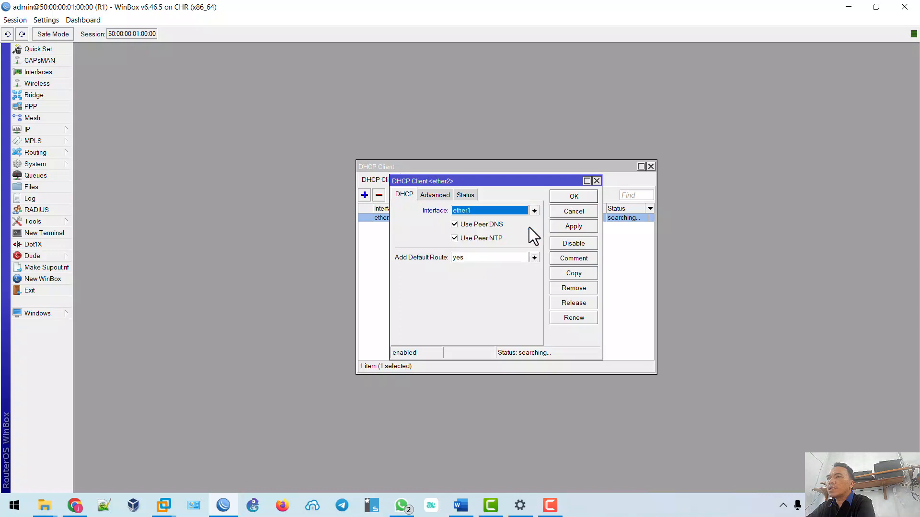
click(574, 226)
click(574, 196)
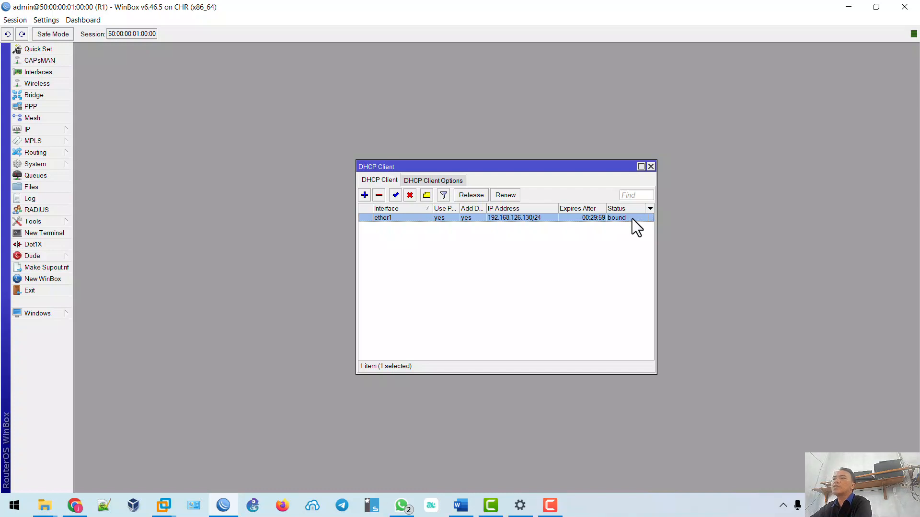
key(Escape)
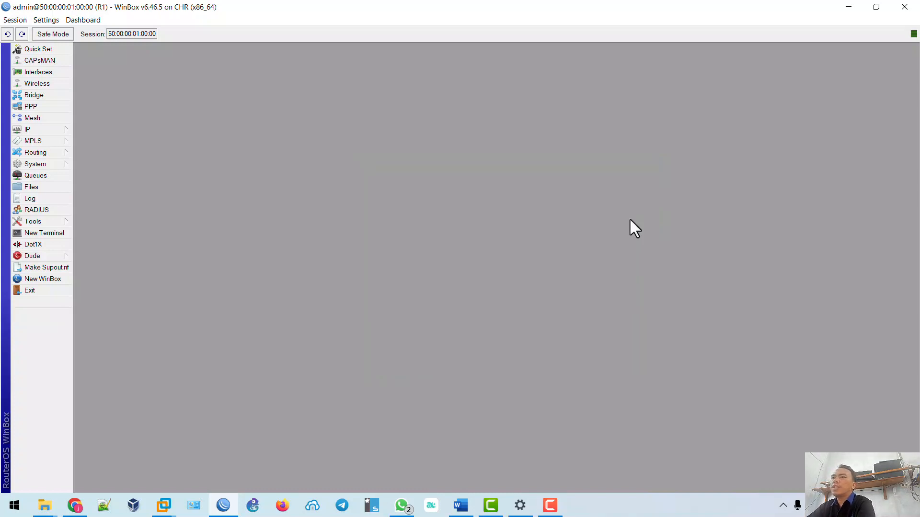
Open R1's IP address list to see the dynamic ether1 address, then check the Word checklist.
click(55, 133)
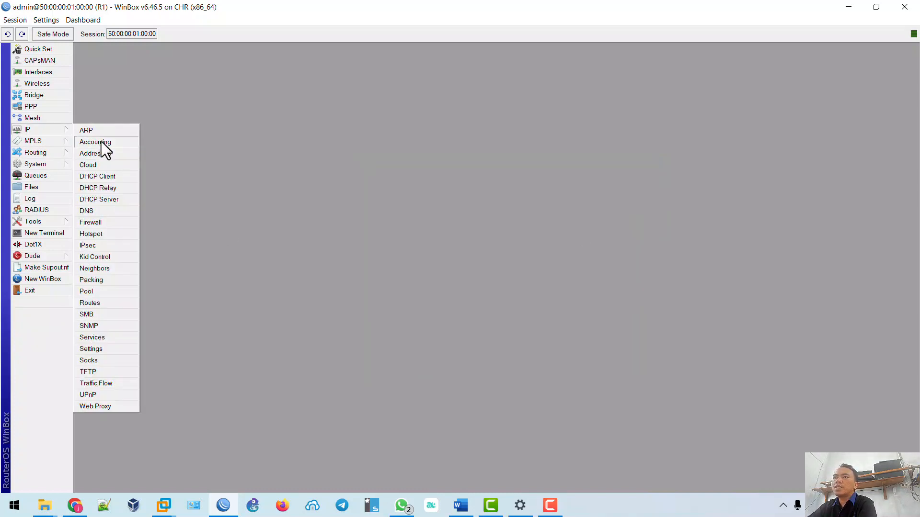
click(98, 153)
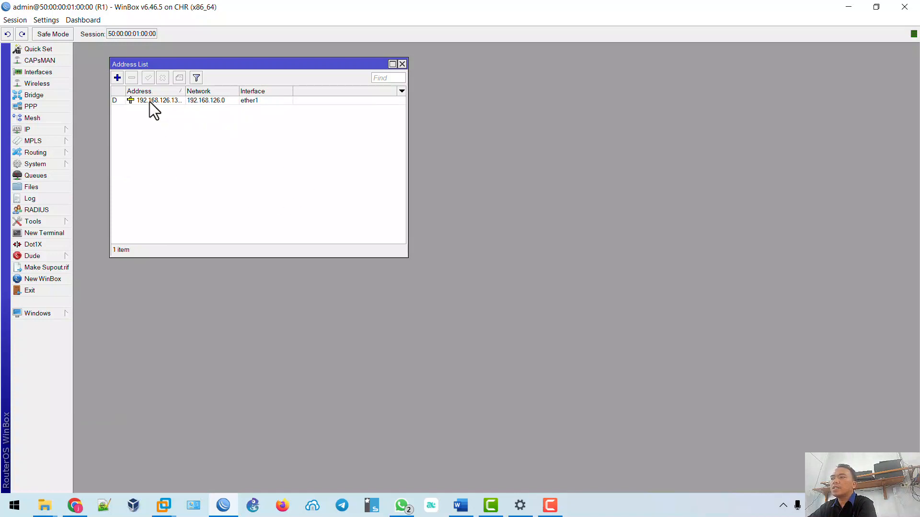
click(551, 505)
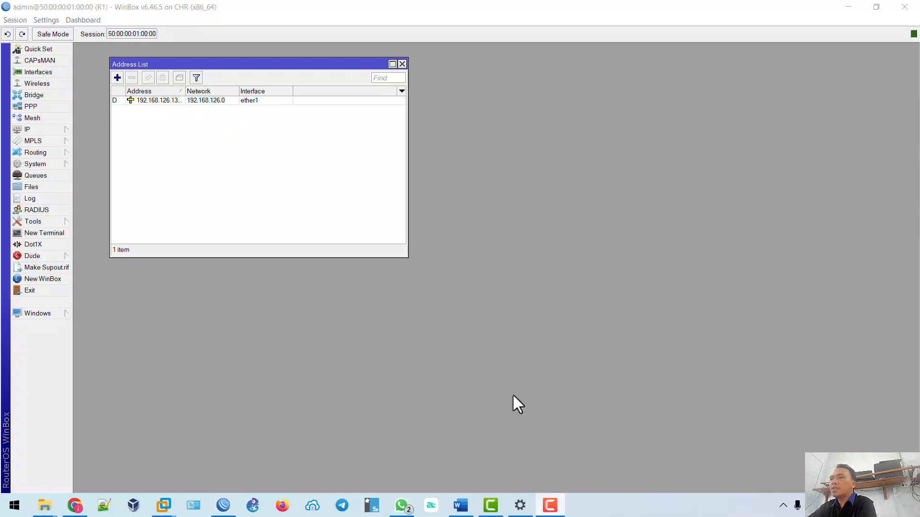
click(460, 505)
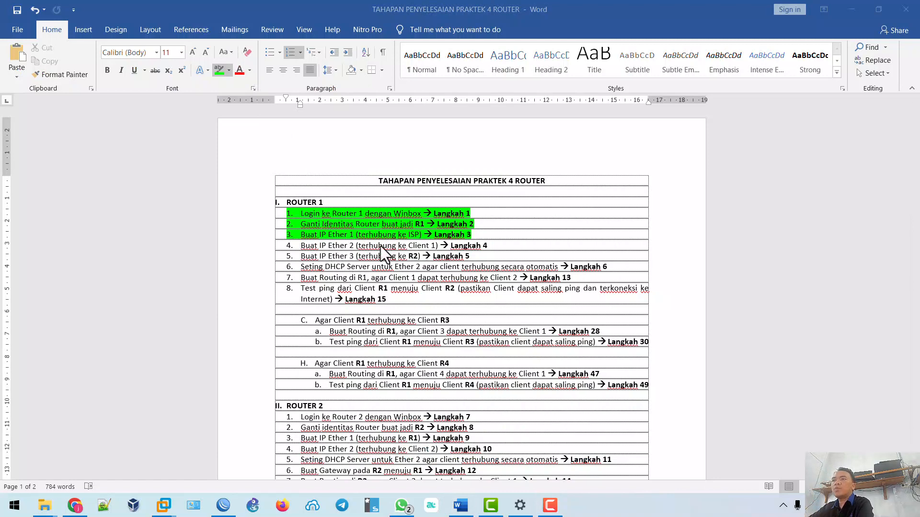
click(75, 506)
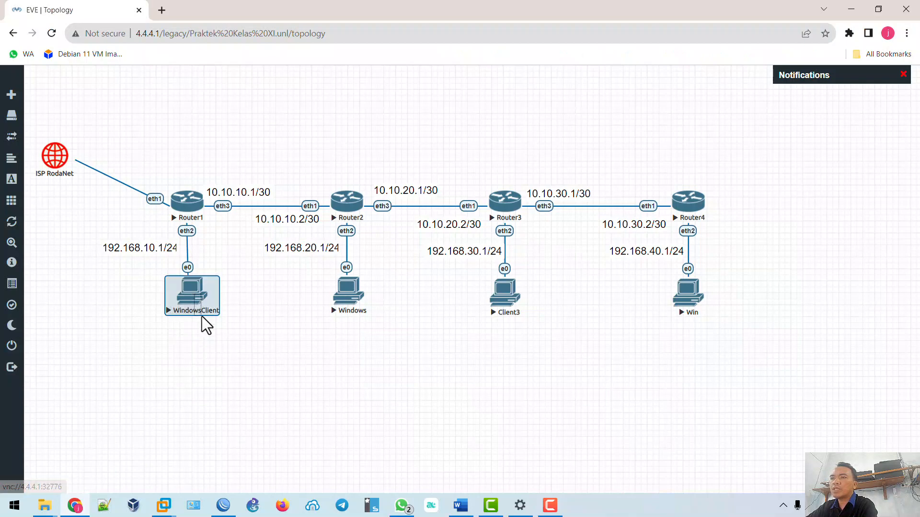
Nudge the WindowsClient node slightly left under Router1, then return to R1's WinBox session.
mouse_move(190, 308)
mouse_down()
mouse_move(181, 311)
mouse_move(188, 310)
mouse_up()
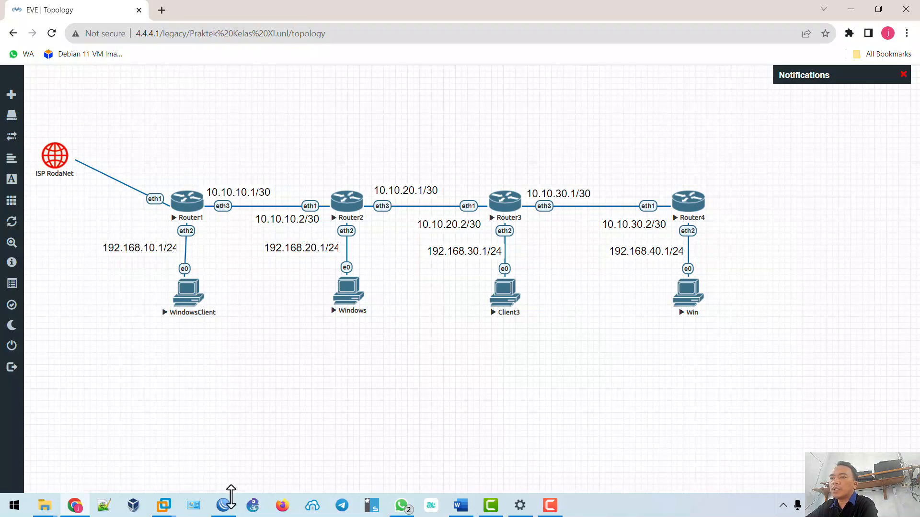
click(223, 507)
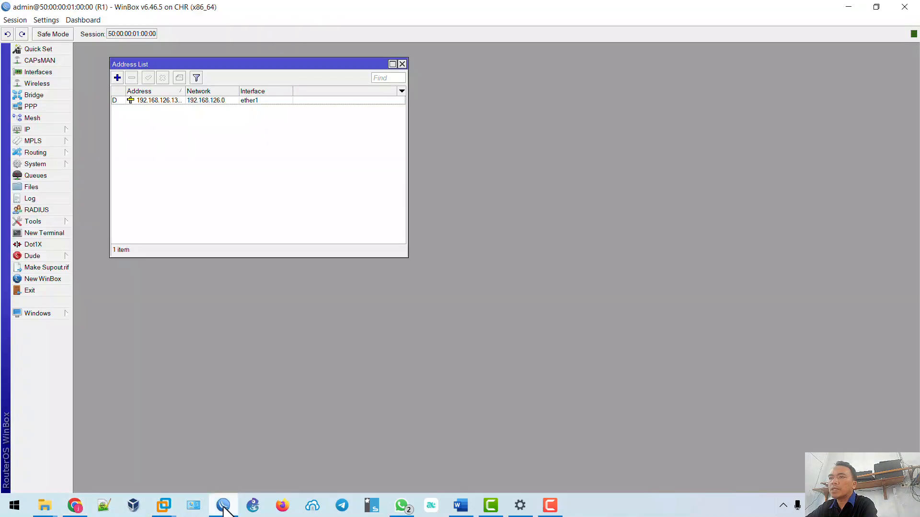
Add the address 192.168.10.1/24 on R1's ether2, then switch to the Word checklist.
click(117, 77)
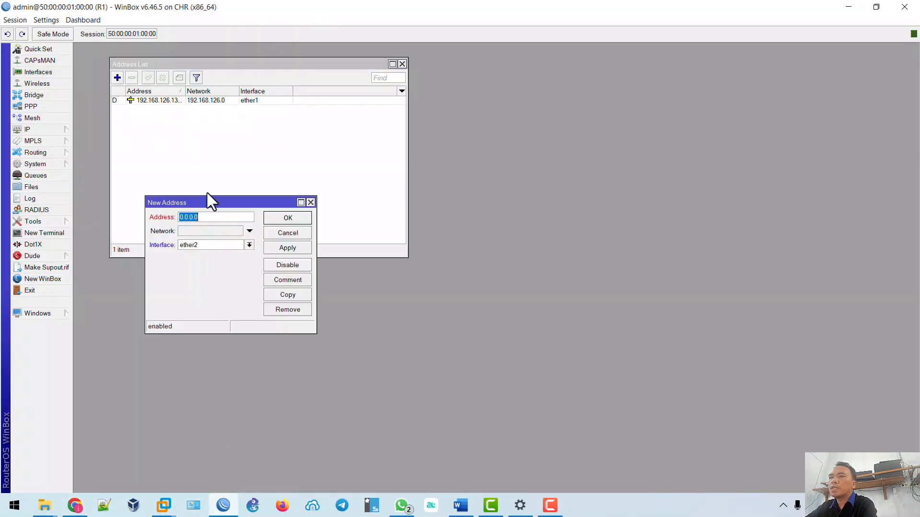
text(192.1)
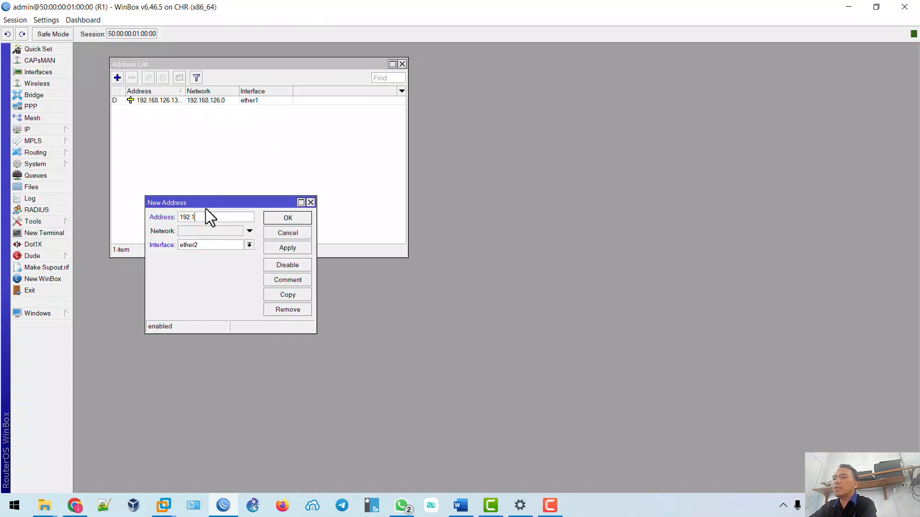
text(68.1)
text(0.1/24)
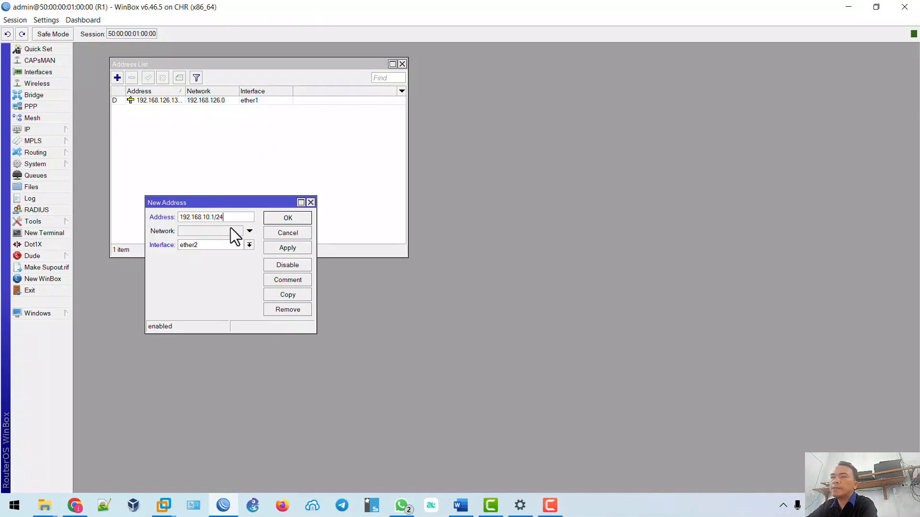
click(276, 248)
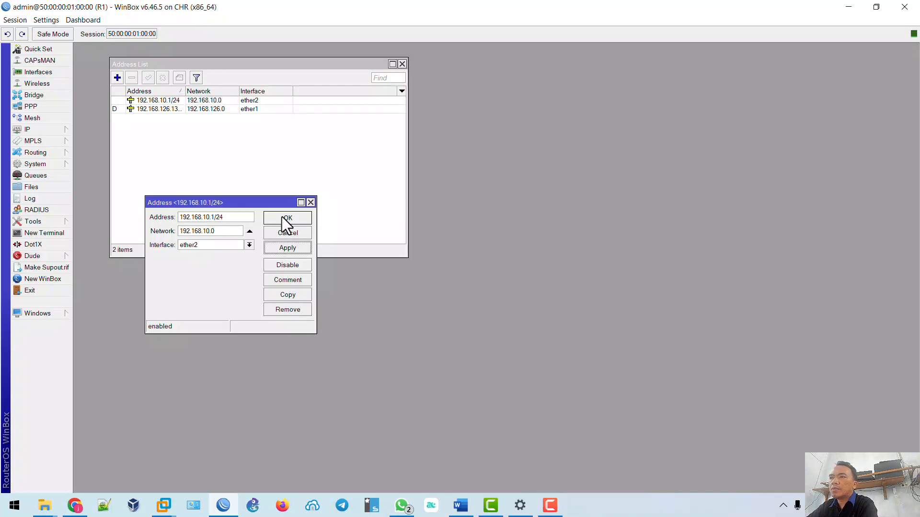
click(286, 218)
click(454, 513)
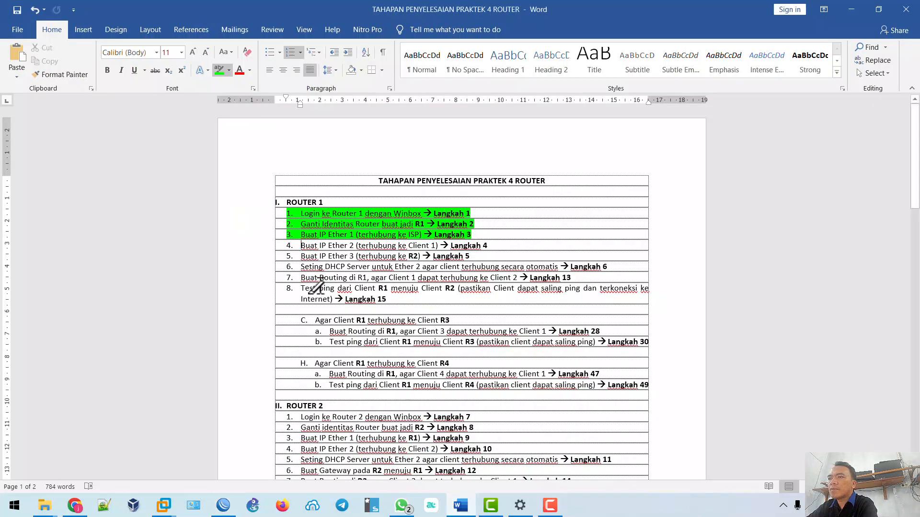
Highlight Router 1 step 4 green, check the topology, and return to R1's address list.
drag(348, 246, 496, 245)
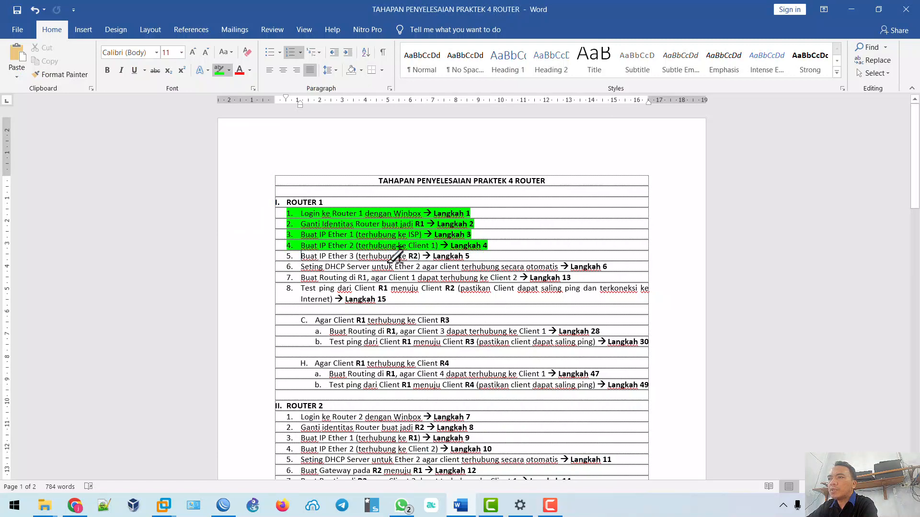
click(76, 507)
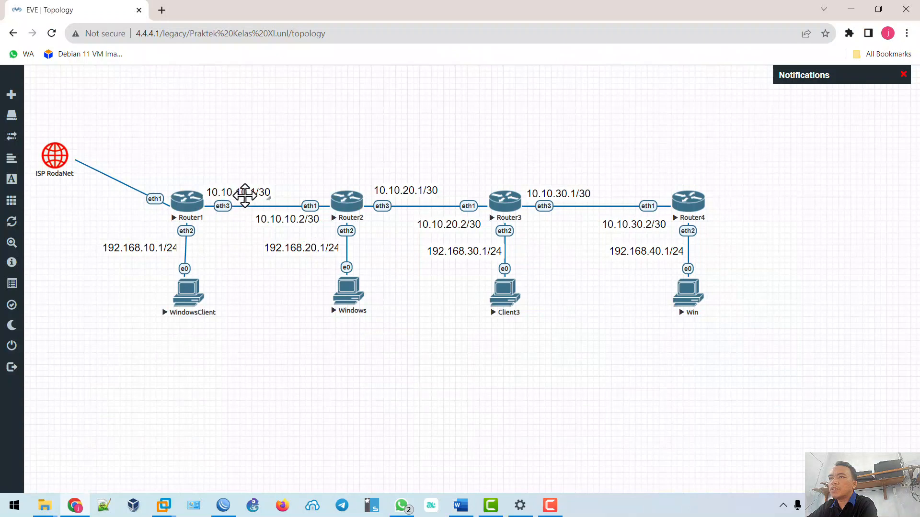
click(223, 506)
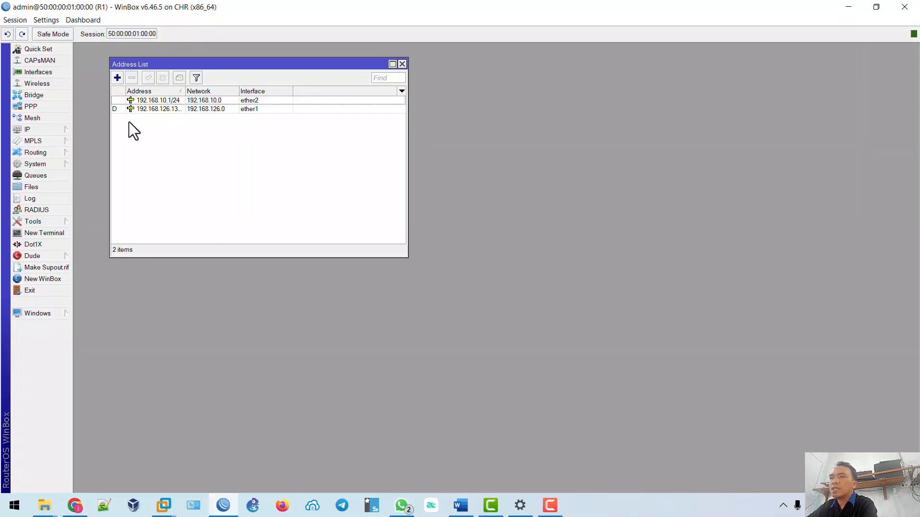
Add the address 10.10.10.1/30 on ether3 to R1's address list.
click(117, 78)
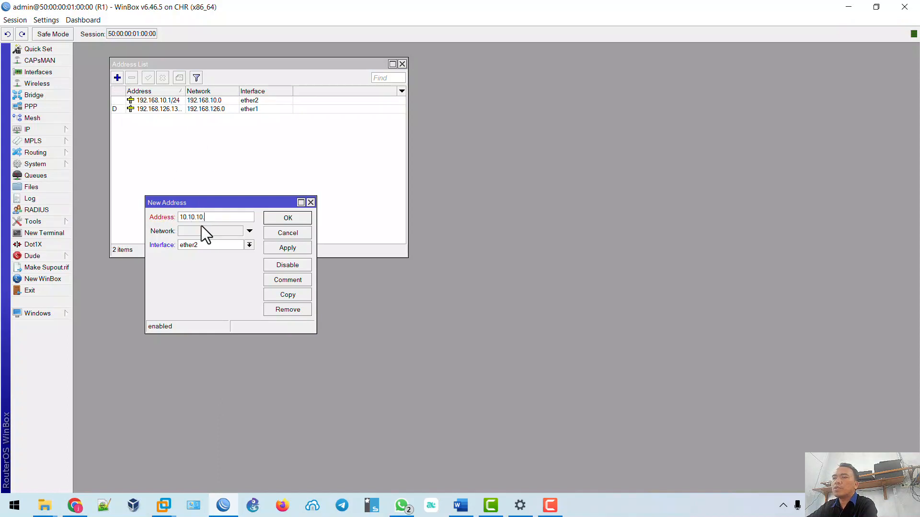
text(10.10.10.1/30)
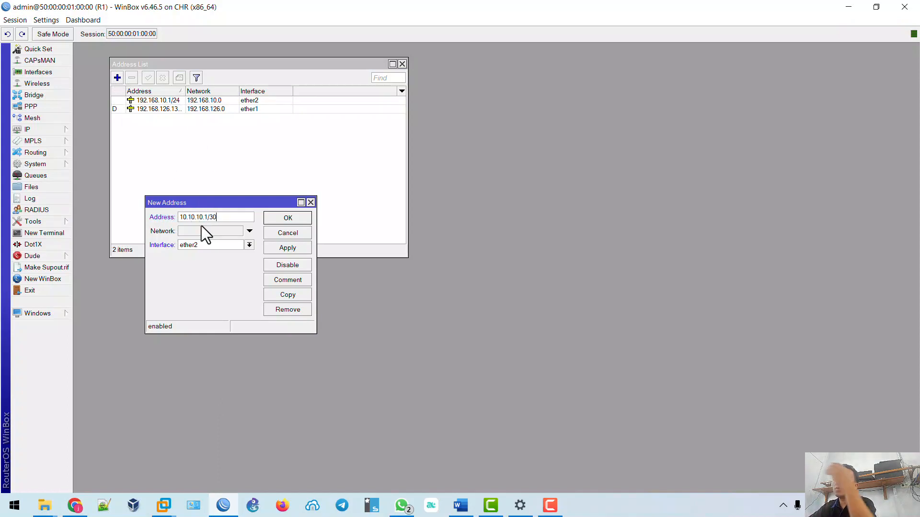
click(205, 243)
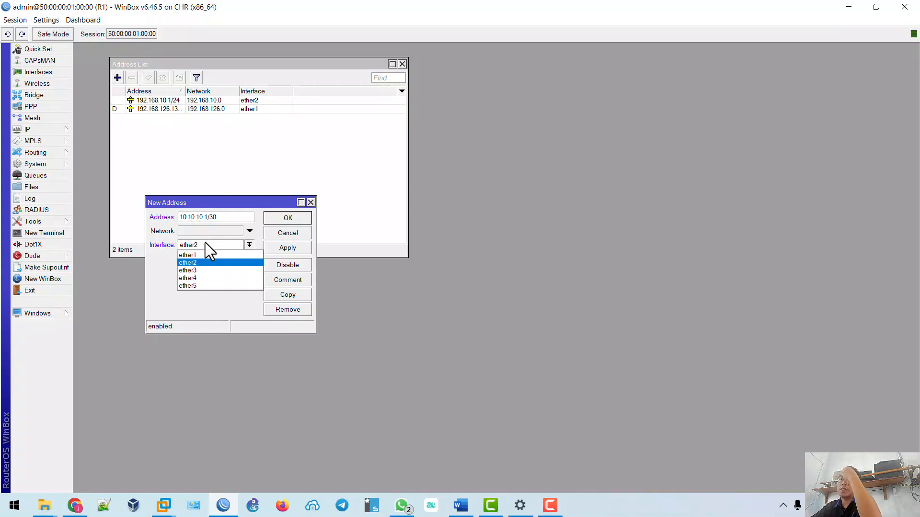
click(198, 270)
click(288, 248)
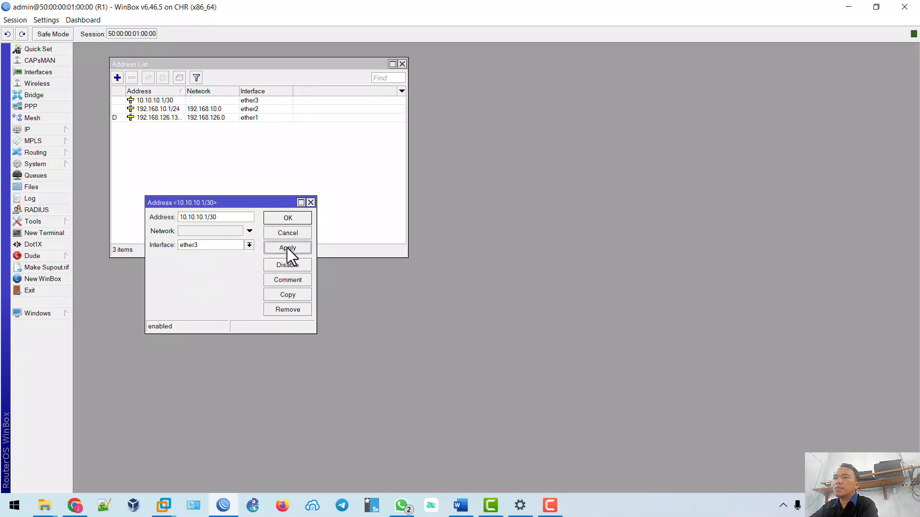
click(288, 218)
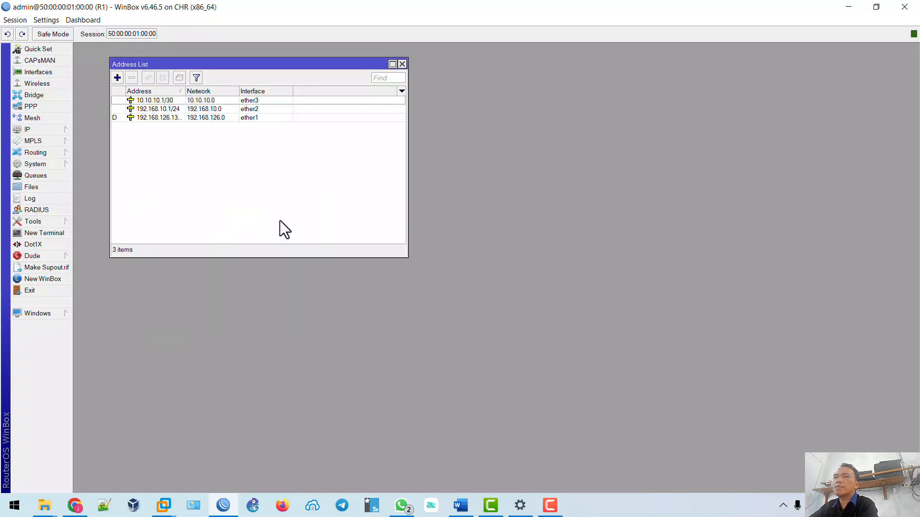
click(75, 505)
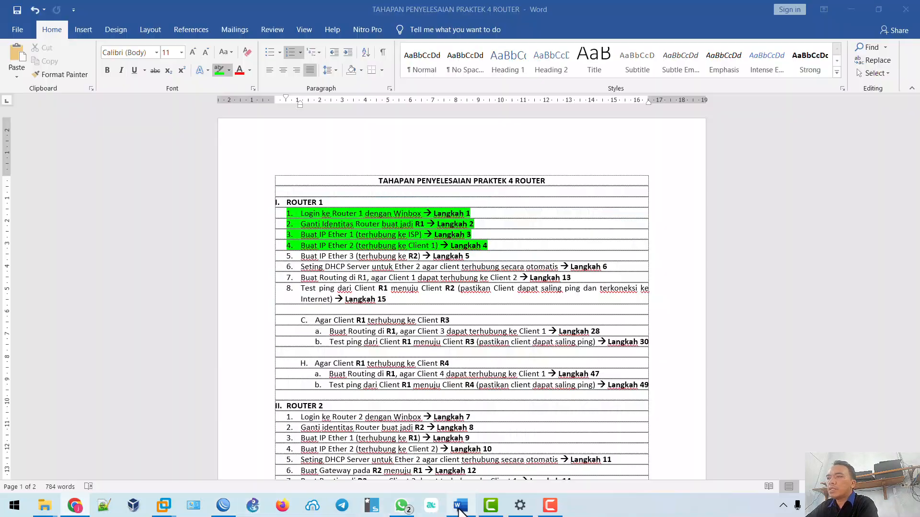
Highlight Router 1 step 5, 'Buat IP Ether 3 (terhubung ke R2)', in green in the Word checklist.
click(461, 505)
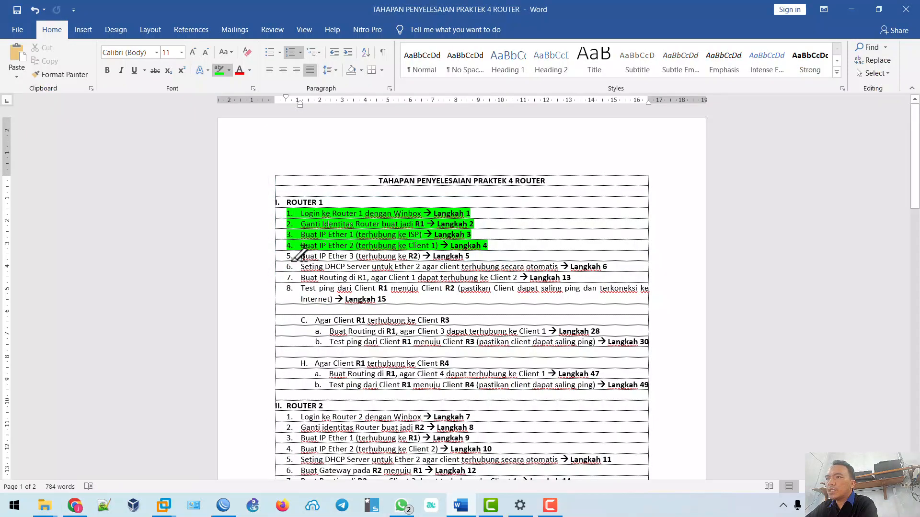
drag(300, 254, 475, 256)
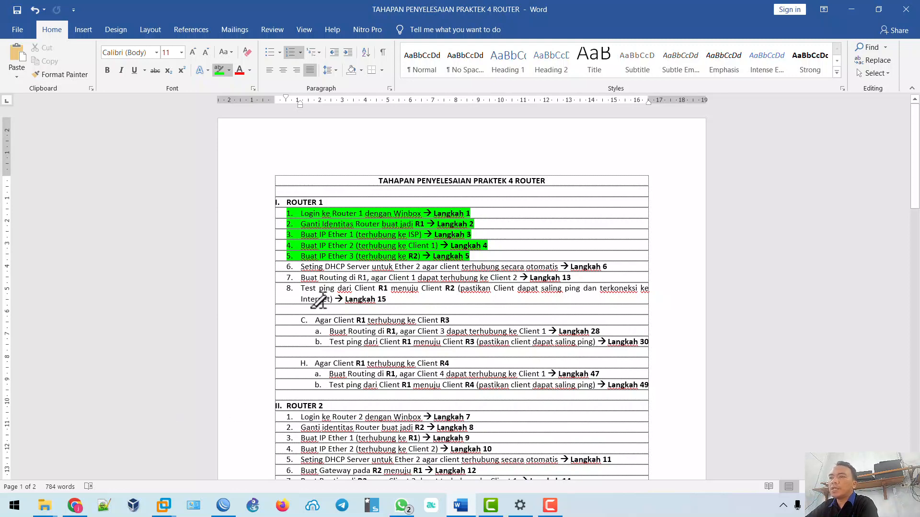
click(75, 505)
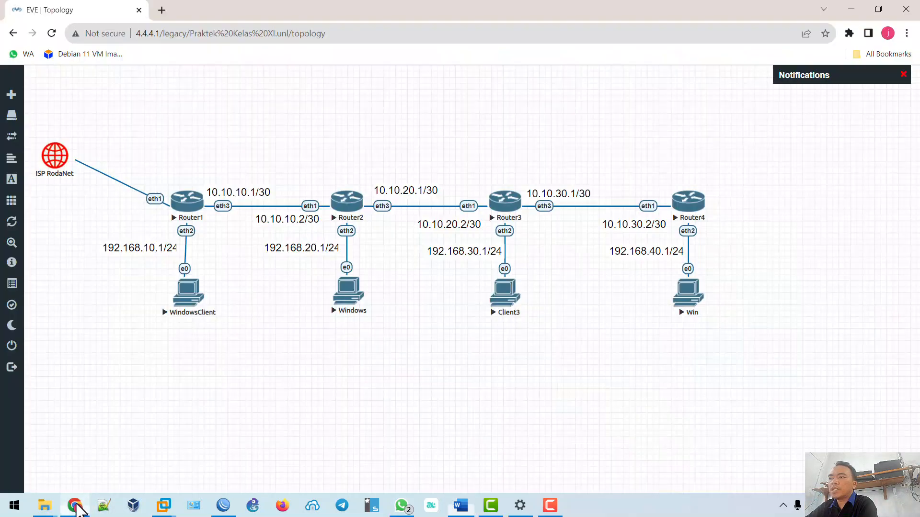
Open the WindowsClient console in the VNC viewer and select its Local Area Connection adapter.
click(185, 302)
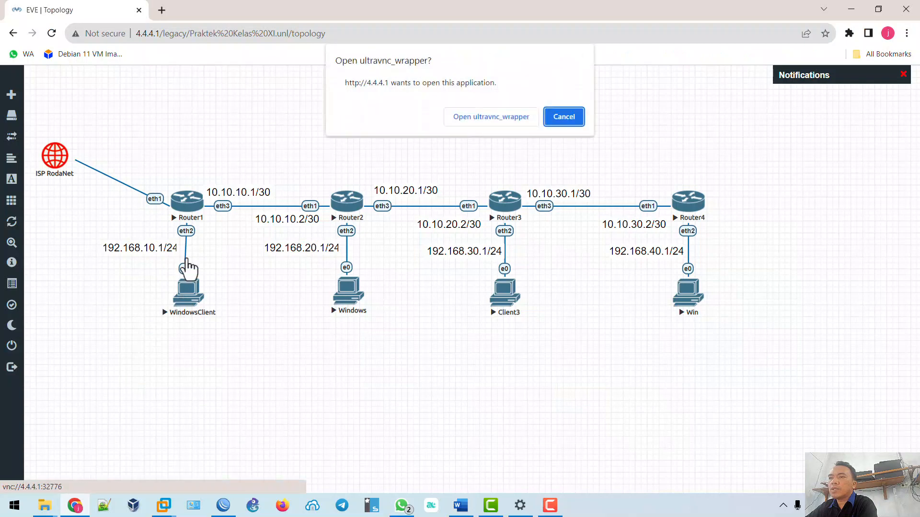
click(474, 120)
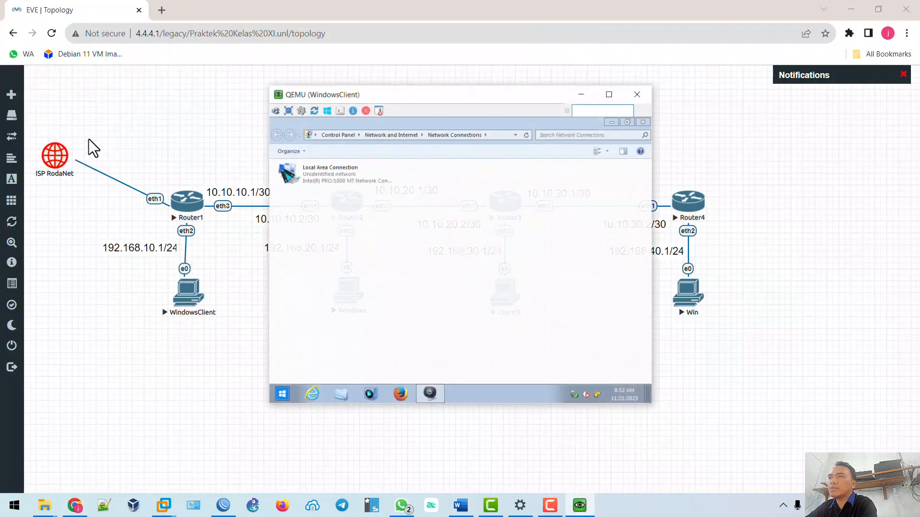
click(343, 180)
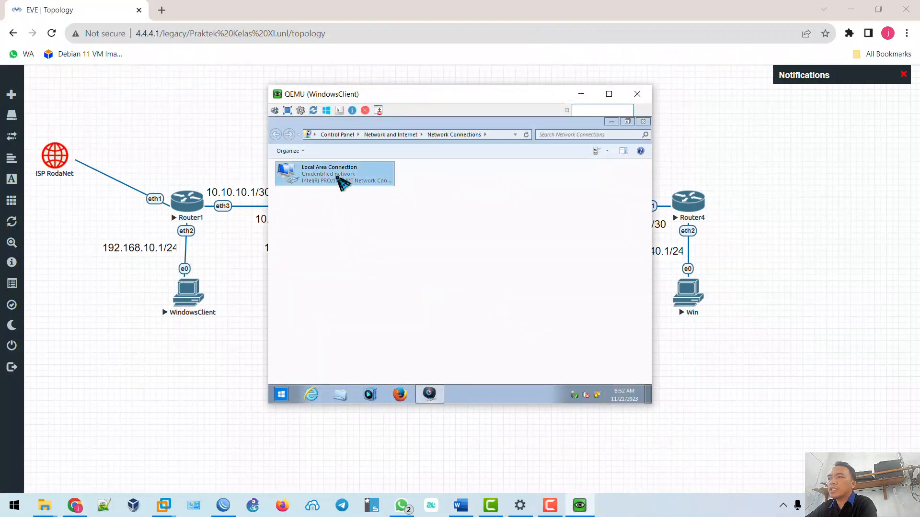
Check the client's connection details, which show only the autoconfiguration address 169.254.24.36.
double_click(367, 182)
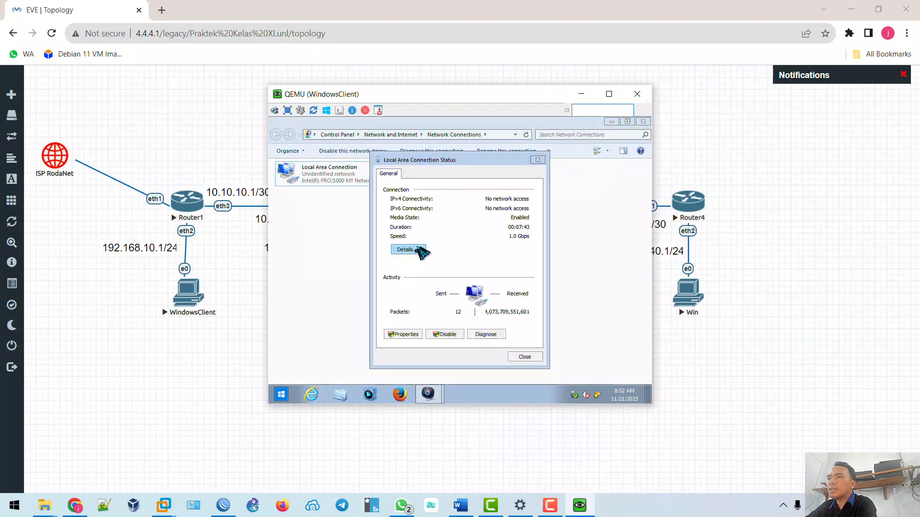
click(415, 251)
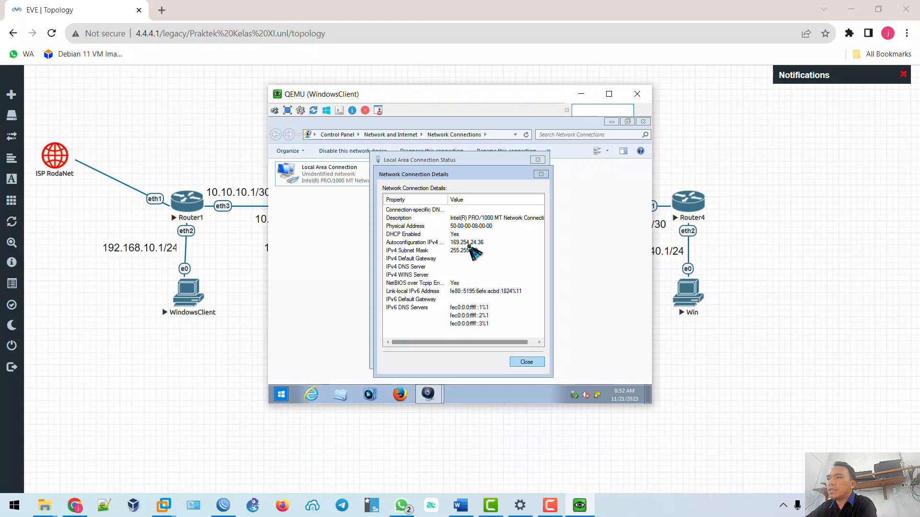
click(468, 241)
click(466, 251)
click(468, 243)
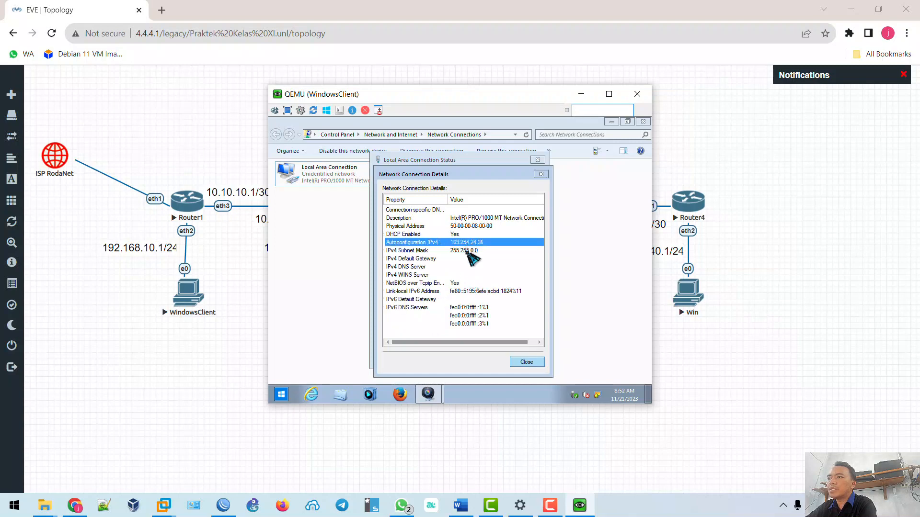
click(467, 252)
click(527, 362)
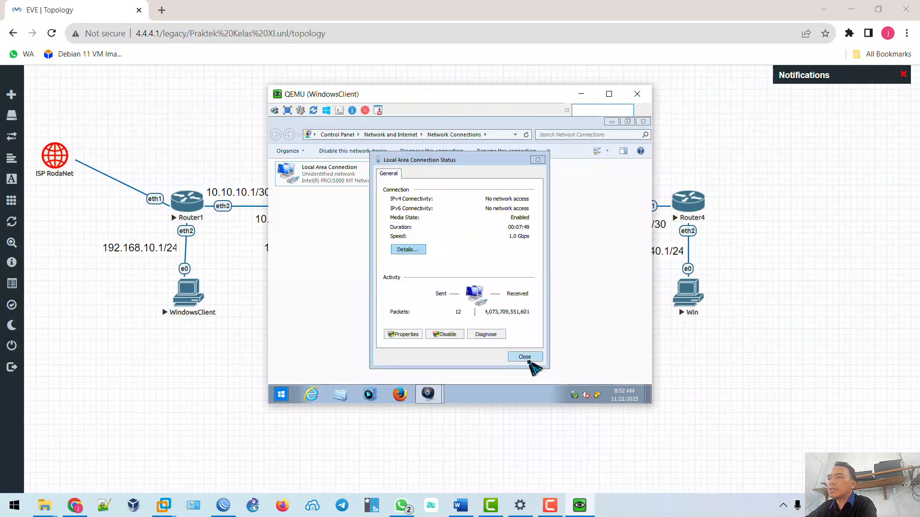
click(527, 363)
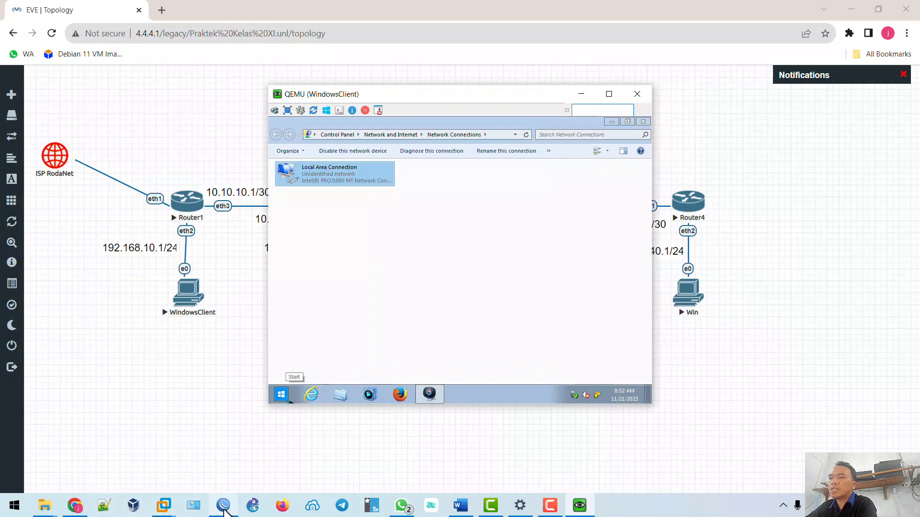
click(225, 509)
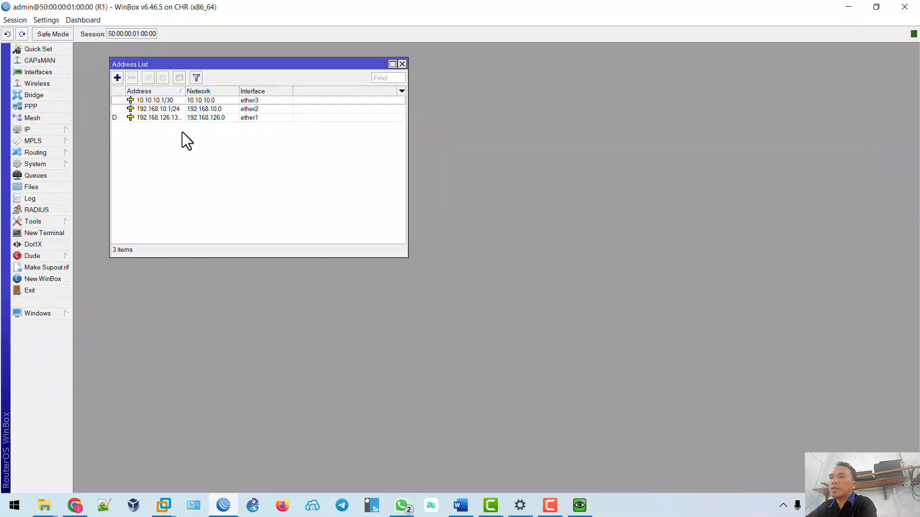
Open R1's DHCP Server window and launch the DHCP Setup wizard.
click(64, 131)
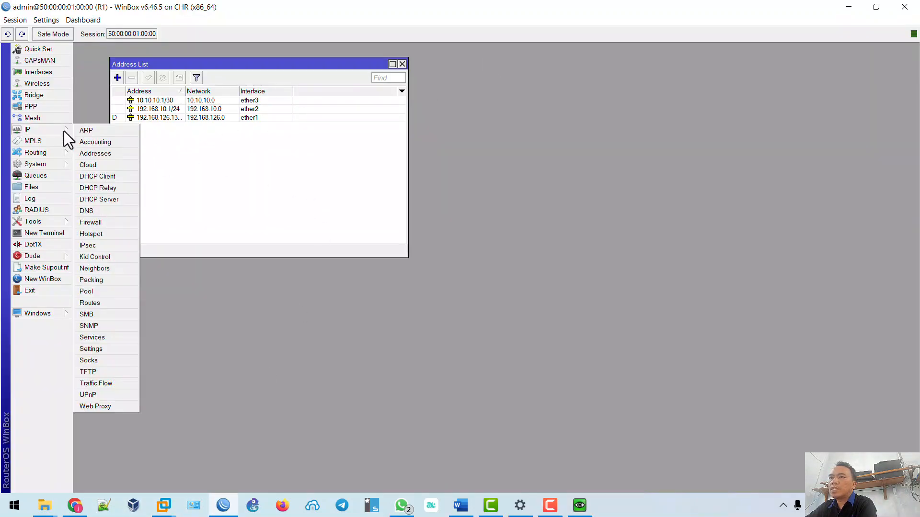
click(113, 201)
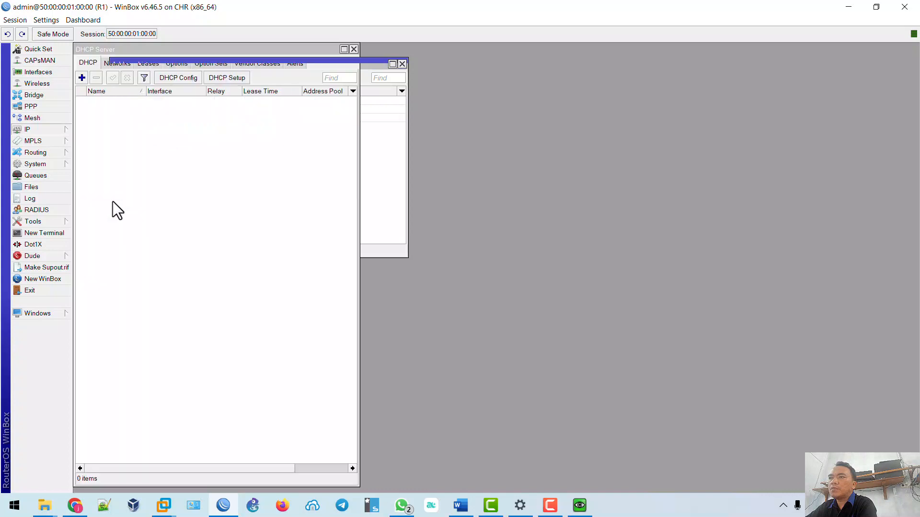
click(237, 79)
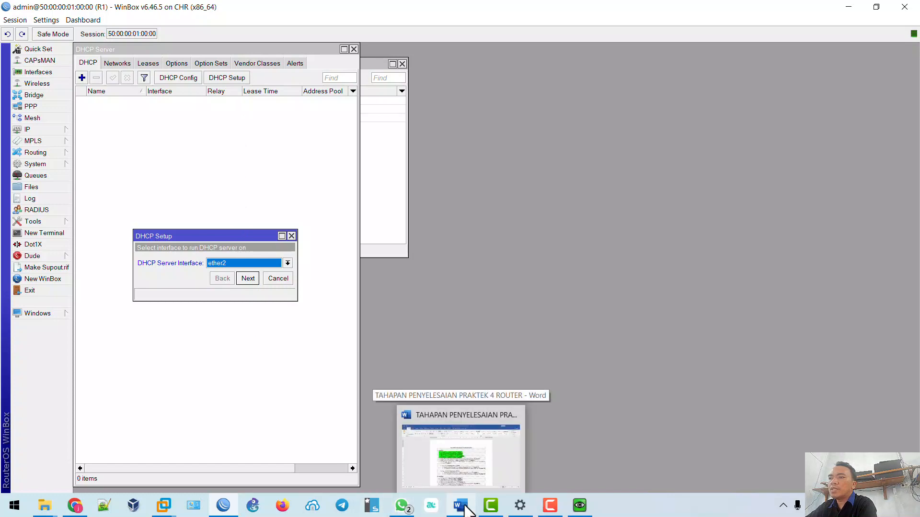
click(74, 505)
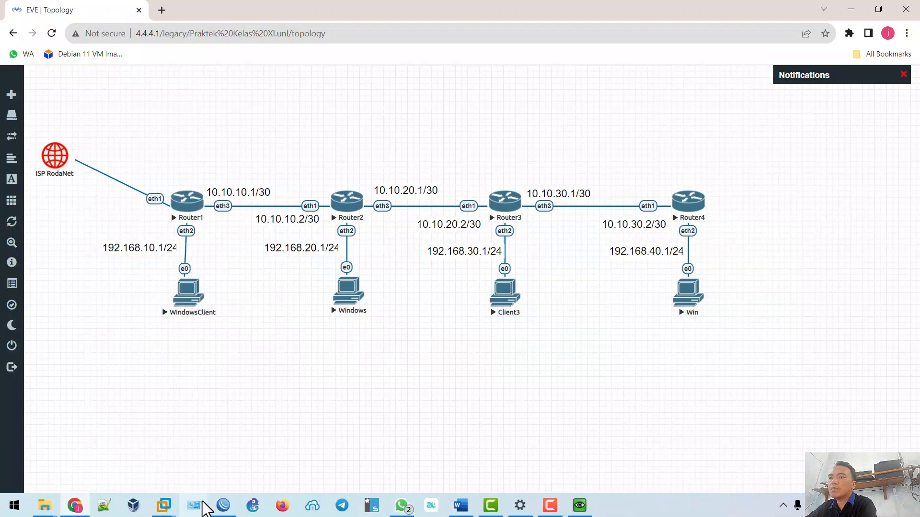
click(223, 512)
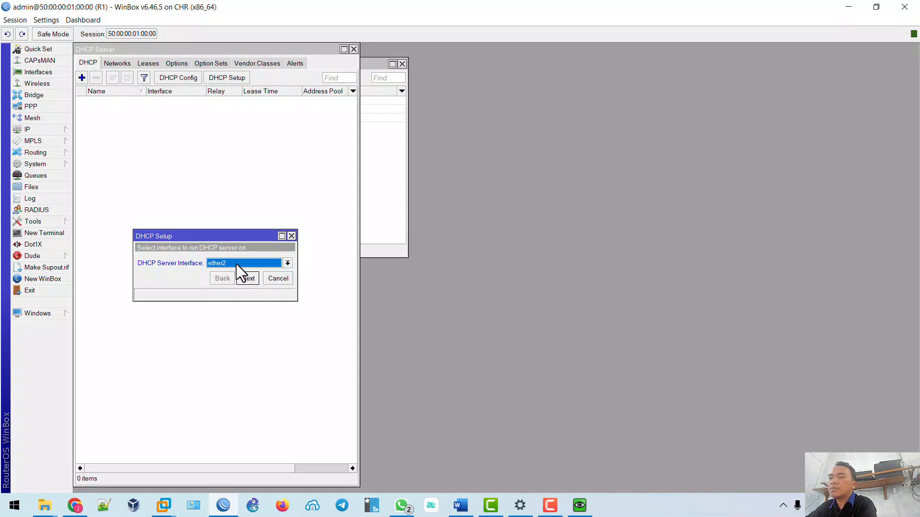
Create DHCP server on ether2 for 192.168.10.0/24 with default gateway, pool, DNS and 00:10:00 lease.
click(243, 278)
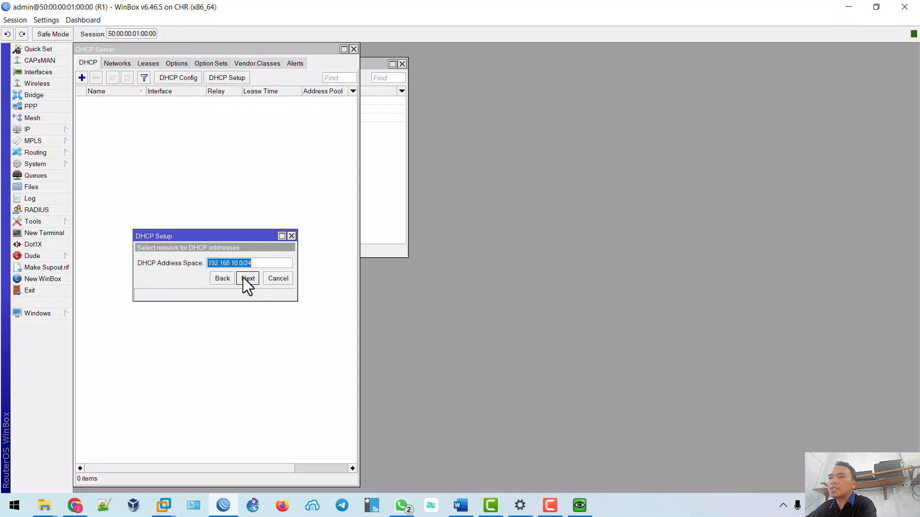
click(244, 278)
click(244, 278)
click(242, 277)
click(243, 278)
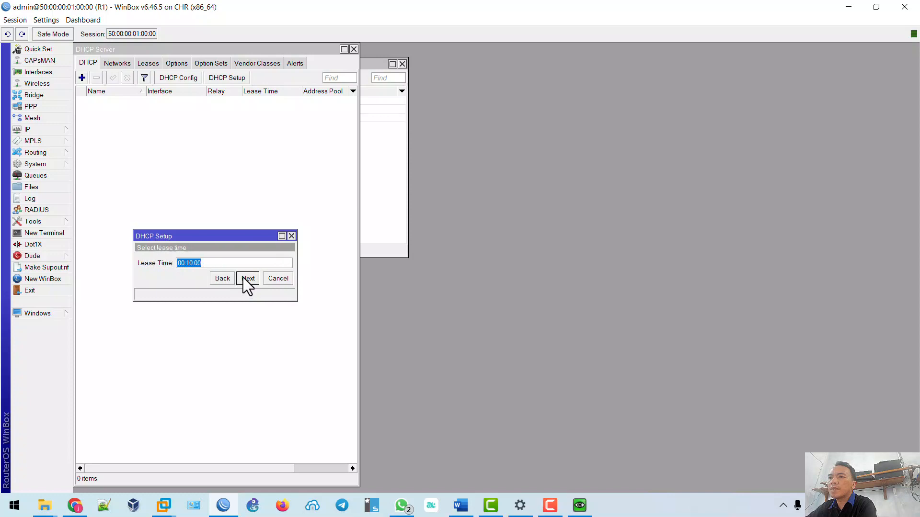
click(243, 277)
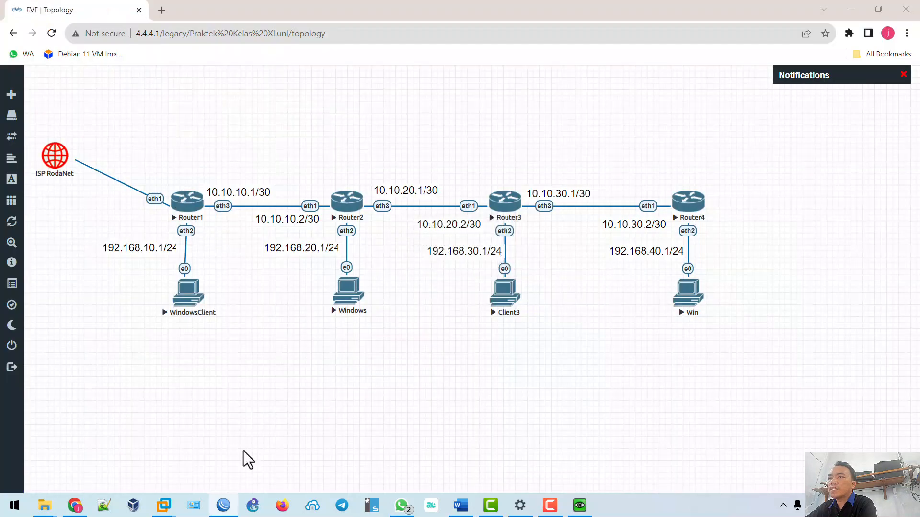
click(218, 509)
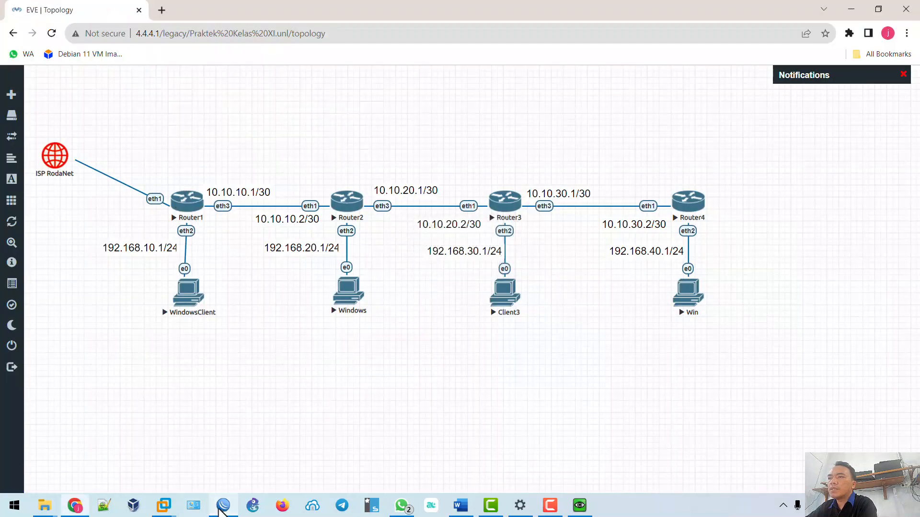
Confirm the WindowsClient got 192.168.10.254 with gateway 192.168.10.1 and DNS 192.168.126.2.
click(849, 9)
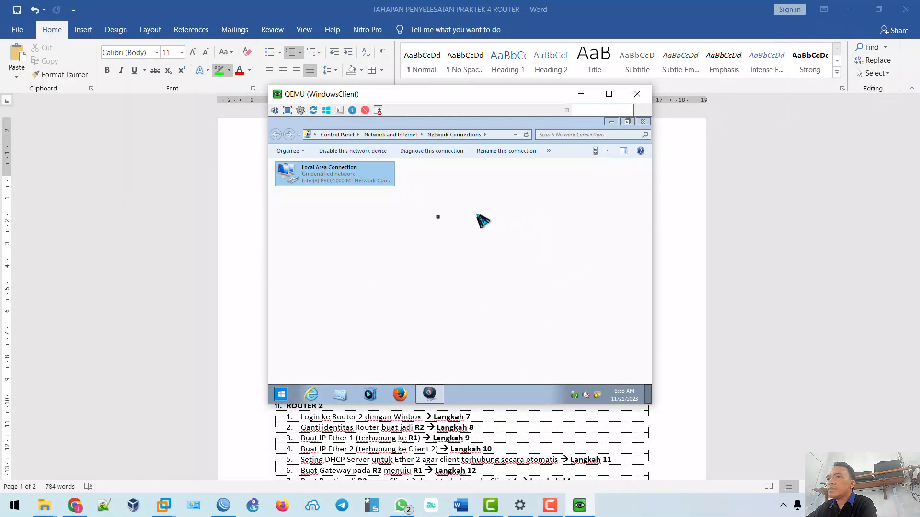
click(224, 508)
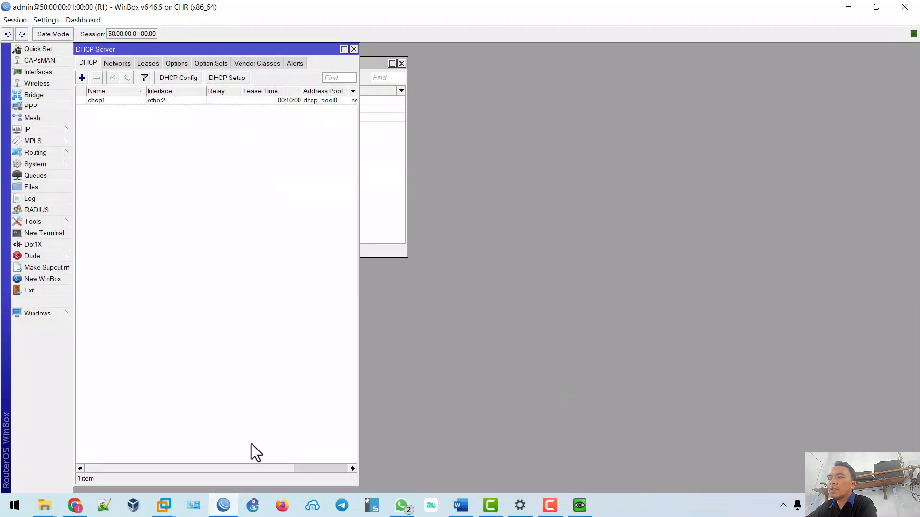
click(227, 508)
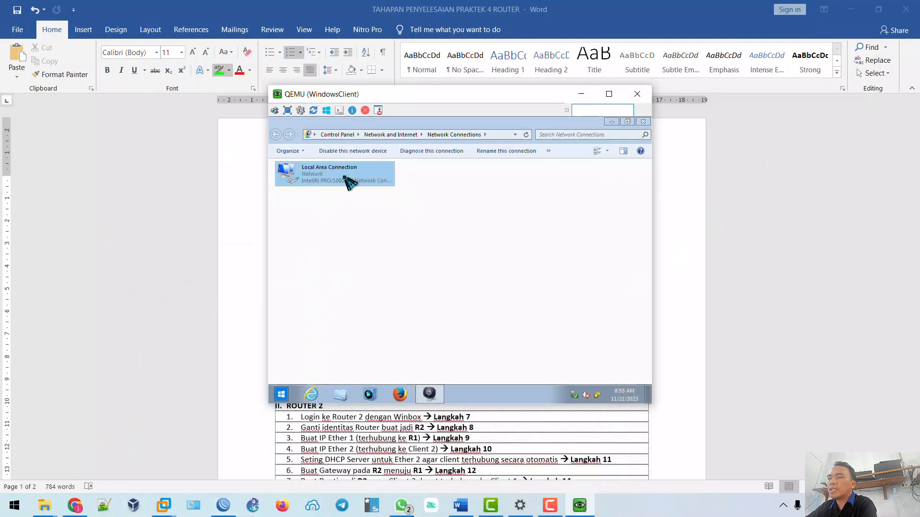
double_click(349, 181)
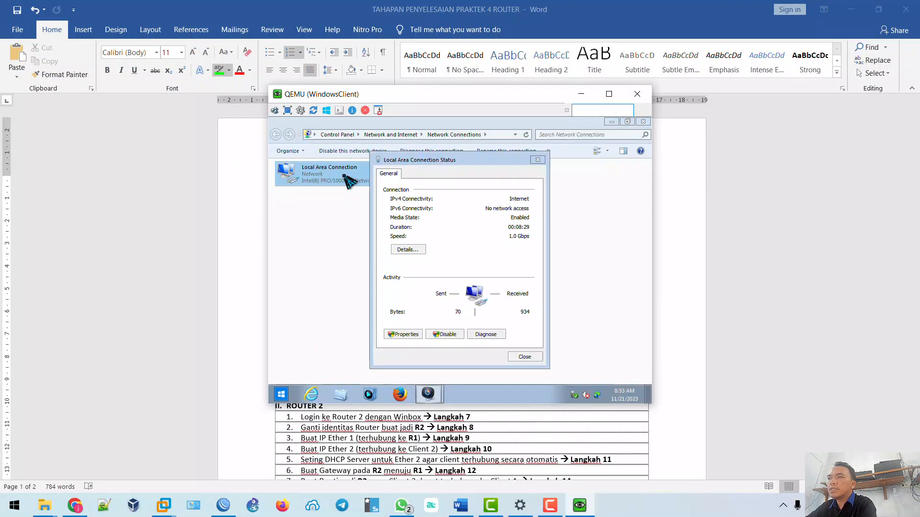
click(406, 249)
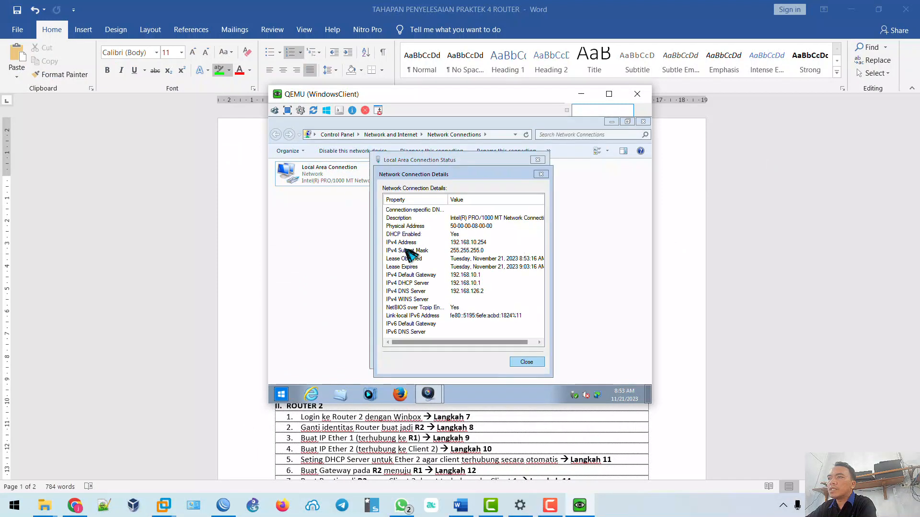
click(481, 243)
click(478, 292)
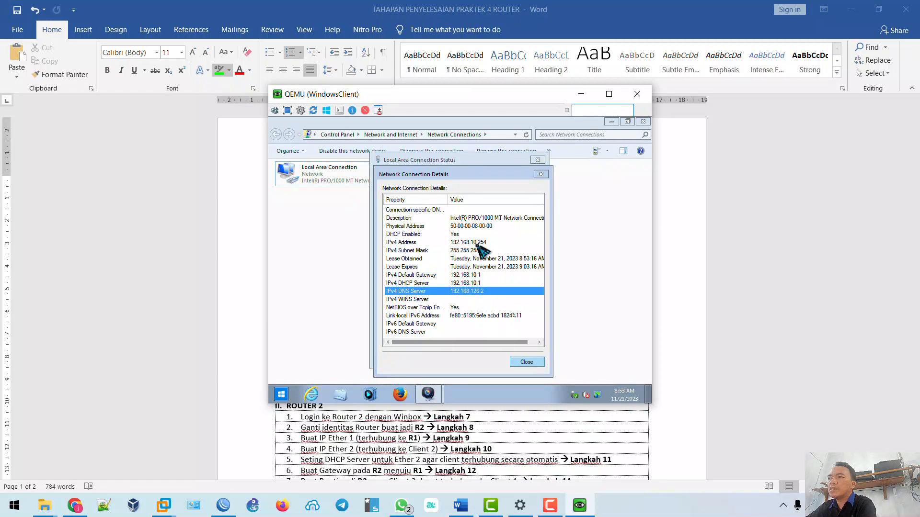
click(480, 242)
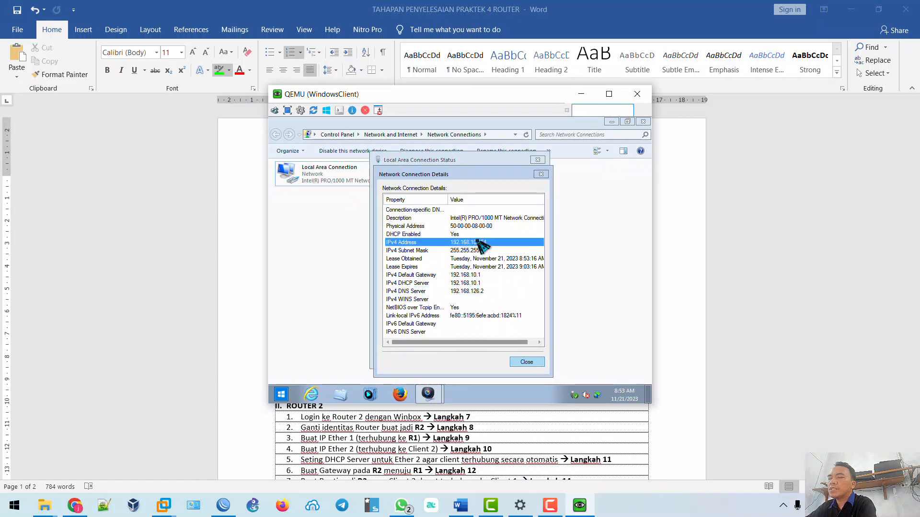
click(223, 506)
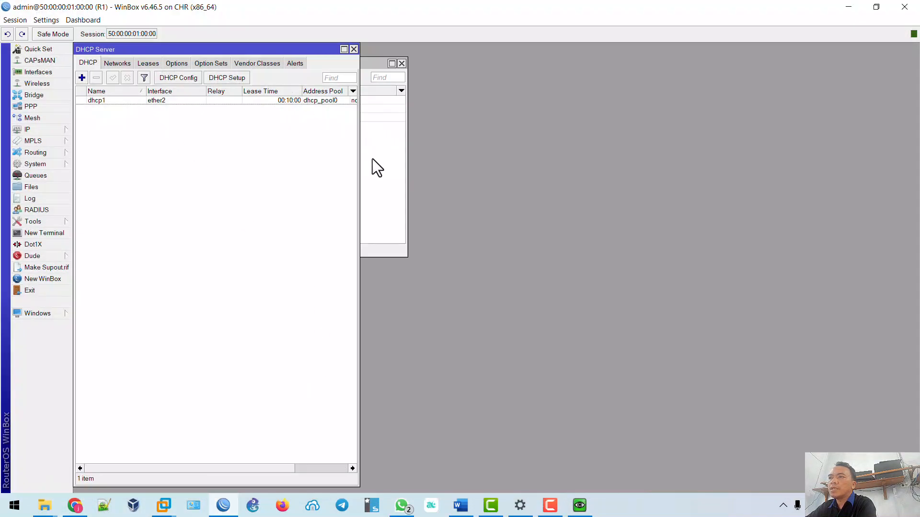
Review R1's 192.168.10.1/24 address on ether2, then close the Address List and DHCP Server windows.
click(372, 159)
click(163, 112)
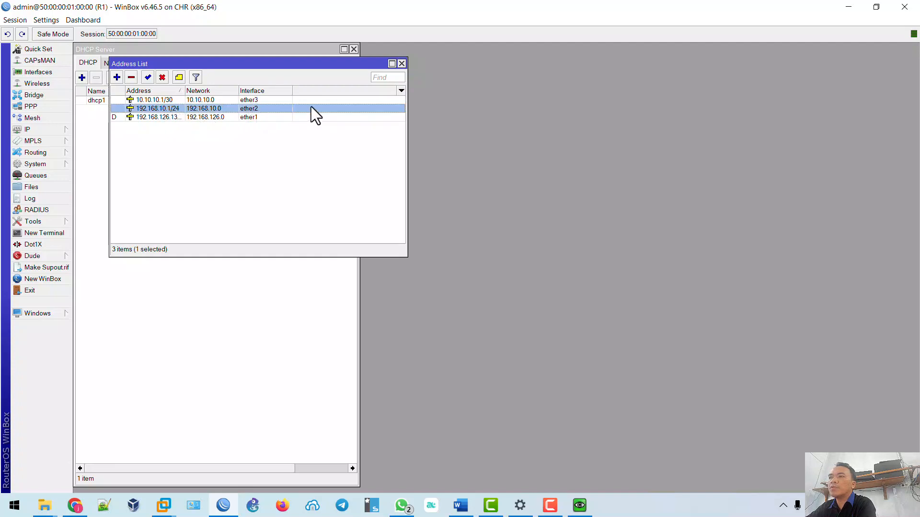
click(401, 64)
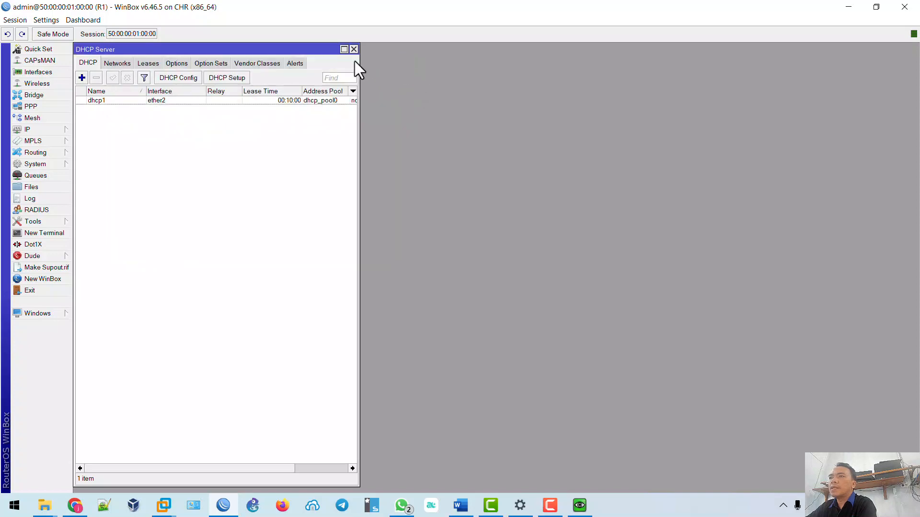
click(354, 50)
click(460, 506)
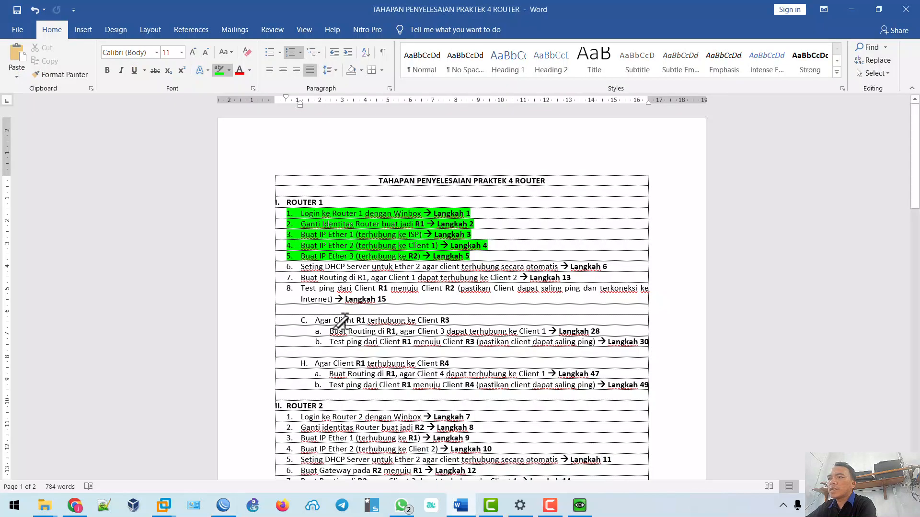
Highlight Router 1 step 6 (DHCP server on Ether 2) green and scroll down to Router 2's steps.
drag(302, 267, 607, 265)
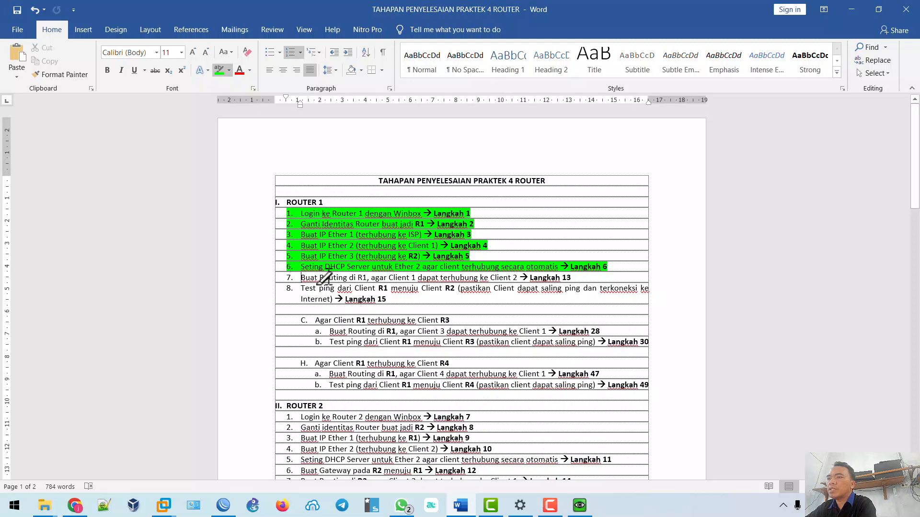
scroll(324, 277, down, 3)
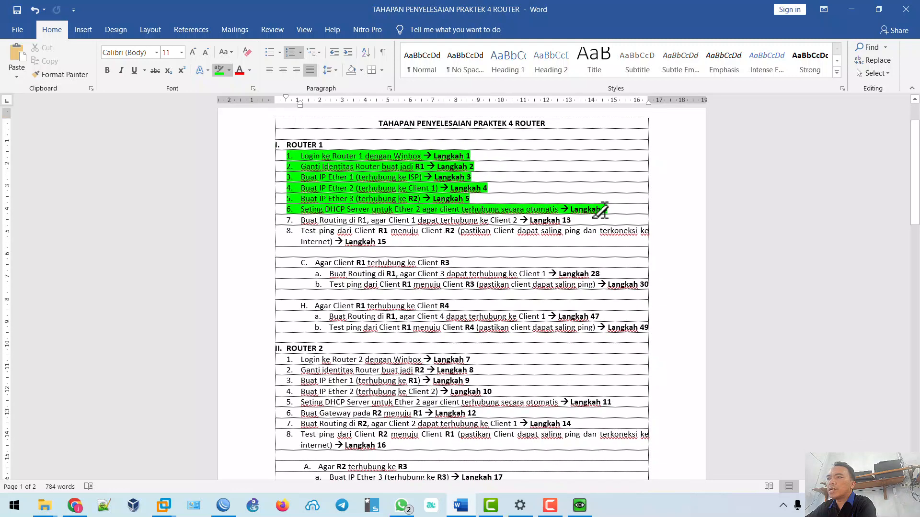
scroll(407, 289, down, 3)
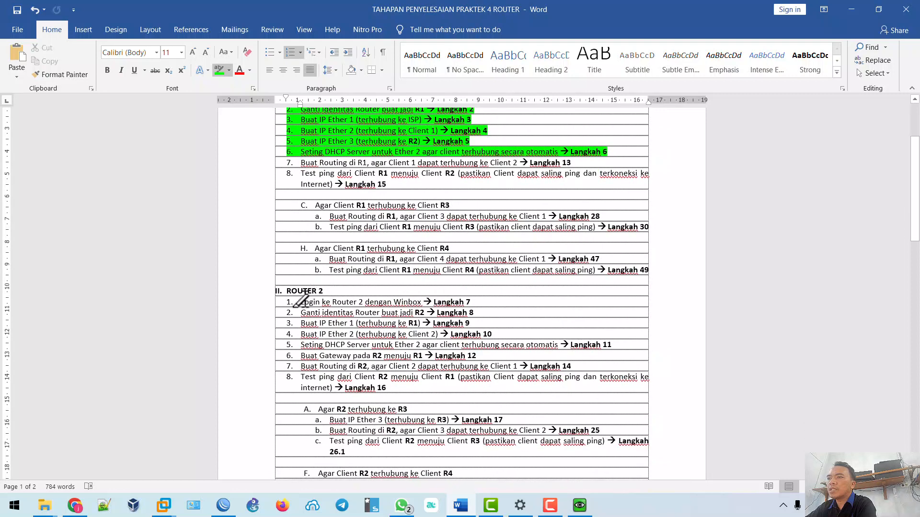
mouse_move(302, 302)
mouse_down()
mouse_move(381, 301)
mouse_move(357, 300)
mouse_up()
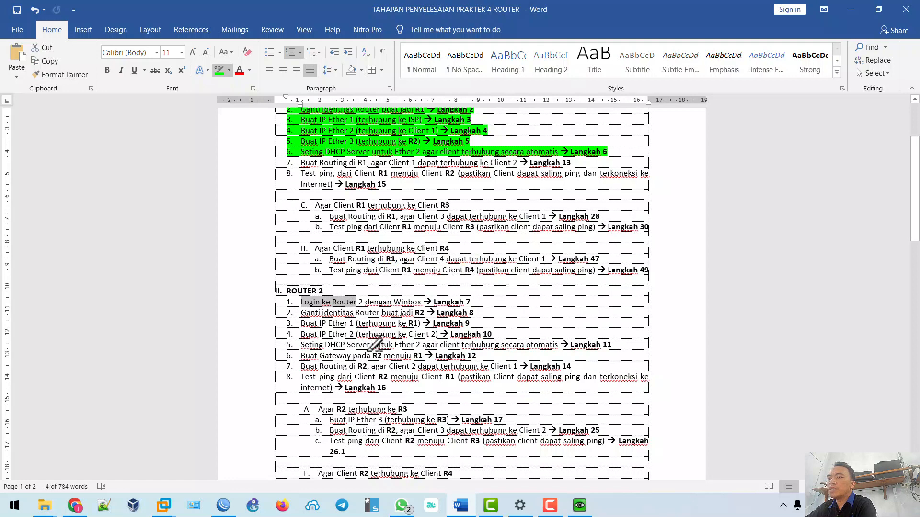
click(225, 507)
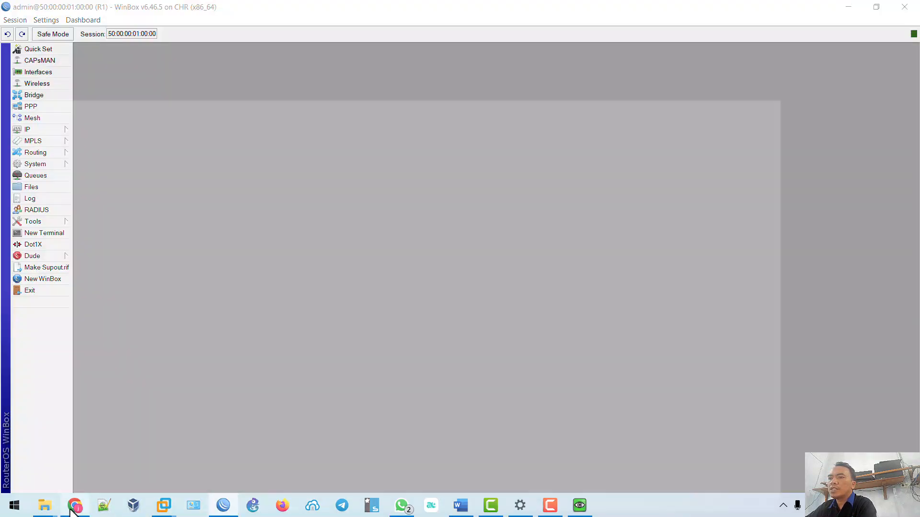
Enable RoMON on Router2 by running 'tool romon set enabled=yes' in its telnet console.
click(72, 507)
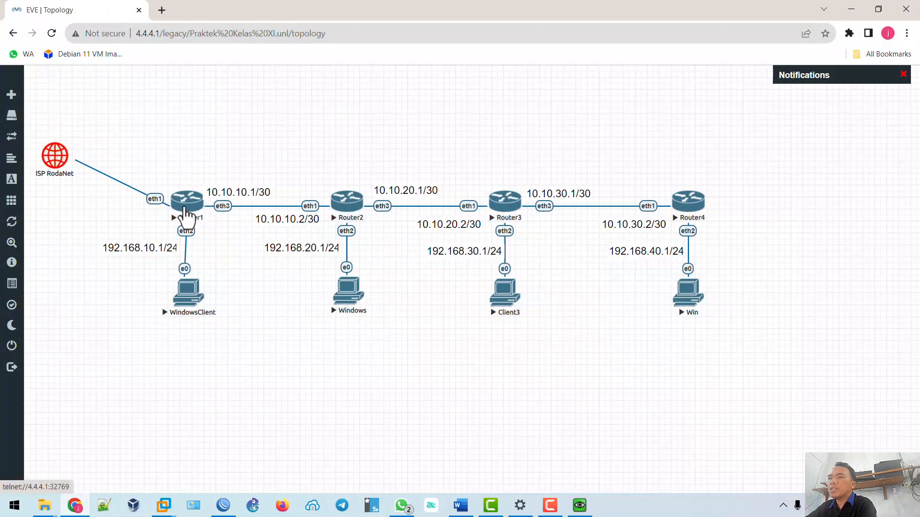
click(347, 210)
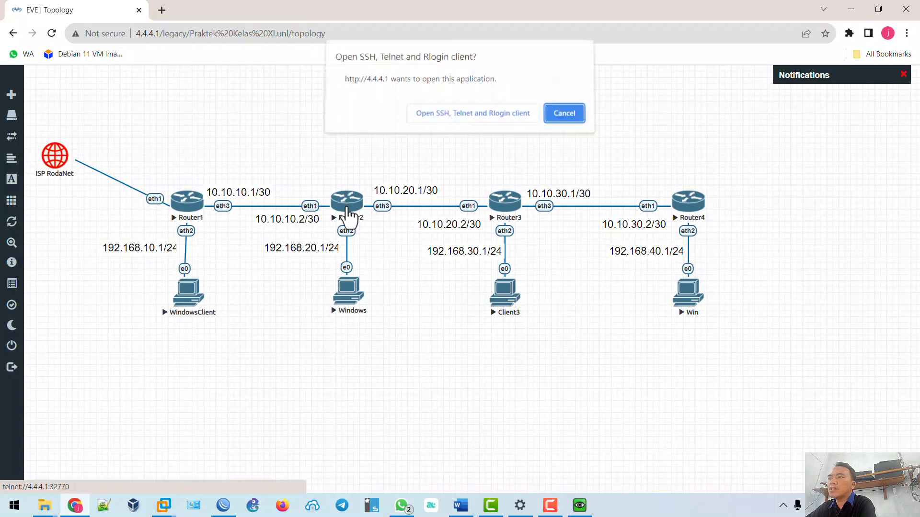
click(433, 117)
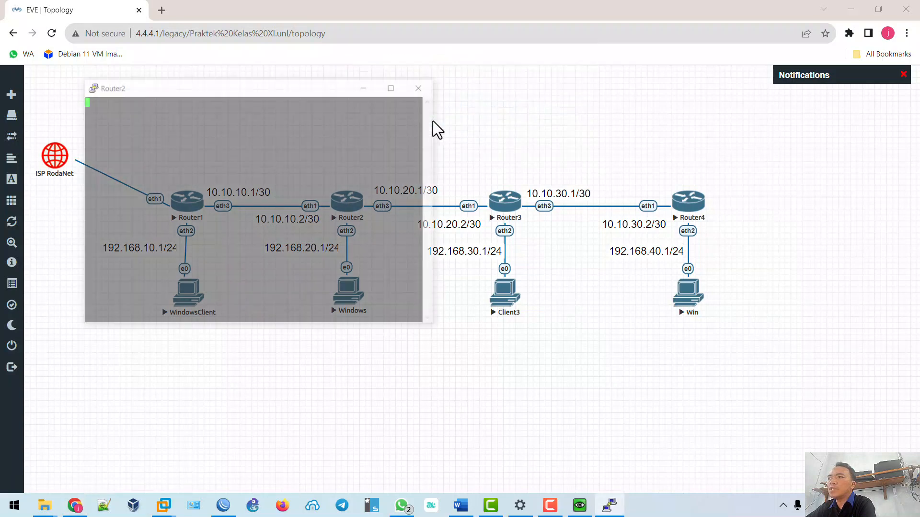
key(Return)
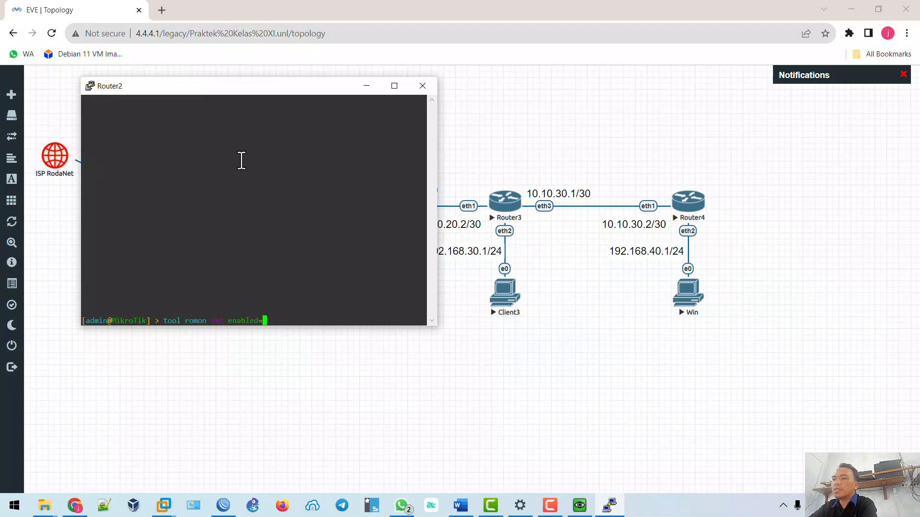
key(Return)
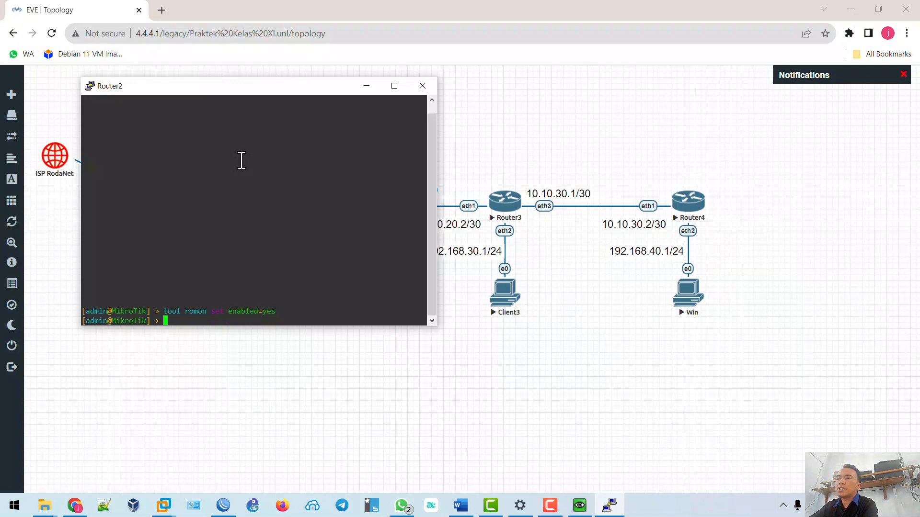
click(225, 510)
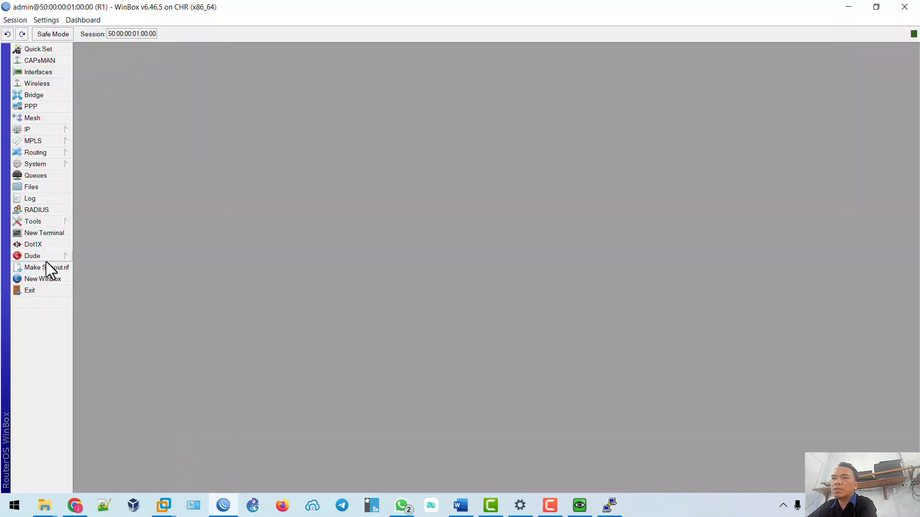
Open a new WinBox login window and enable RoMON on R1 via Tools > RoMON.
click(48, 280)
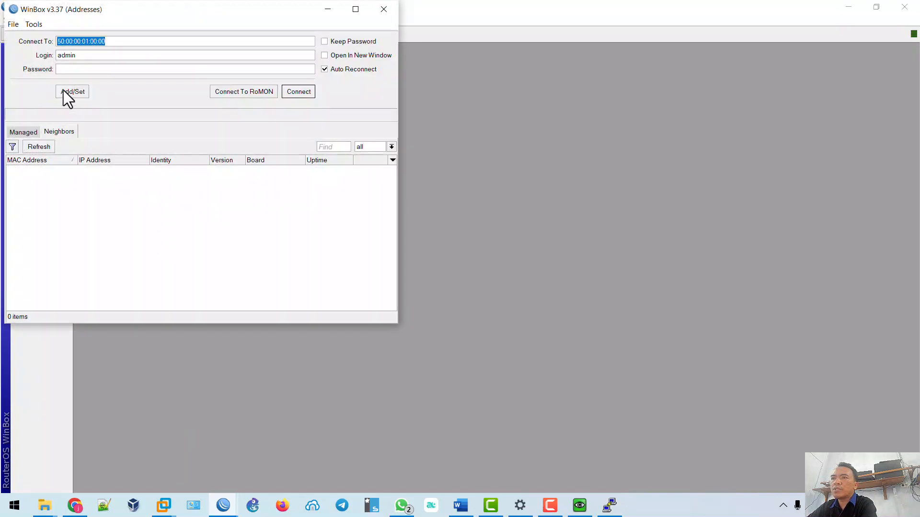
click(245, 93)
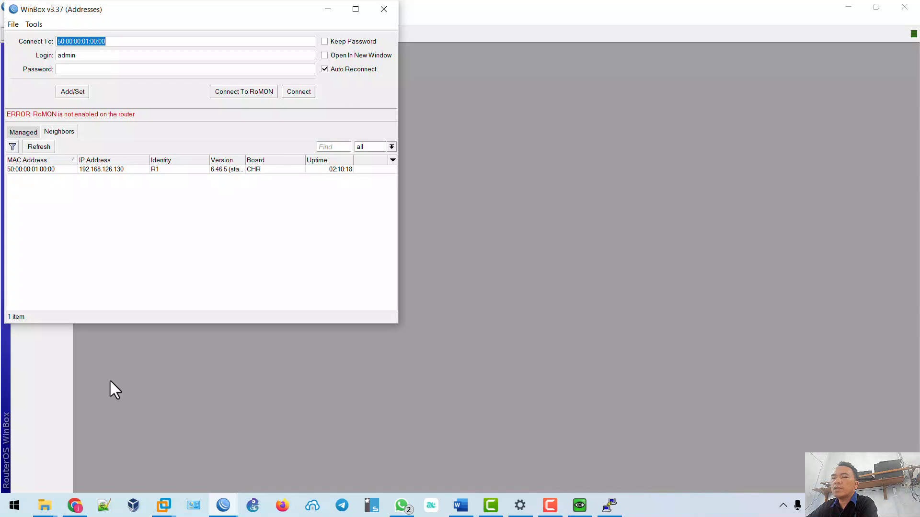
key(Return)
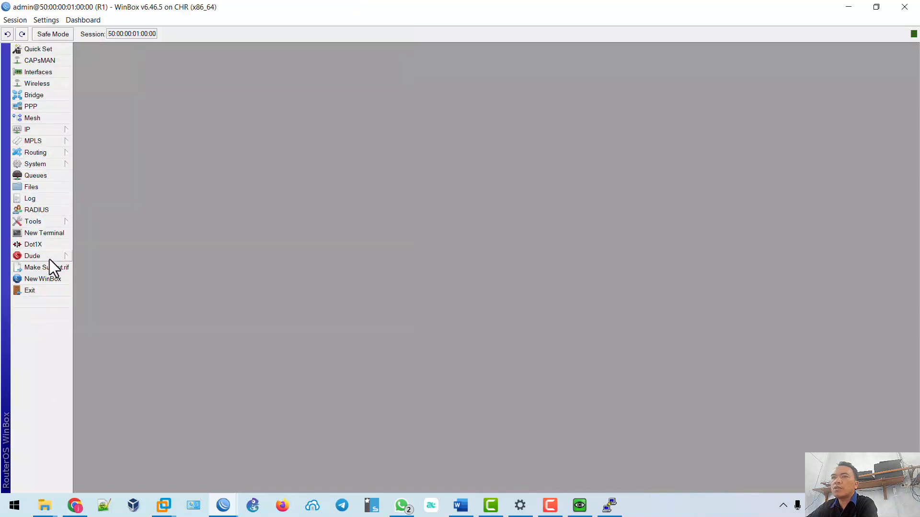
click(49, 220)
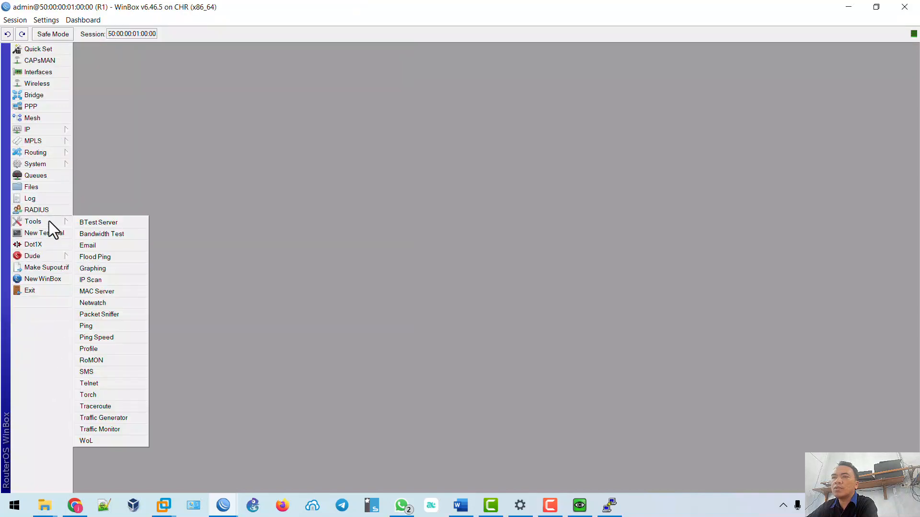
click(106, 360)
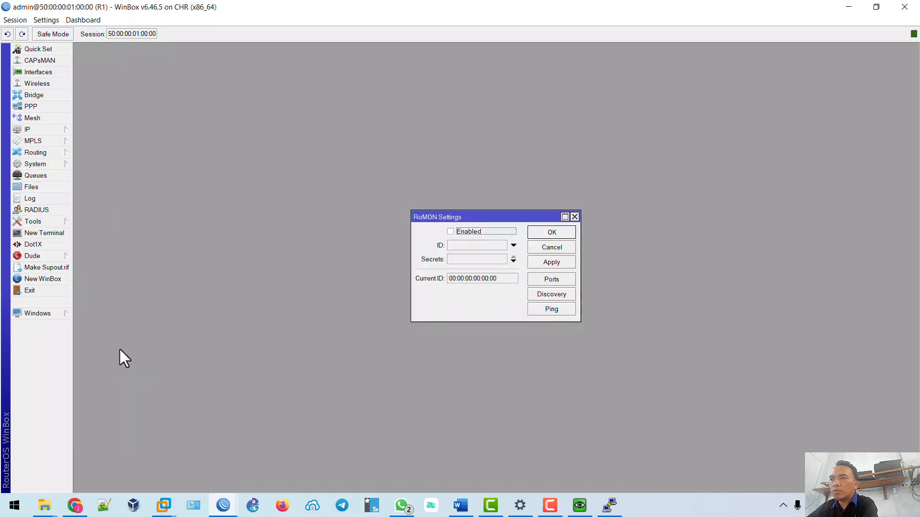
click(460, 232)
click(555, 263)
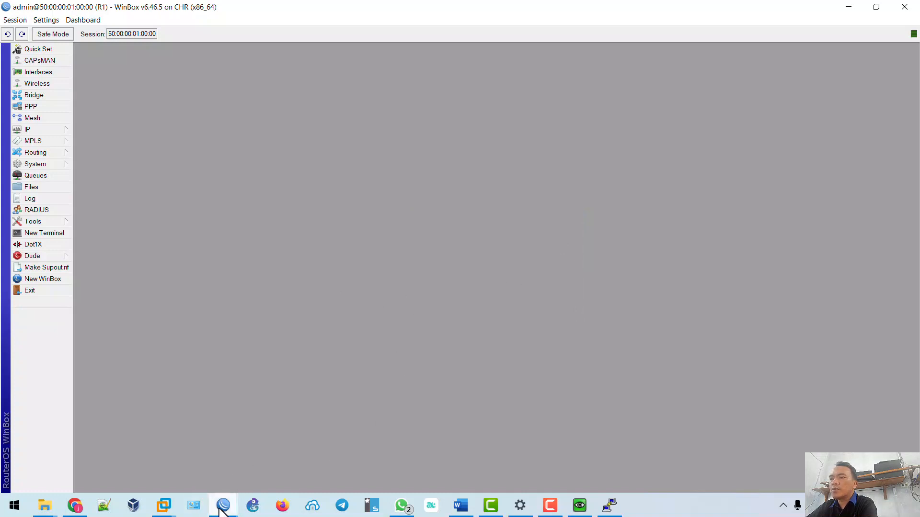
Connect over RoMON to neighbour router 50:00:00:02:00:04.
mouse_move(221, 512)
click(260, 475)
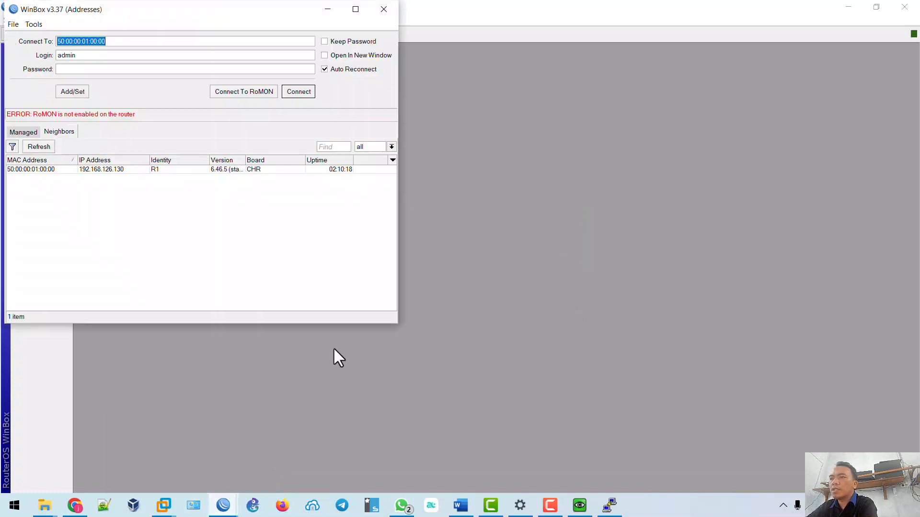
click(244, 94)
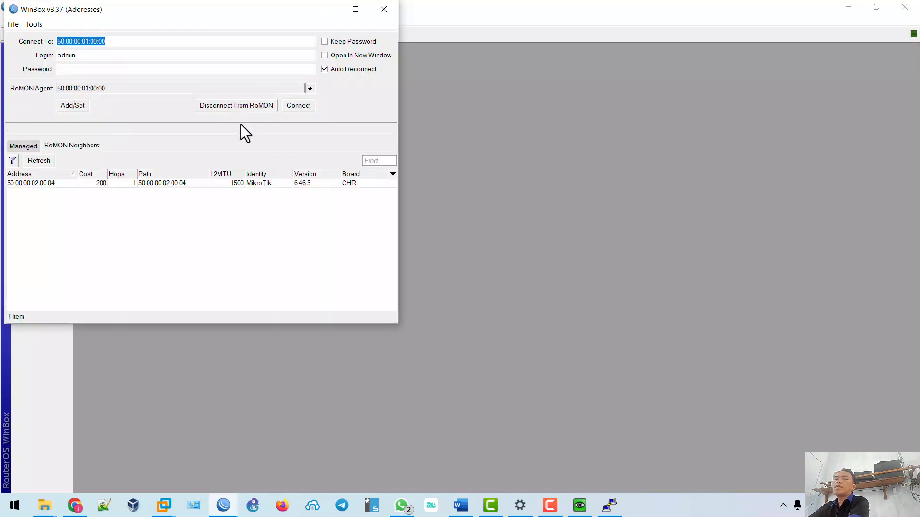
click(195, 183)
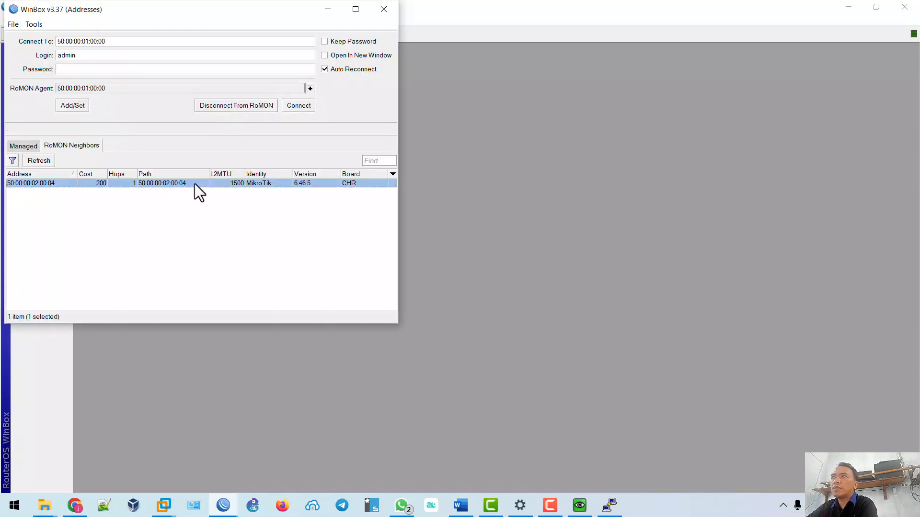
click(302, 109)
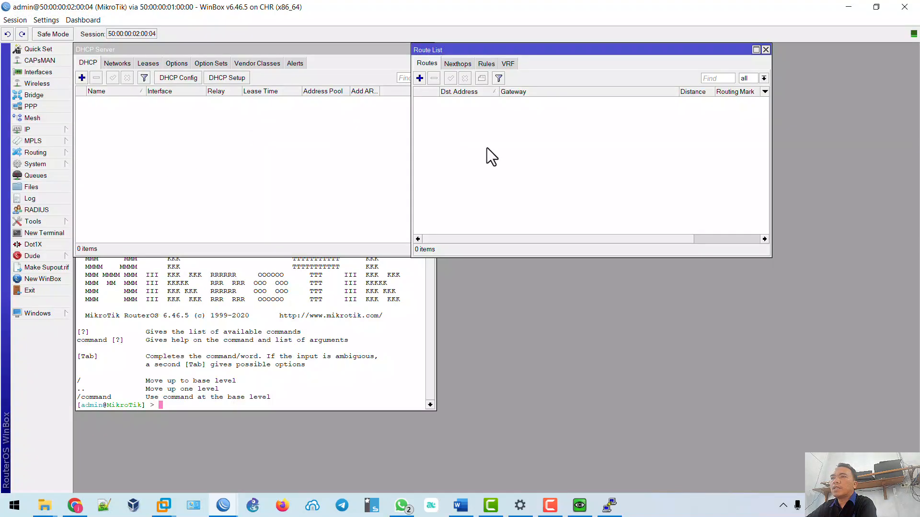
Close the leftover Terminal and Address List windows and change the router identity from MikroTik to R2.
click(430, 208)
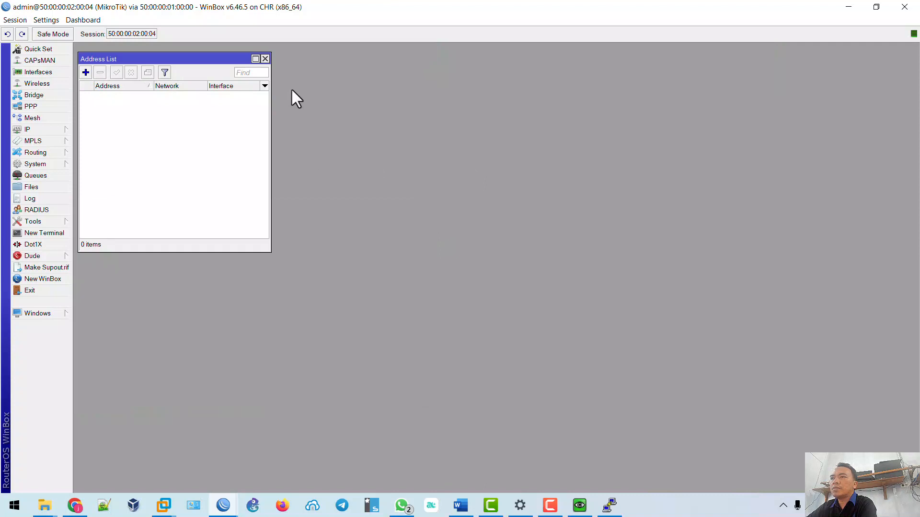
click(265, 59)
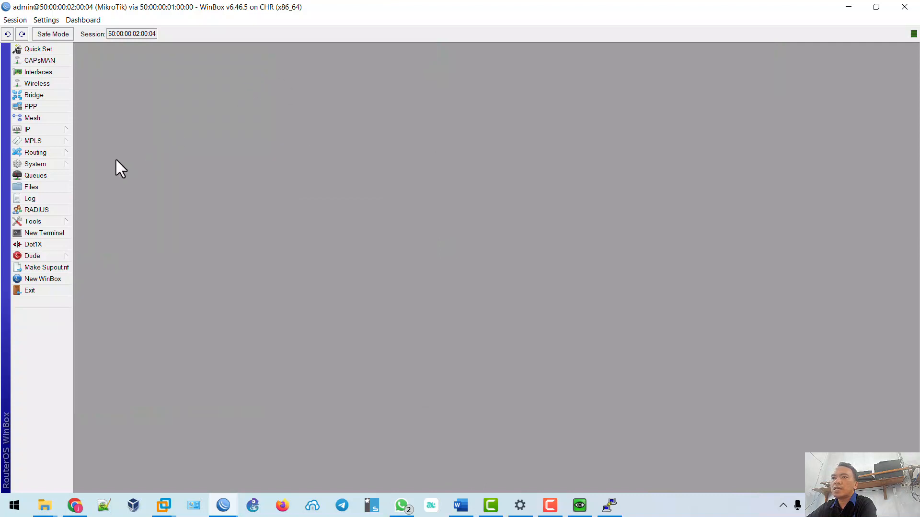
click(59, 163)
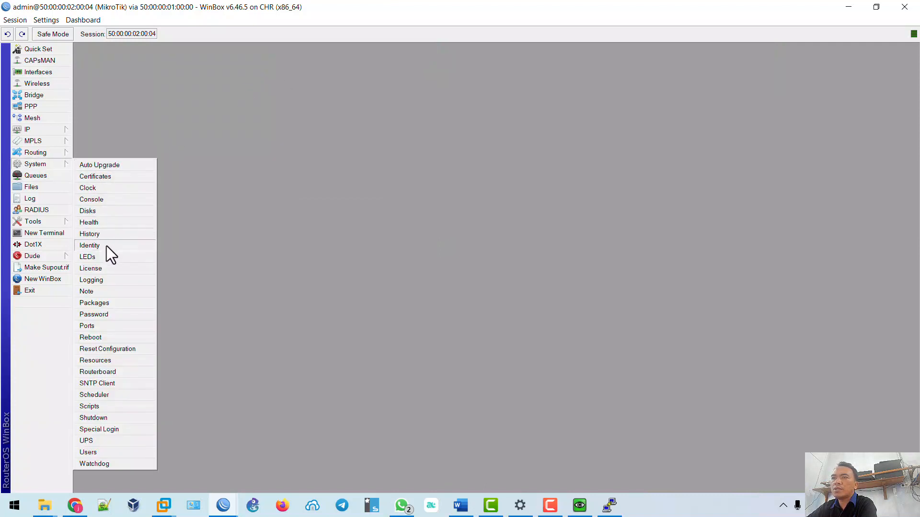
click(56, 165)
click(66, 168)
click(105, 244)
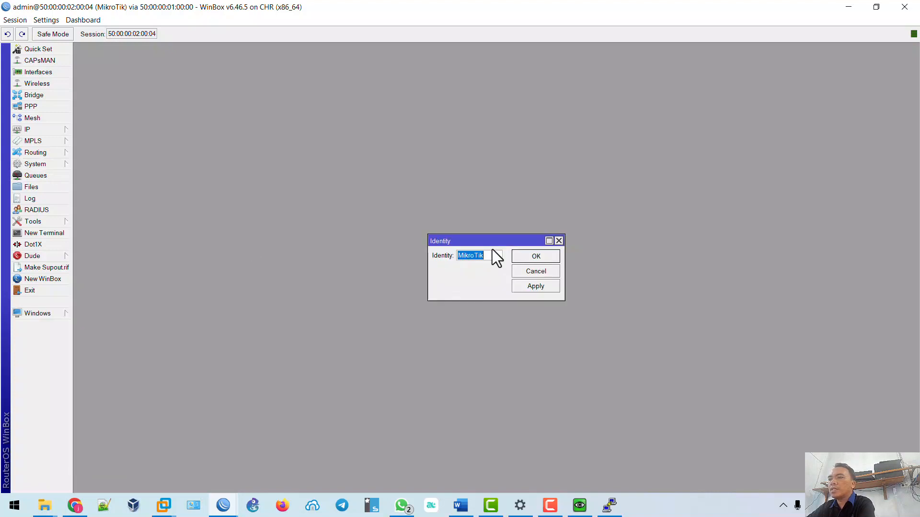
click(535, 259)
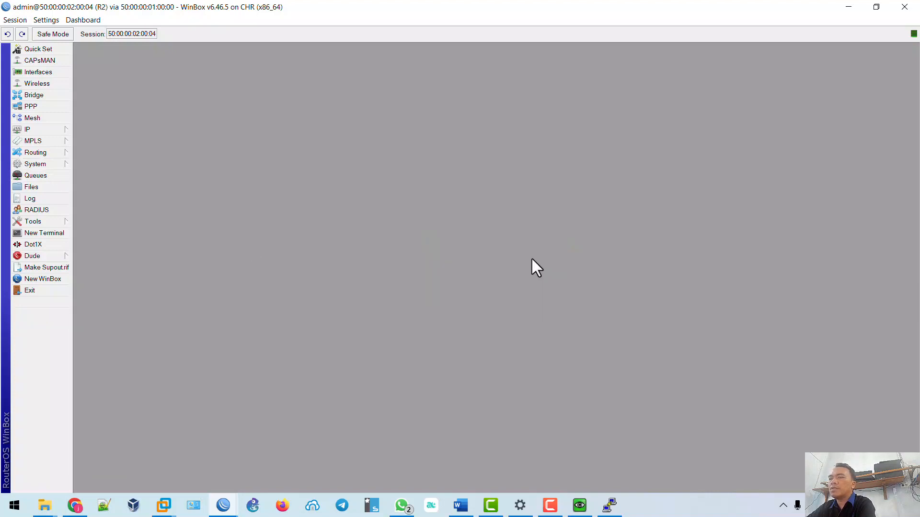
click(460, 506)
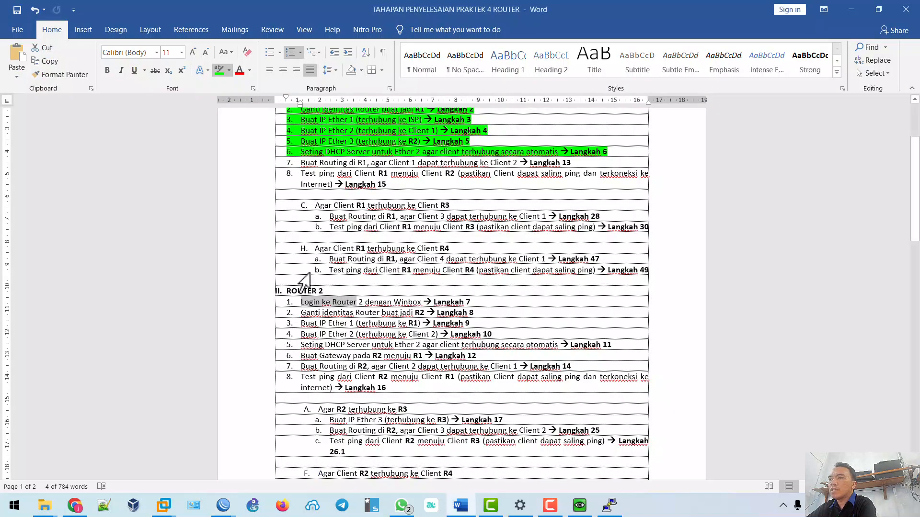
Highlight ROUTER 2 steps 1 and 2 (WinBox login, rename to R2) in green in Word.
click(300, 303)
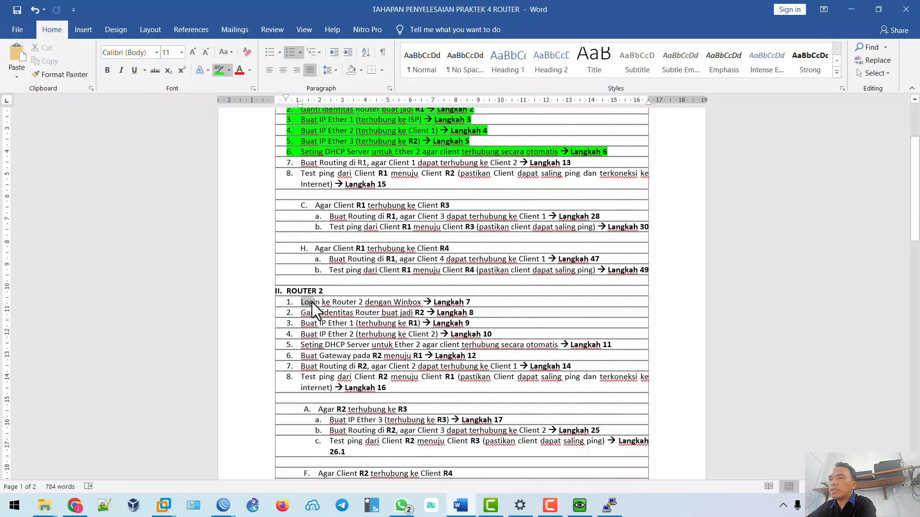
drag(312, 303, 480, 303)
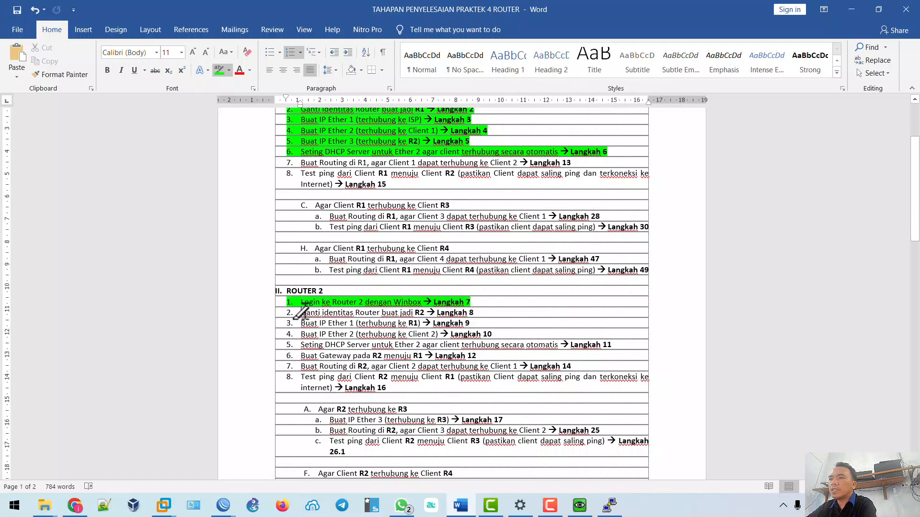
drag(301, 313, 483, 311)
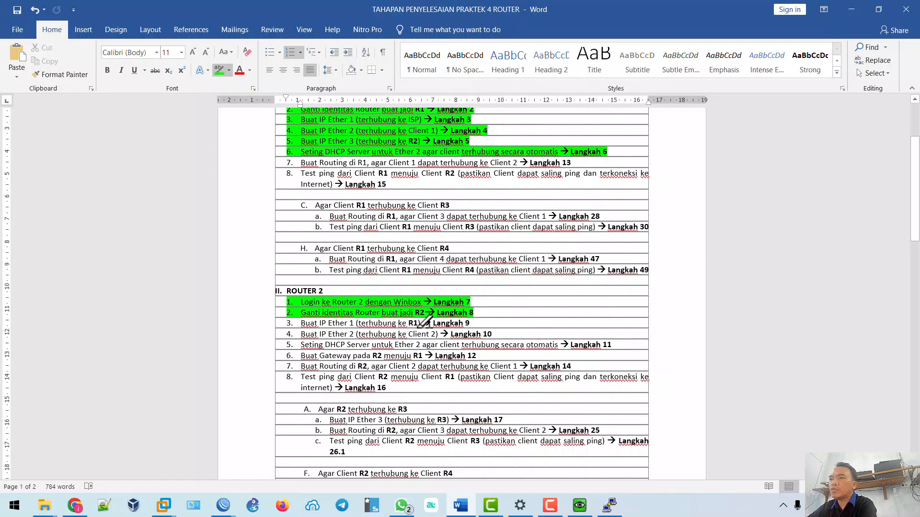
click(75, 505)
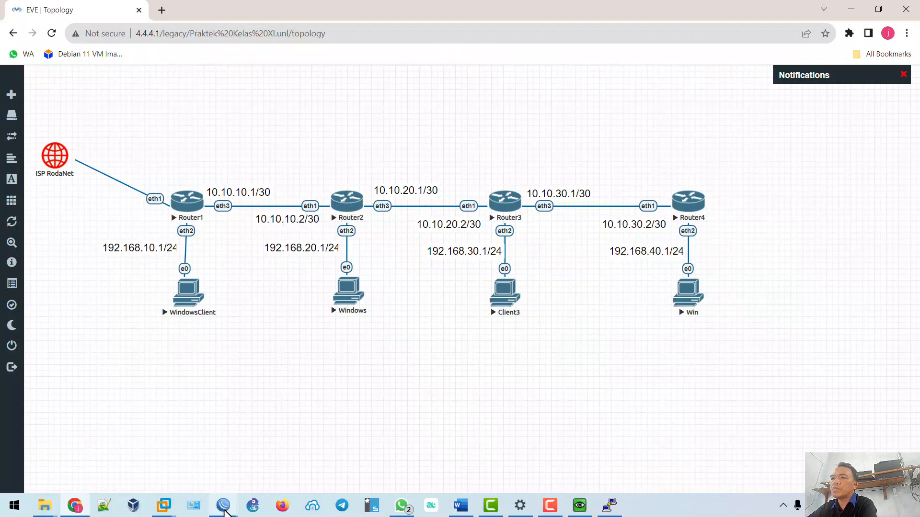
Add the address 10.10.10.2/30 on ether1 to R2 in WinBox.
mouse_move(223, 508)
click(266, 448)
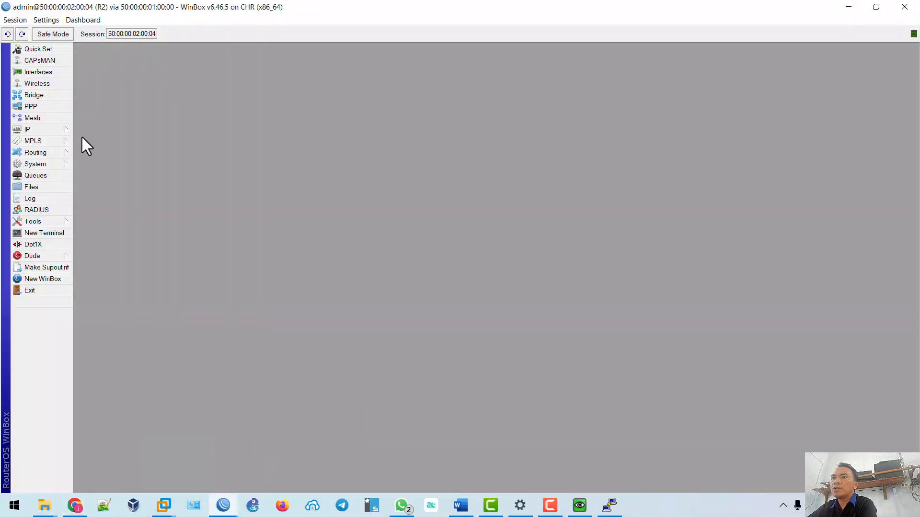
click(58, 130)
click(97, 155)
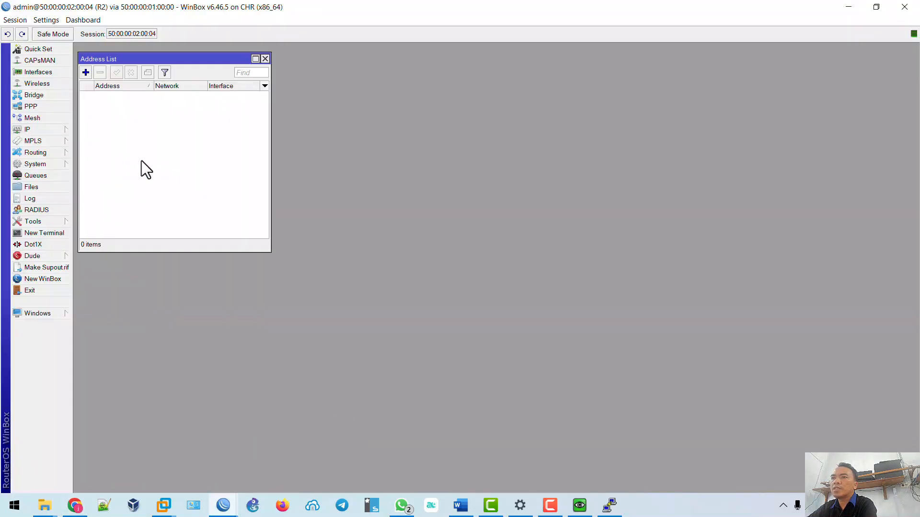
click(85, 73)
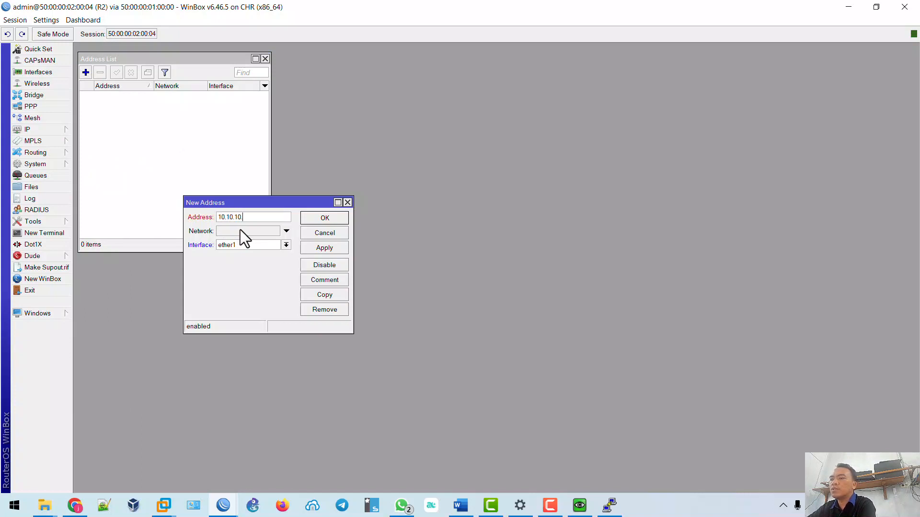
text(10.10.10.2/30)
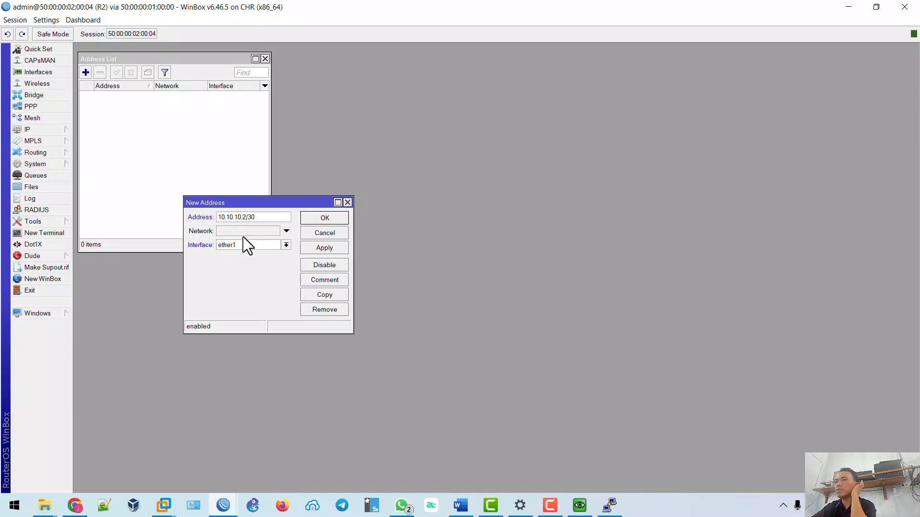
click(327, 249)
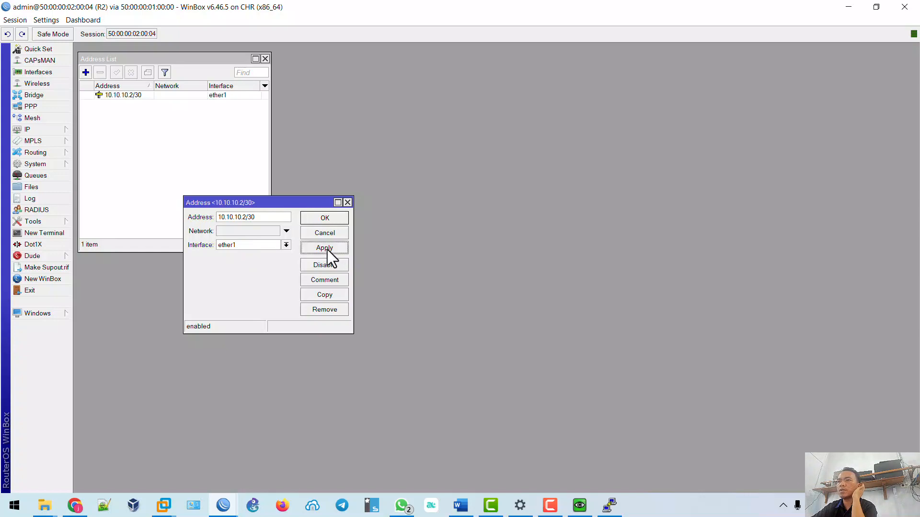
click(335, 219)
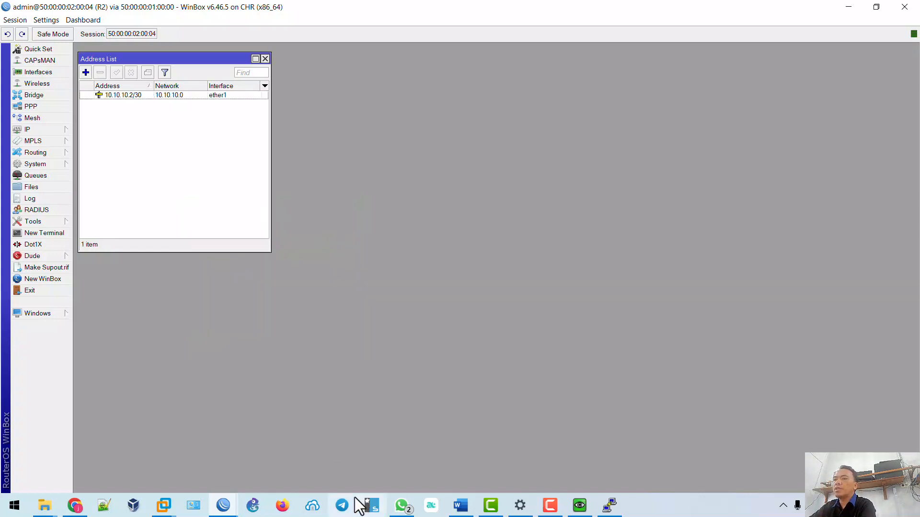
Highlight ROUTER 2 step 3 green and nudge the Windows client node lower in EVE.
click(461, 505)
drag(289, 325, 470, 324)
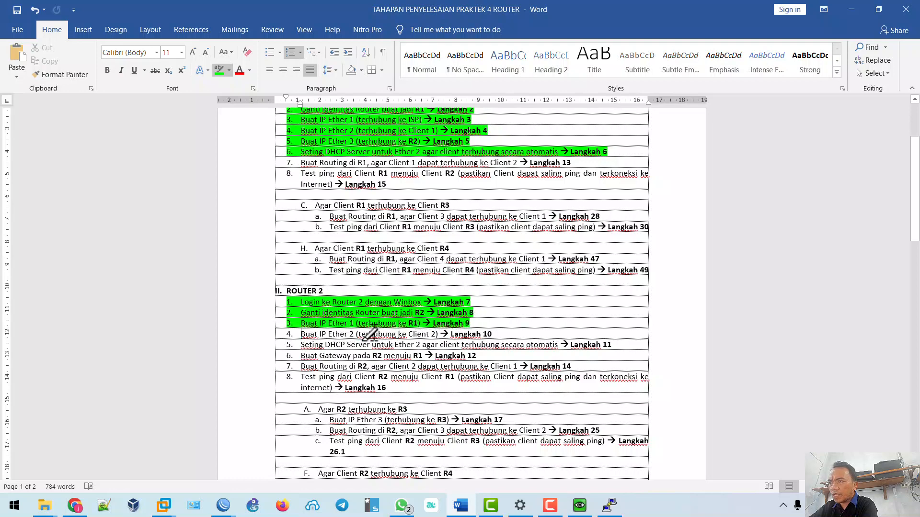
click(74, 505)
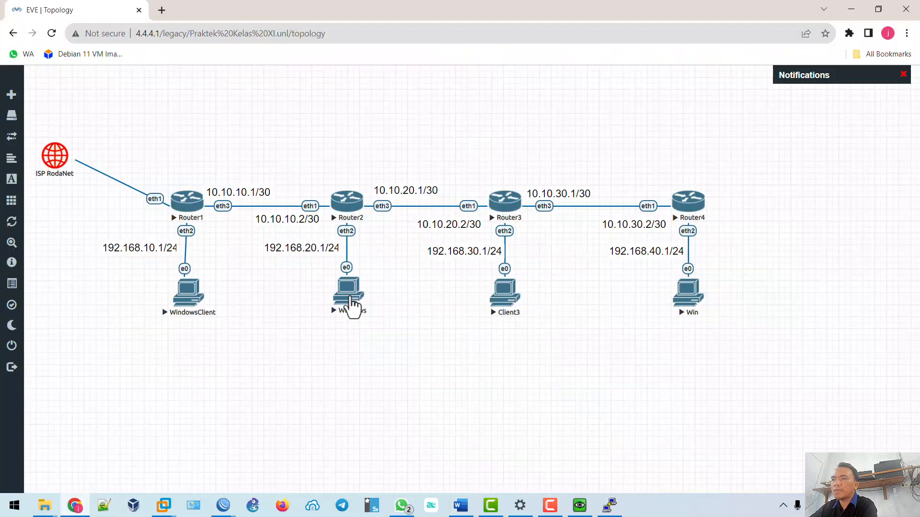
drag(350, 296, 348, 304)
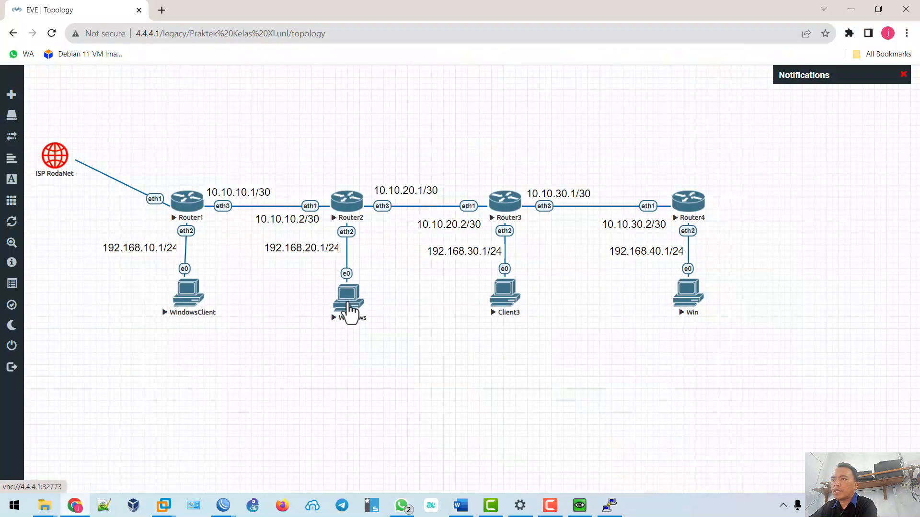
mouse_move(222, 501)
click(265, 464)
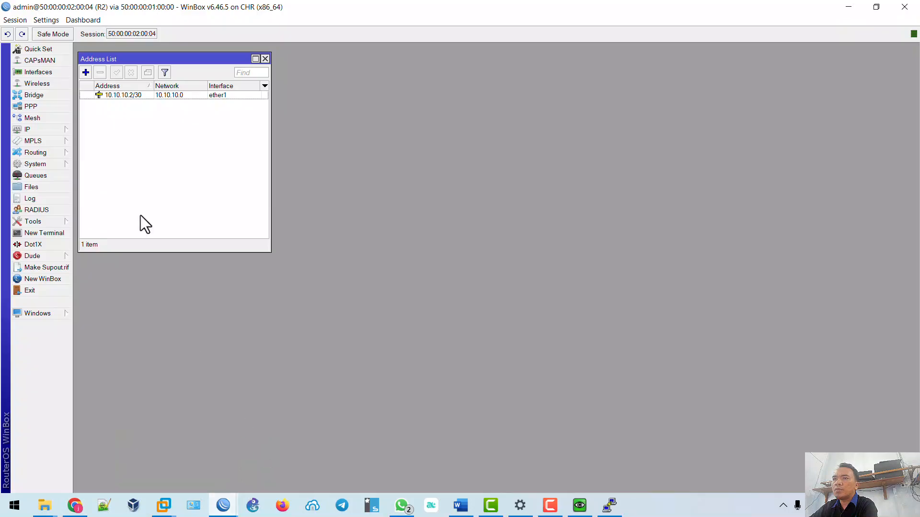
Add the address 192.168.20.1/24 on ether2 to R2.
click(64, 133)
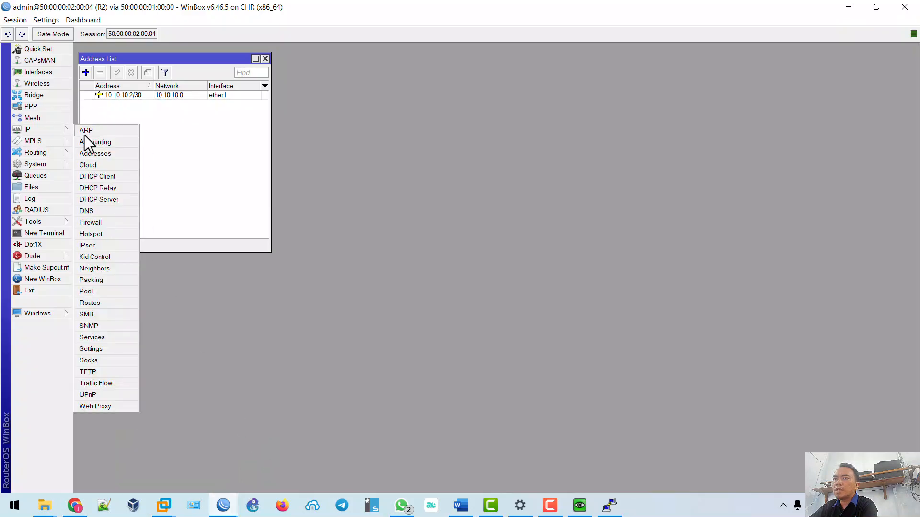
click(86, 73)
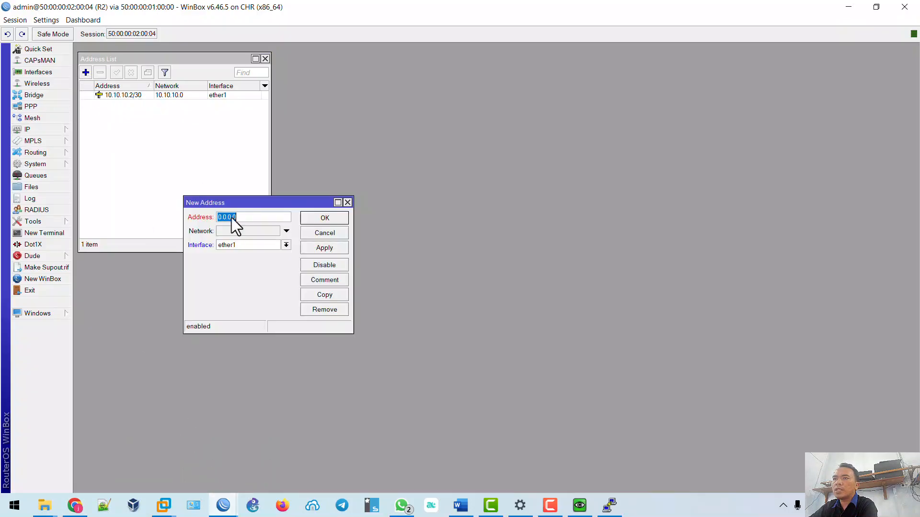
text(192.168.20.1/24)
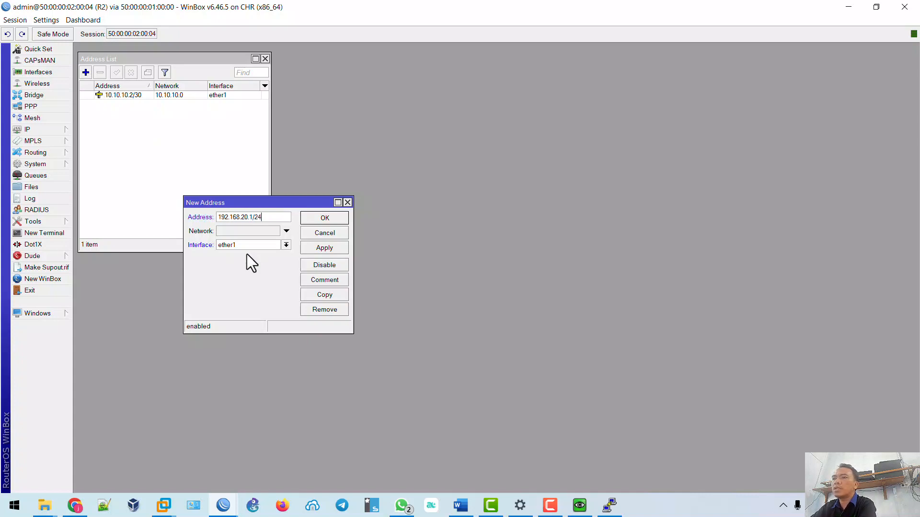
click(247, 248)
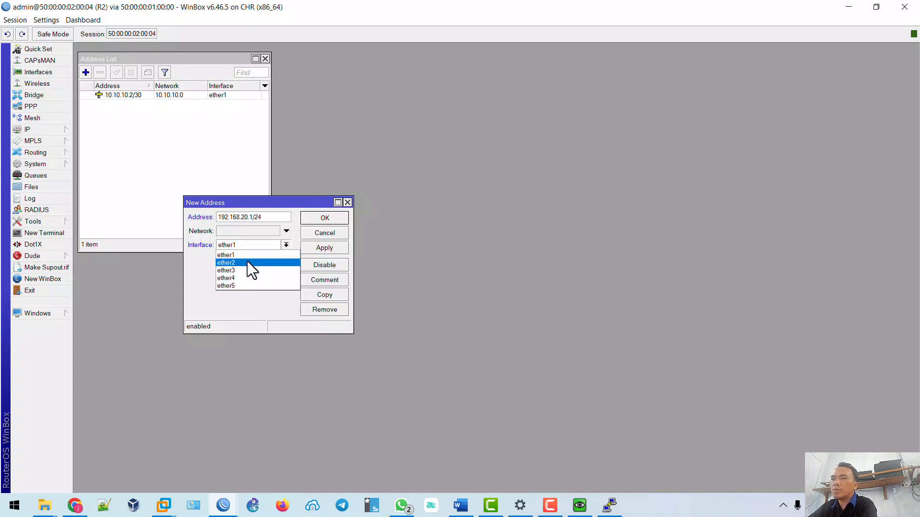
click(248, 262)
click(324, 249)
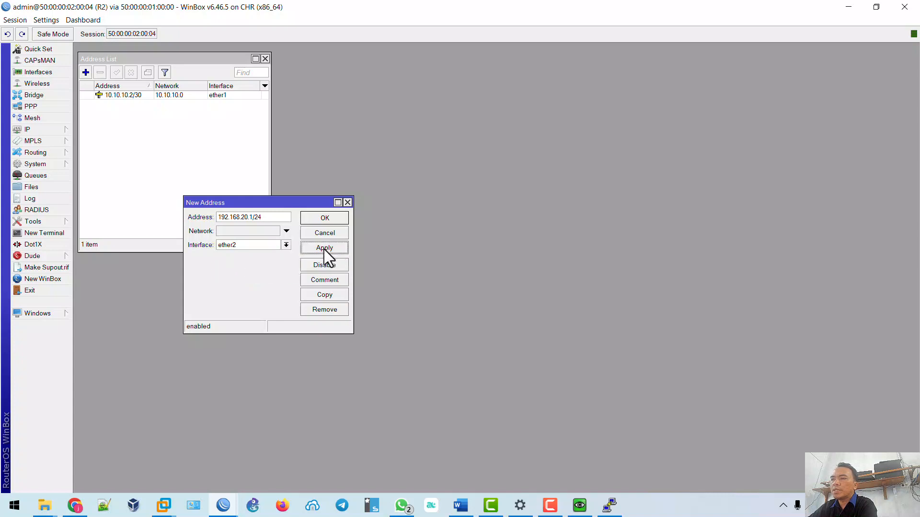
click(328, 218)
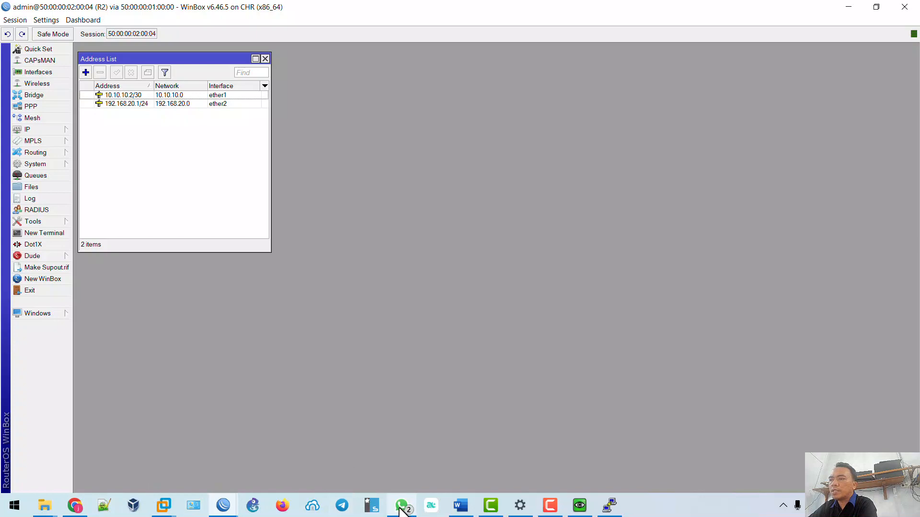
Highlight step 4 'Buat IP Ether 2' green, then close R2's Address List in WinBox.
click(460, 505)
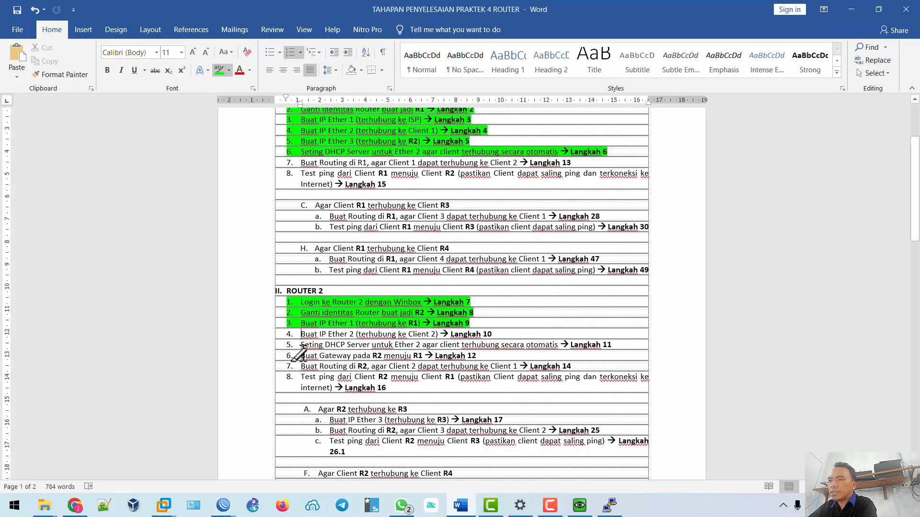
drag(302, 334, 492, 334)
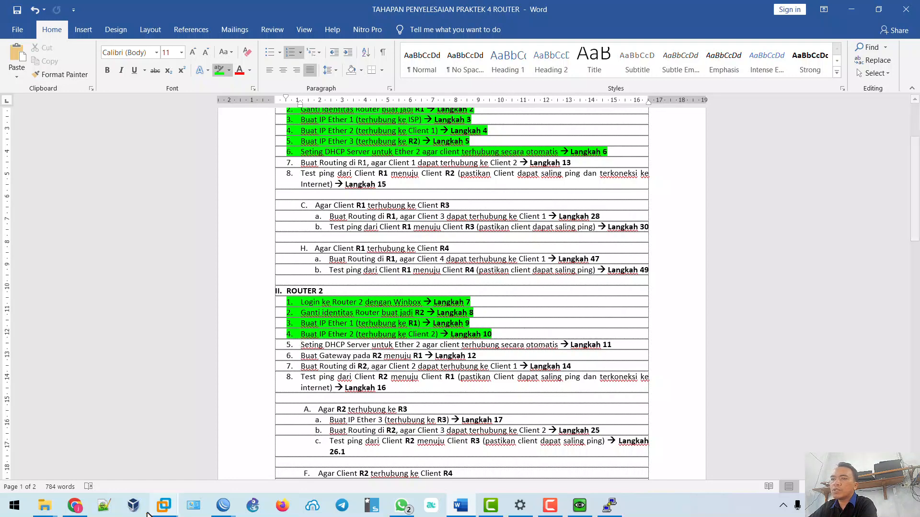
click(223, 505)
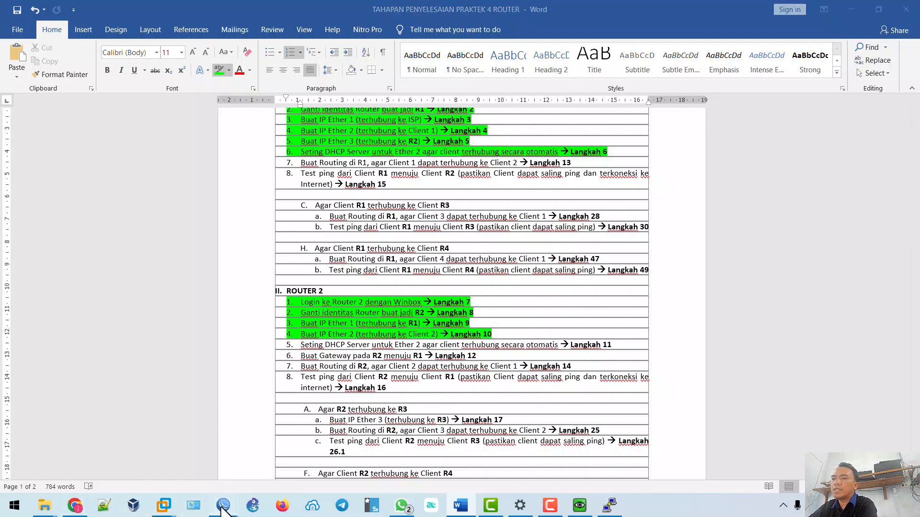
click(250, 461)
key(Escape)
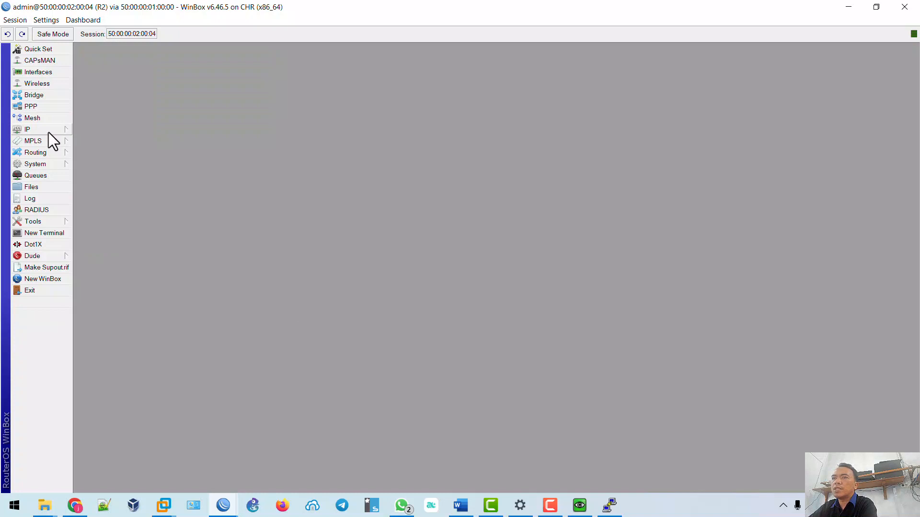
Start DHCP Setup on R2 for ether2, accepting the address space, gateway 192.168.20.1 and pool.
click(49, 134)
click(113, 201)
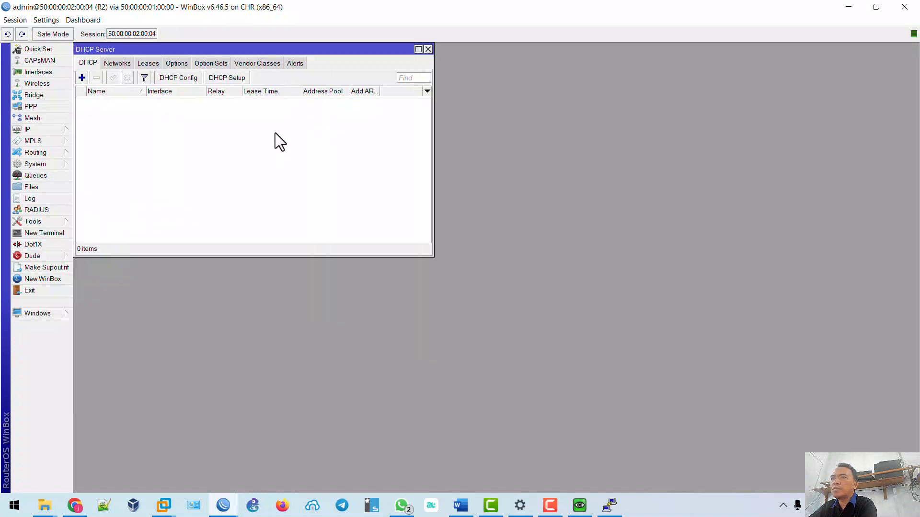
click(219, 82)
click(290, 265)
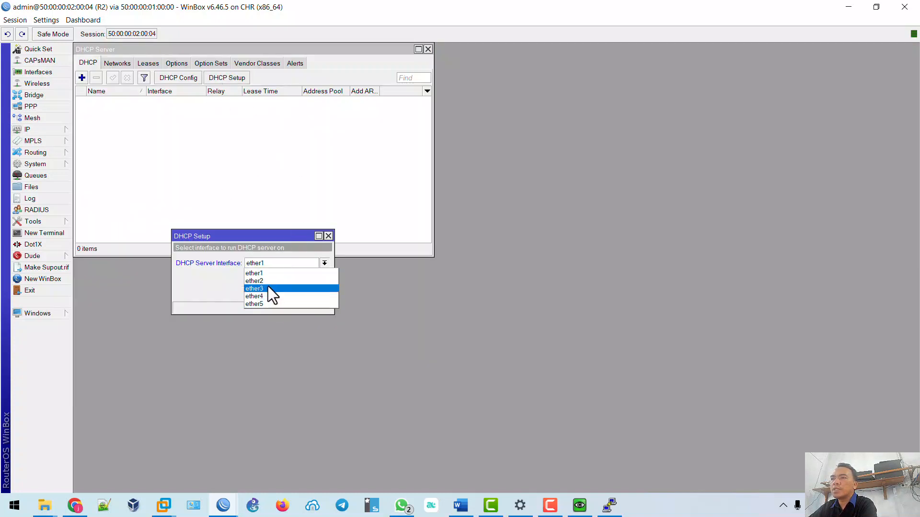
click(266, 281)
click(284, 292)
click(283, 292)
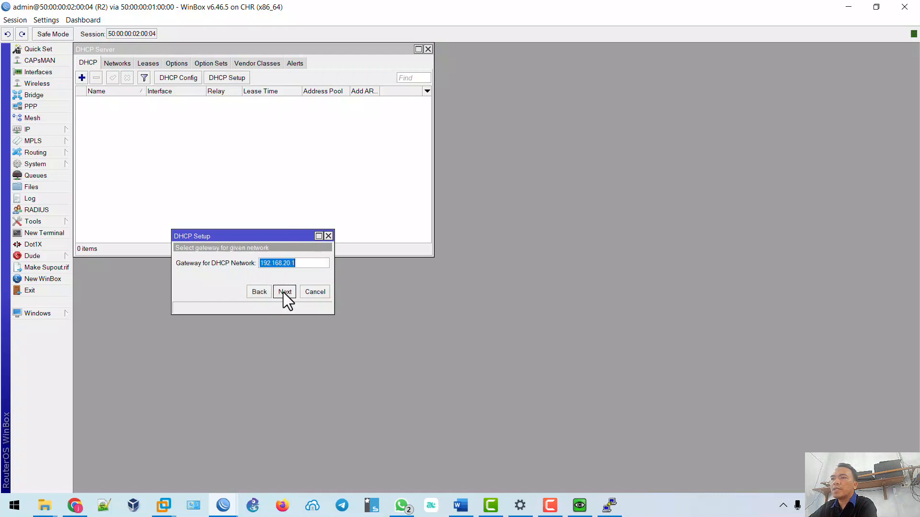
click(283, 292)
click(283, 292)
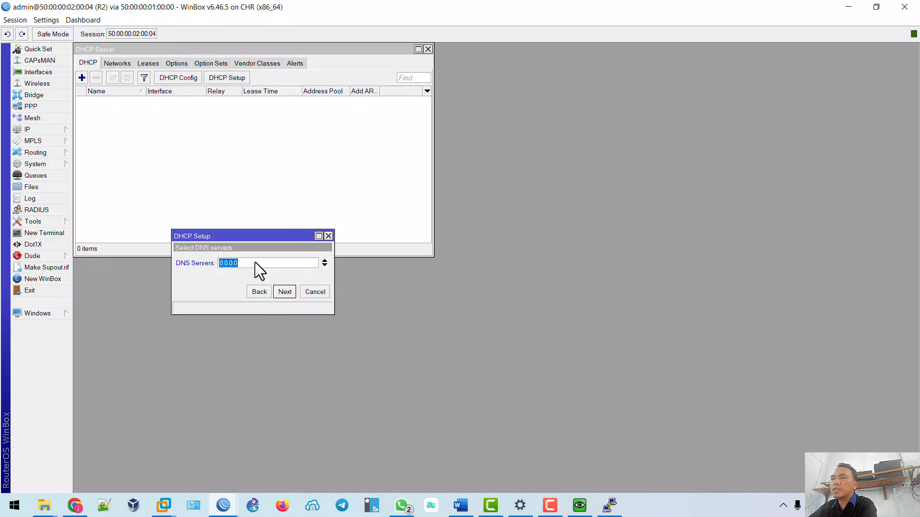
Set DNS 8.8.8.8, keep the 00:10:00 lease and finish creating dhcp1.
text(8.8.8.)
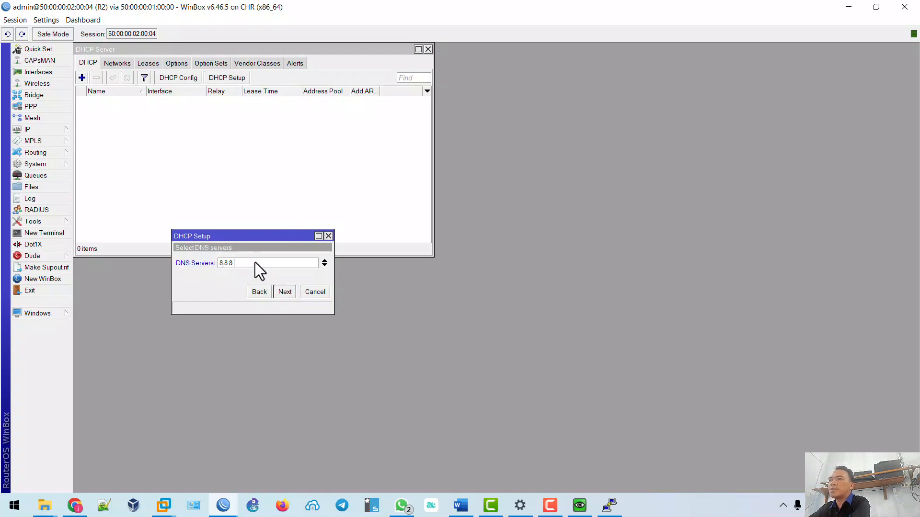
text(8)
click(285, 292)
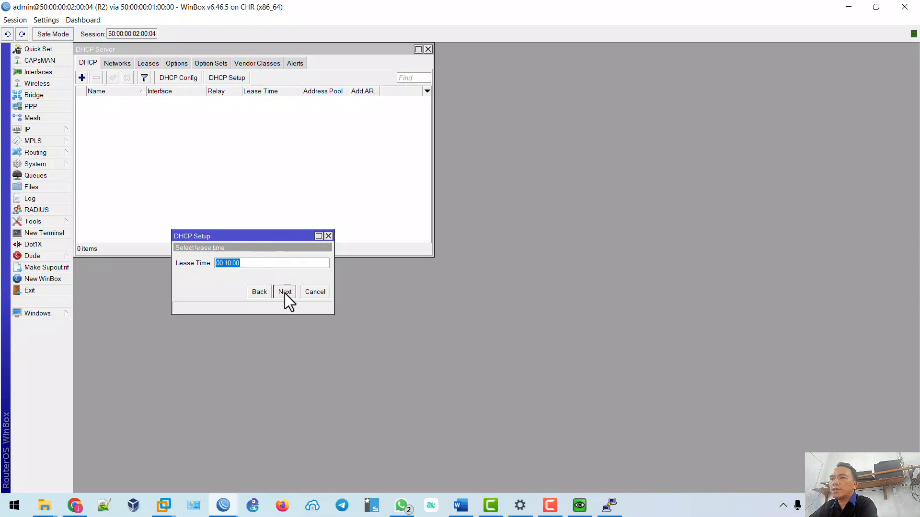
click(288, 293)
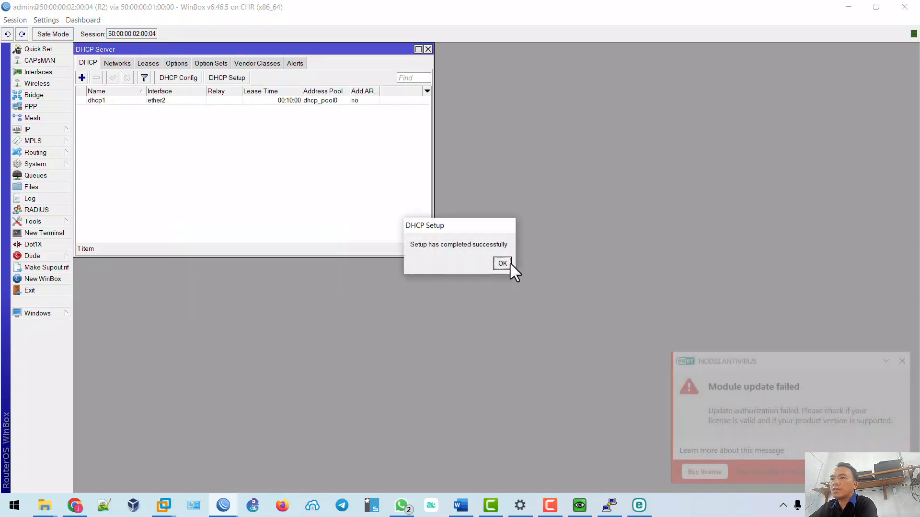
click(500, 264)
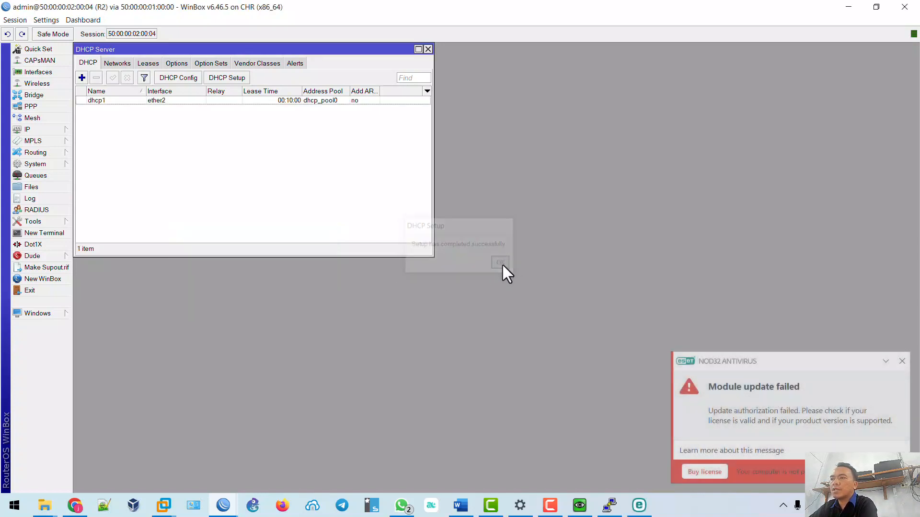
click(902, 360)
click(74, 506)
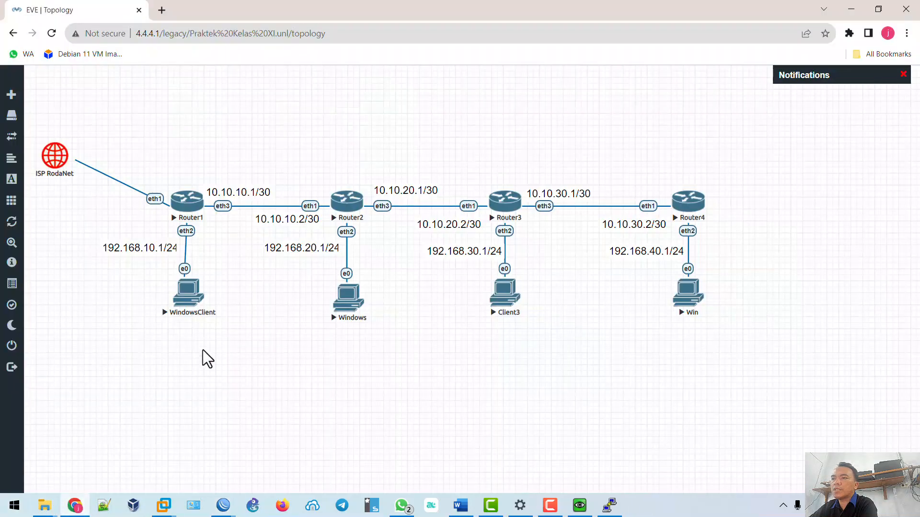
Open the Windows client's VNC console and inspect the Local Area Connection details.
click(348, 300)
click(479, 117)
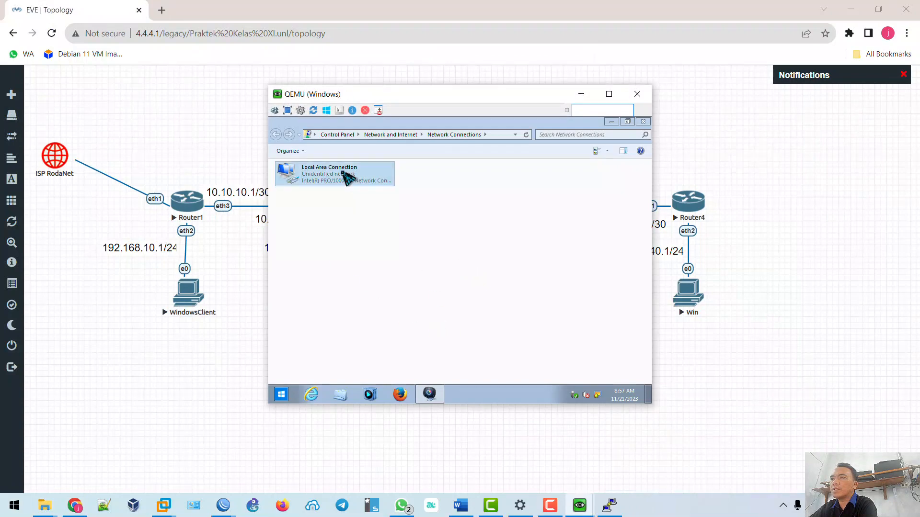
click(343, 174)
double_click(343, 175)
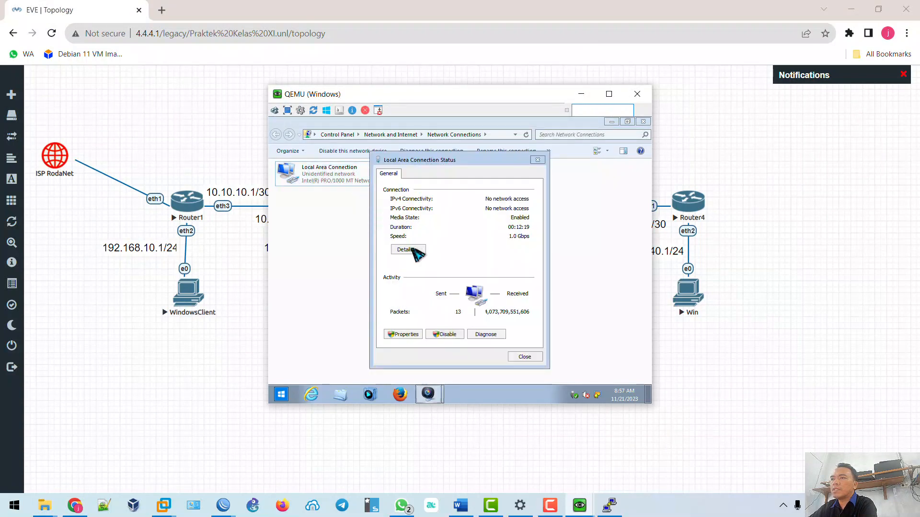
click(408, 249)
key(Escape)
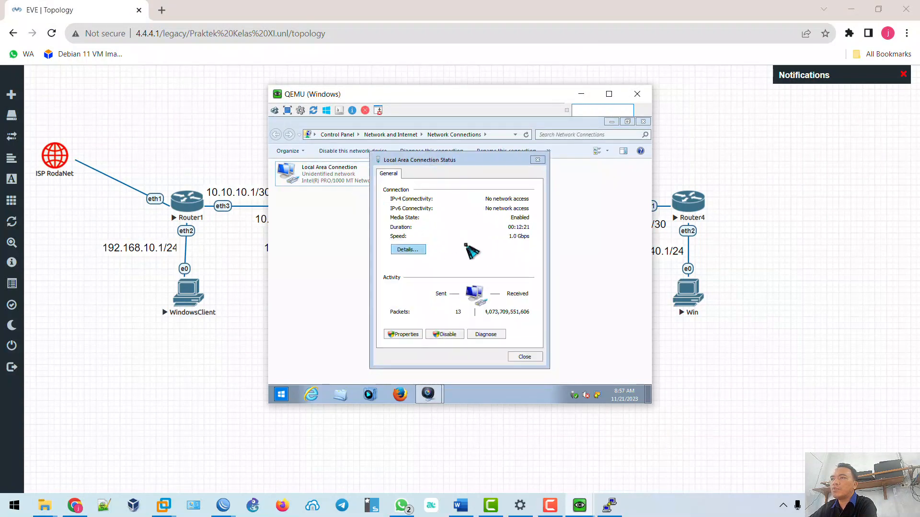
key(Escape)
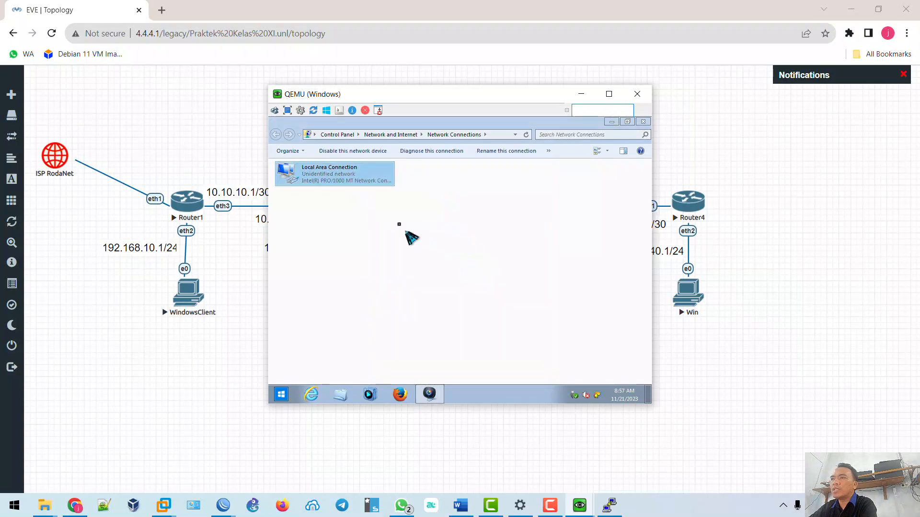
Disable and re-enable the connection to obtain 192.168.20.254 via DHCP, gateway 192.168.20.1.
click(339, 153)
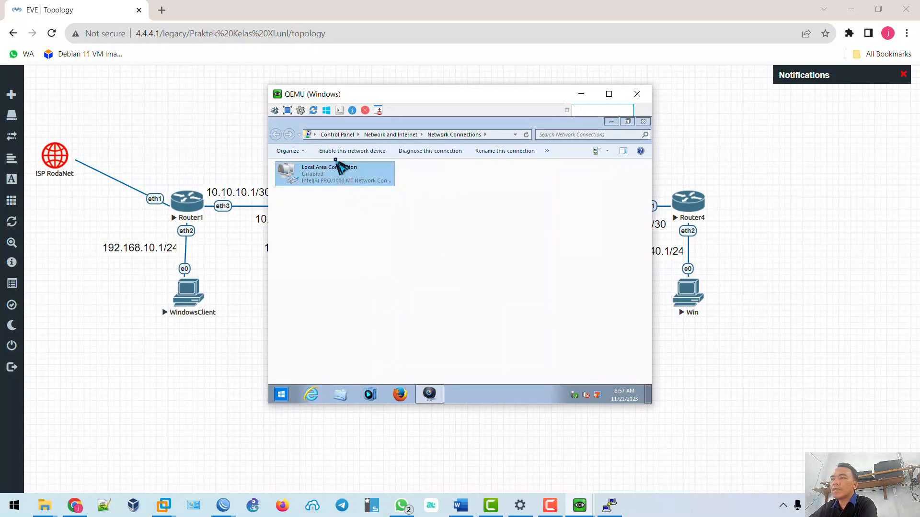
click(336, 152)
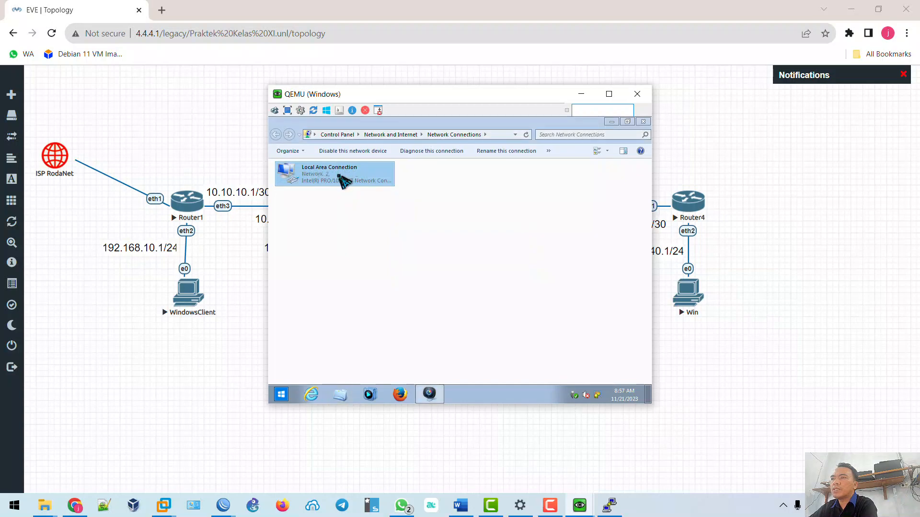
double_click(344, 182)
click(412, 250)
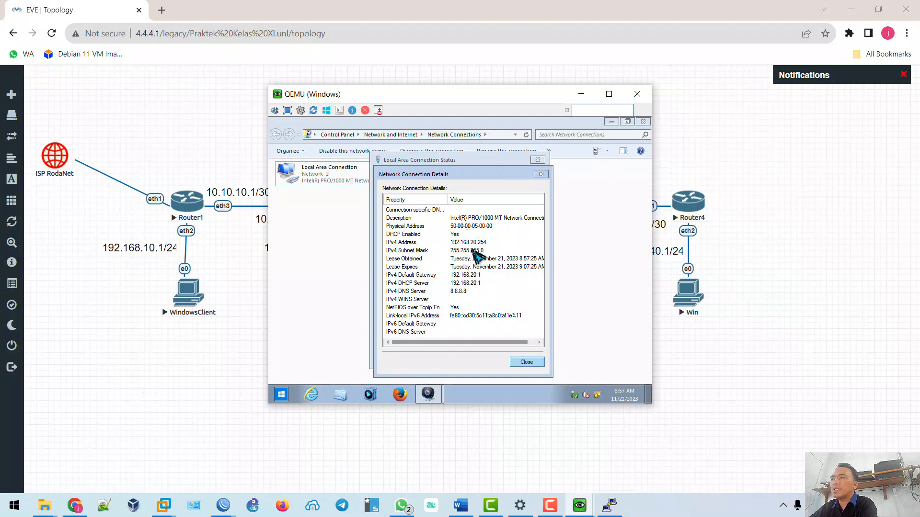
click(525, 362)
click(524, 362)
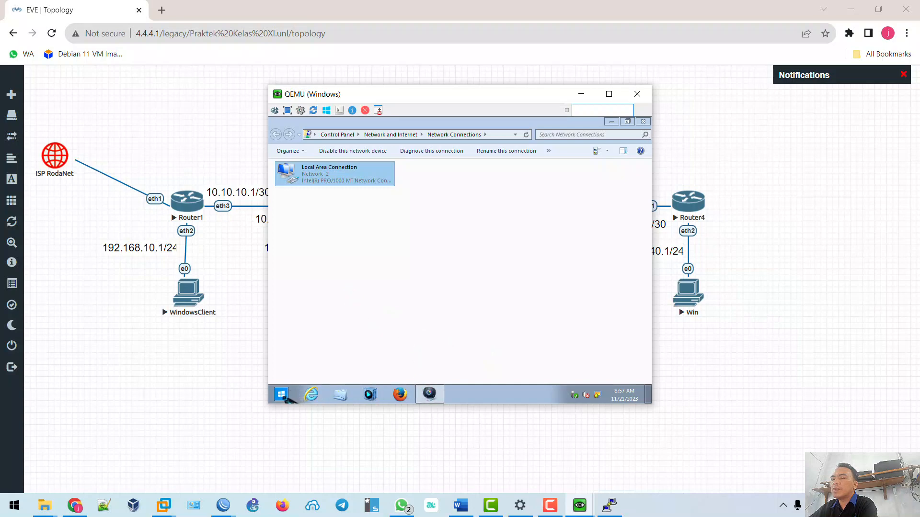
click(460, 505)
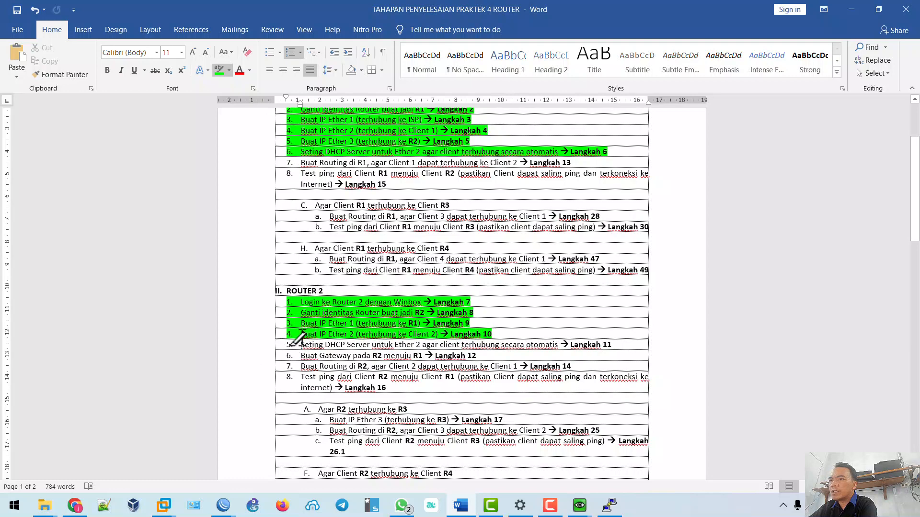
Highlight ROUTER 2 steps 5 (DHCP server) and 6 (gateway to R1) in green.
drag(301, 343, 618, 342)
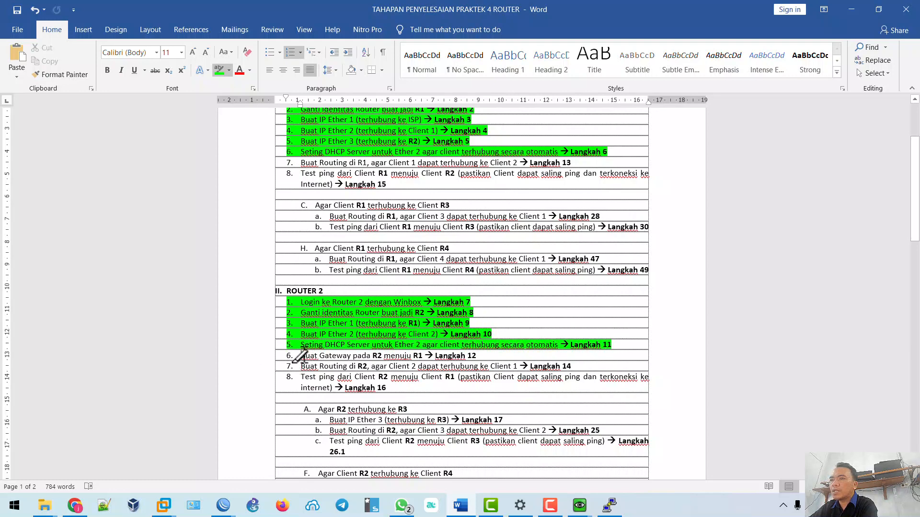
drag(300, 357, 479, 355)
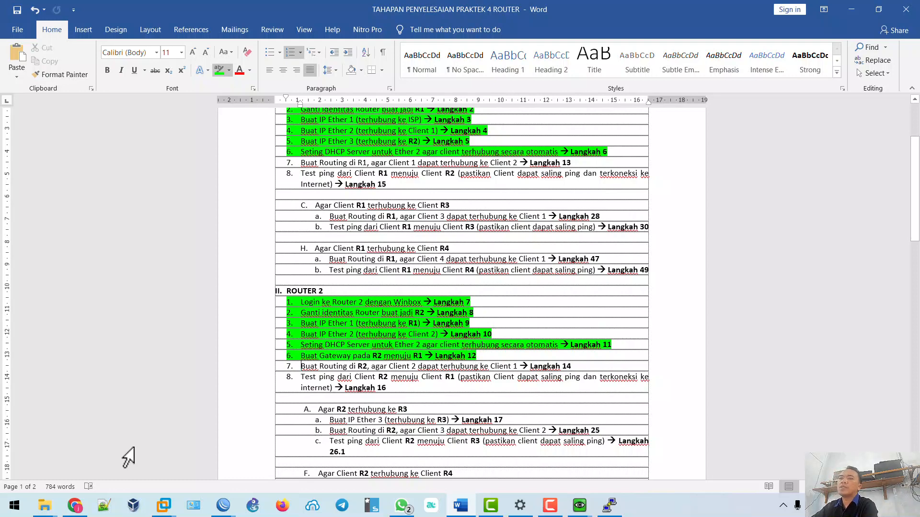
Close R2's DHCP Server window and review its addresses 10.10.10.2/30 and 192.168.20.1/24.
mouse_move(223, 507)
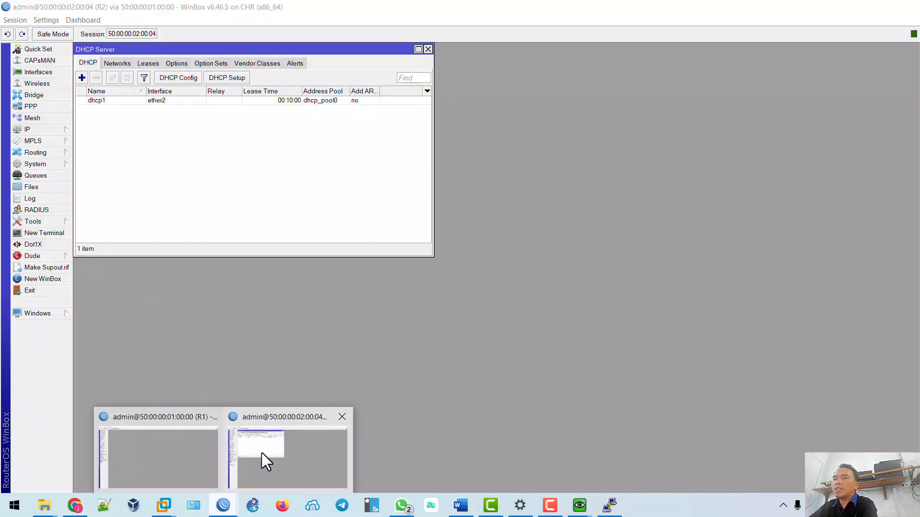
click(262, 453)
click(427, 50)
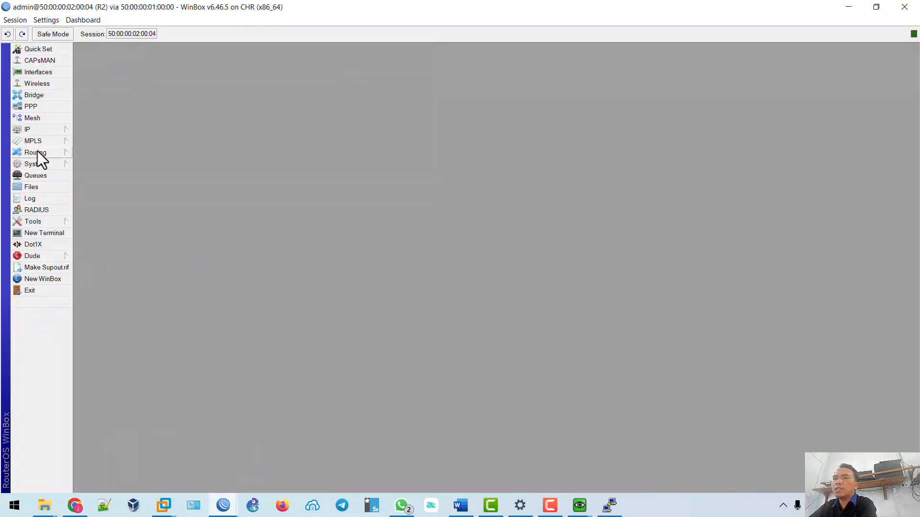
click(55, 128)
click(92, 153)
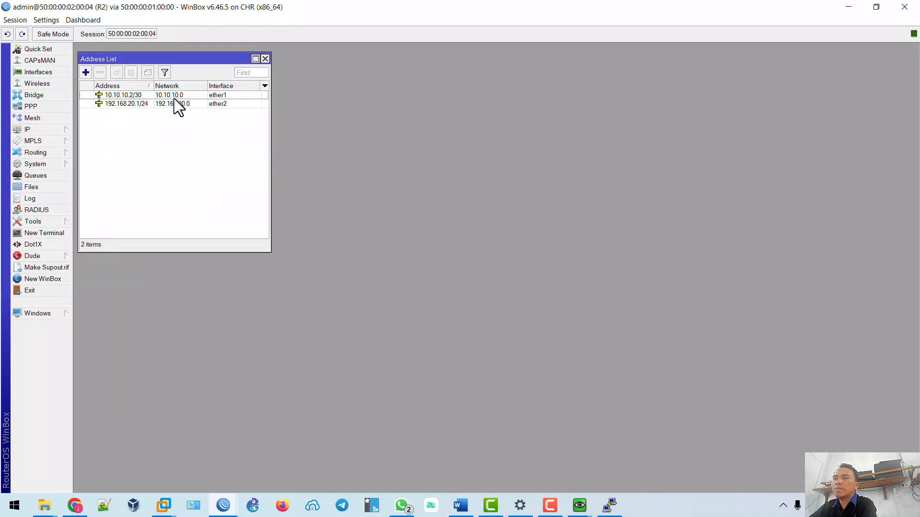
mouse_move(145, 56)
mouse_down()
mouse_move(188, 53)
mouse_move(157, 53)
mouse_up()
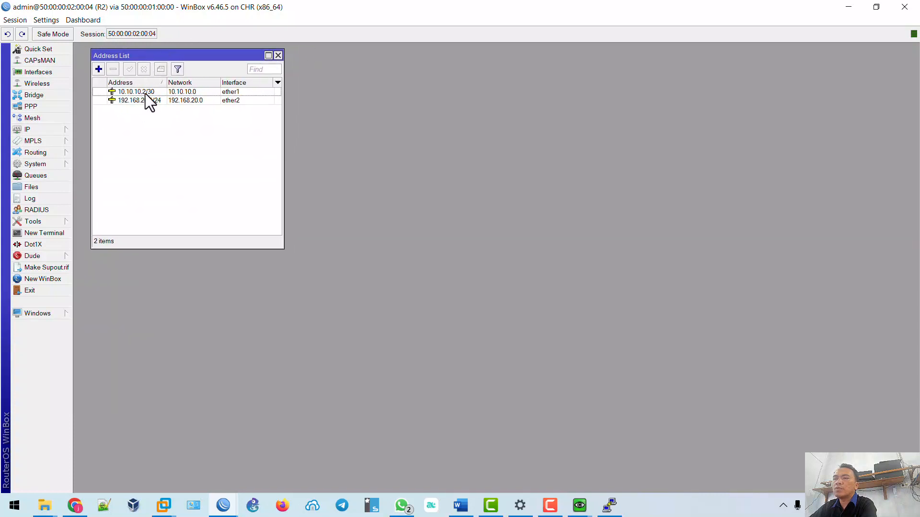
click(74, 506)
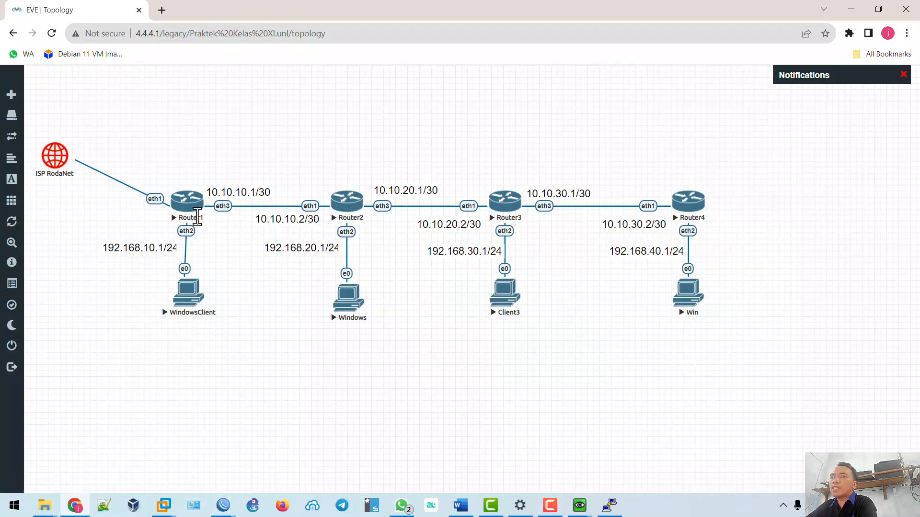
click(223, 507)
click(261, 473)
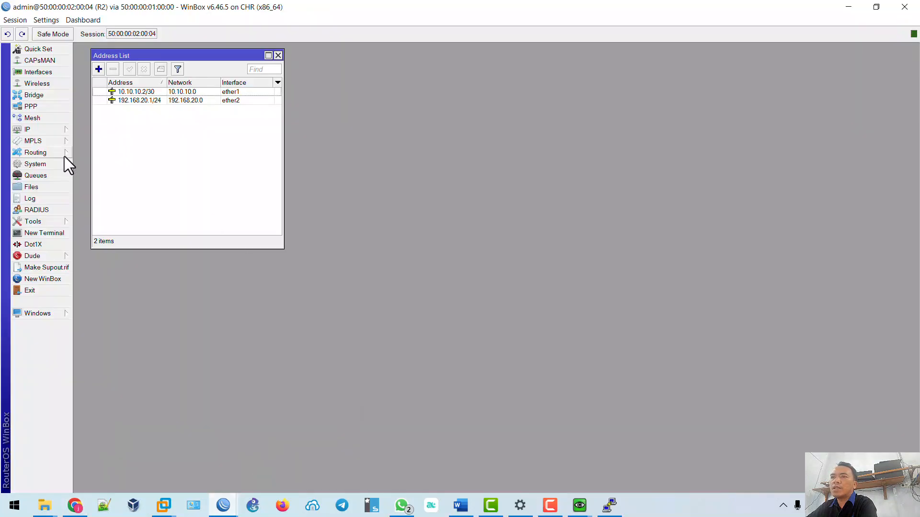
click(57, 131)
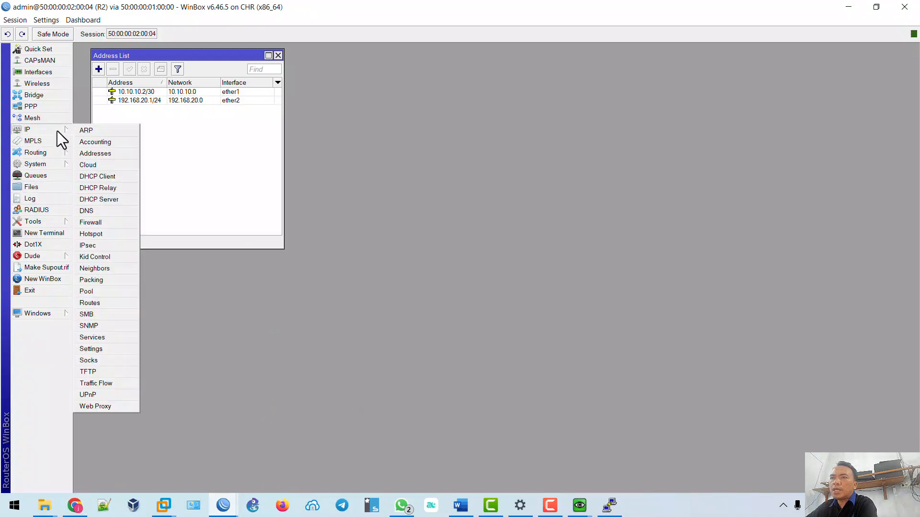
Add a default route 0.0.0.0/0 on R2 via gateway 10.10.10.1, commented 'Gateway R1'.
click(110, 301)
click(419, 77)
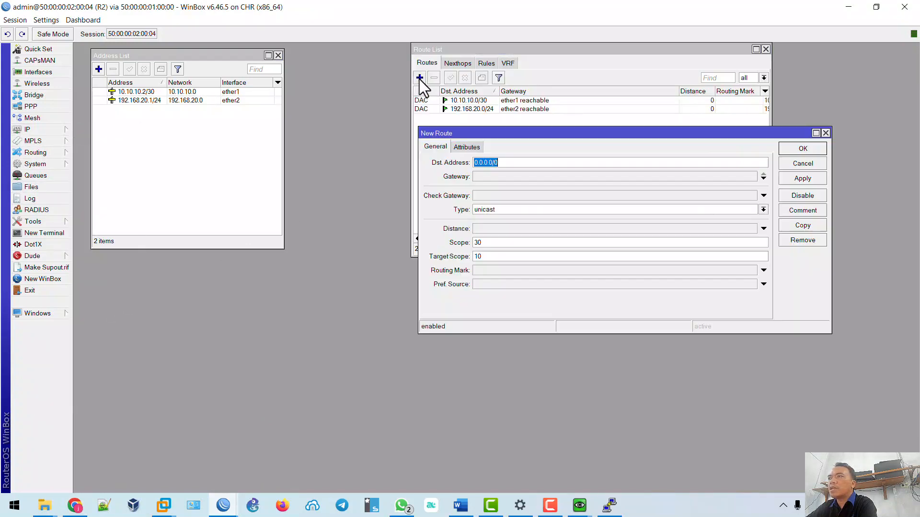
click(492, 176)
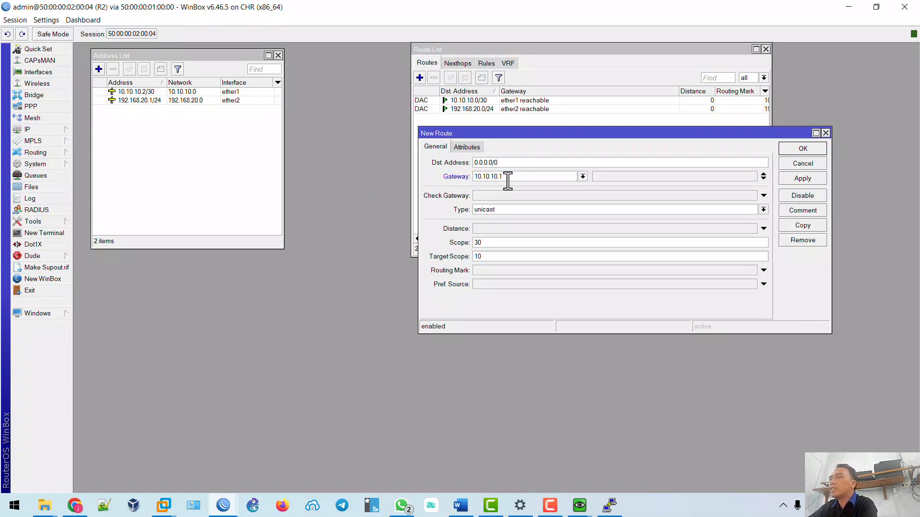
click(809, 213)
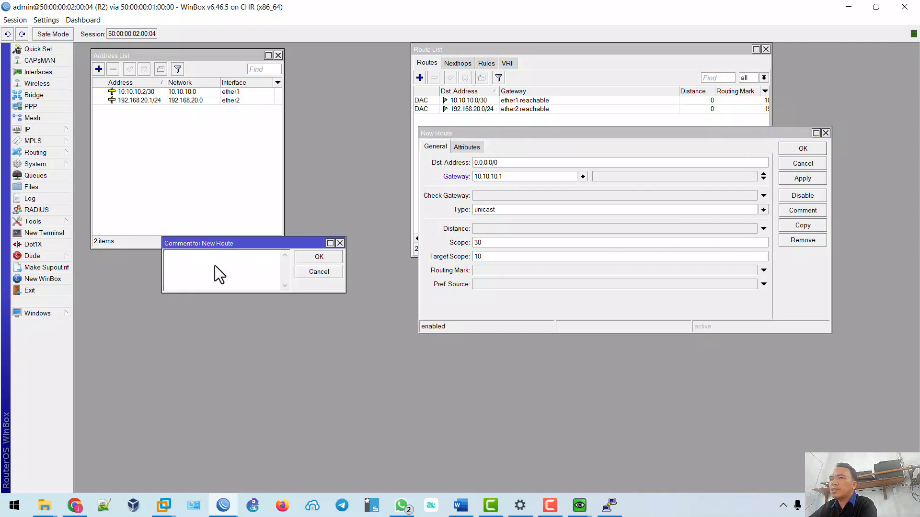
text(Gateway R1)
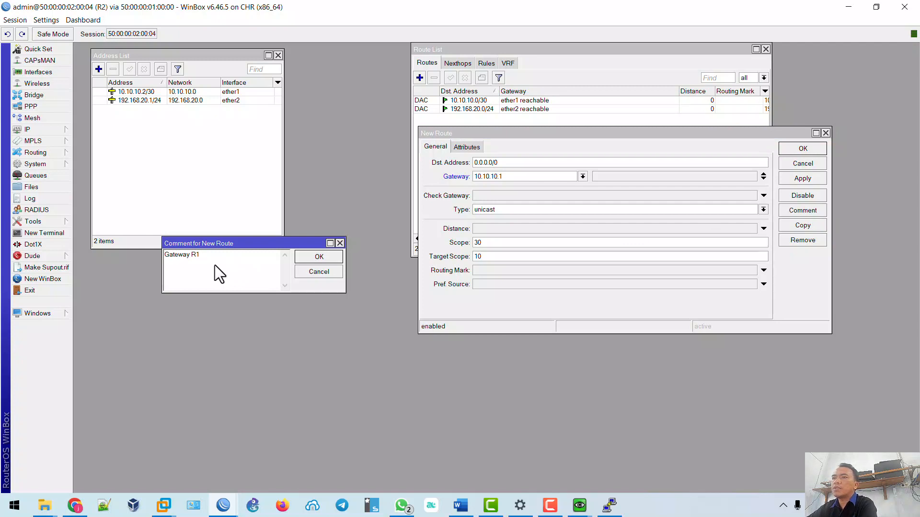
click(312, 257)
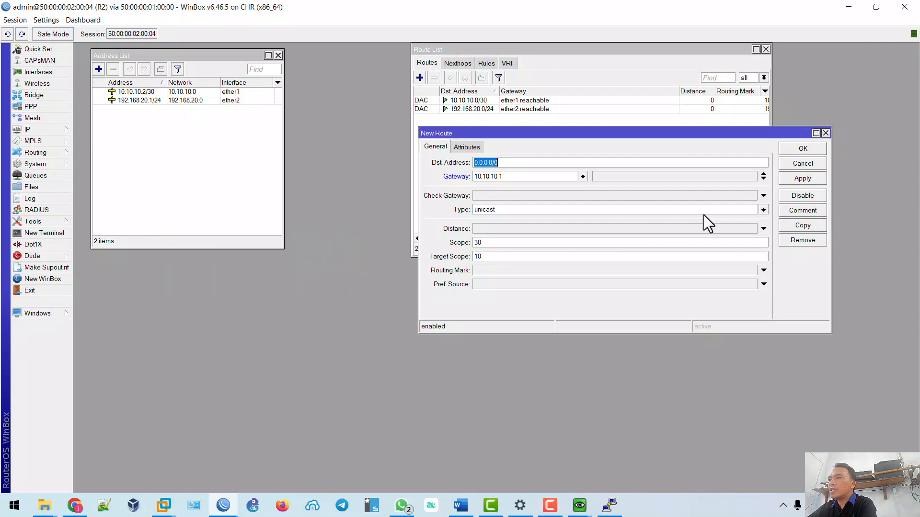
click(793, 177)
click(798, 152)
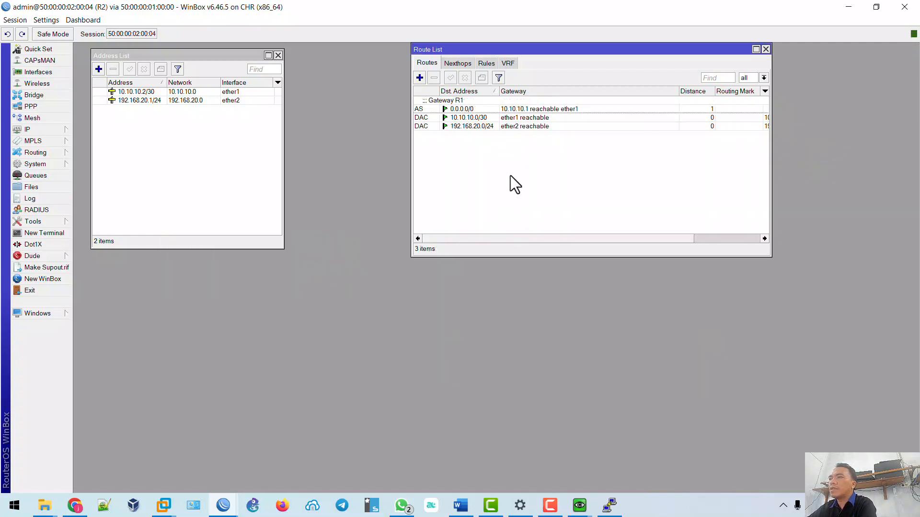
Bring the Word four-router checklist back to the front.
click(460, 505)
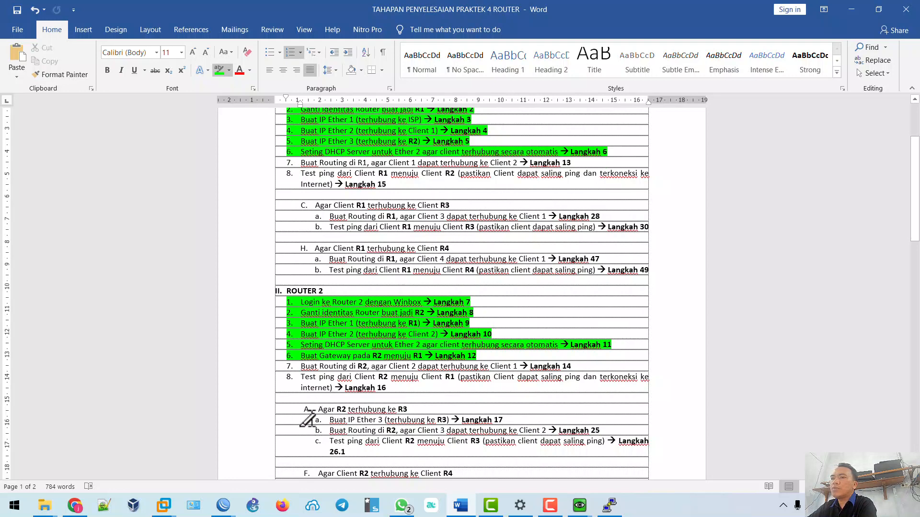
mouse_move(225, 506)
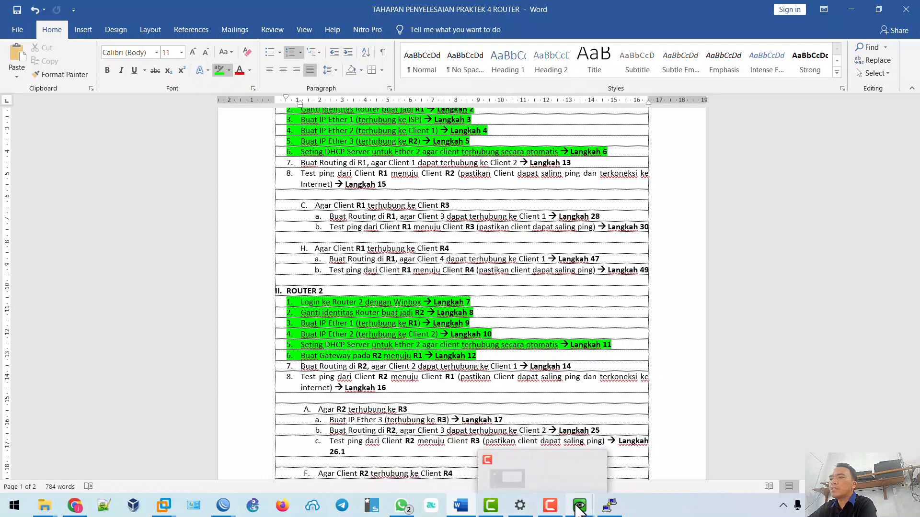
Open a Command Prompt on the Windows client VM from its Start menu.
mouse_move(579, 508)
click(607, 468)
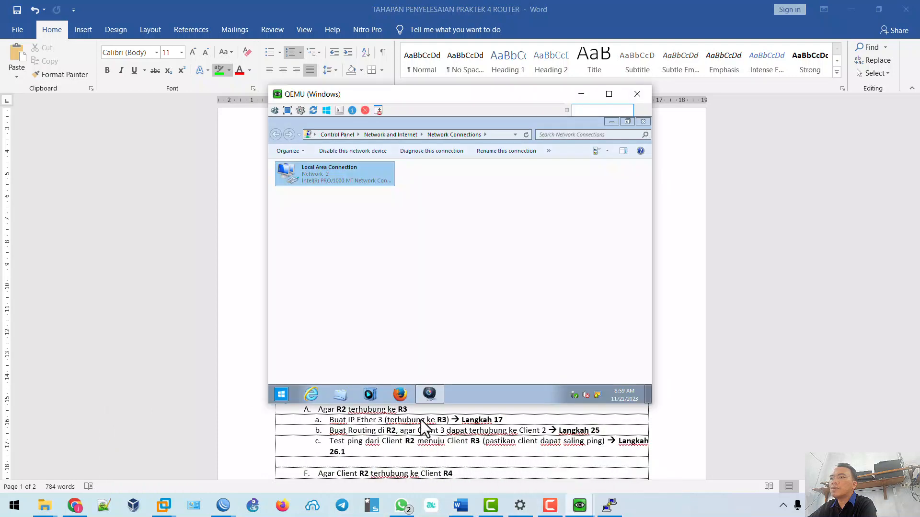
click(281, 394)
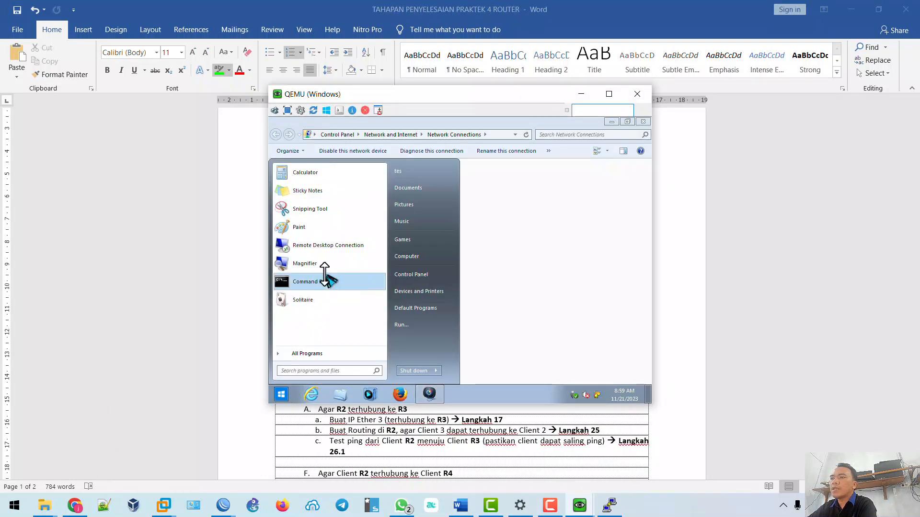
click(327, 277)
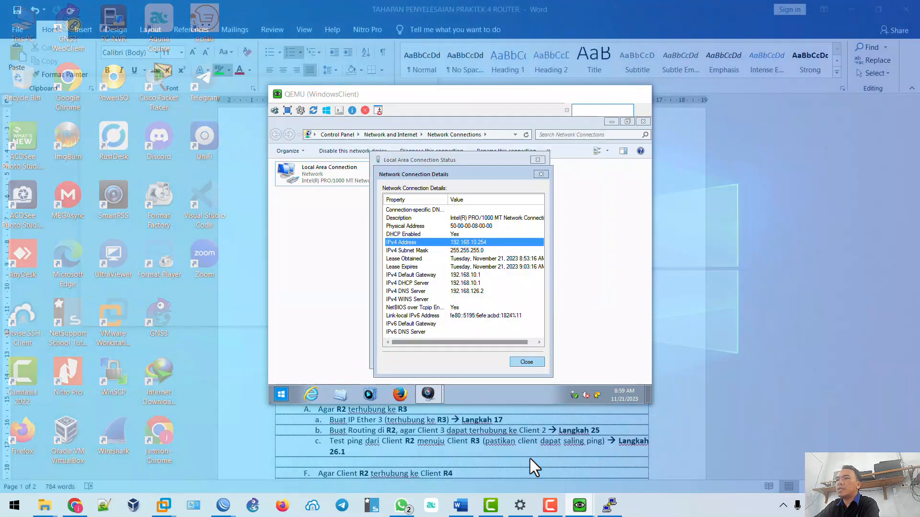
Arrange the WindowsClient VM on the left and the Windows VM on the right.
click(530, 459)
drag(399, 94, 145, 94)
drag(409, 94, 611, 94)
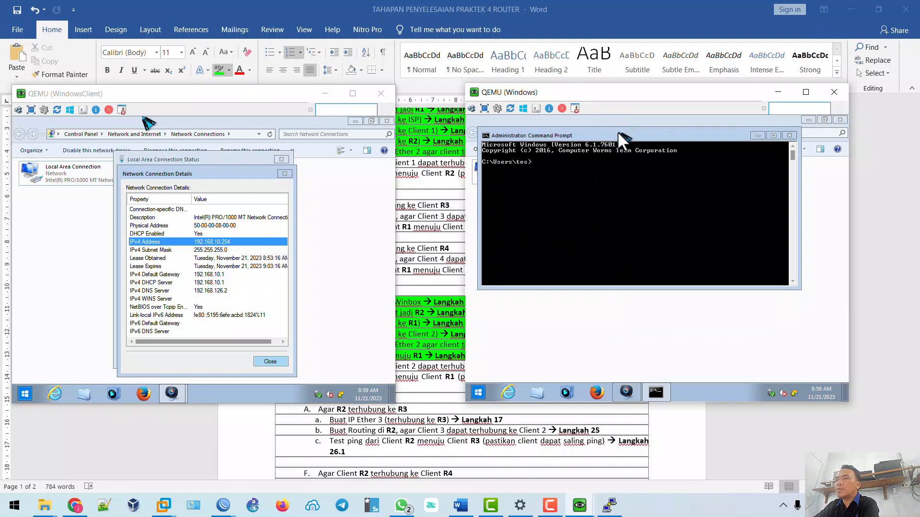
Start a continuous ping to 192.168.10.254 and open a Command Prompt in WindowsClient.
text(pi)
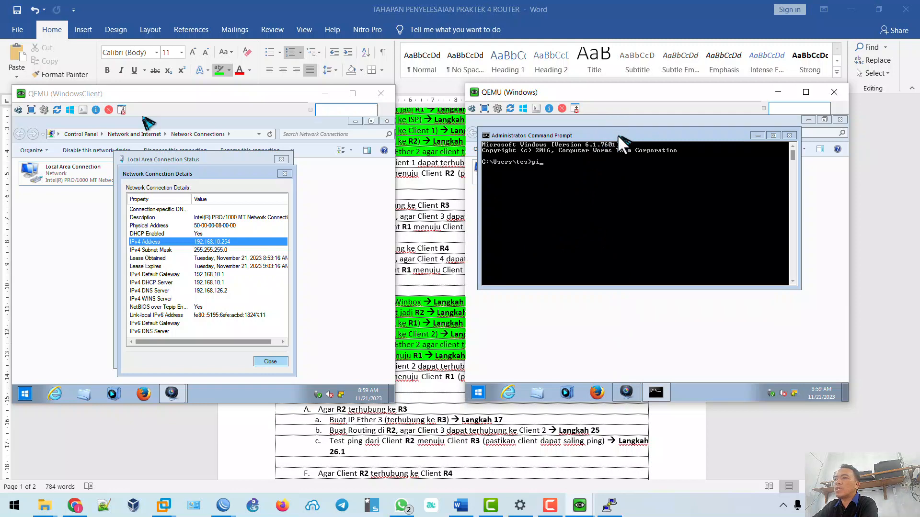
text(ng 192.16)
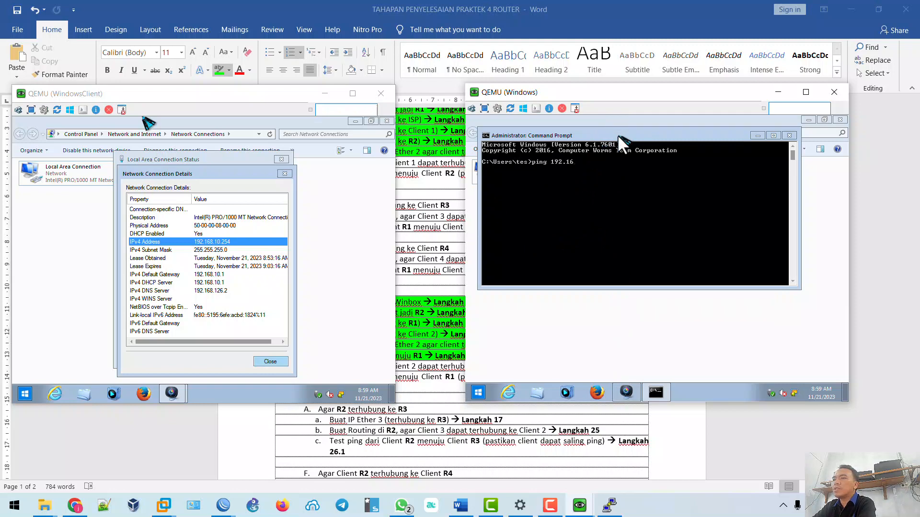
text(8.10.254 -t)
key(Return)
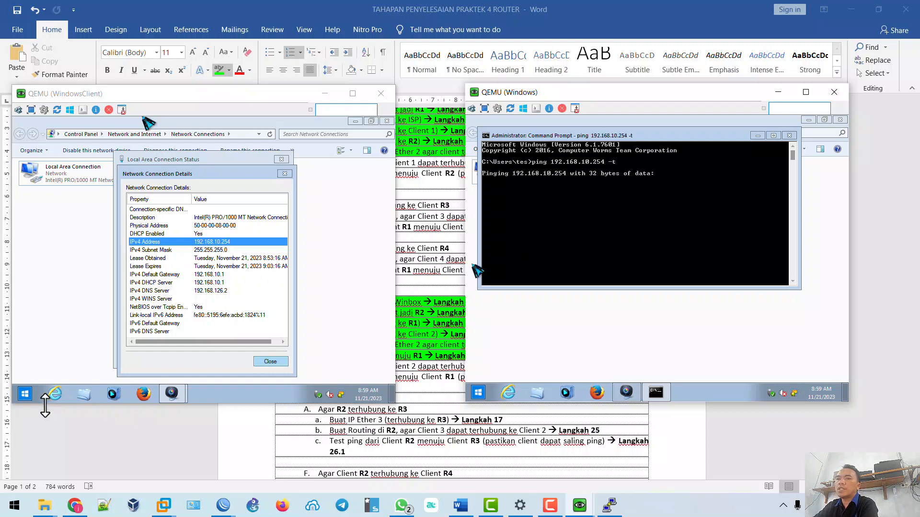
click(25, 394)
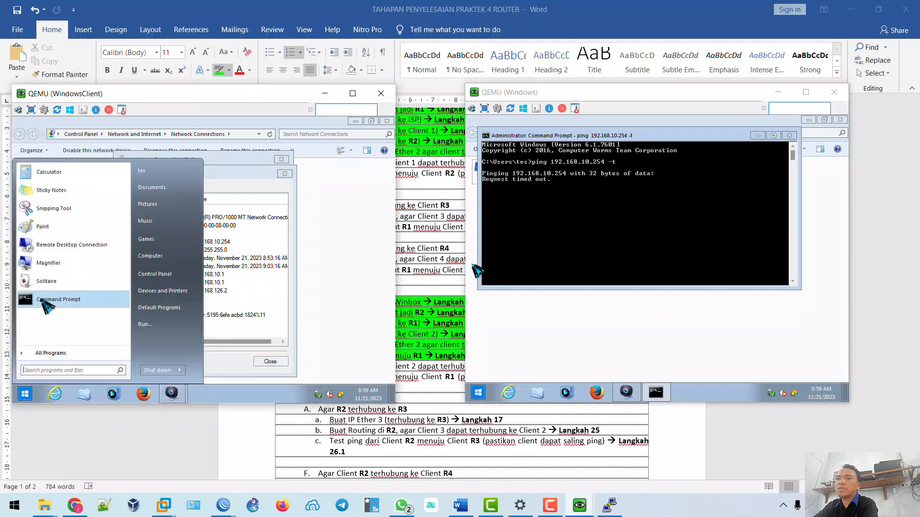
click(47, 305)
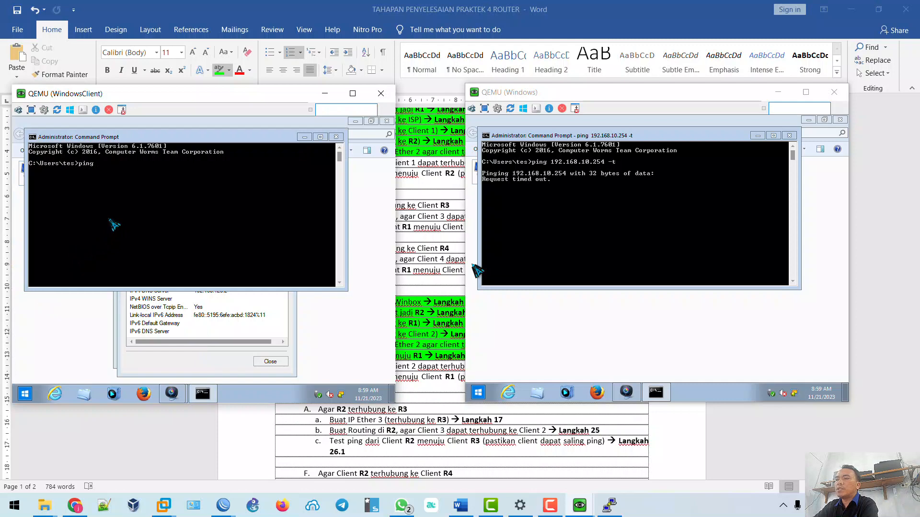
View the IP address details of the Windows VM's local area connection.
click(524, 334)
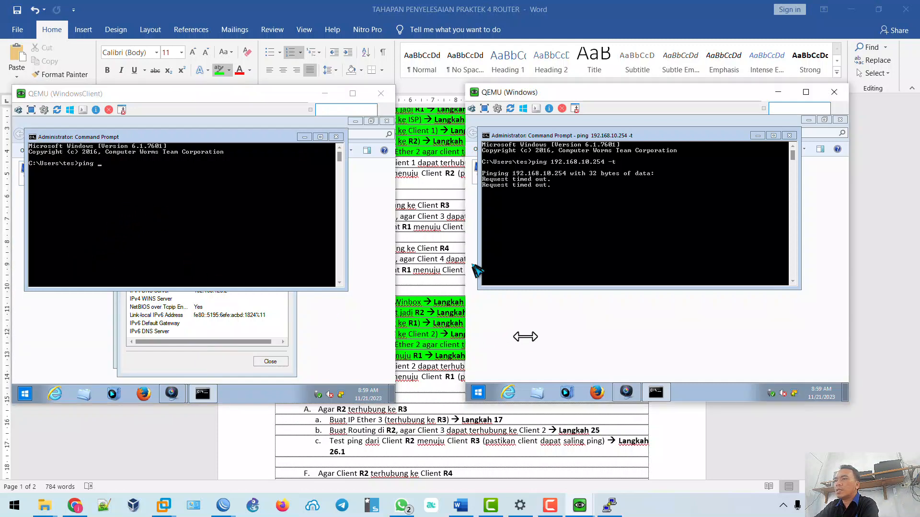
double_click(492, 172)
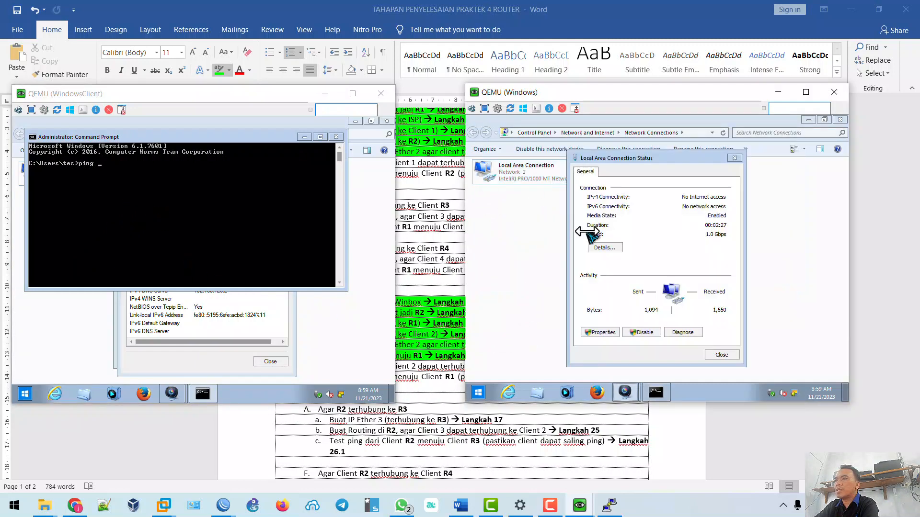
click(604, 247)
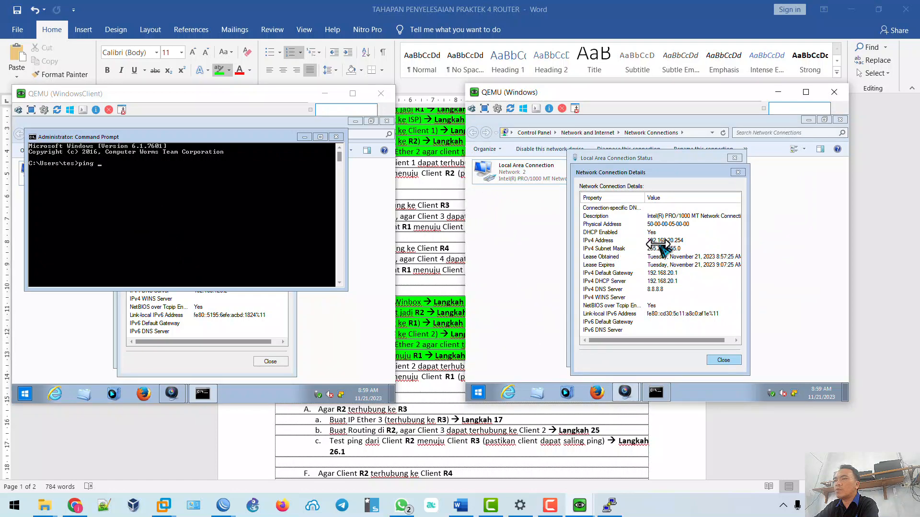
Run a continuous ping to 192.168.20.254 from WindowsClient, then bring the Word lab guide forward.
click(657, 394)
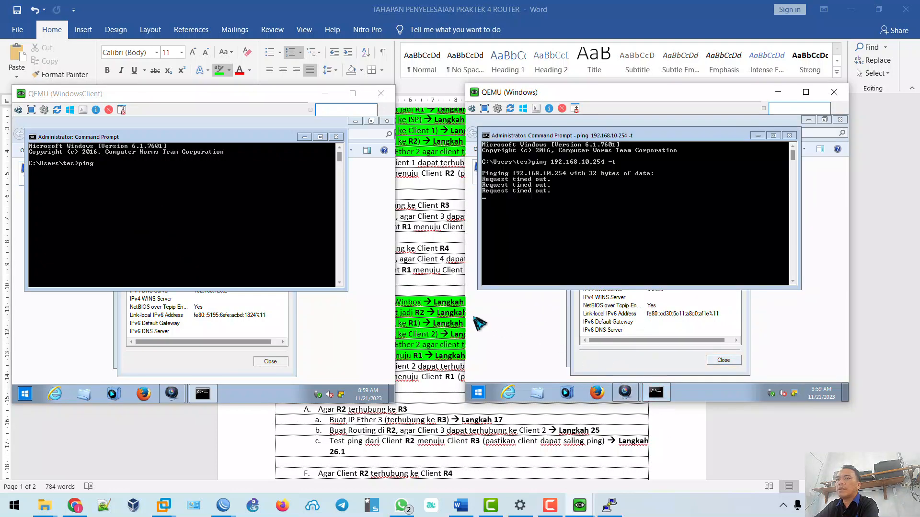
click(132, 233)
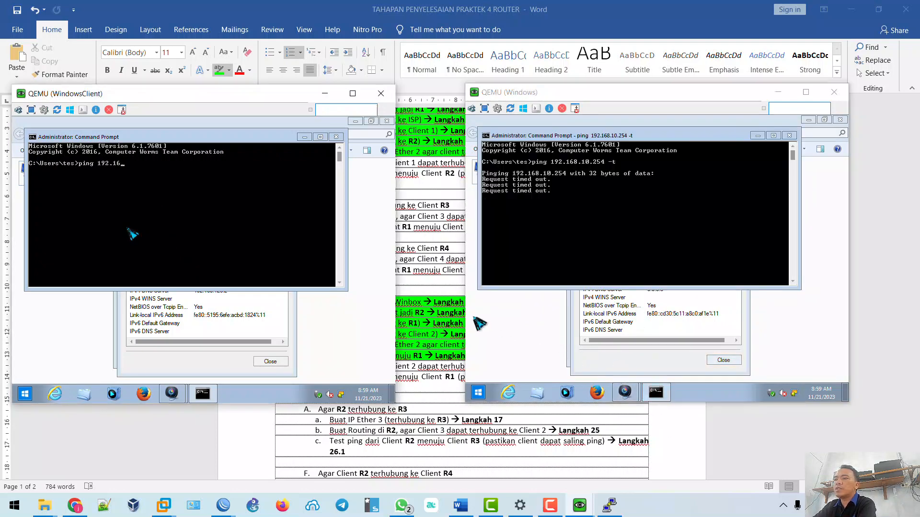
text(20.254)
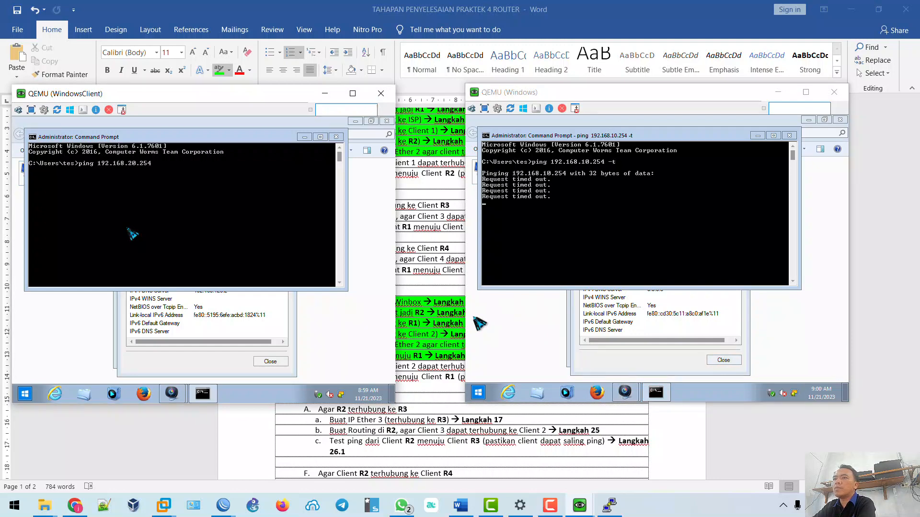
text( -t)
key(Return)
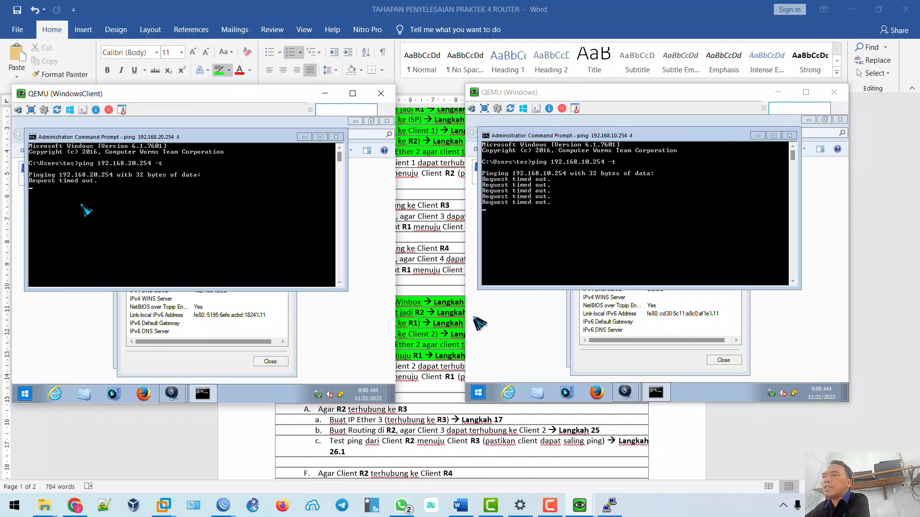
click(433, 292)
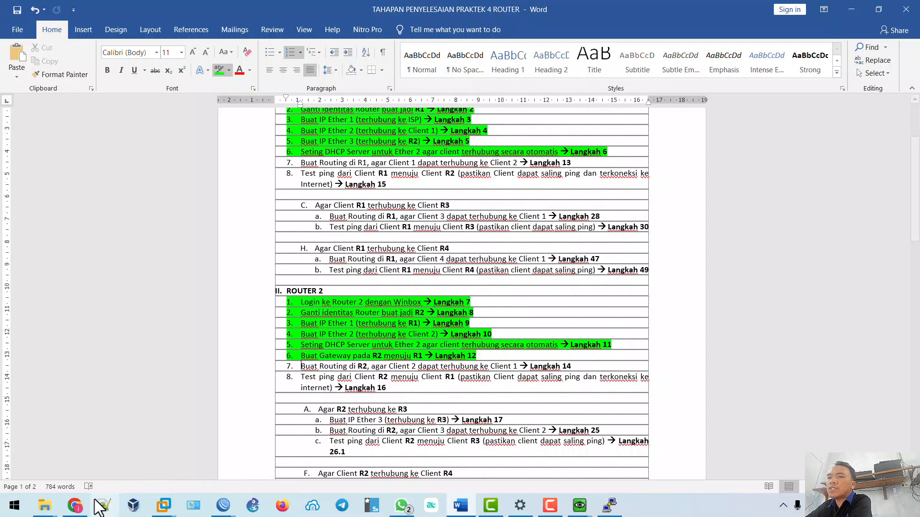
Nudge the WindowsClient, Windows and Router2 nodes on the EVE topology.
click(80, 509)
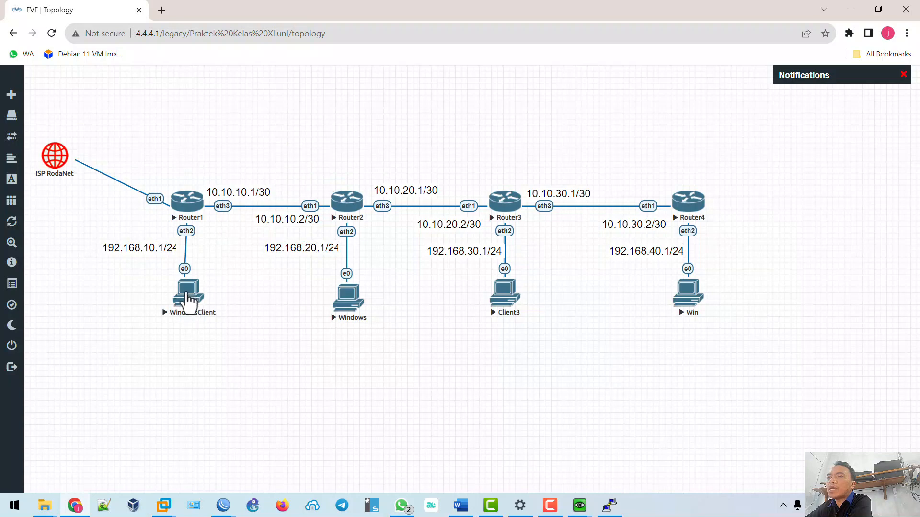
mouse_move(189, 298)
mouse_down()
mouse_move(189, 309)
mouse_move(190, 302)
mouse_up()
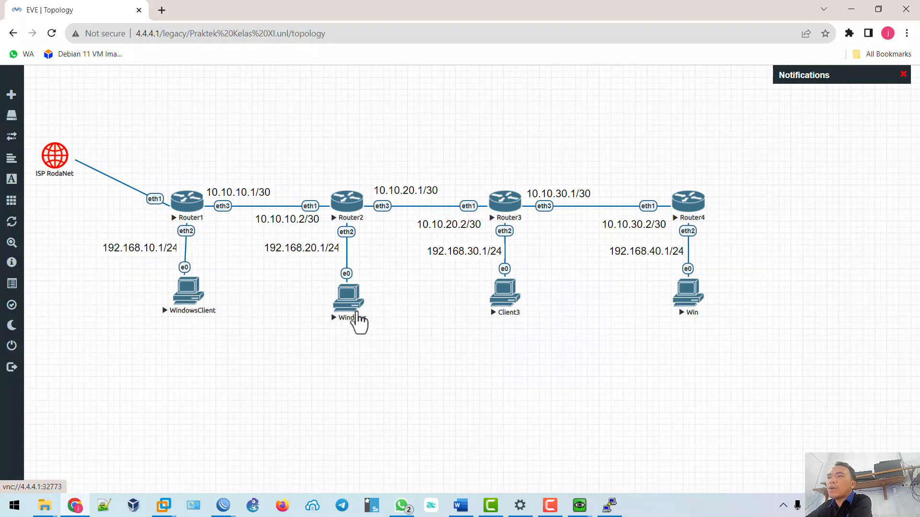
drag(352, 309, 352, 288)
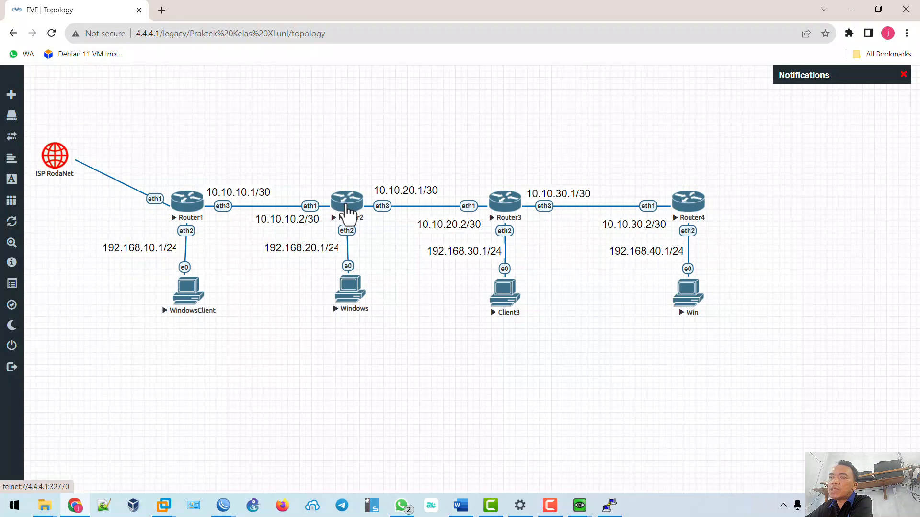
mouse_move(348, 211)
mouse_down()
mouse_move(340, 222)
mouse_move(350, 209)
mouse_up()
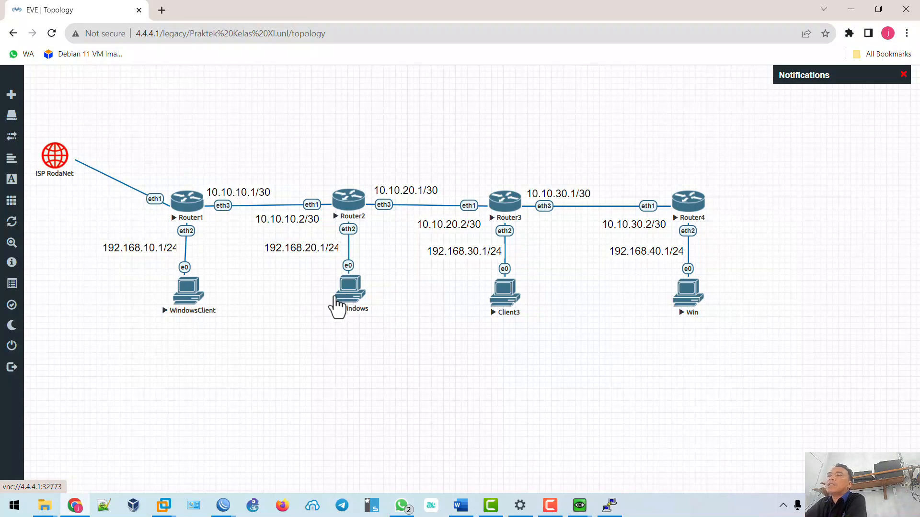
Cancel the Windows PC's VNC viewer prompt, re-nudge both client nodes, and switch to R1's WinBox.
click(349, 293)
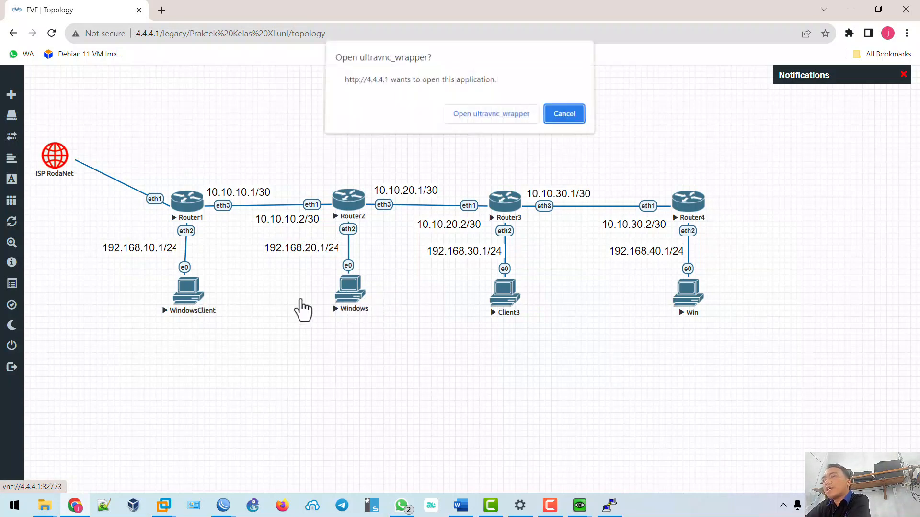
click(576, 120)
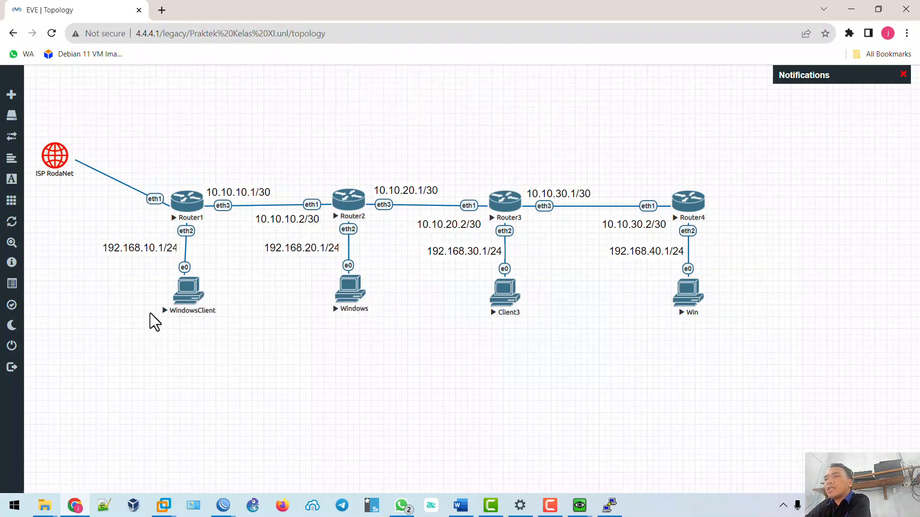
drag(192, 302, 187, 292)
drag(350, 291, 353, 293)
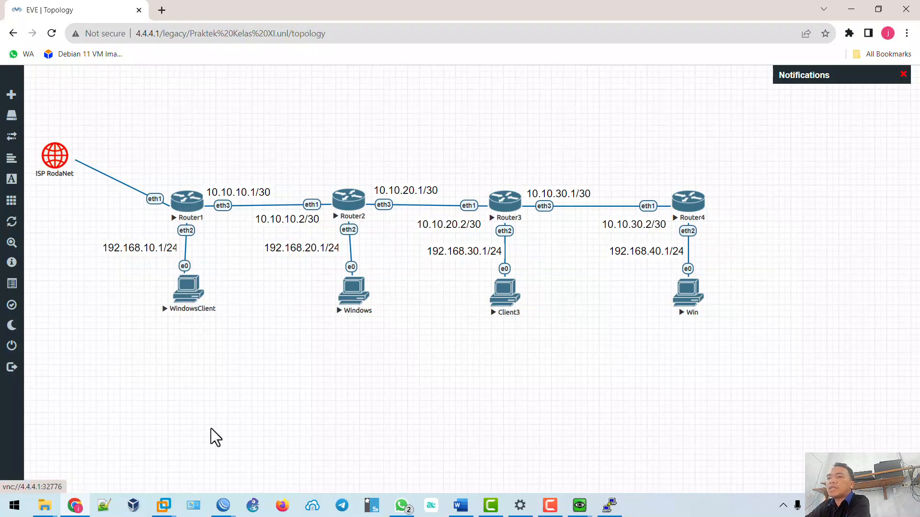
mouse_move(223, 506)
click(153, 453)
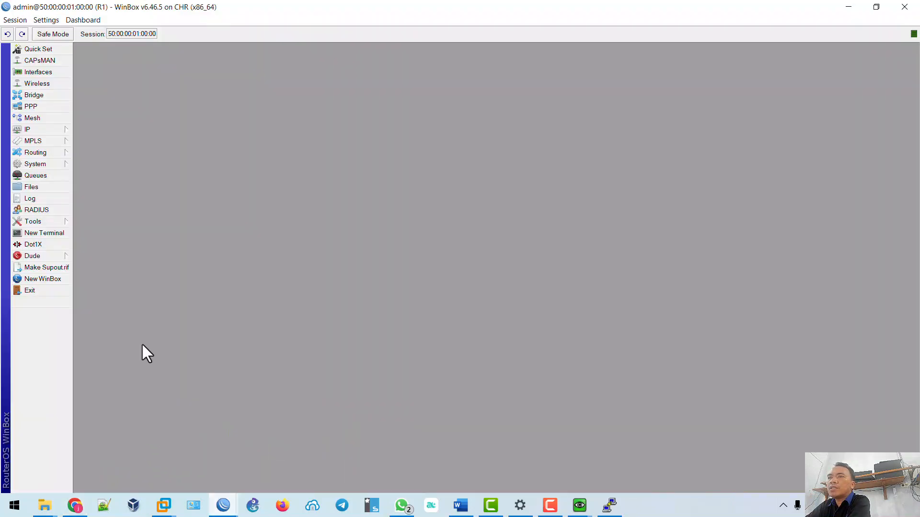
Start a new R1 route with destination 192.168.20.0/24.
click(50, 131)
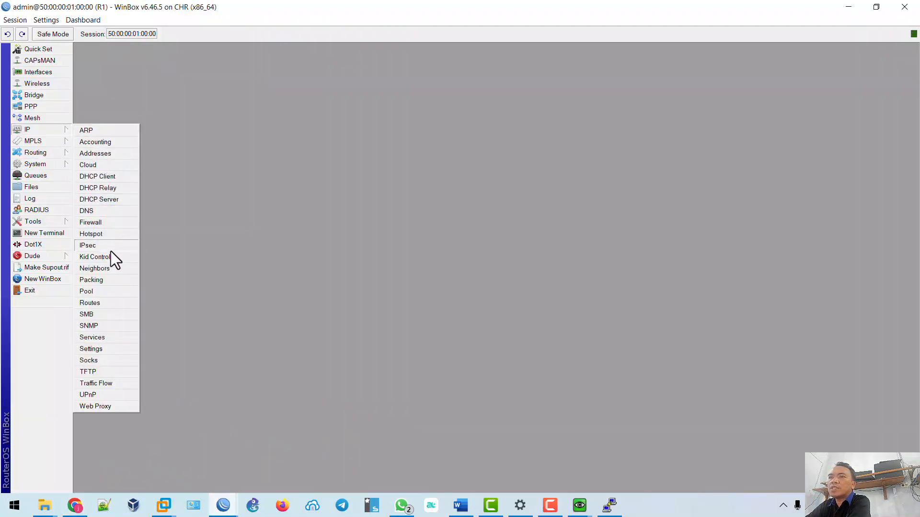
click(60, 131)
click(91, 303)
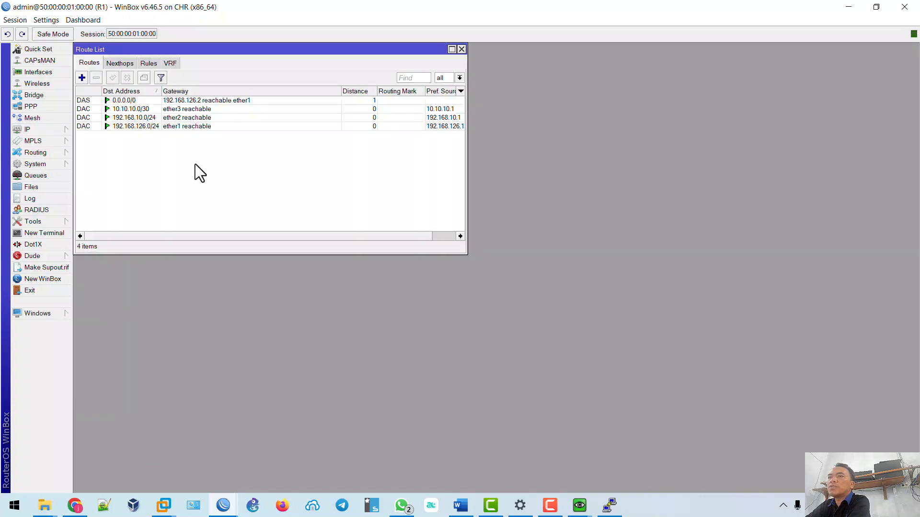
click(81, 78)
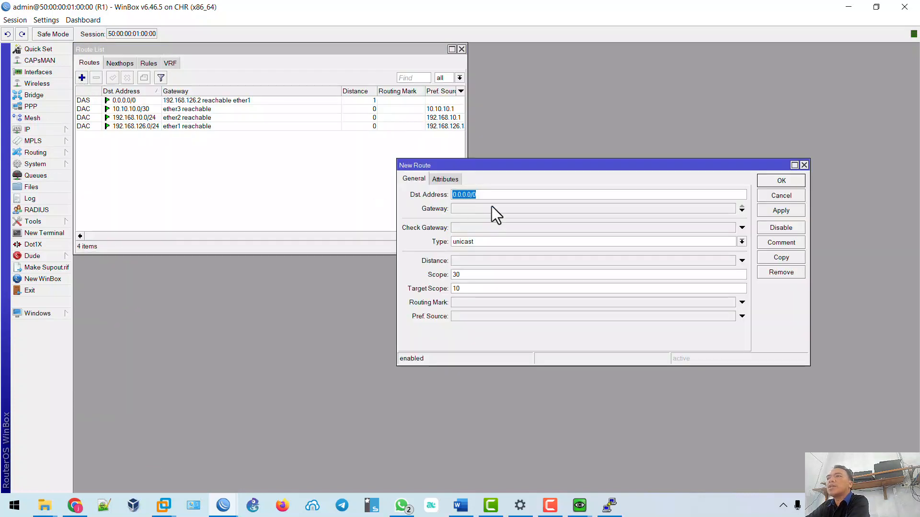
drag(504, 166, 393, 139)
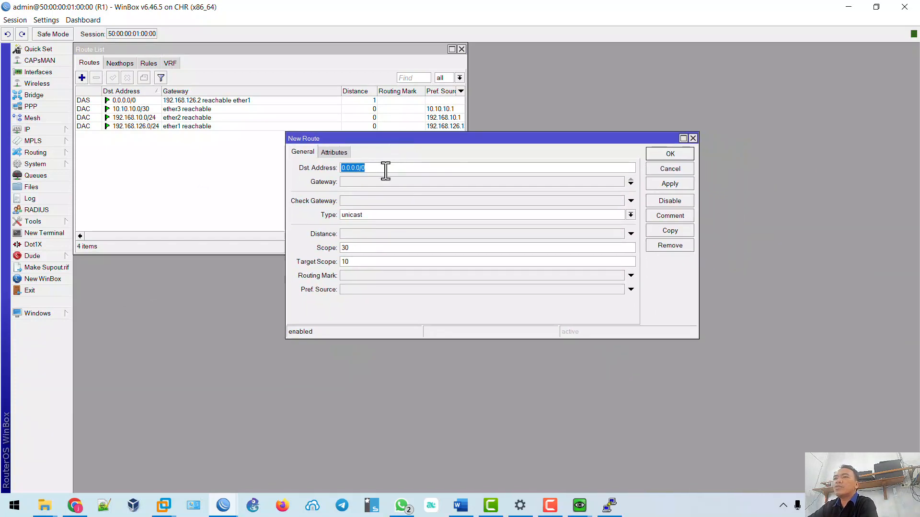
text(1)
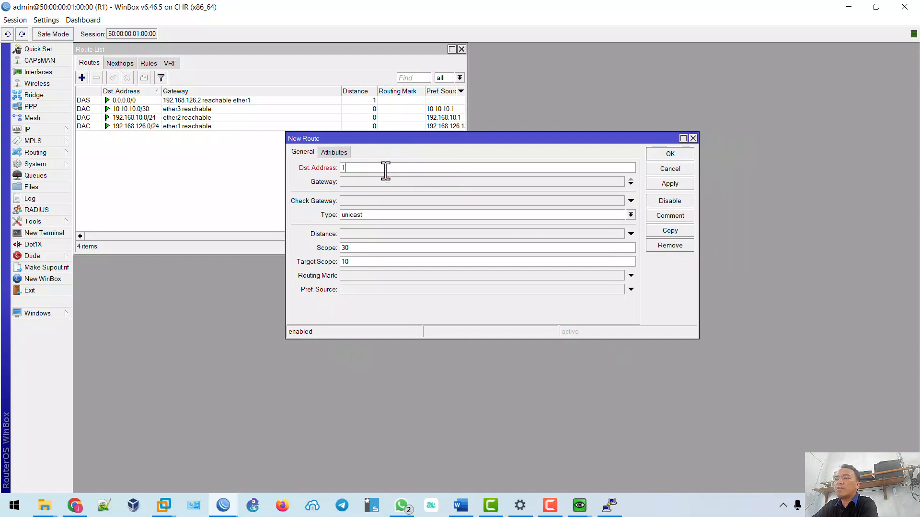
text(92.16)
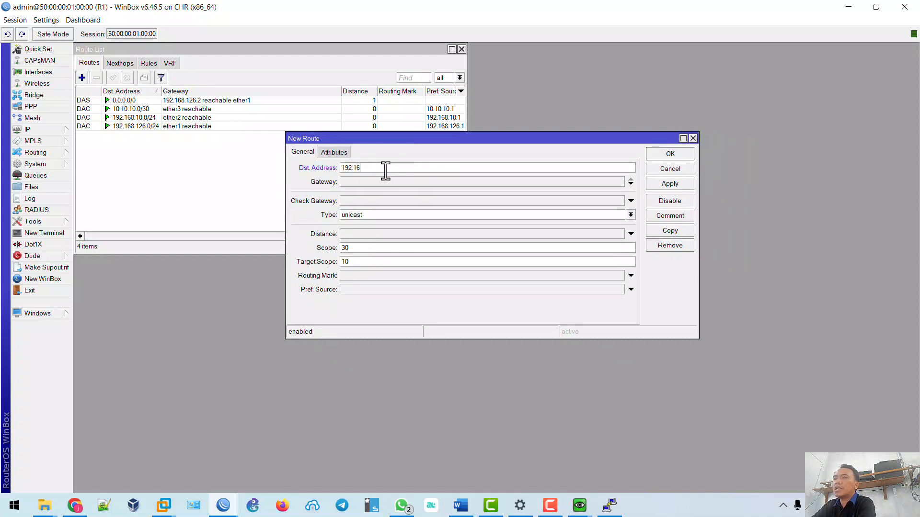
text(8.20)
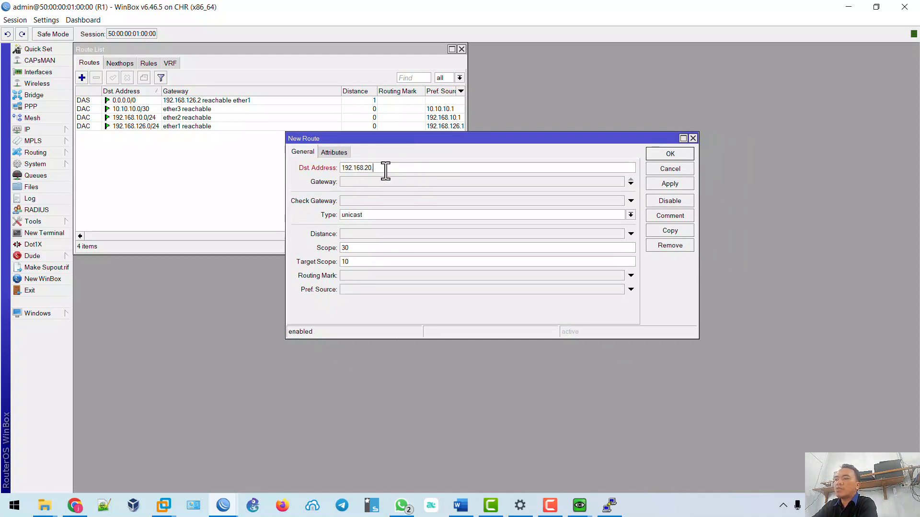
text(.0/24)
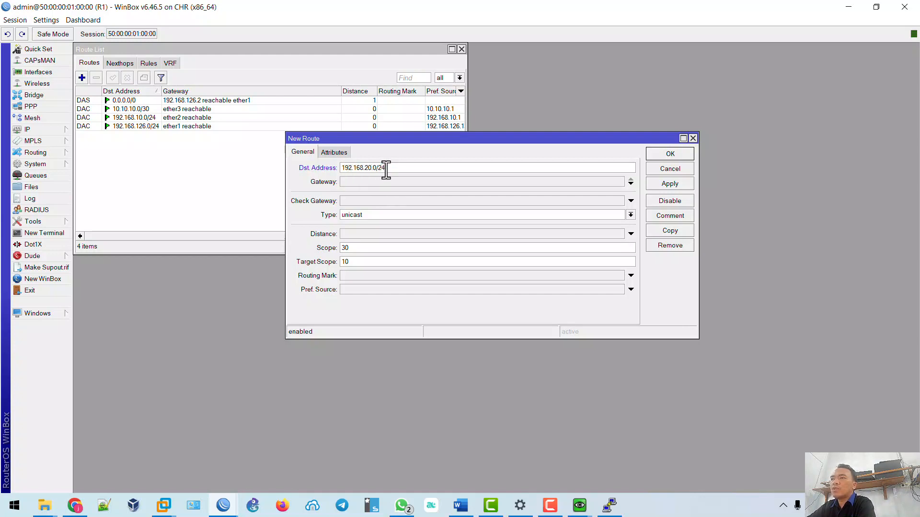
Check the lab topology and Router2's addresses to find the gateway.
click(74, 506)
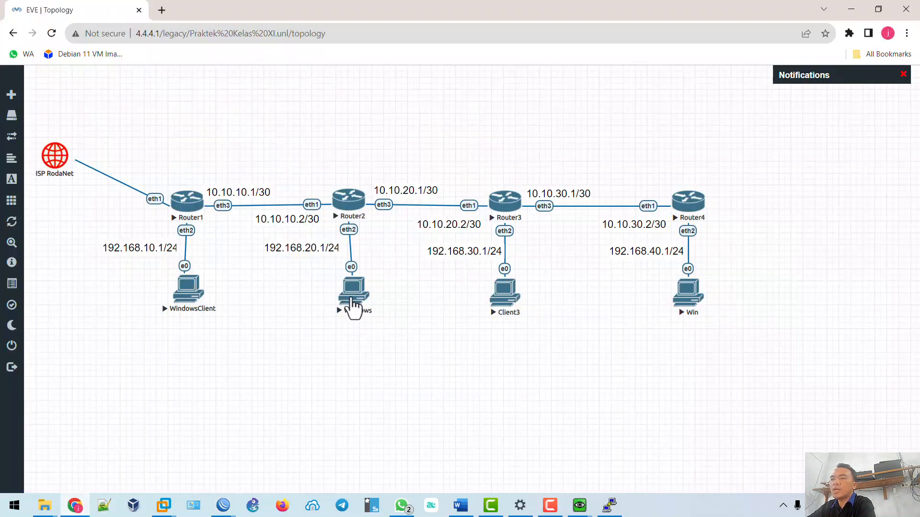
click(77, 507)
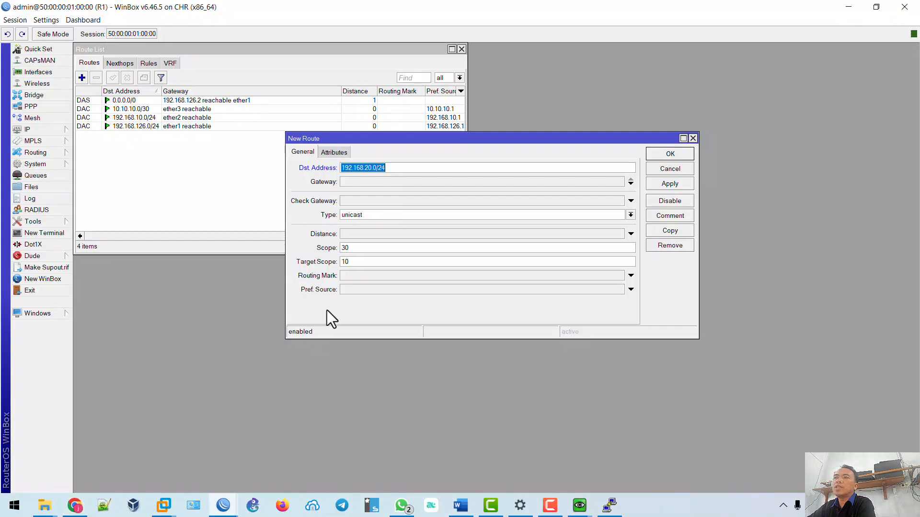
click(373, 183)
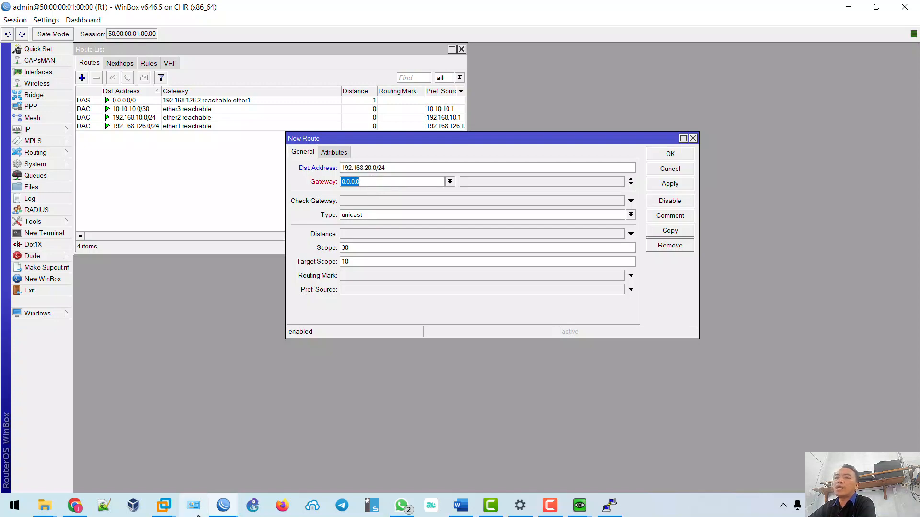
click(81, 507)
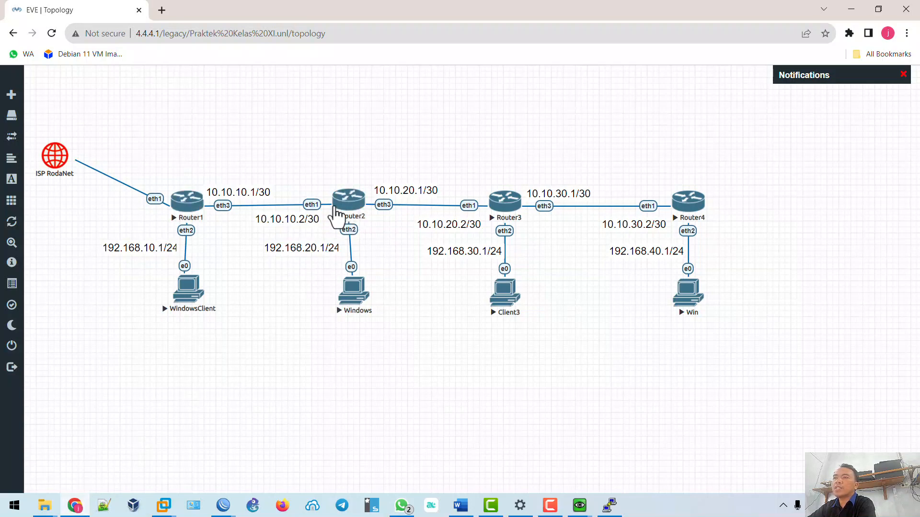
mouse_move(222, 505)
click(297, 451)
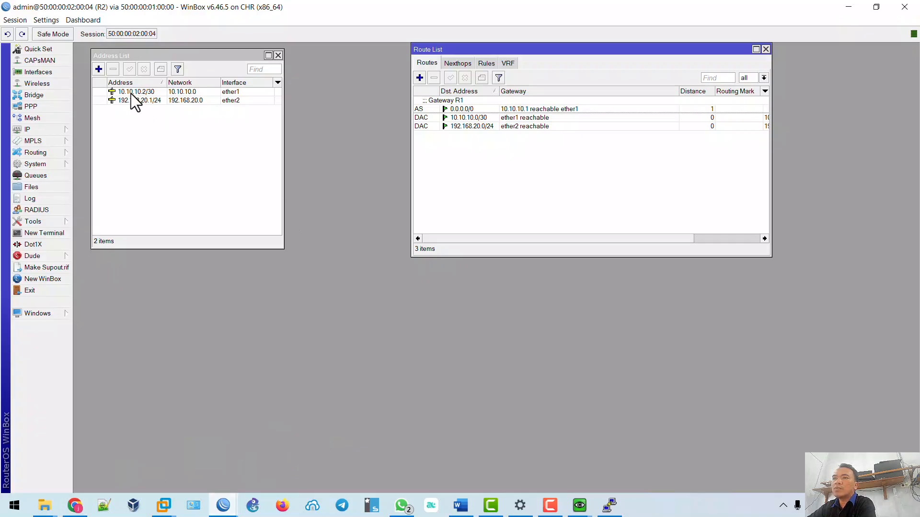
click(74, 505)
mouse_move(223, 505)
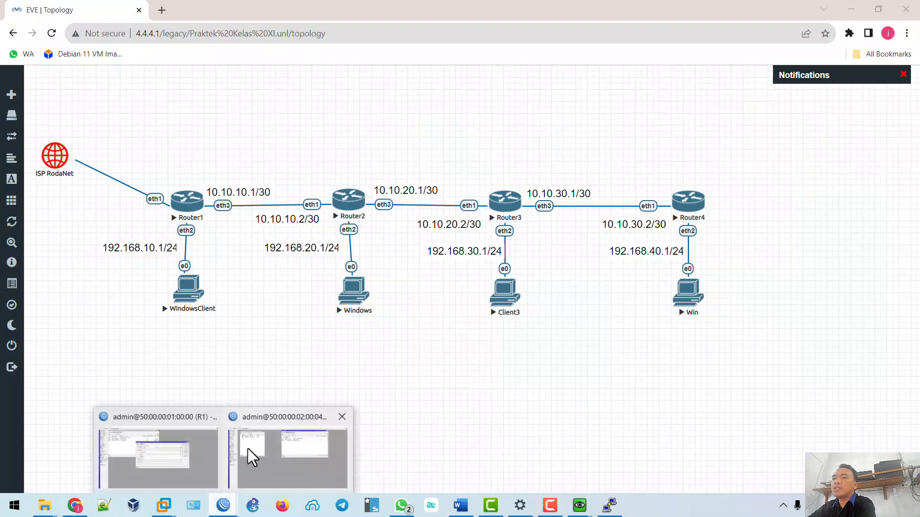
click(249, 450)
Set gateway 10.10.10.2, apply, comment the route 'Dari Client R1 ke R2', and save it.
key(Tab)
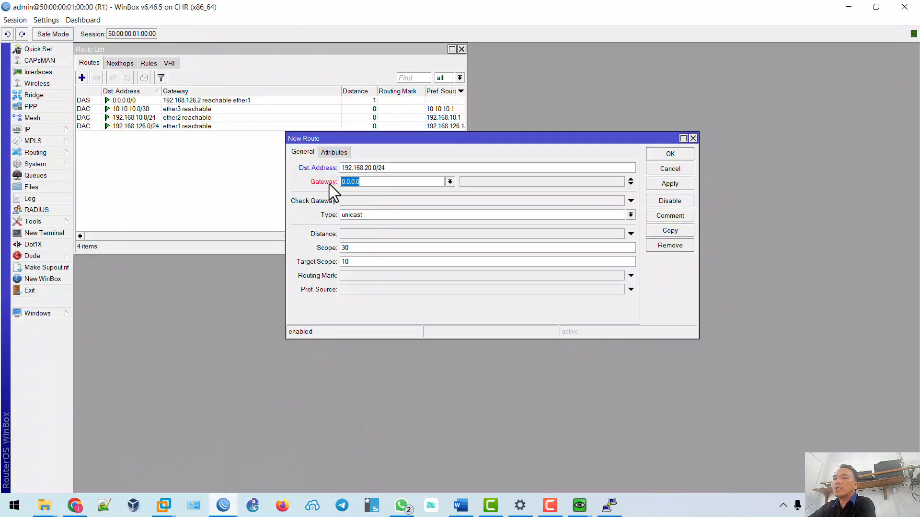
text(10.10.10.2)
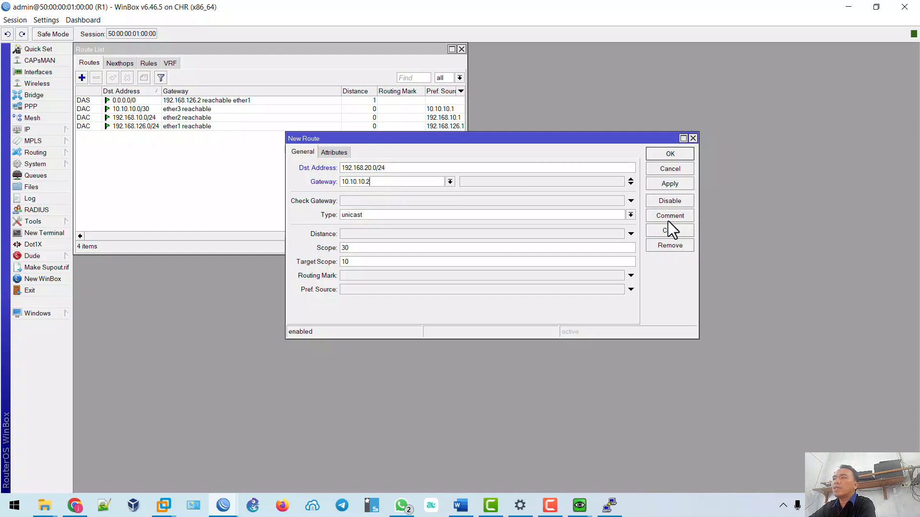
click(670, 185)
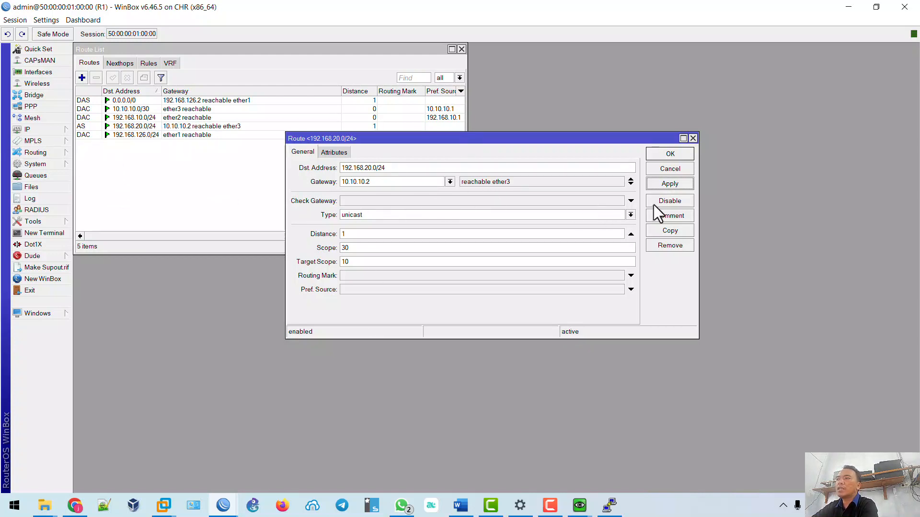
click(671, 216)
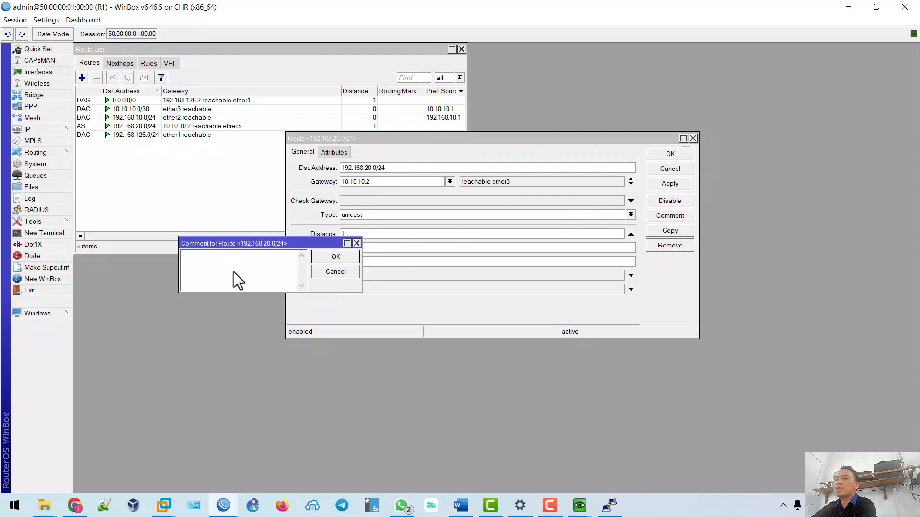
text(Dari )
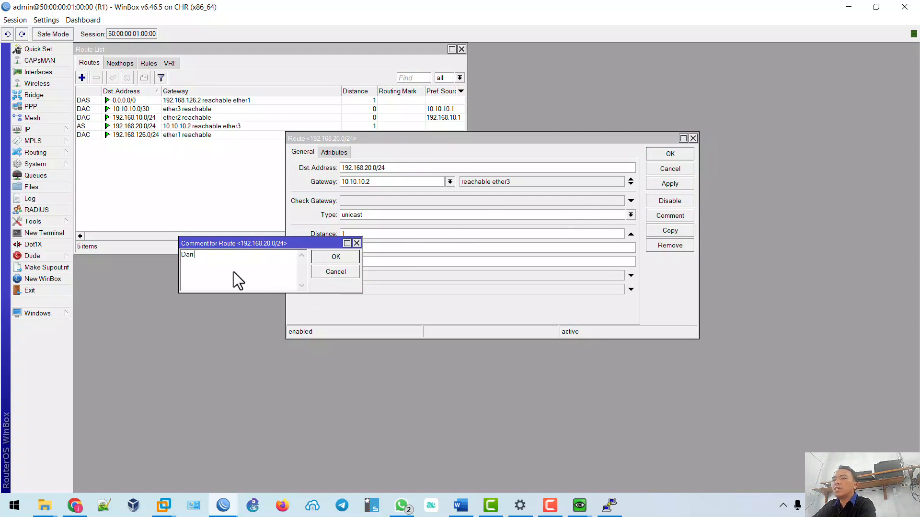
text(Client R1 ke R2)
click(330, 257)
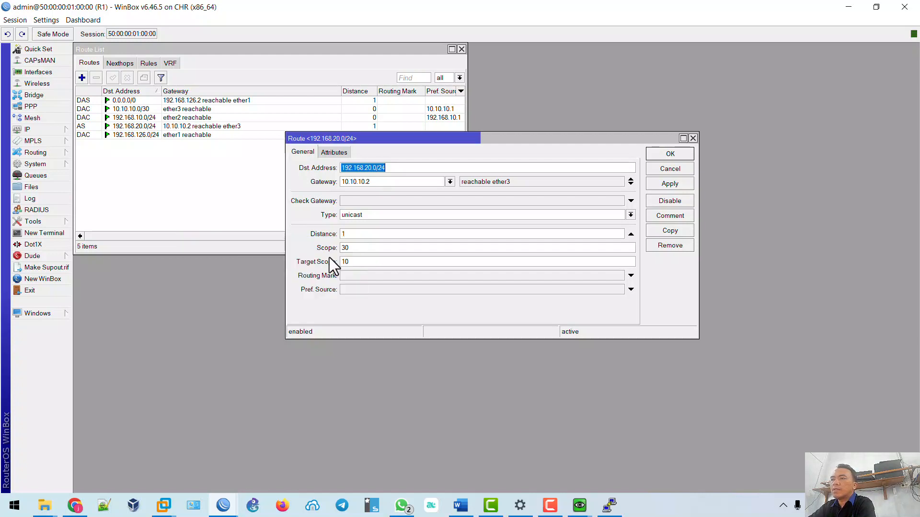
click(670, 154)
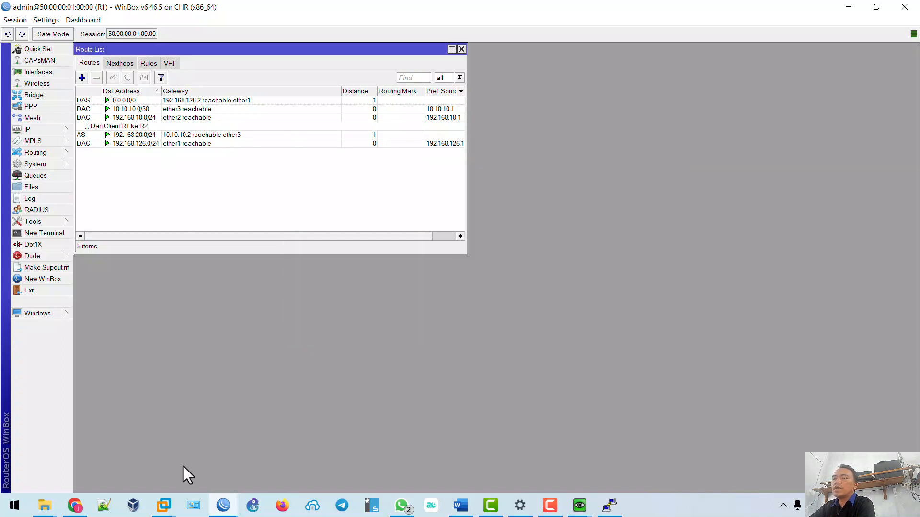
Switch to R2's WinBox session and open its route list.
click(223, 505)
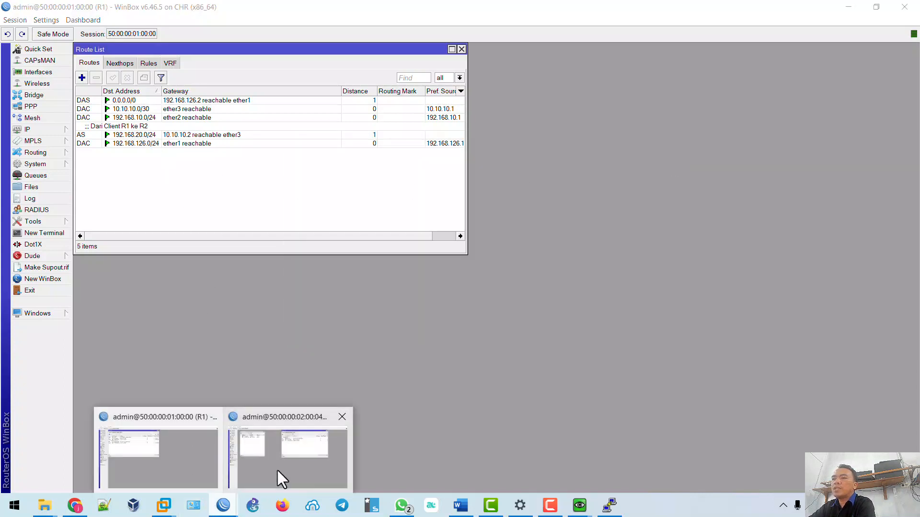
click(287, 460)
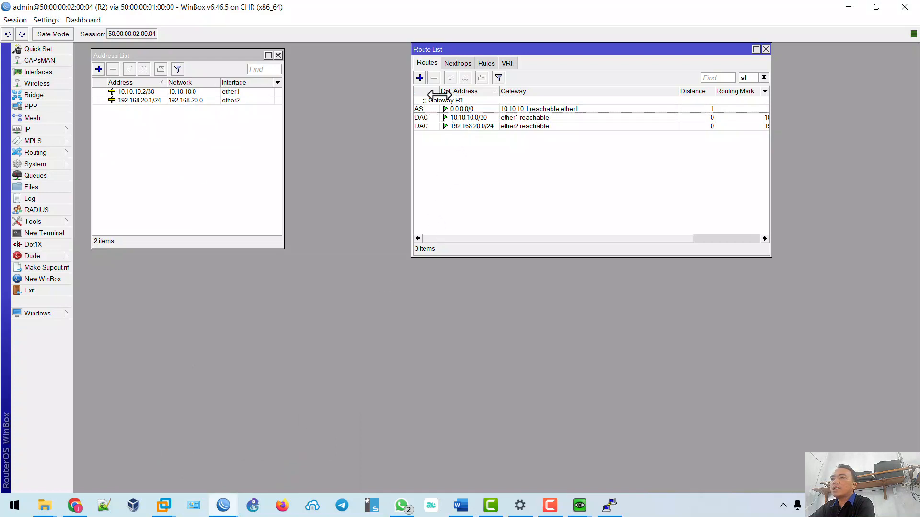
click(56, 131)
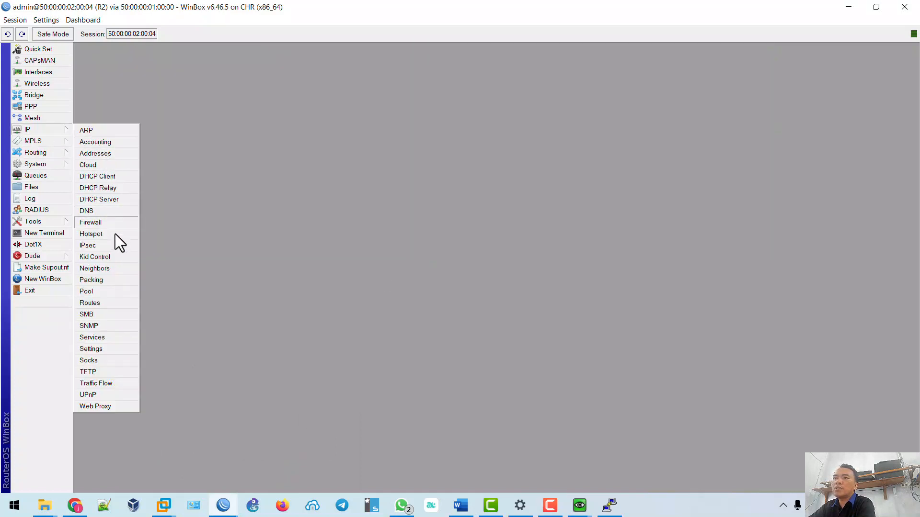
click(105, 304)
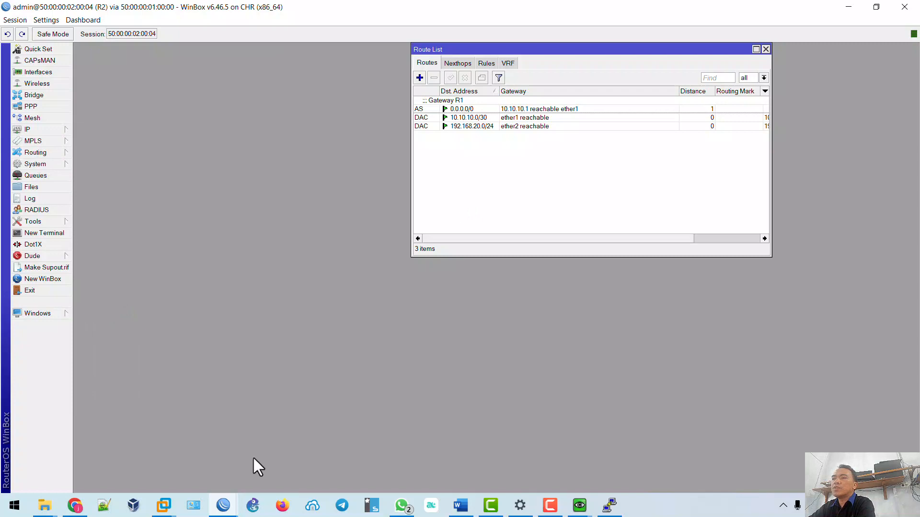
Nudge the Windows and WindowsClient nodes on the EVE topology.
click(79, 497)
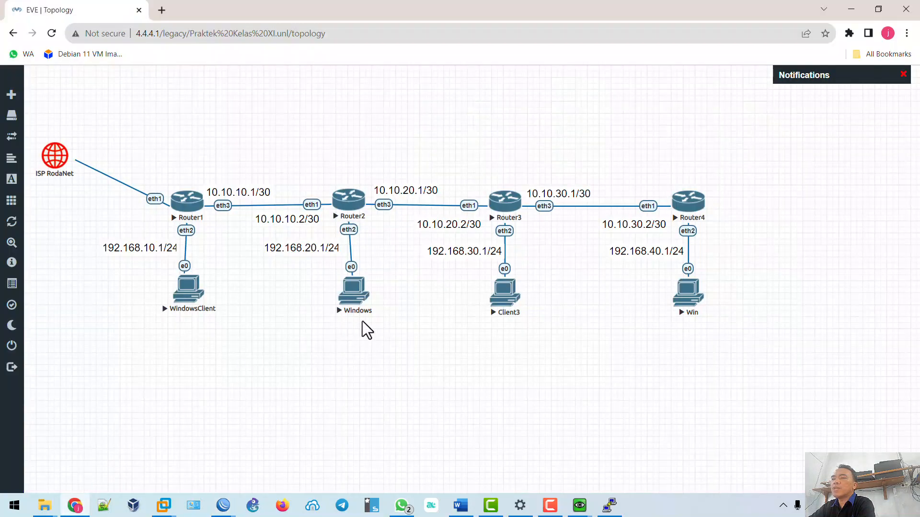
mouse_move(355, 309)
mouse_down()
mouse_move(365, 308)
mouse_move(355, 308)
mouse_up()
drag(189, 306, 188, 304)
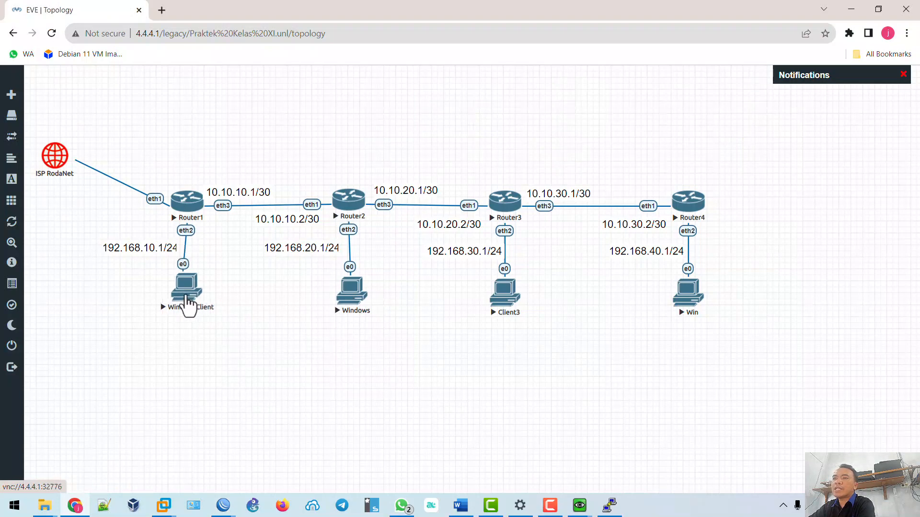
drag(354, 302, 349, 308)
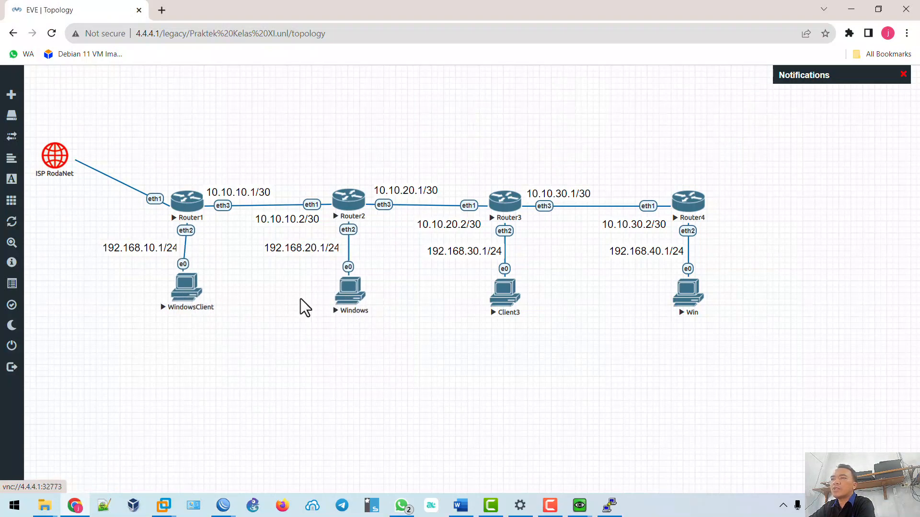
drag(185, 305, 187, 304)
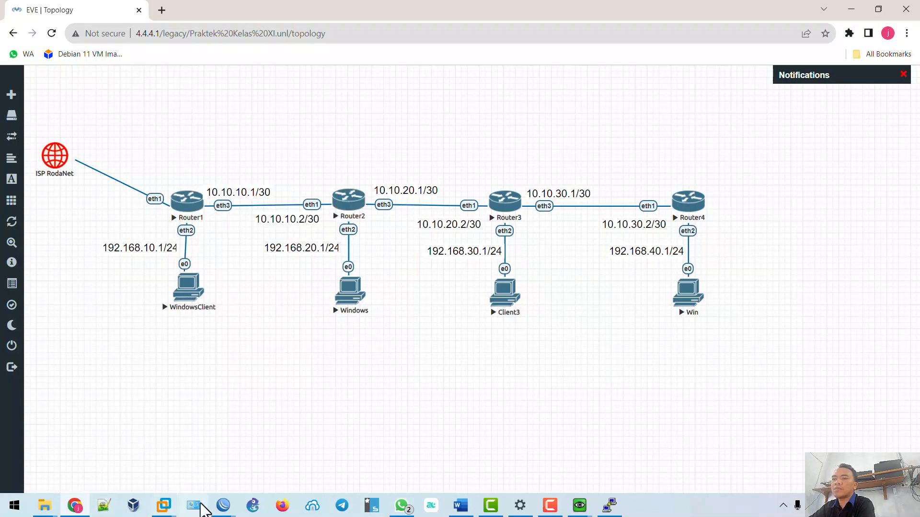
Start a new R2 route with destination 192.168.10.0/24.
mouse_move(223, 506)
click(264, 466)
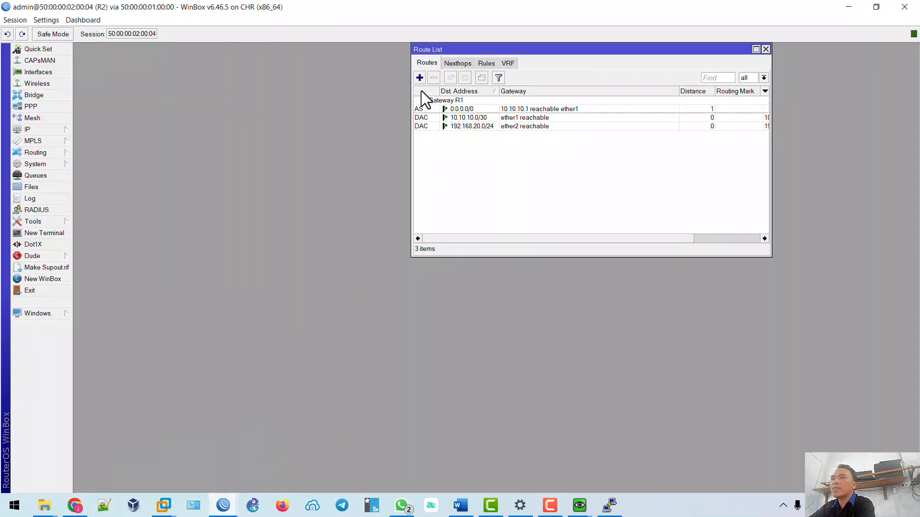
click(419, 78)
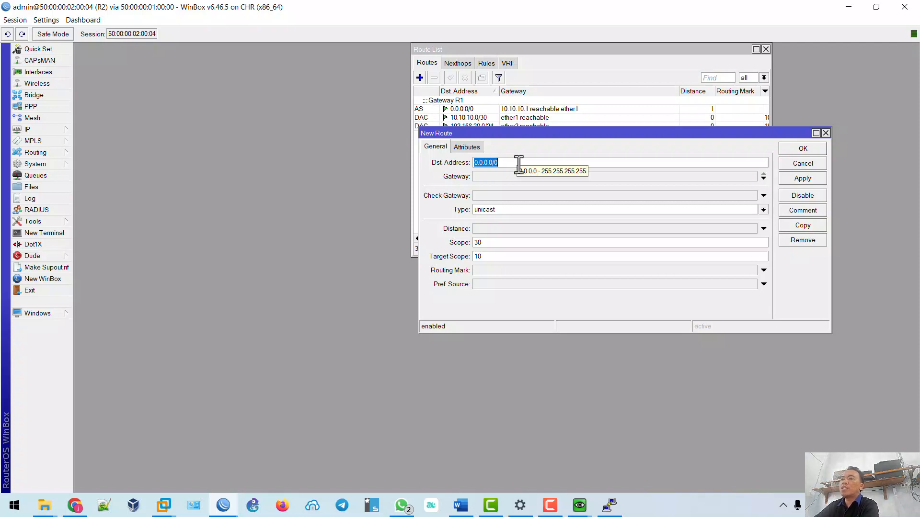
text(192)
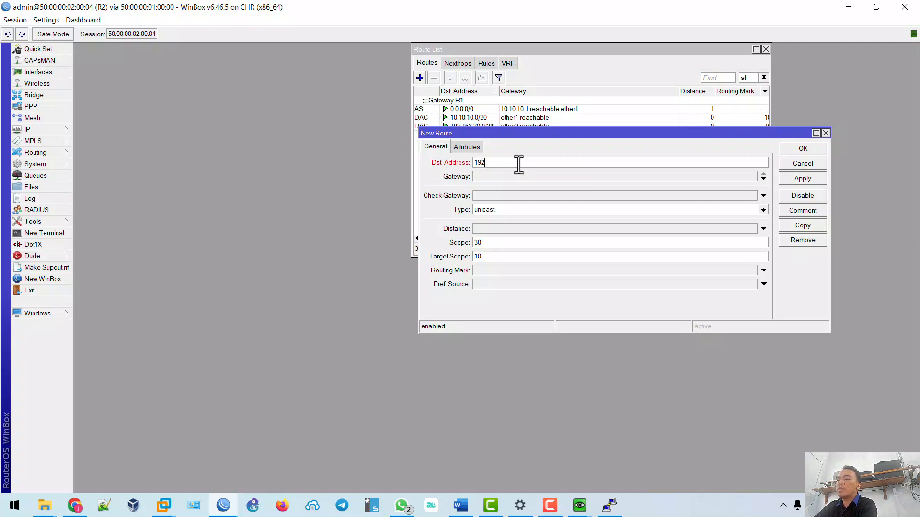
text(.168.10.0/24)
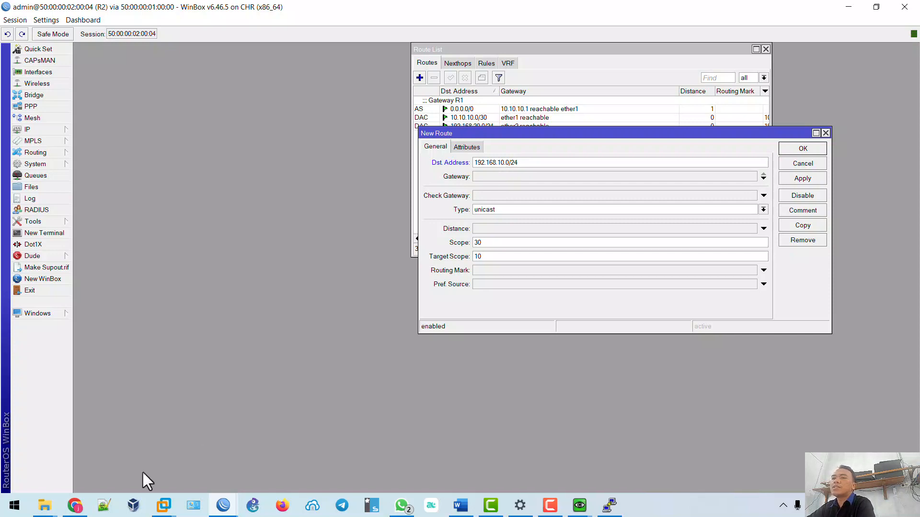
Check the topology addresses to find the gateway for R2's route.
click(75, 506)
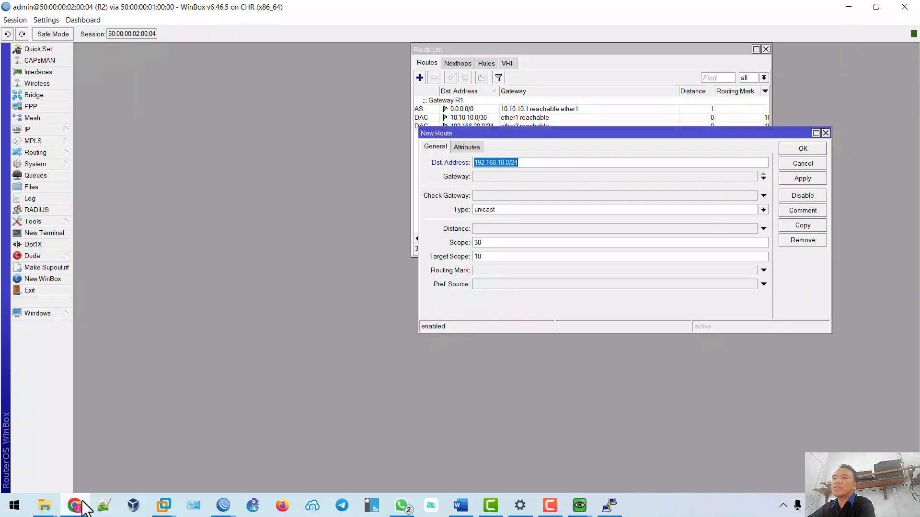
click(75, 506)
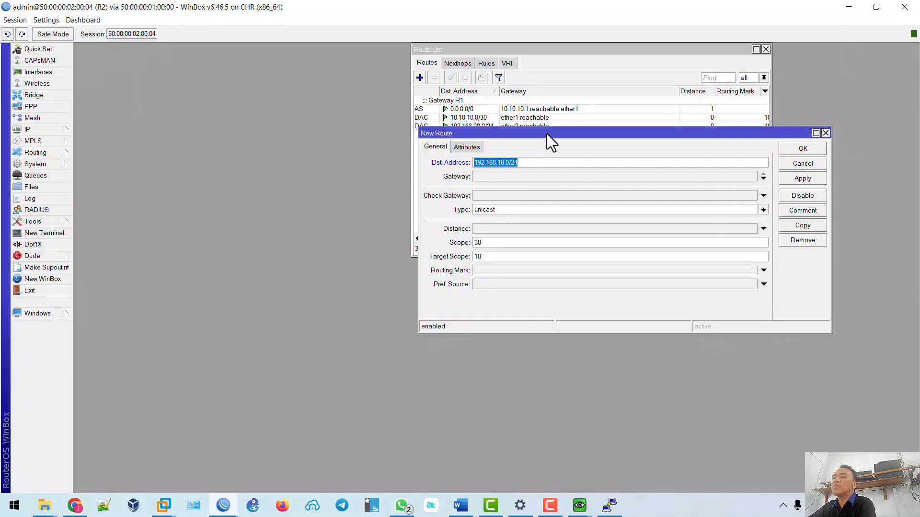
click(524, 177)
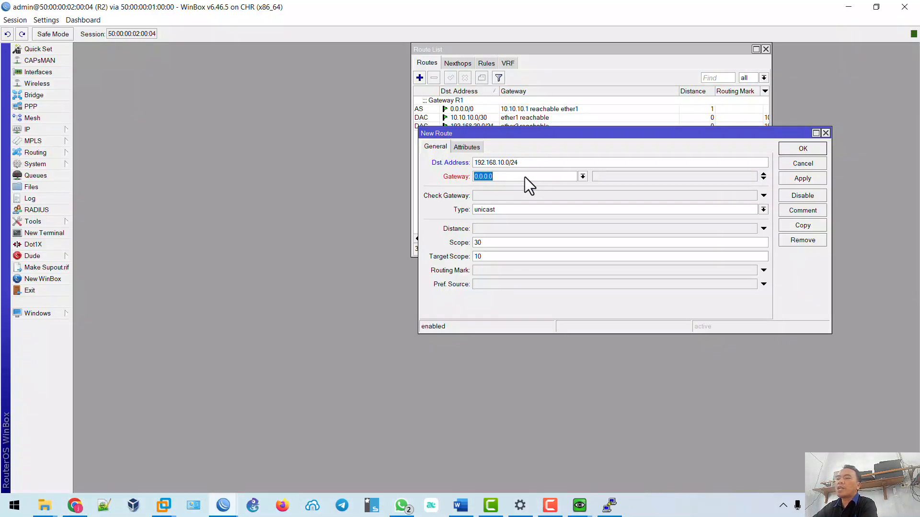
click(75, 505)
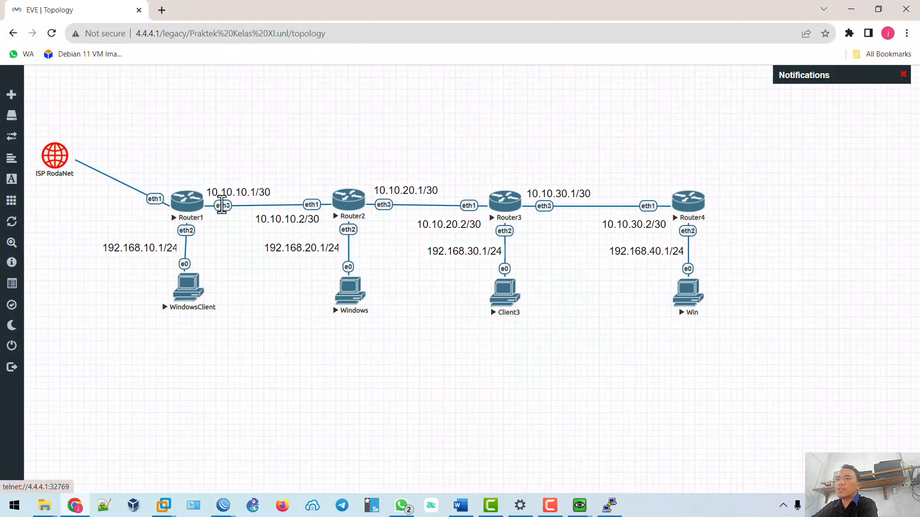
click(72, 504)
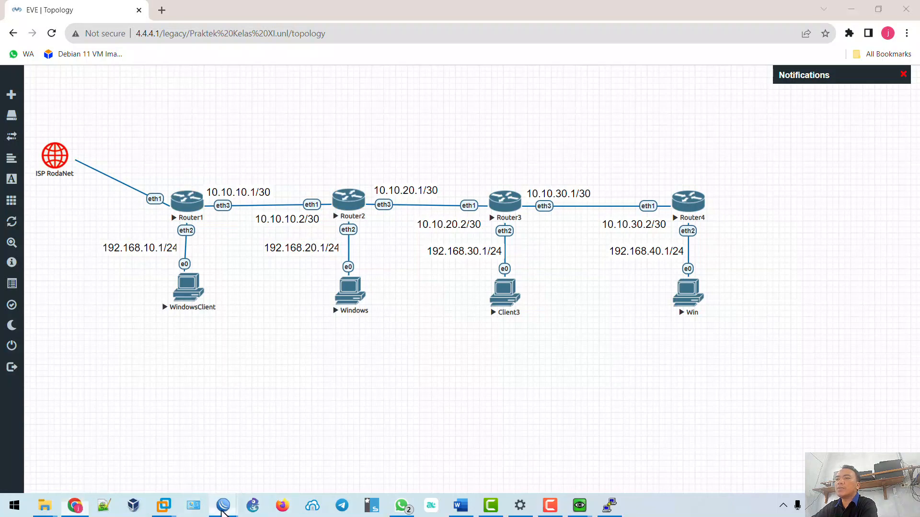
mouse_move(223, 505)
click(286, 467)
Set gateway 10.10.10.1, add a comment, apply and save the route, then minimize WinBox.
key(Tab)
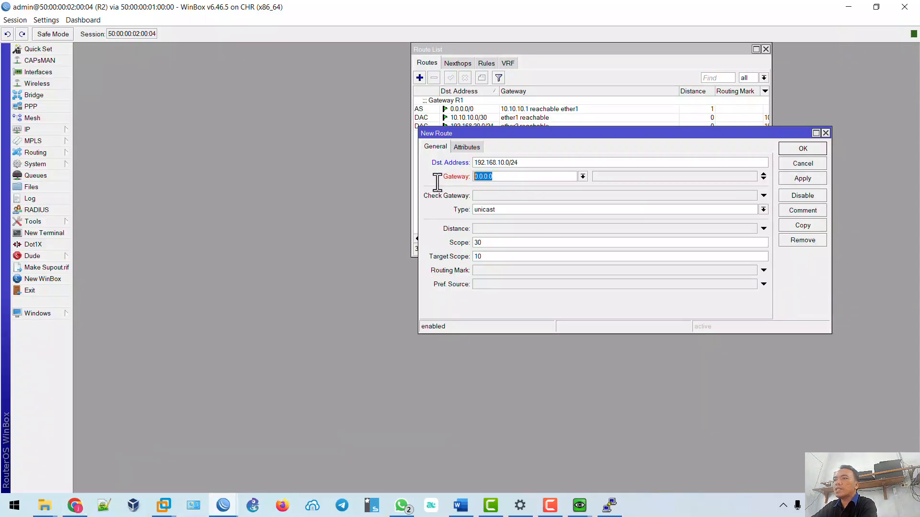
text(19)
key(BackSpace)
text(0.10.10.1)
click(800, 210)
text(Da)
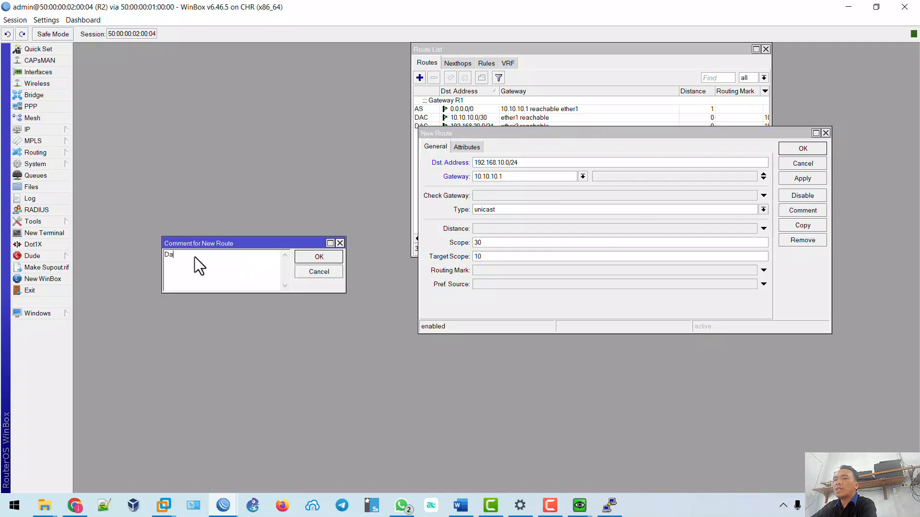
text(ri Client R2 ke R1)
click(319, 257)
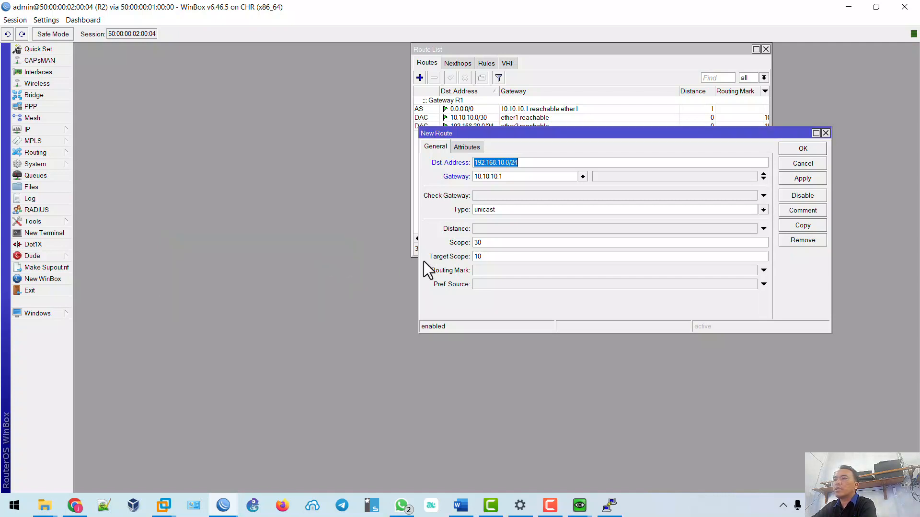
click(807, 181)
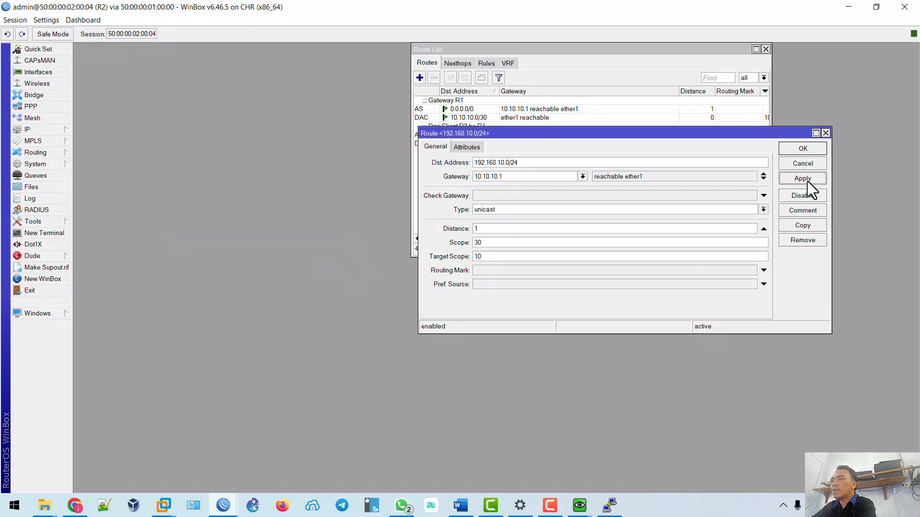
click(803, 149)
click(848, 8)
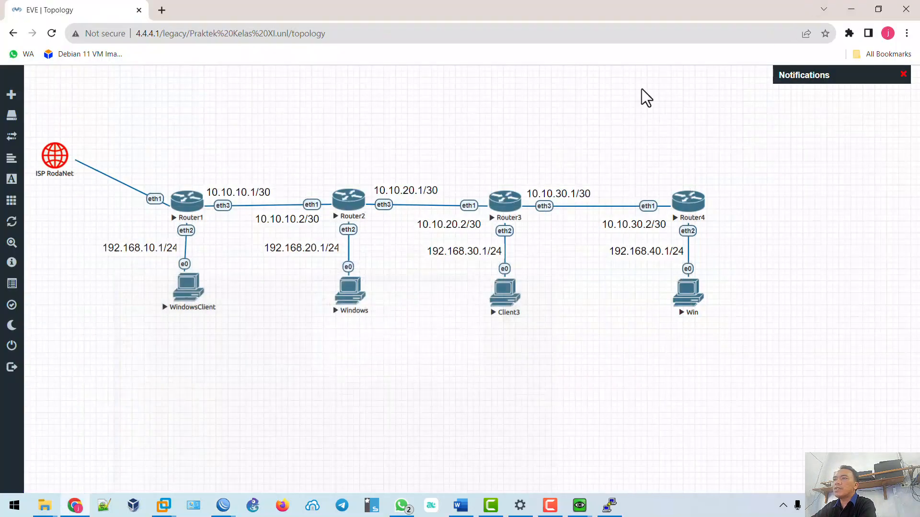
Stop both clients' continuous pings with Ctrl+C, then ping detik.com from WindowsClient.
mouse_move(578, 508)
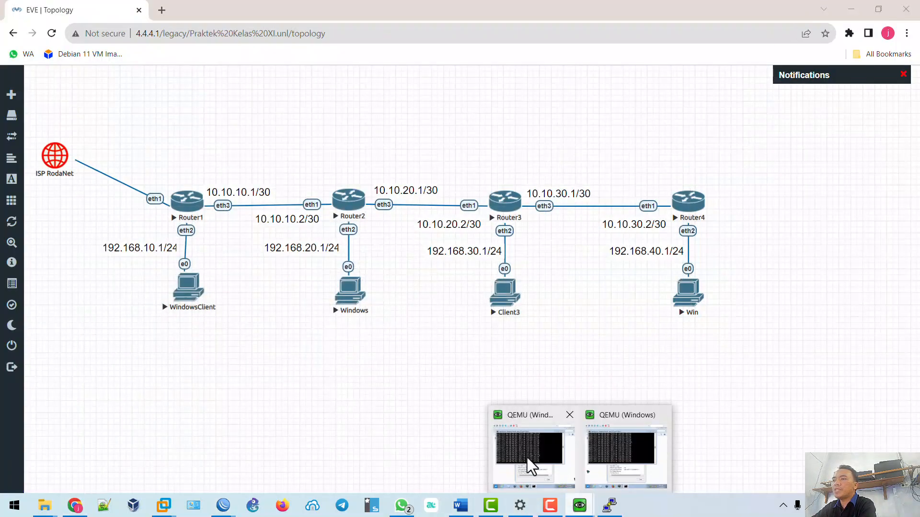
click(527, 459)
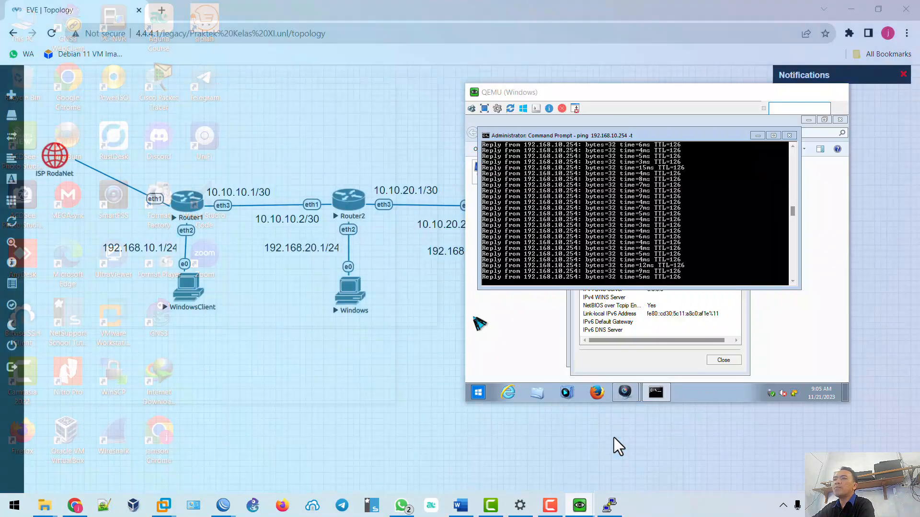
click(614, 438)
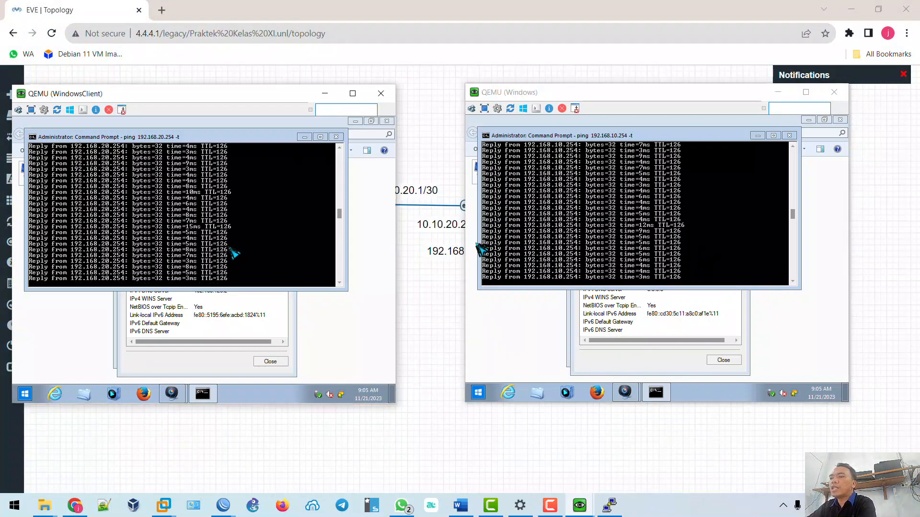
click(237, 253)
key(ctrl+c)
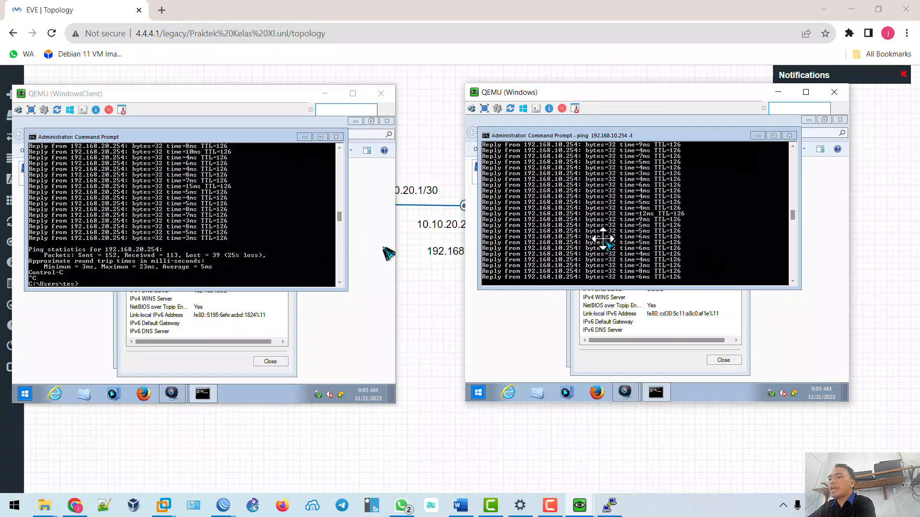
key(ctrl+c)
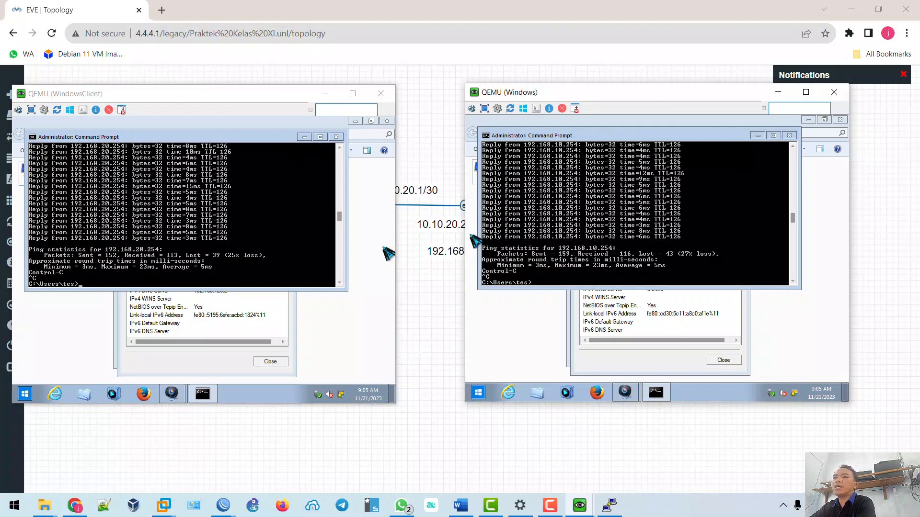
click(200, 138)
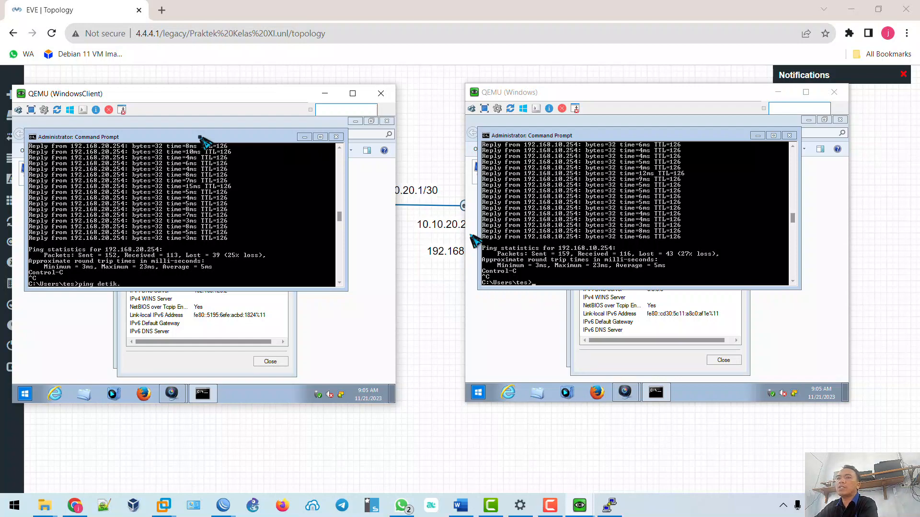
key(Return)
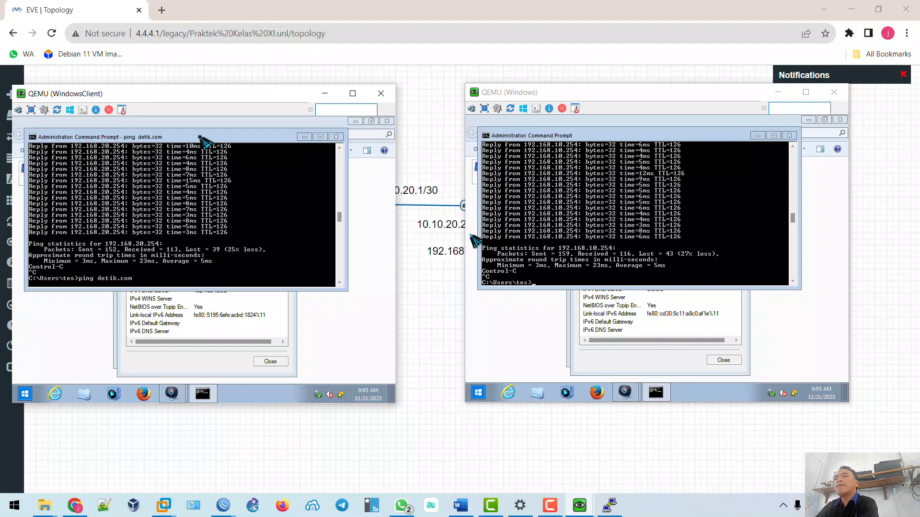
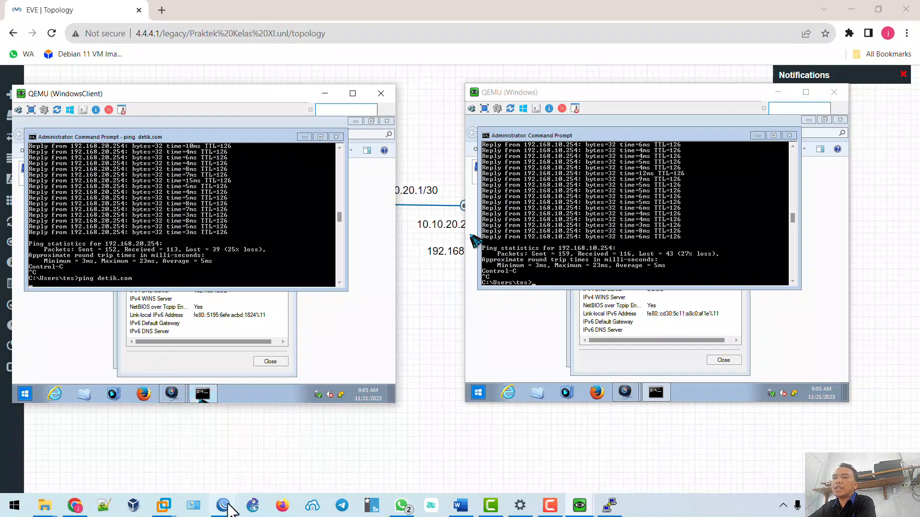
Highlight steps 7 and 8 green under both ROUTER 1 and ROUTER 2 in the Word checklist.
mouse_move(229, 509)
click(178, 456)
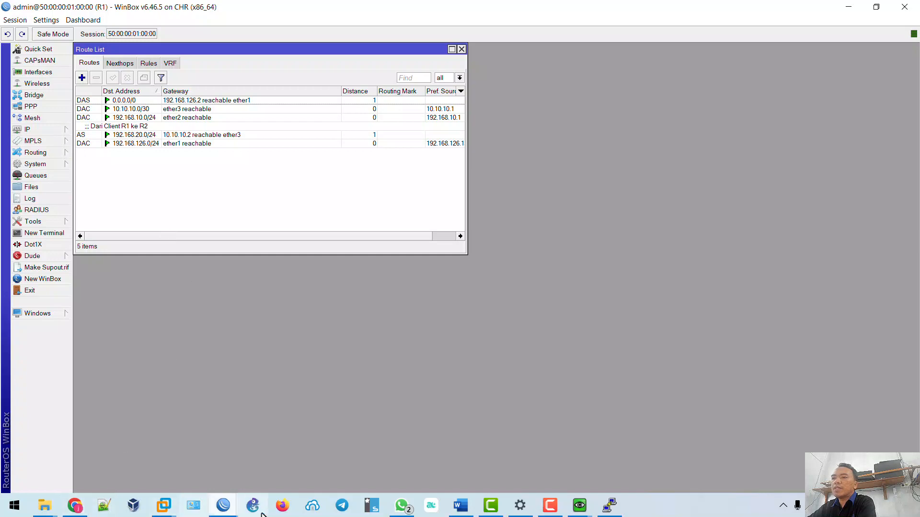
click(460, 507)
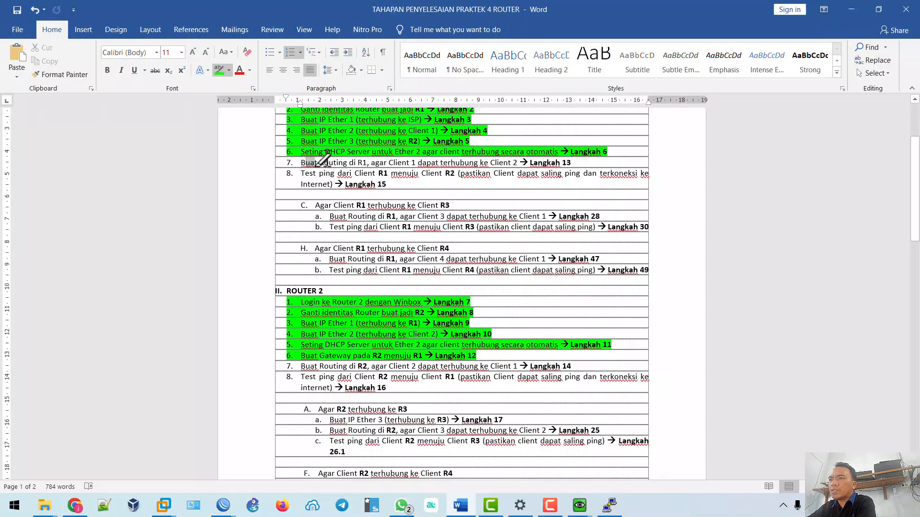
drag(317, 163, 599, 164)
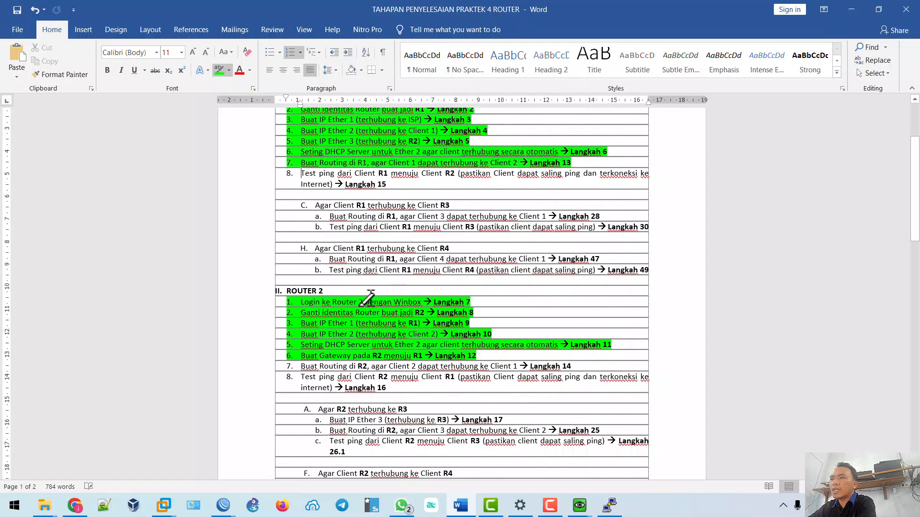
drag(301, 366, 580, 366)
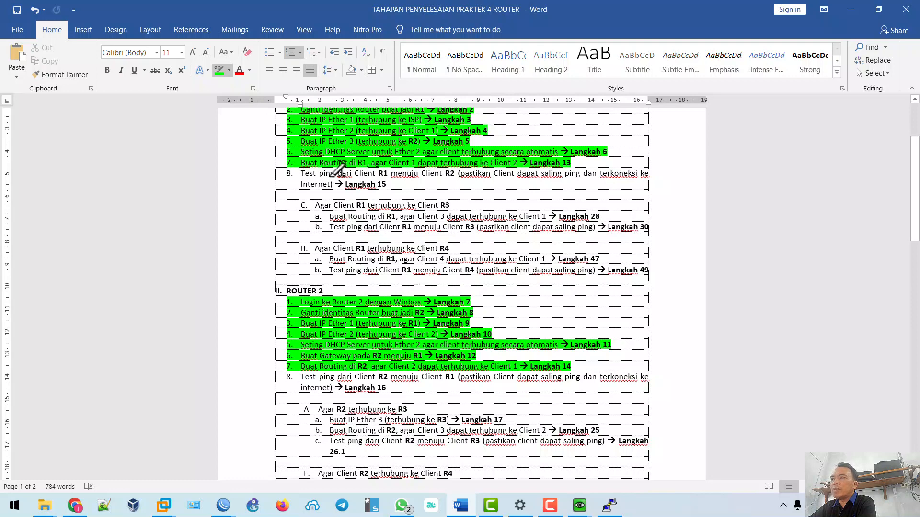
drag(302, 174, 455, 173)
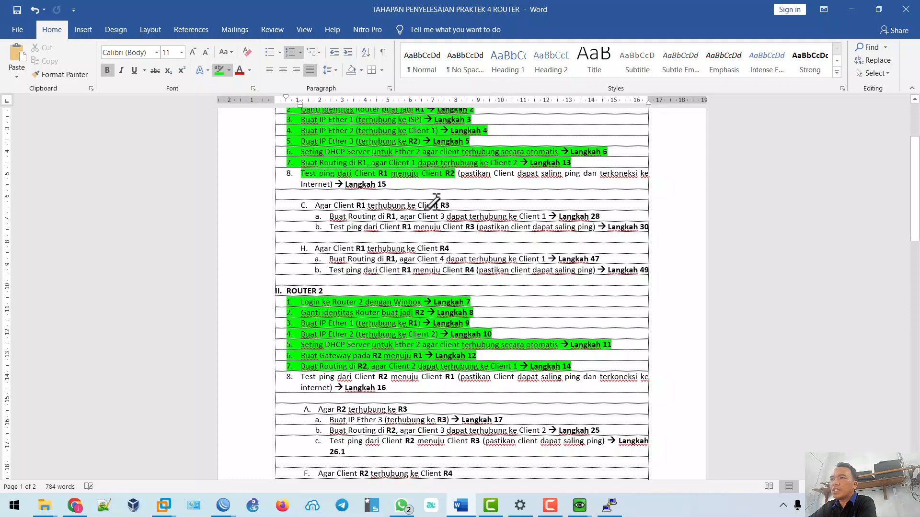
drag(302, 377, 452, 377)
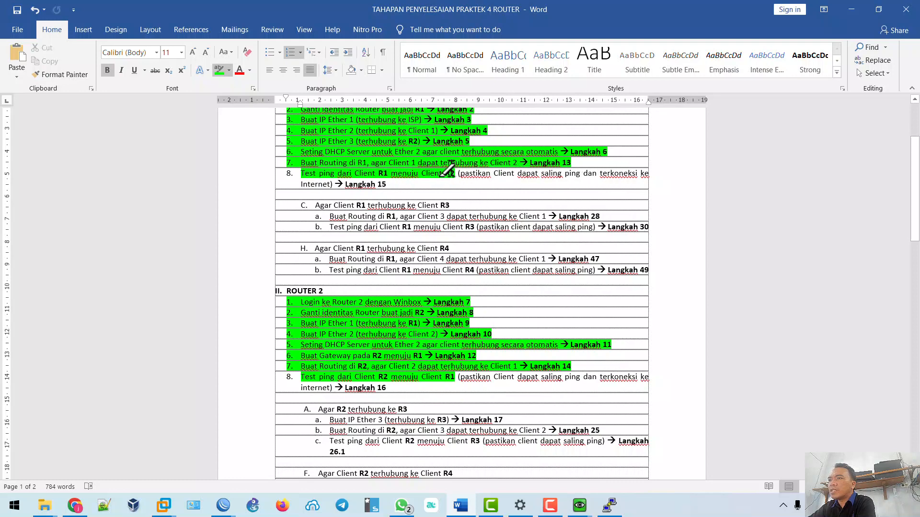
drag(446, 174, 596, 174)
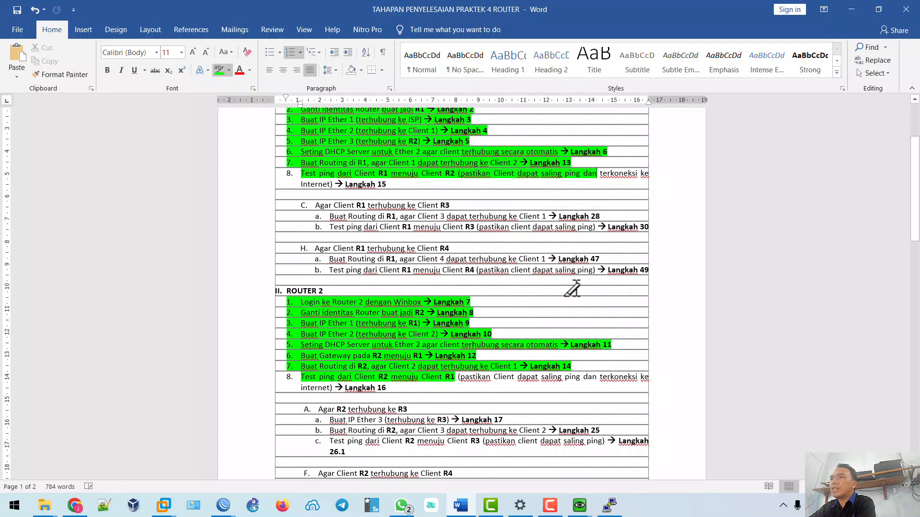
drag(458, 377, 596, 377)
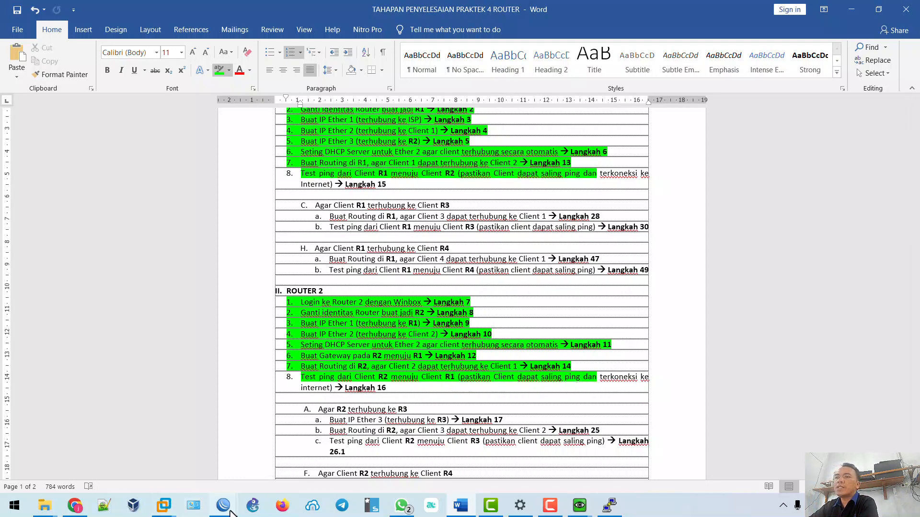
Bring R1's WinBox session forward and open IP > Firewall.
mouse_move(579, 507)
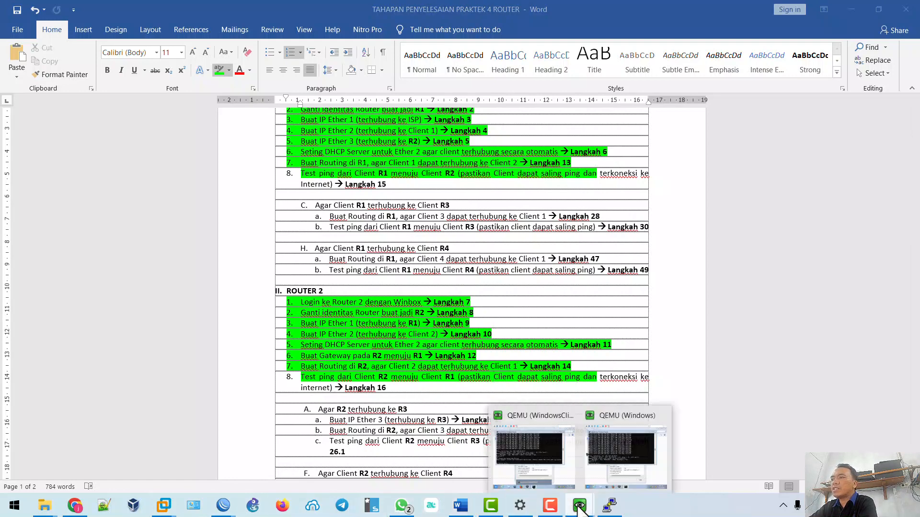
click(541, 461)
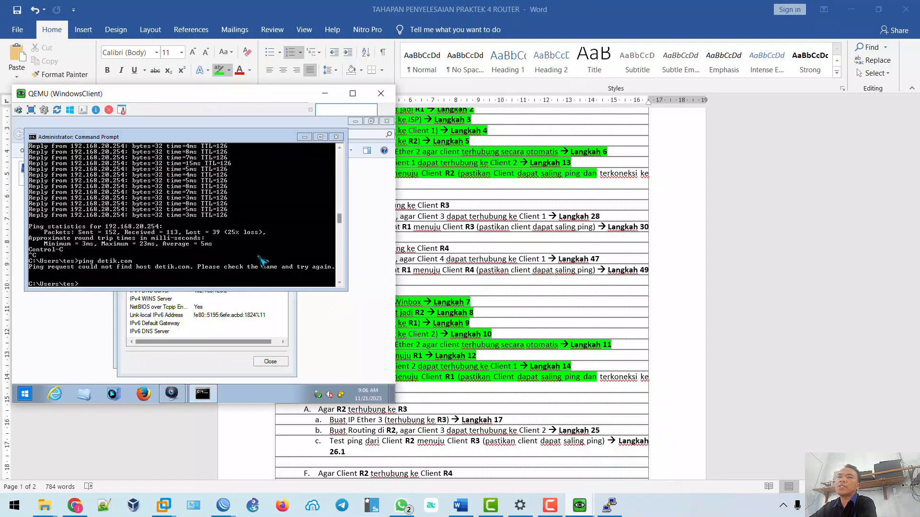
click(223, 512)
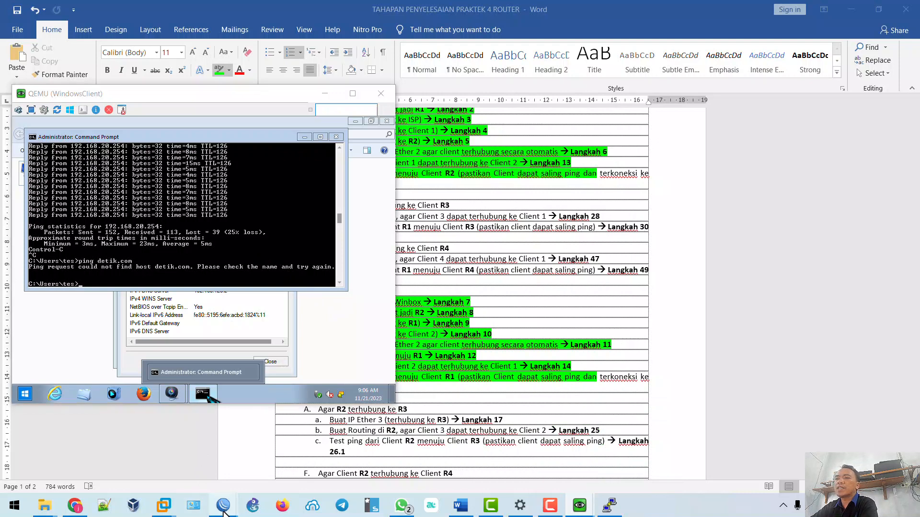
click(173, 460)
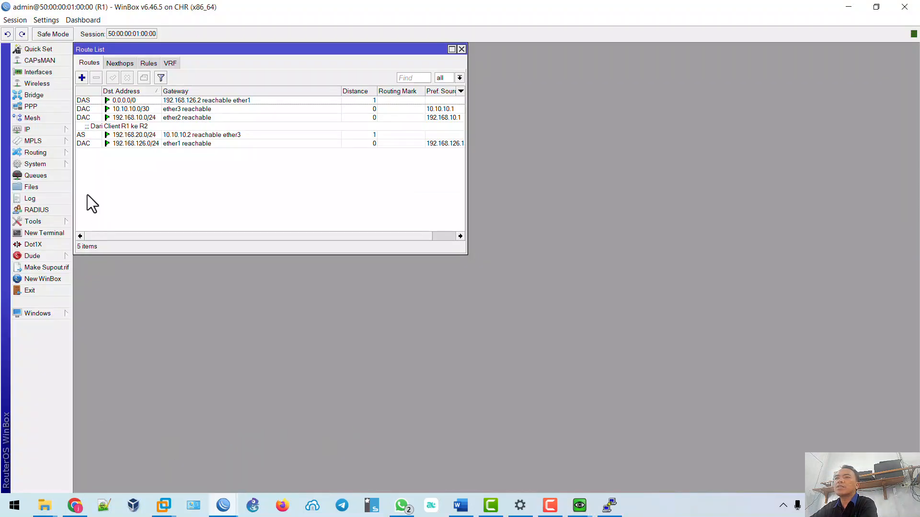
click(47, 131)
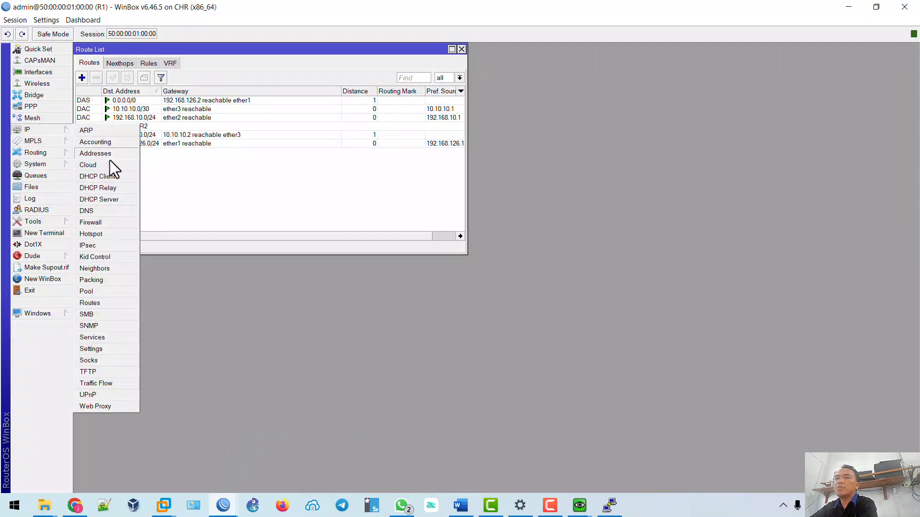
click(111, 223)
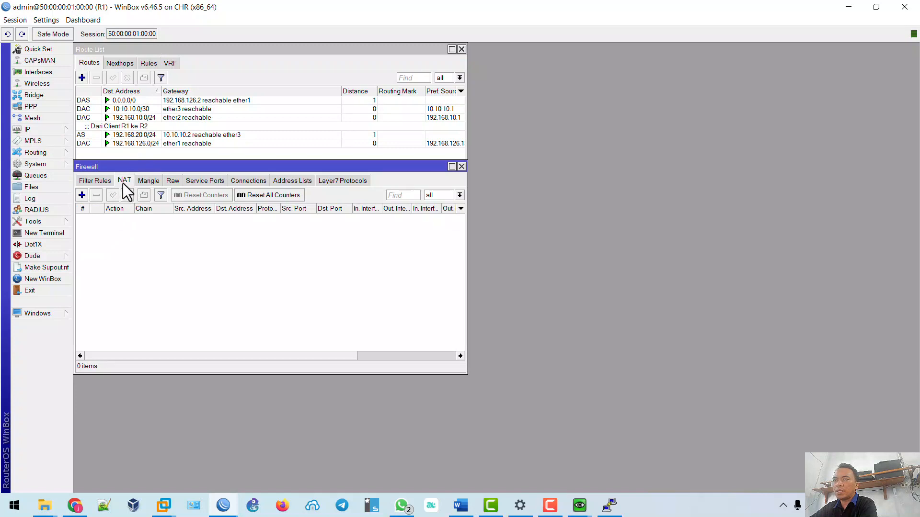
Create a new NAT rule with chain srcnat and action masquerade.
click(82, 195)
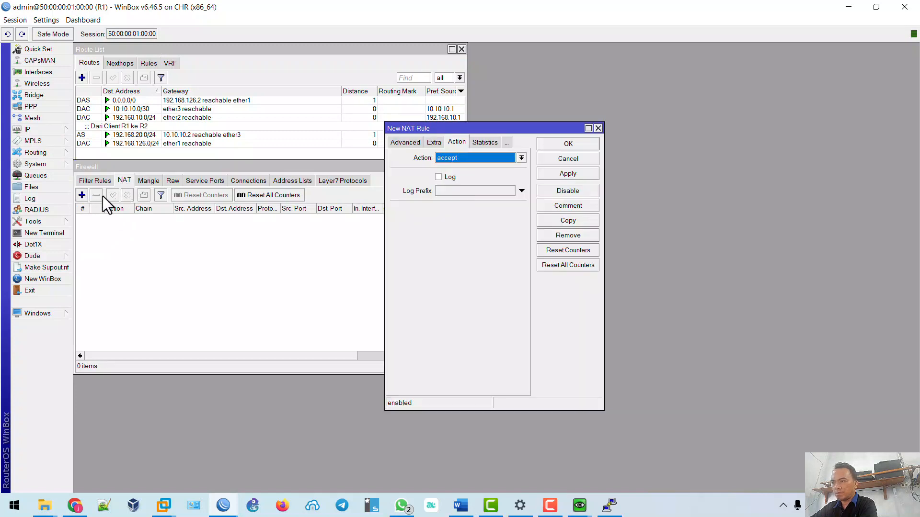
click(399, 143)
click(398, 140)
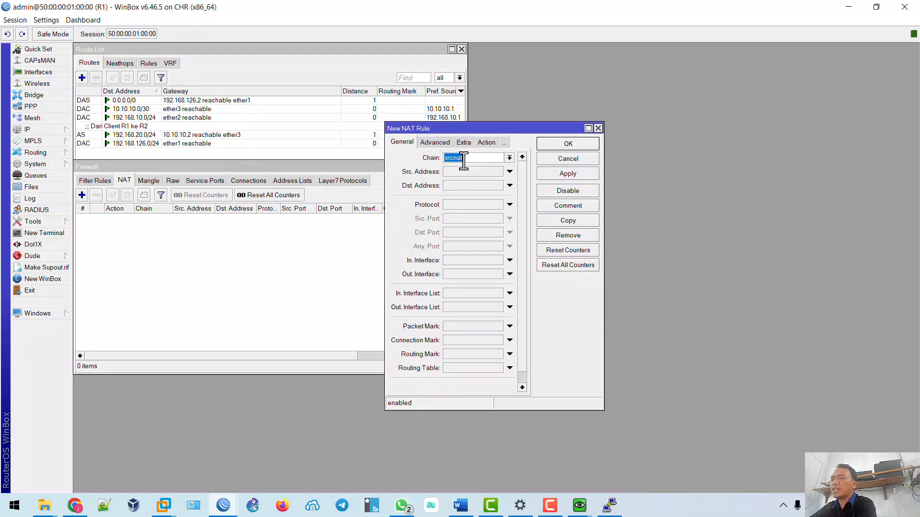
click(485, 143)
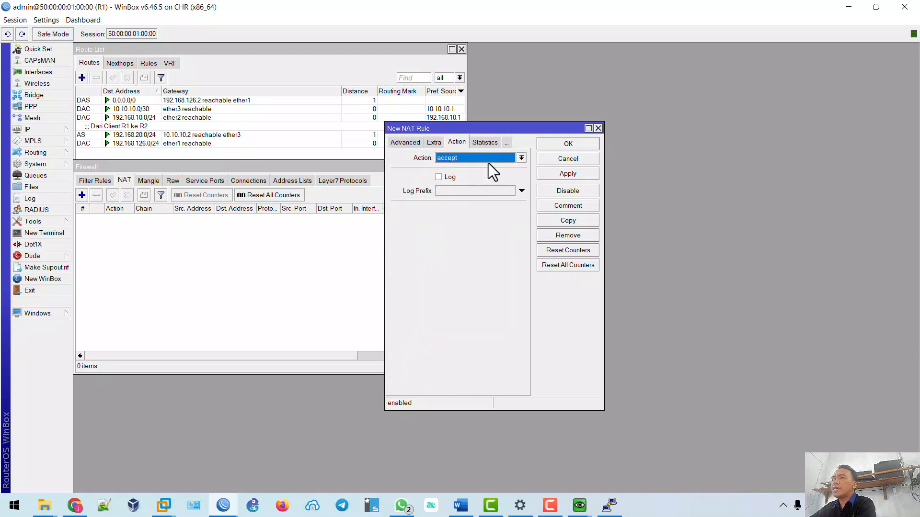
click(485, 159)
click(477, 214)
Confirm the masquerade action, apply and save the NAT rule, returning to the client console.
click(413, 142)
click(401, 142)
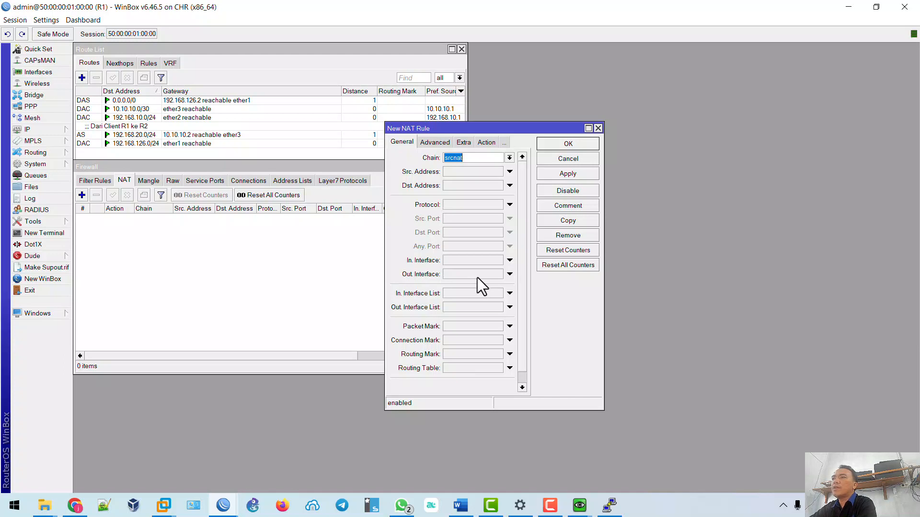
click(486, 144)
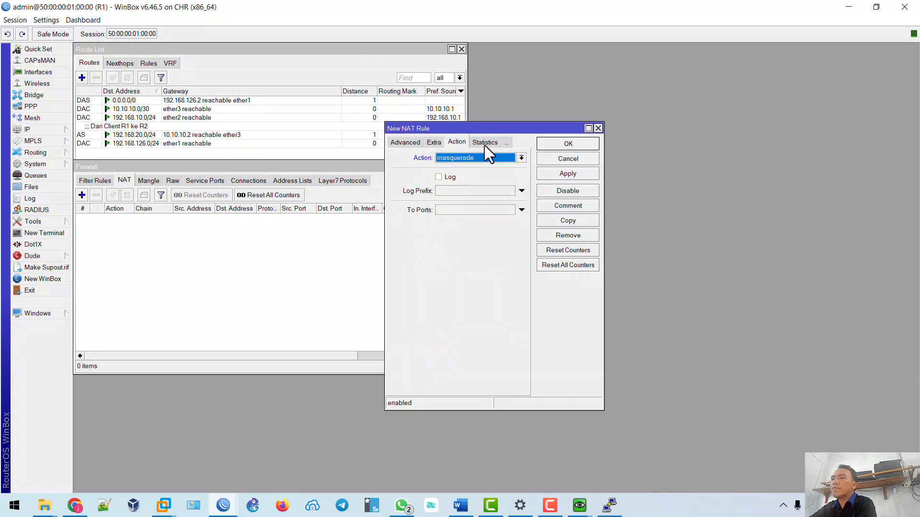
click(577, 174)
click(574, 144)
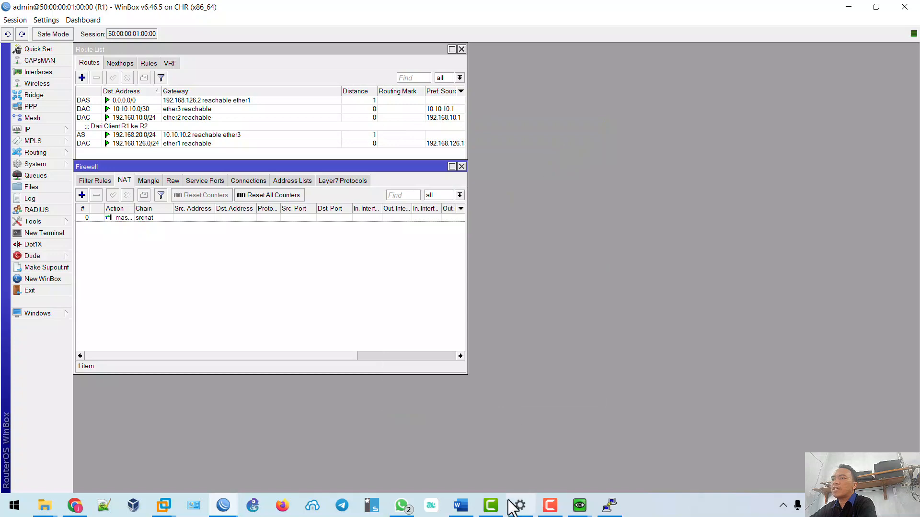
mouse_move(579, 506)
click(543, 460)
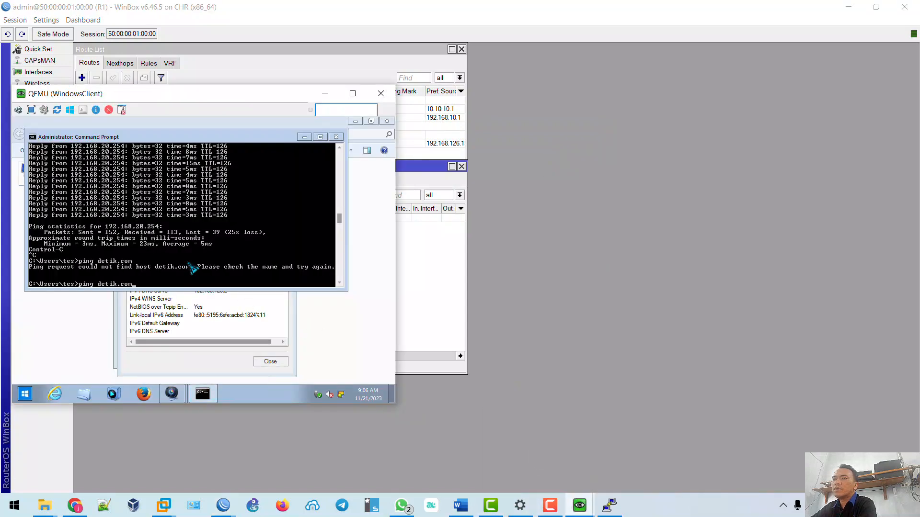
Rerun ping detik.com on the client and enable Allow Remote Requests in R1's DNS settings.
key(Return)
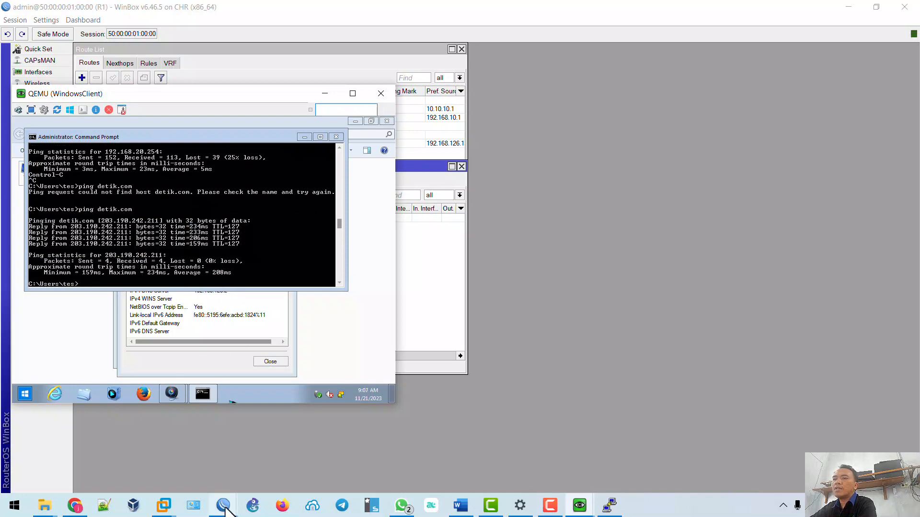
click(181, 450)
click(52, 131)
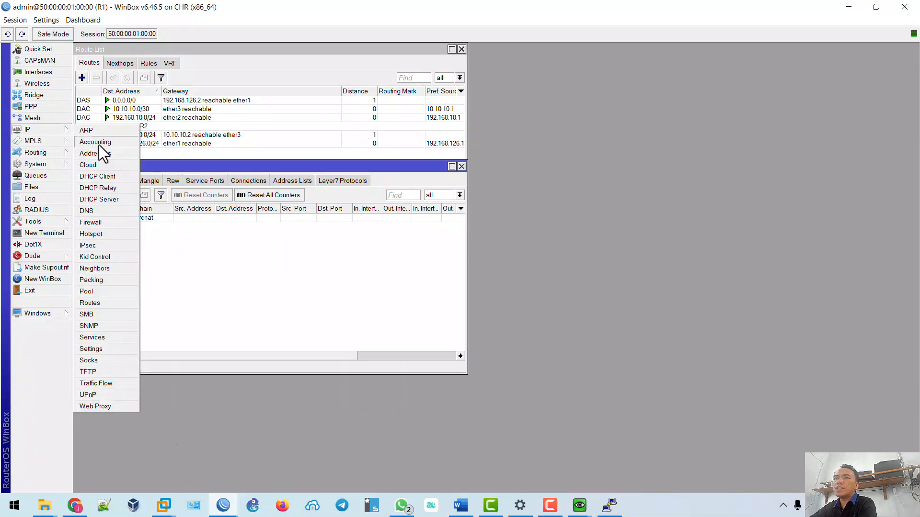
click(100, 212)
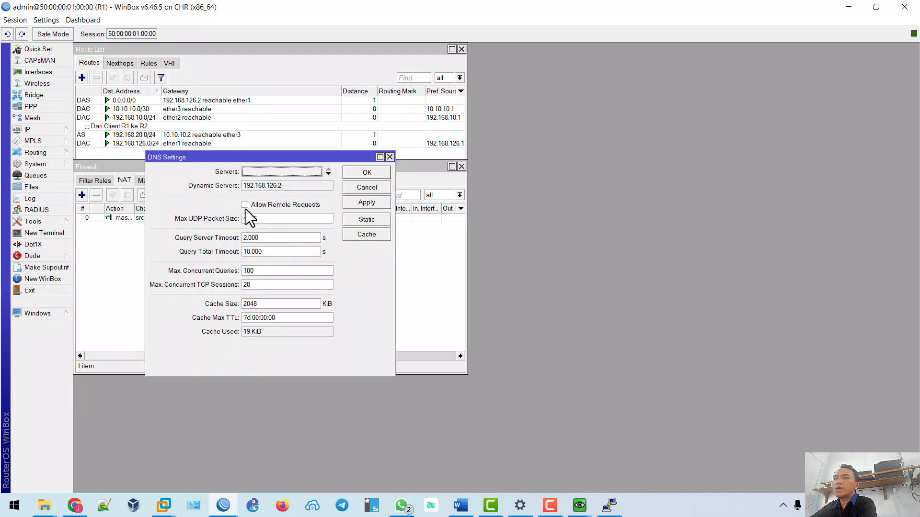
click(244, 206)
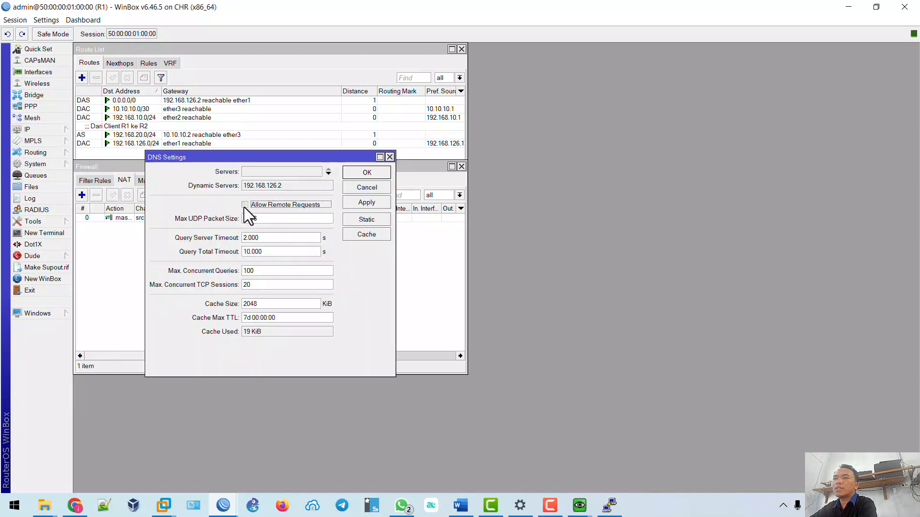
click(365, 202)
click(368, 172)
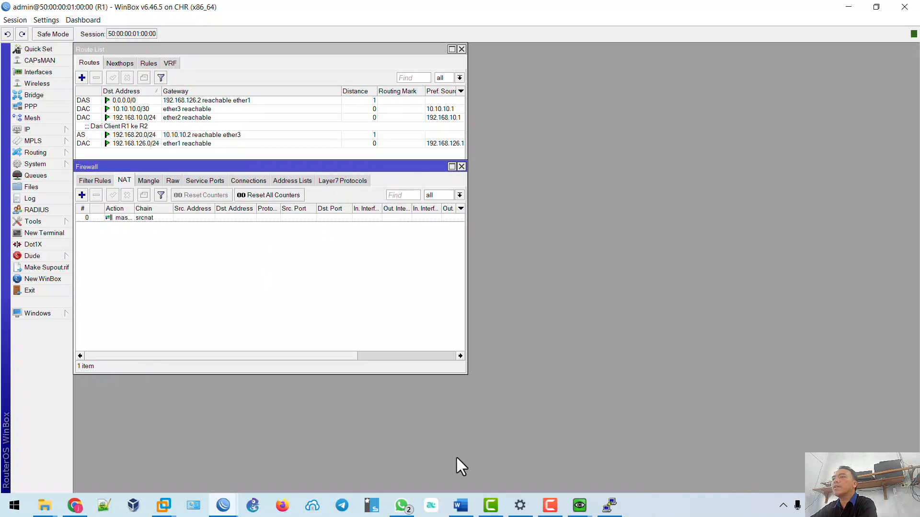
Ping detik.com from the second Windows client and glance at the EVE topology.
mouse_move(579, 506)
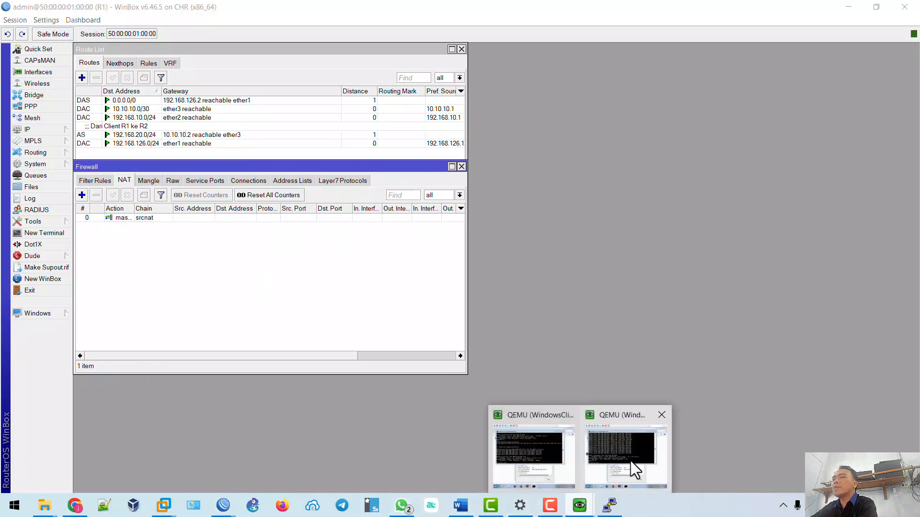
click(630, 448)
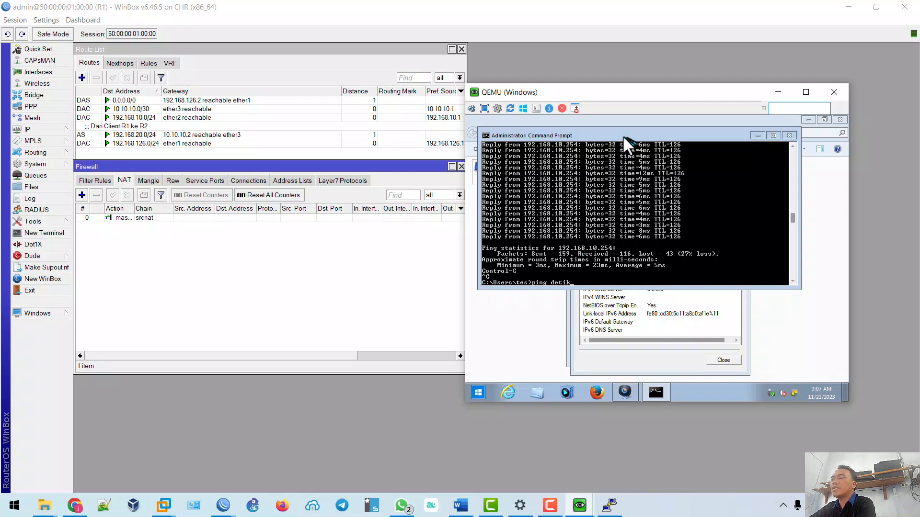
key(Return)
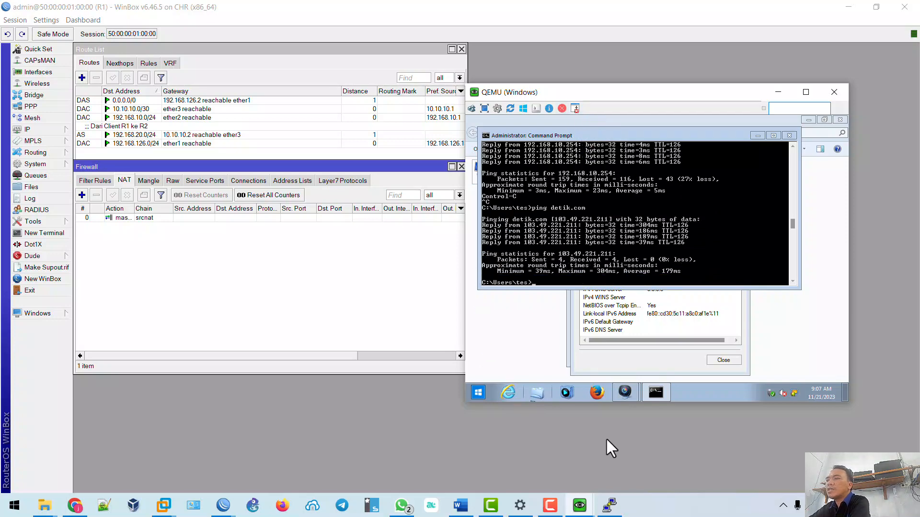
mouse_move(579, 506)
click(530, 467)
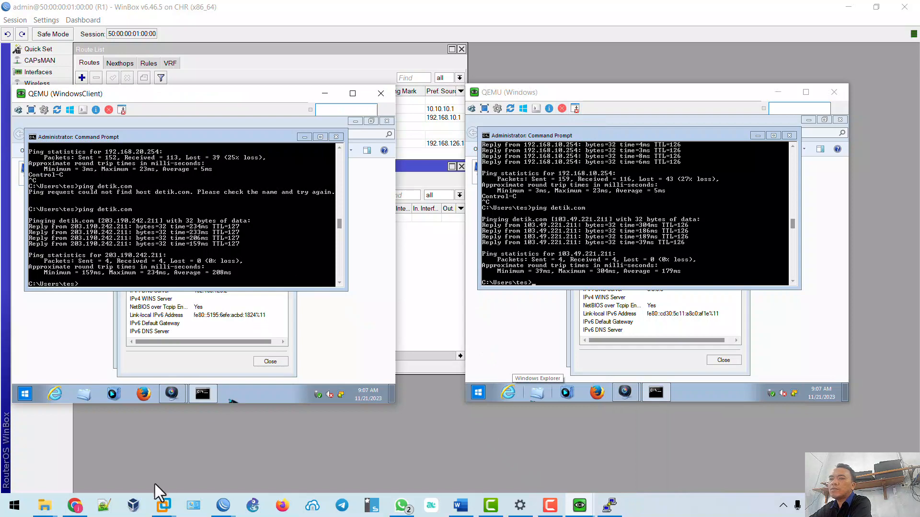
click(81, 505)
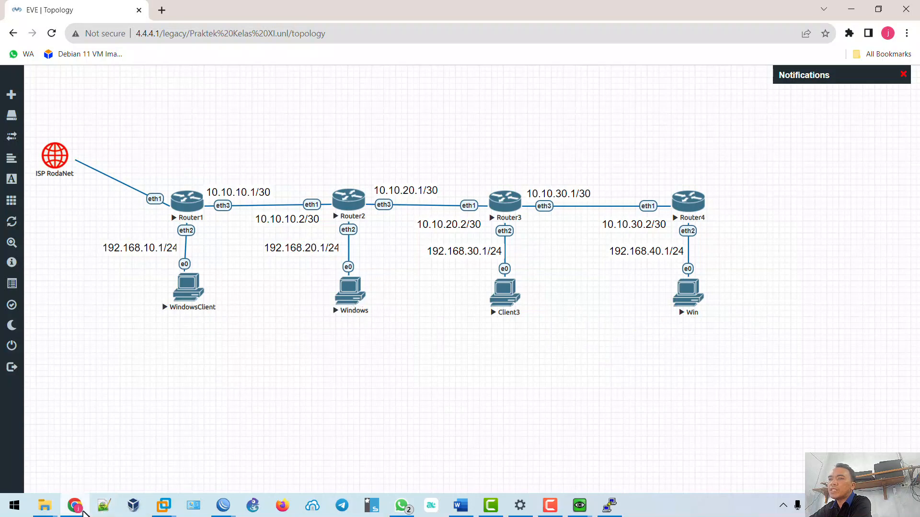
click(853, 10)
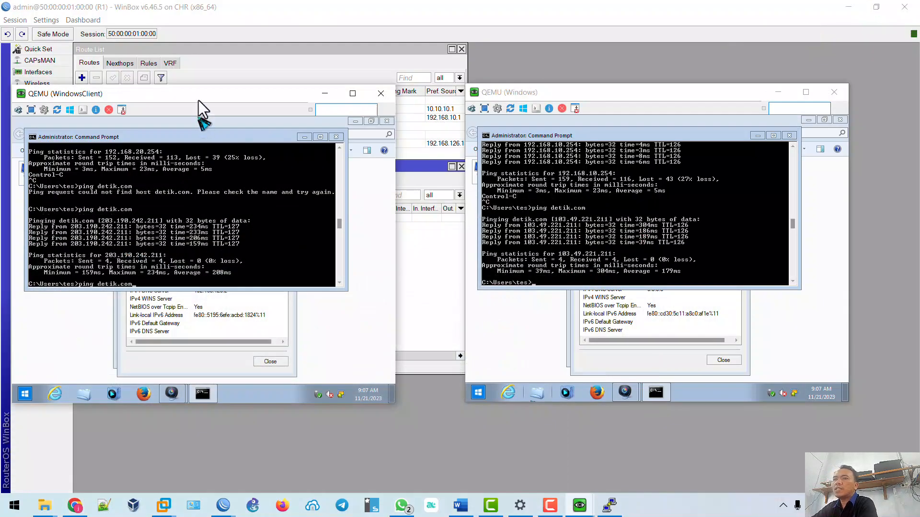
Rerun ping detik.com on WindowsClient, getting replies from 103.49.221.211 with 0% loss.
key(Return)
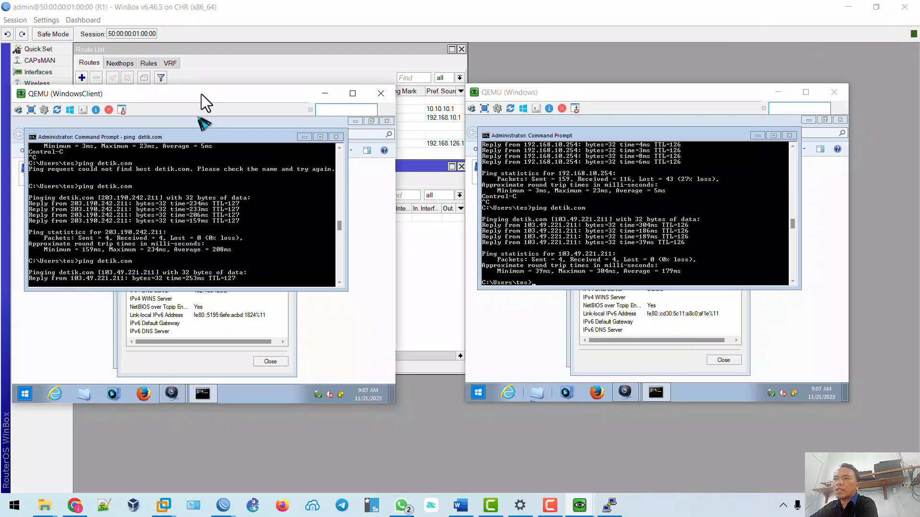
drag(201, 94, 223, 90)
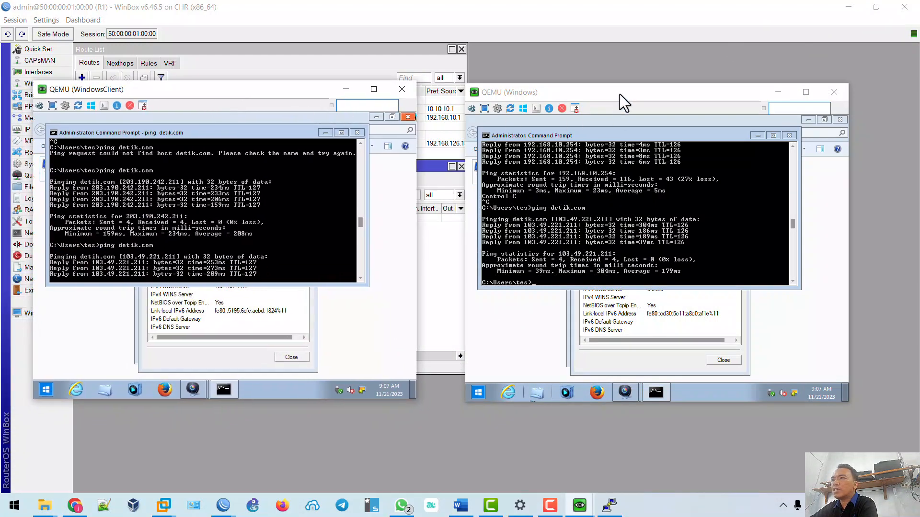
drag(621, 90, 622, 82)
key(Up)
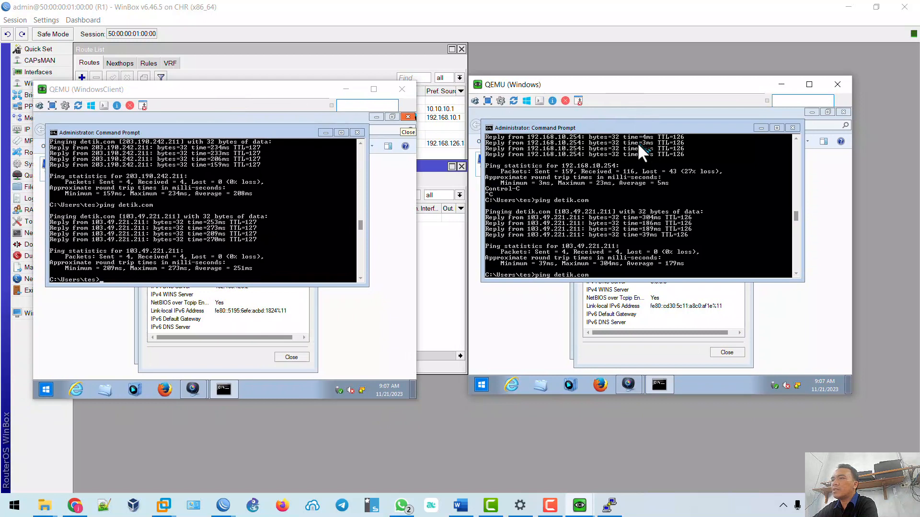
key(Return)
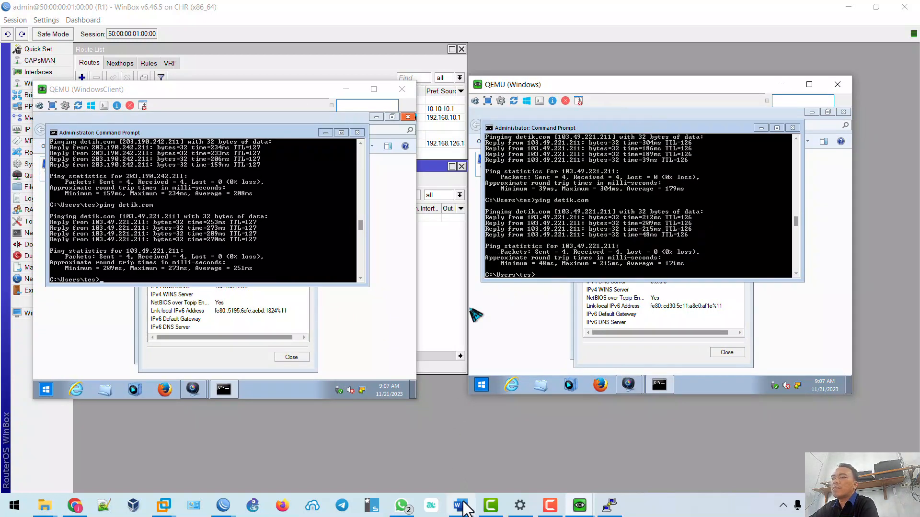
click(461, 505)
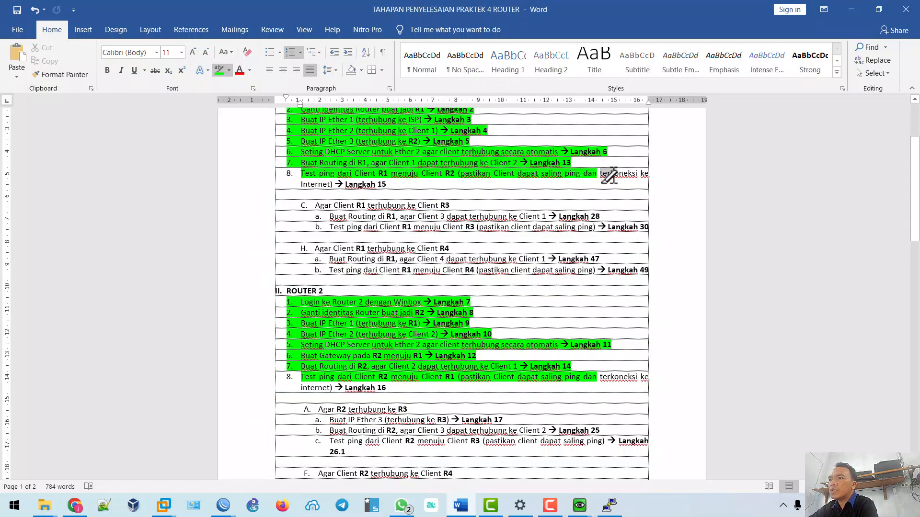
Finish highlighting item 8 under both routers and mark R2's 'Buat IP Ether 3 (terhubung ke R3)' step green.
mouse_move(600, 174)
mouse_down()
mouse_move(605, 182)
mouse_move(583, 185)
mouse_up()
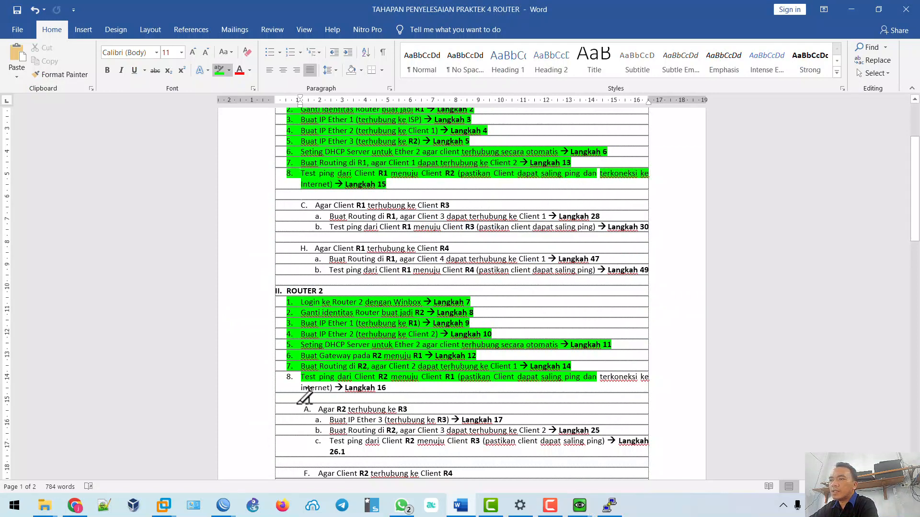
mouse_move(600, 373)
mouse_down()
mouse_move(623, 386)
mouse_move(596, 375)
mouse_move(618, 372)
mouse_move(616, 382)
mouse_up()
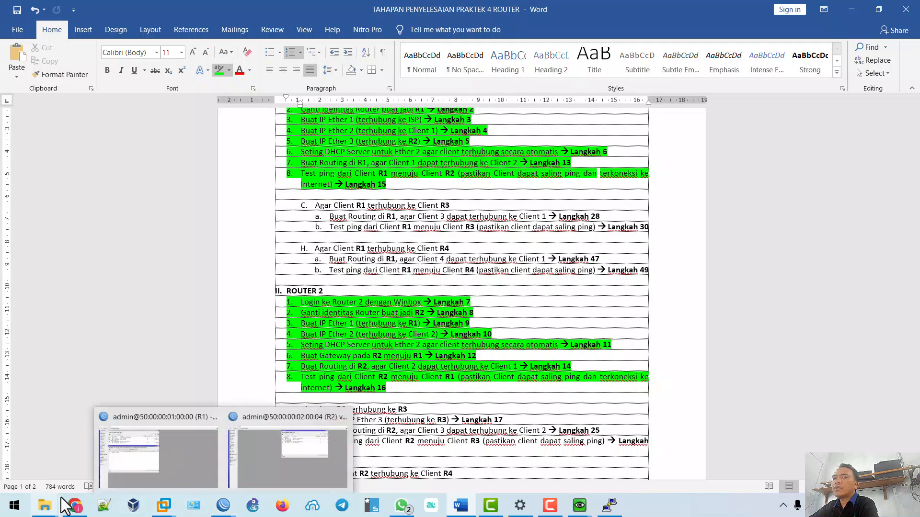
click(74, 505)
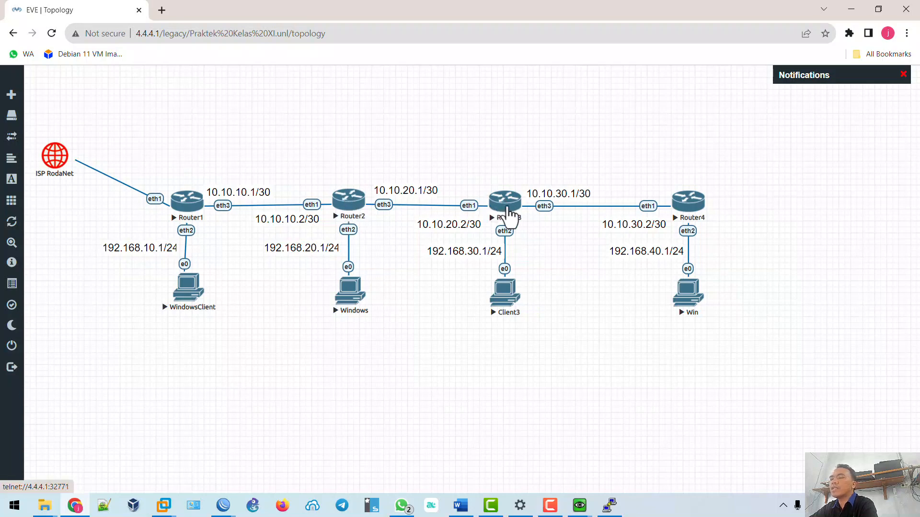
click(460, 506)
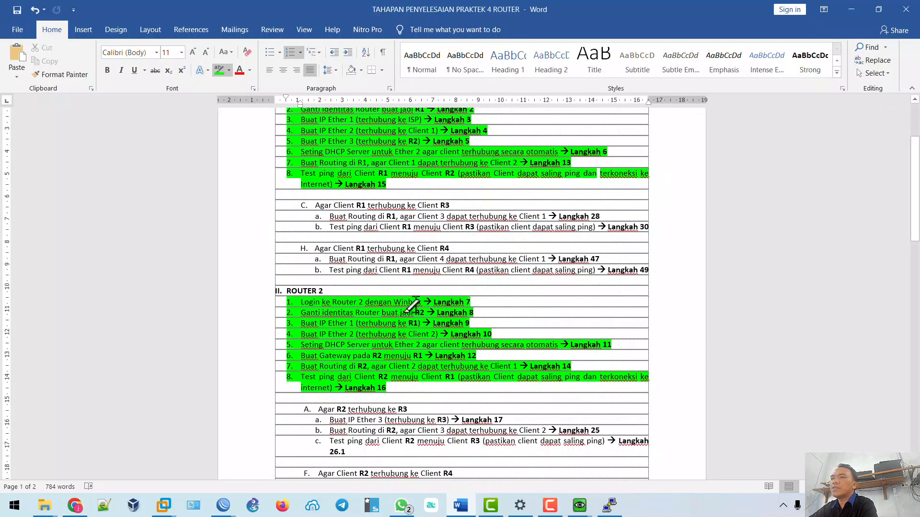
scroll(412, 312, down, 4)
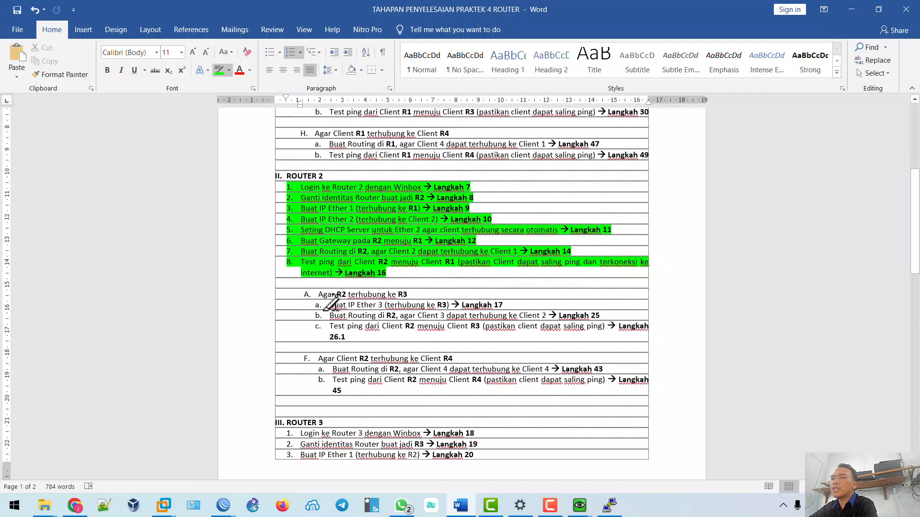
drag(332, 304, 512, 303)
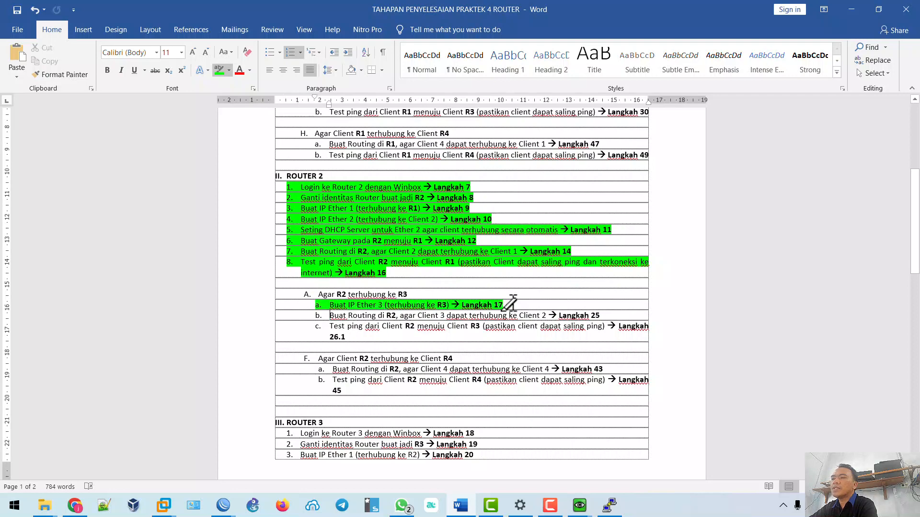
click(222, 507)
Add address 10.10.20.1/30 on ether3 to R2's IP address list.
click(260, 461)
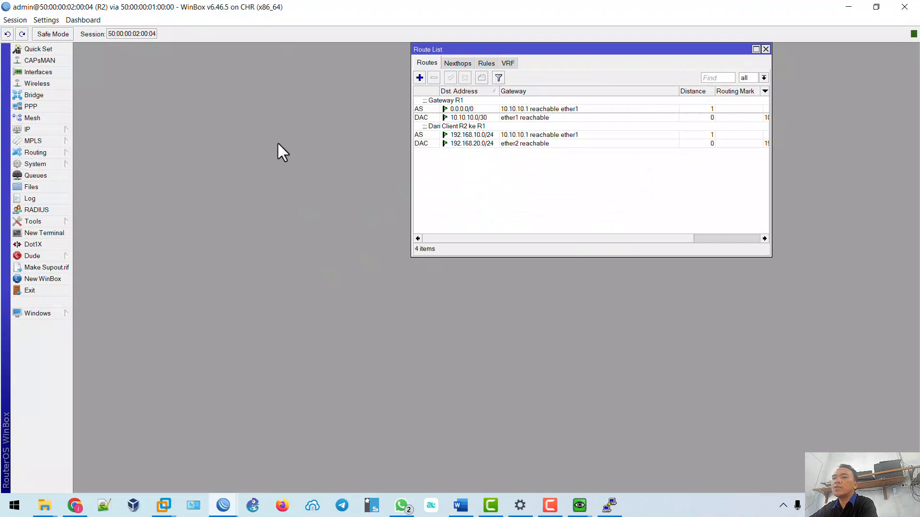
key(Escape)
click(60, 132)
click(93, 156)
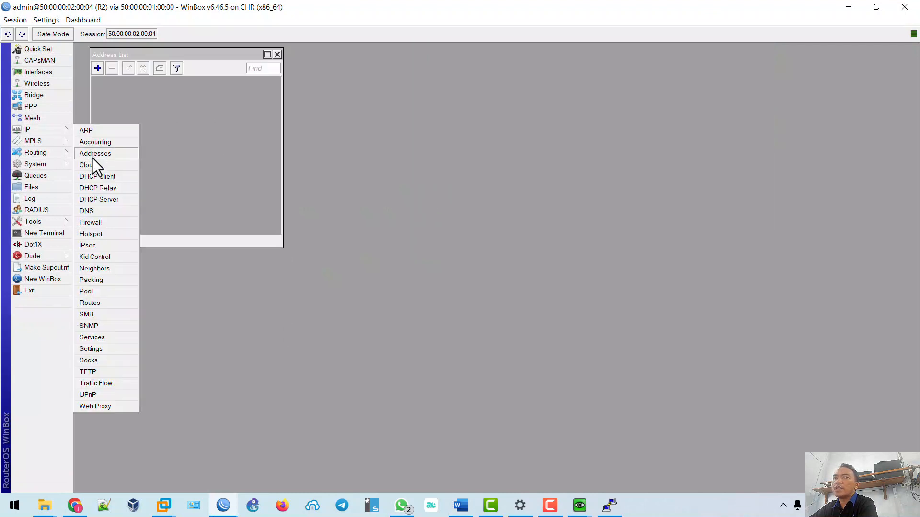
click(98, 68)
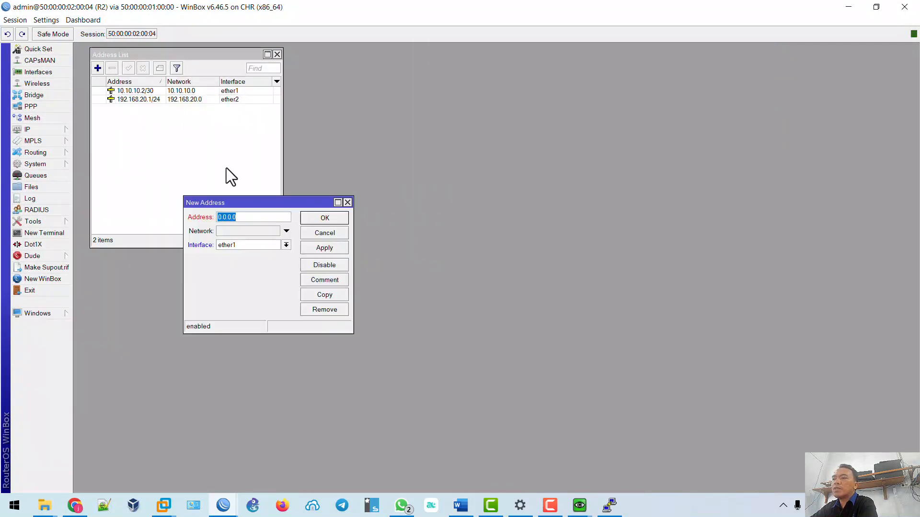
text(10.10.20.1/30)
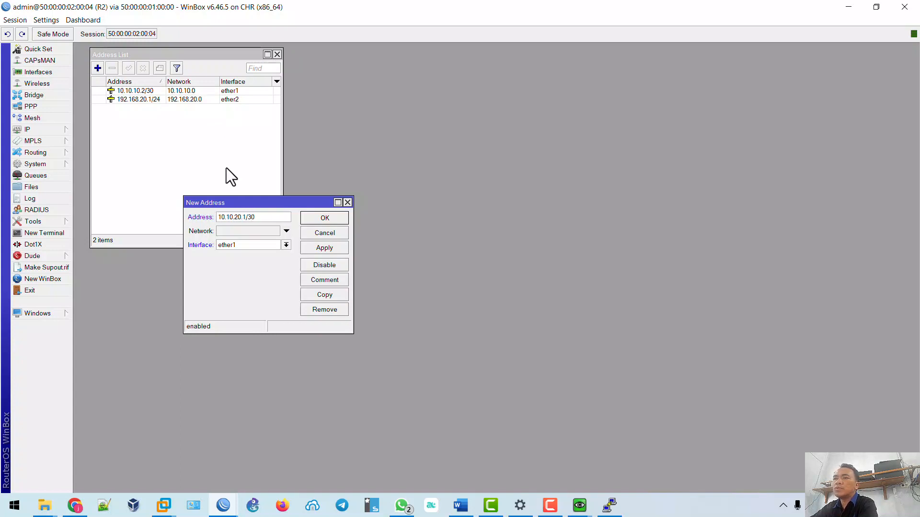
click(242, 245)
click(243, 271)
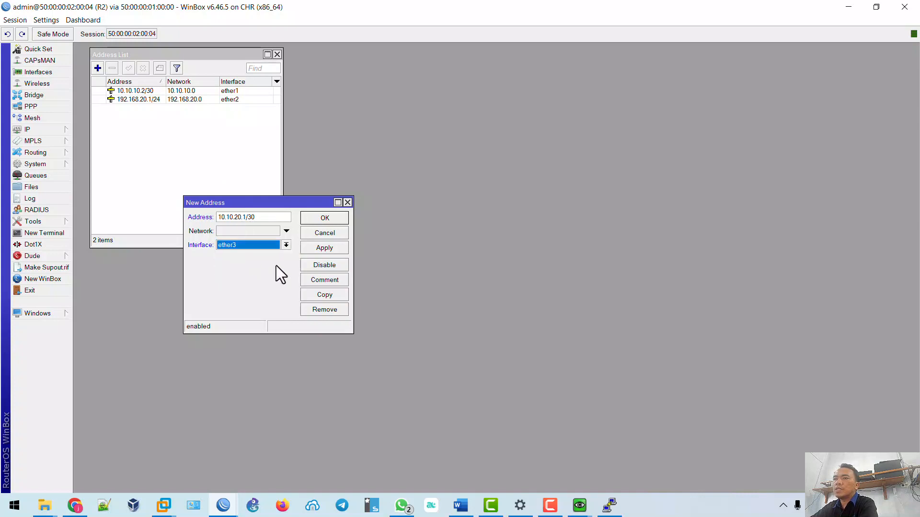
click(328, 249)
click(329, 219)
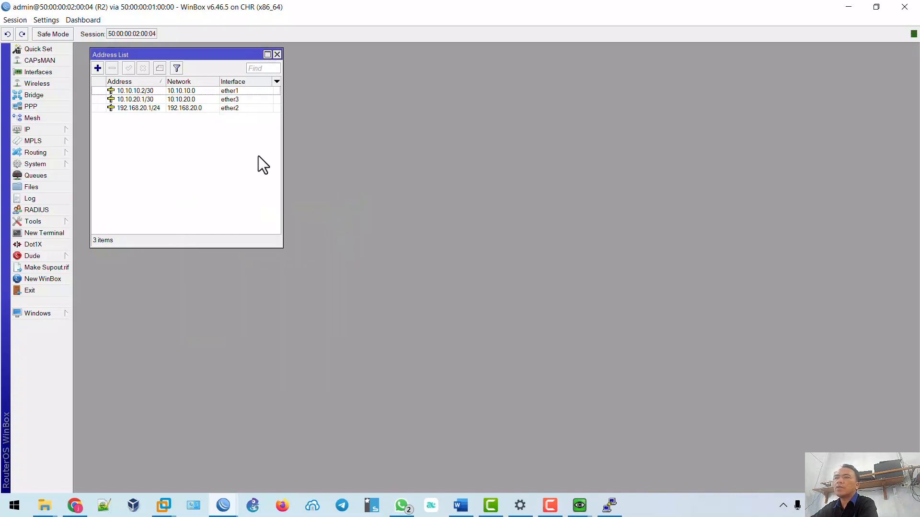
click(461, 506)
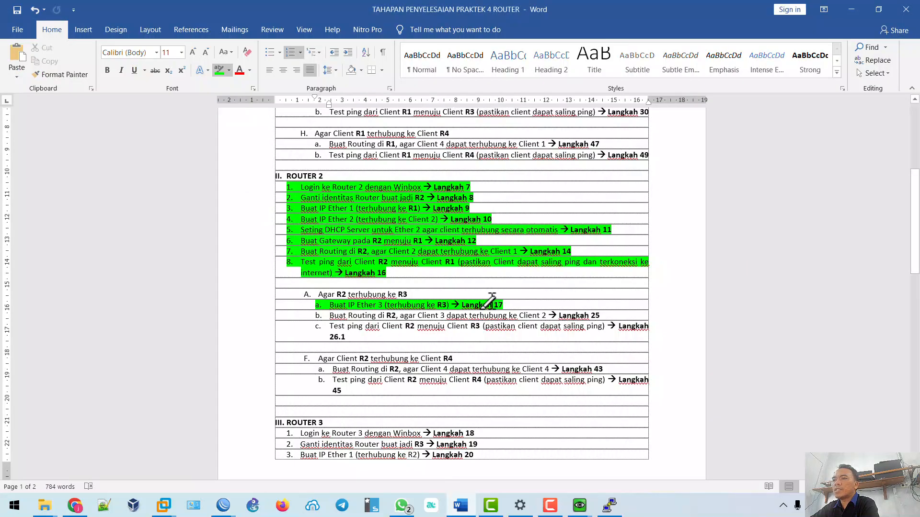
Scroll the checklist to the Router 3 steps and bring up the EVE topology in the browser.
scroll(489, 301, down, 10)
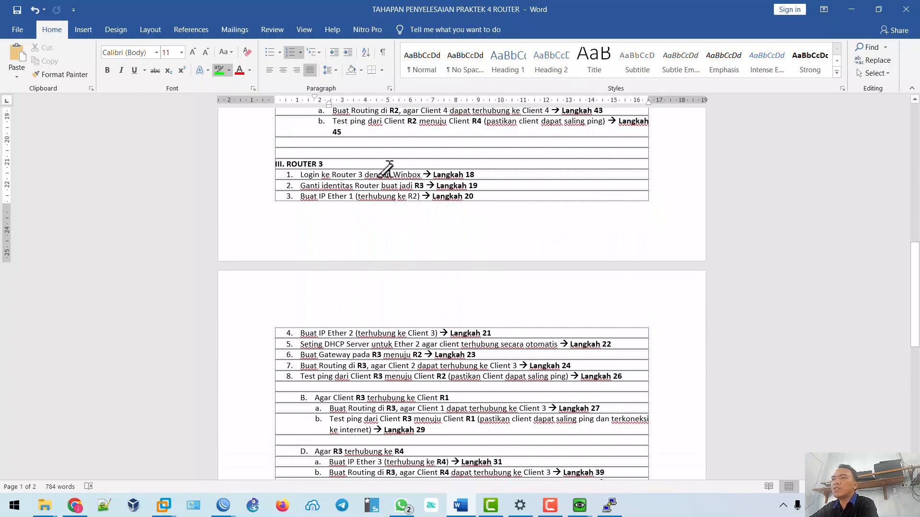
click(75, 505)
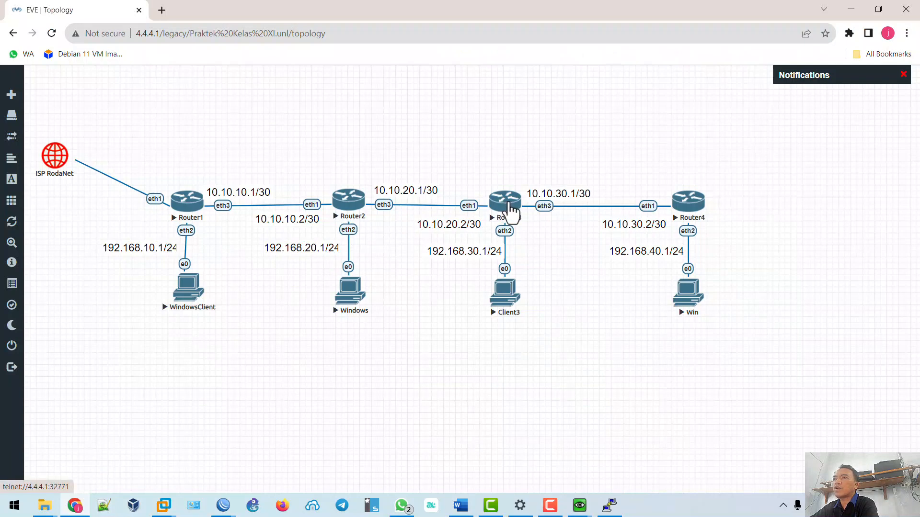
Log into Router3's console as admin, run 'tool romon set enabled=yes', then close PuTTY.
click(509, 205)
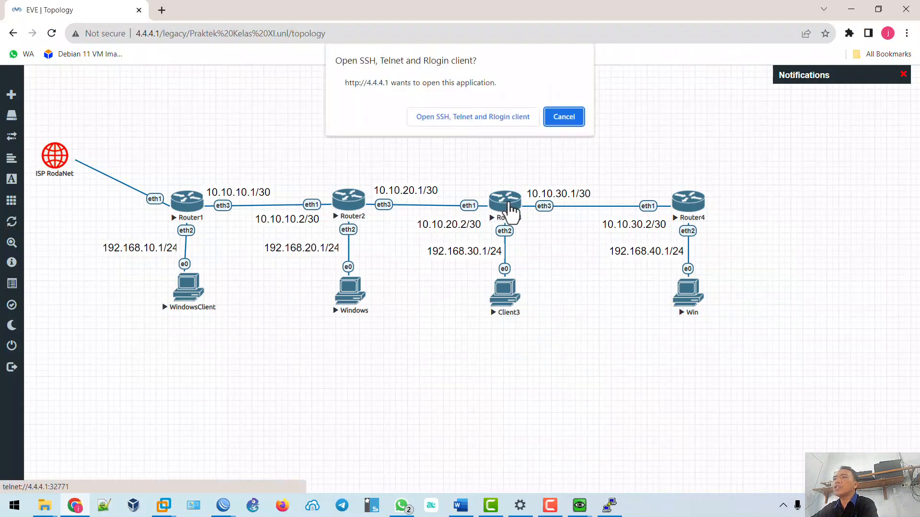
click(469, 118)
key(Return)
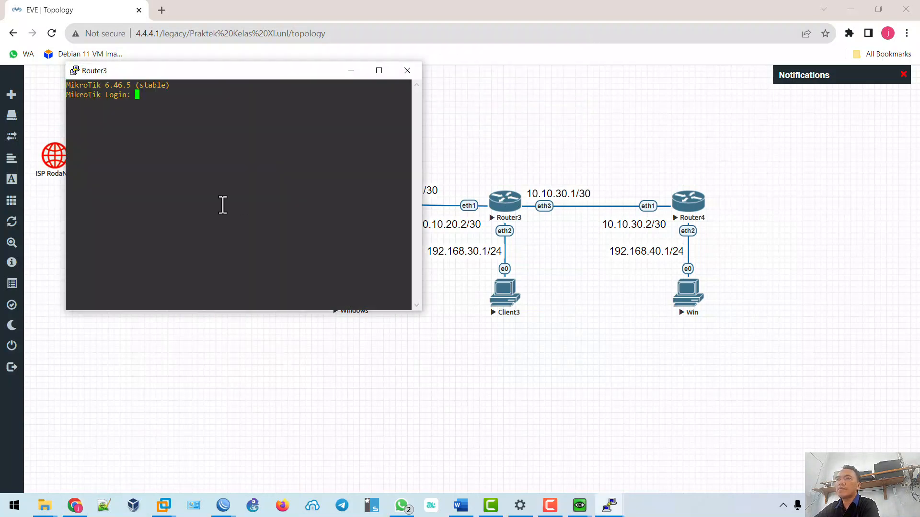
text(admin)
key(Return)
key(Return)
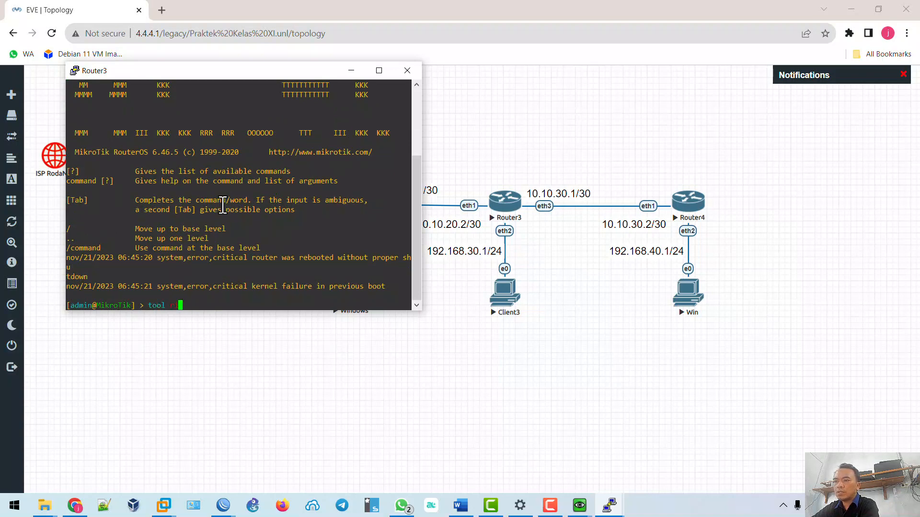
text(tool romon set enabled=yes)
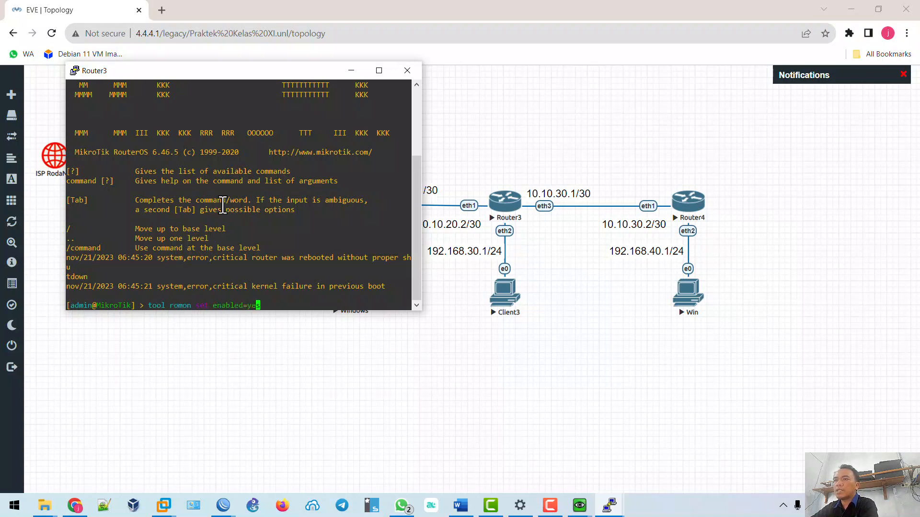
key(Return)
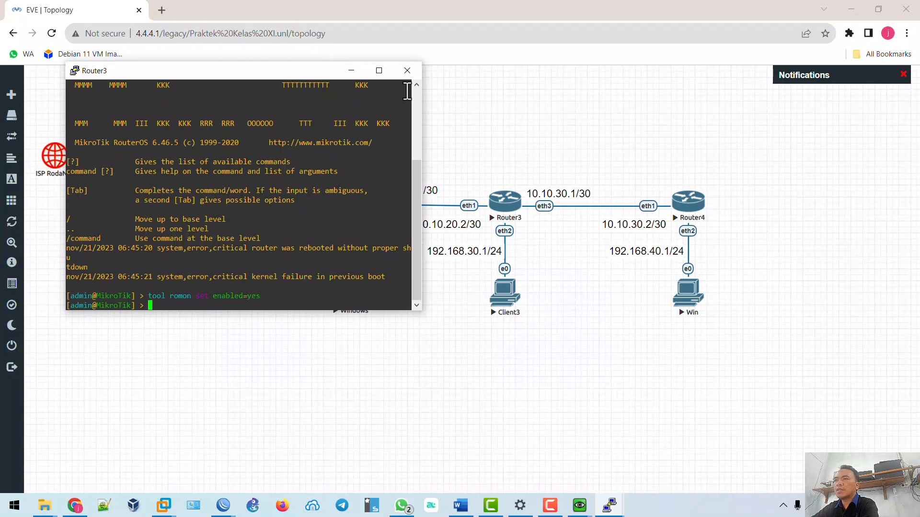
click(408, 71)
click(450, 296)
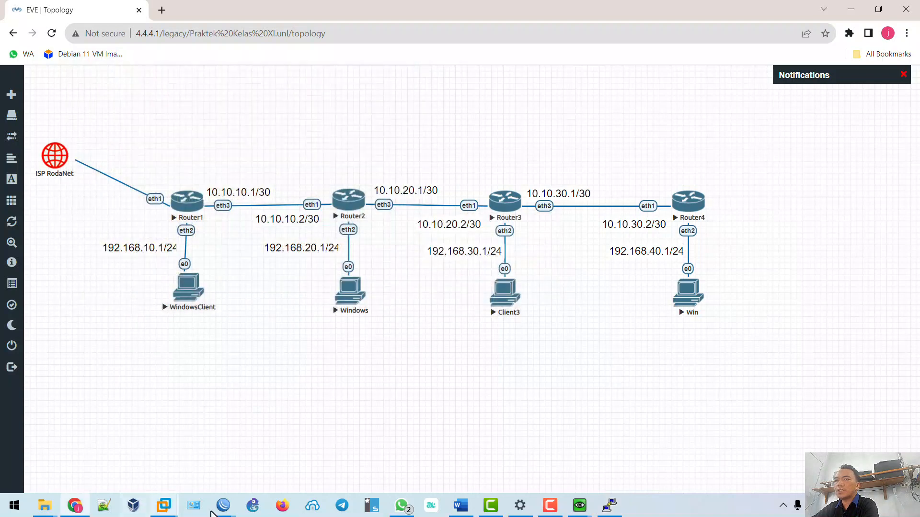
Connect via RoMON to router 50:00:00:03:00:04 and maximize its WinBox session.
mouse_move(224, 506)
click(280, 467)
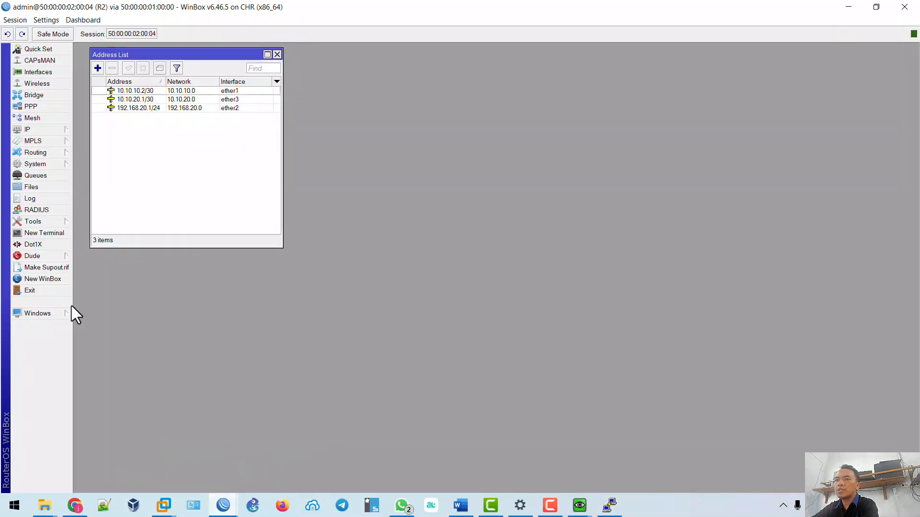
click(45, 279)
click(240, 95)
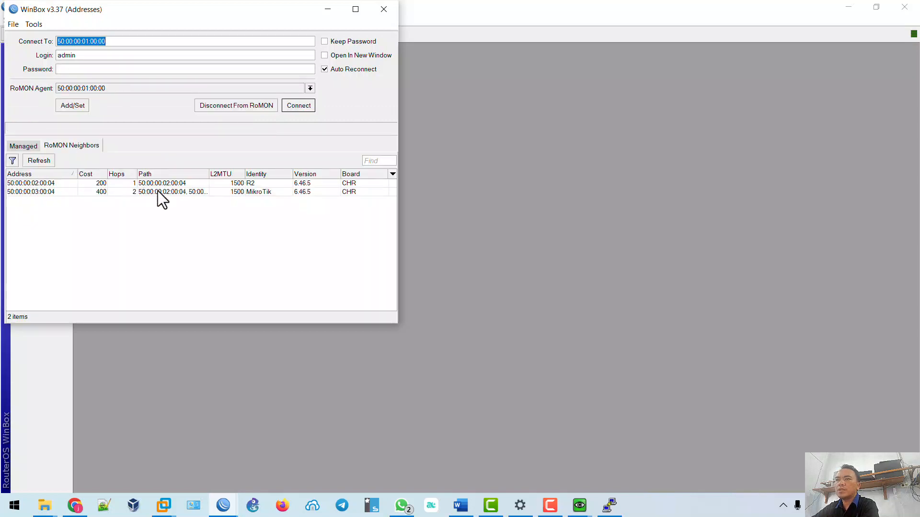
click(255, 193)
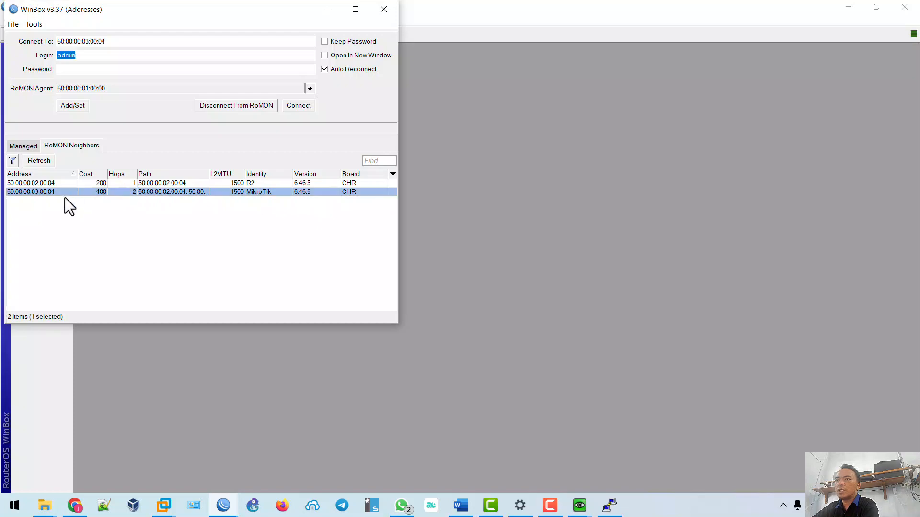
click(299, 105)
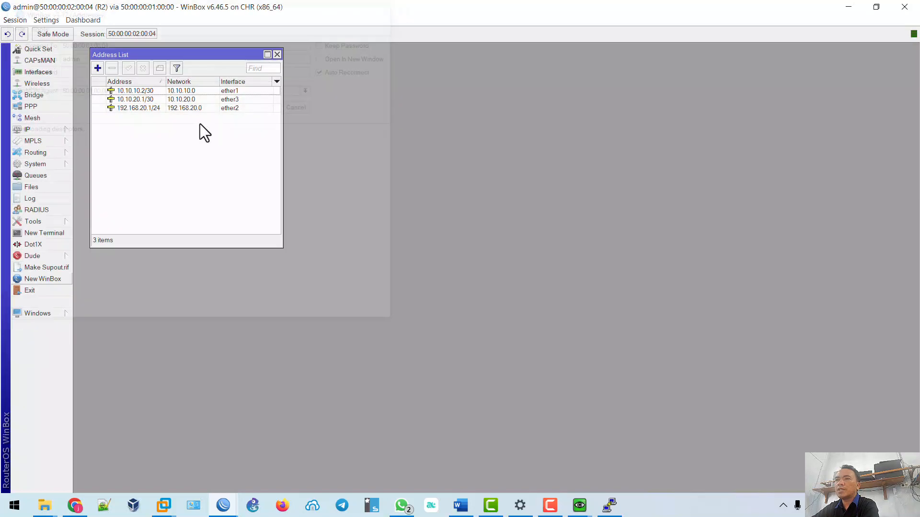
click(606, 121)
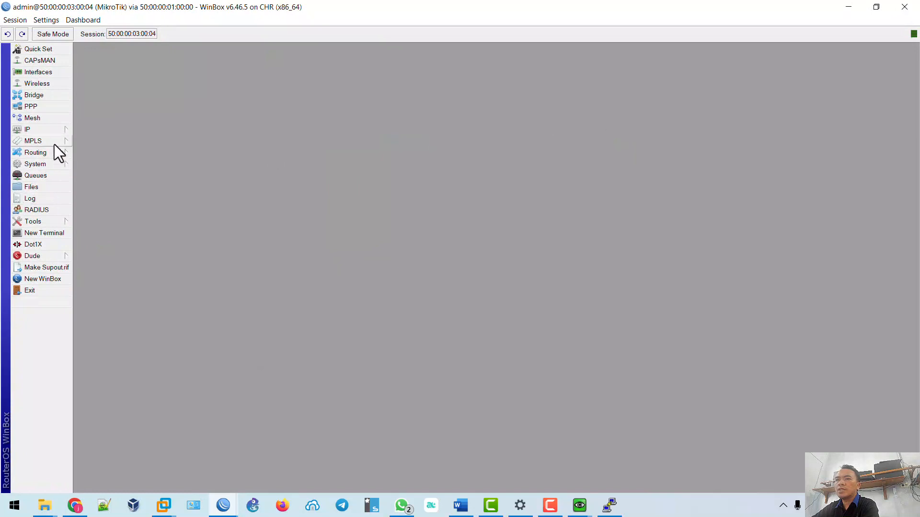
Rename the router's system identity from MikroTik to R3.
click(50, 165)
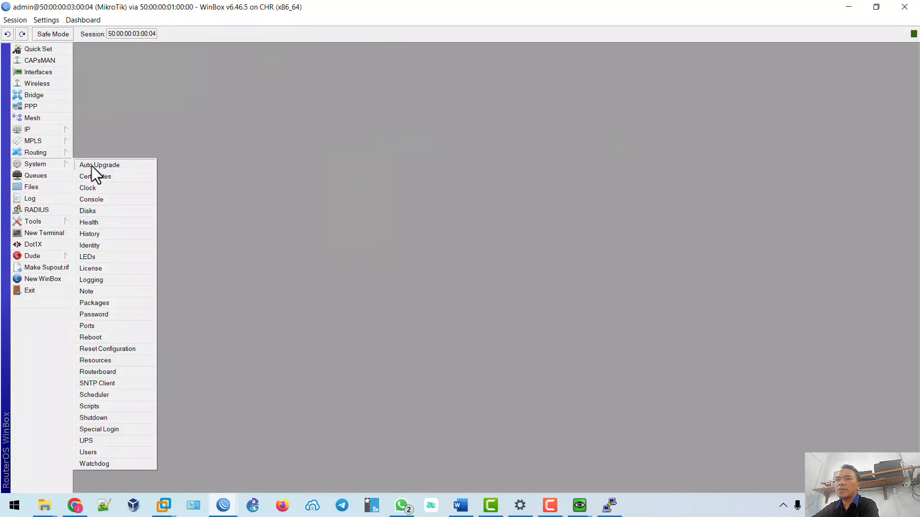
click(99, 246)
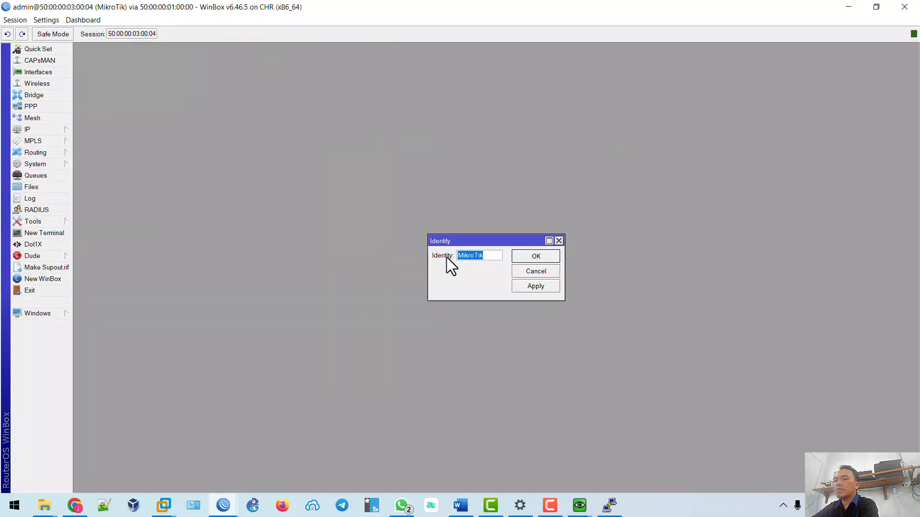
text(R3)
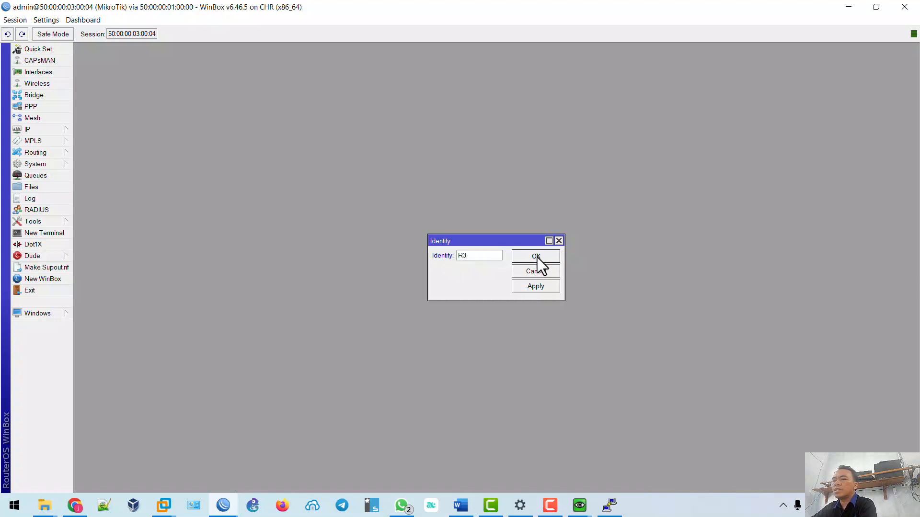
click(537, 256)
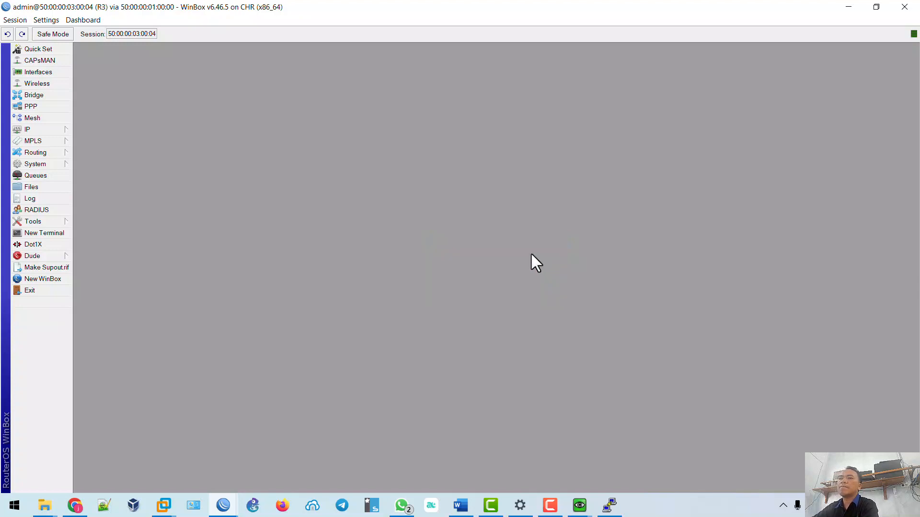
Review Router3 and Client3 in the EVE-NG topology, then return to the Word checklist's ROUTER 3 section.
click(78, 509)
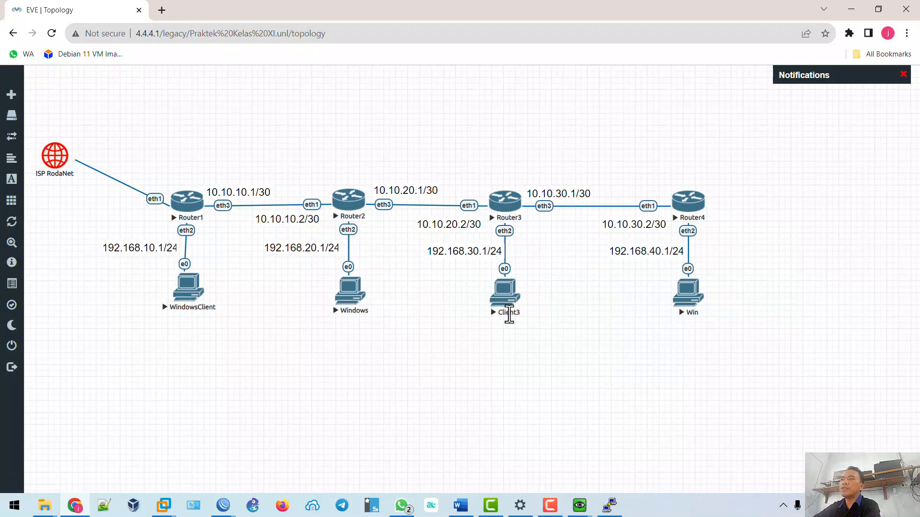
click(459, 504)
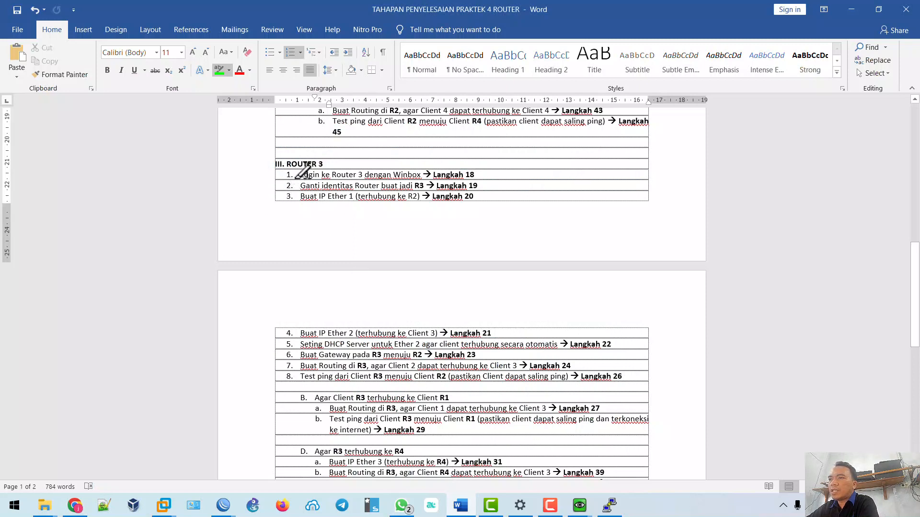
Highlight Router 3 steps 1–3 green in Word, then return to R3's WinBox window.
drag(293, 176, 479, 176)
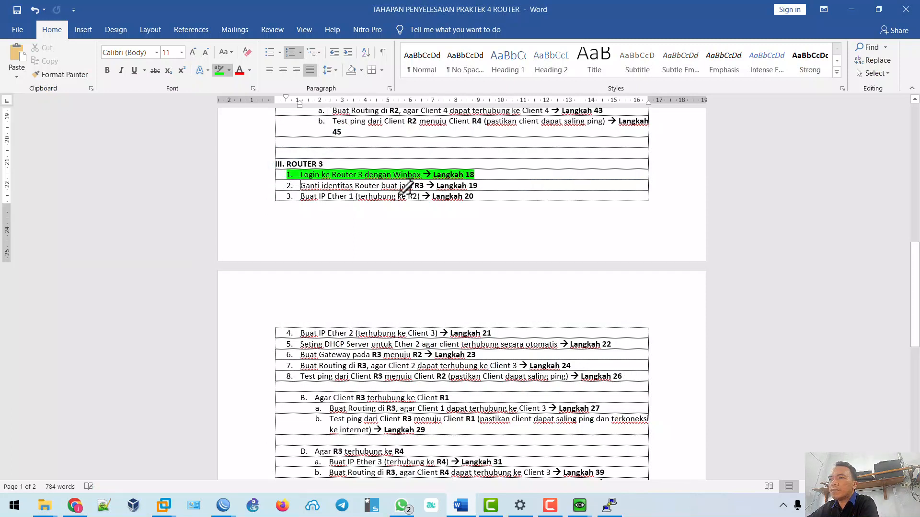
drag(293, 186, 500, 186)
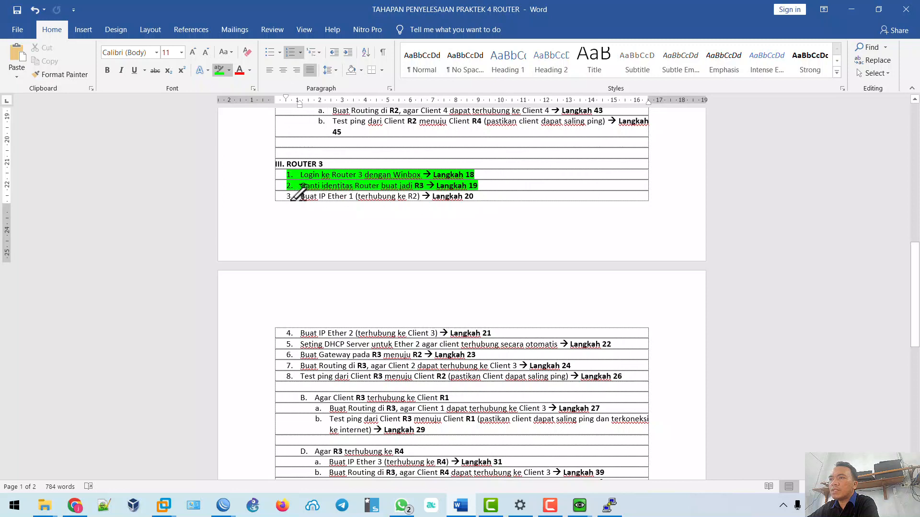
drag(294, 196, 479, 196)
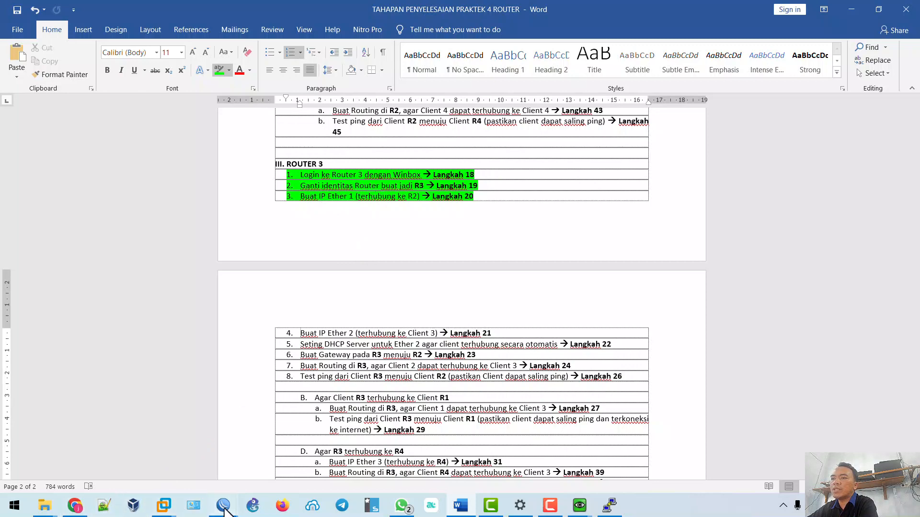
mouse_move(223, 505)
click(349, 451)
Add address 10.10.20.2/30 on ether1 to R3, checking the topology for the link address.
click(64, 132)
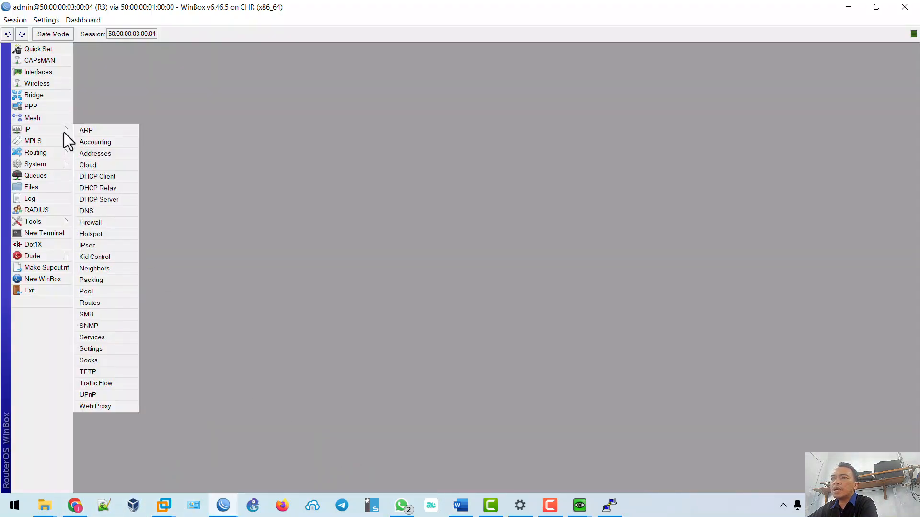
click(86, 153)
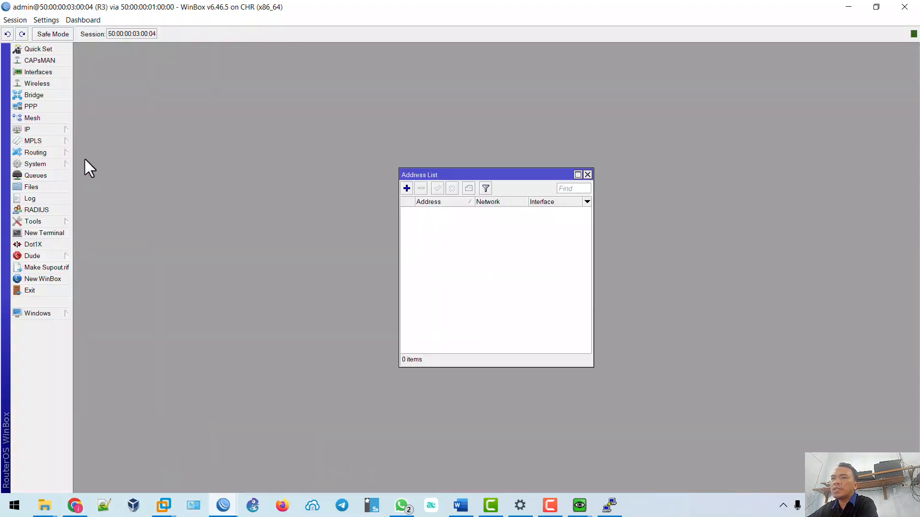
click(405, 189)
text(10)
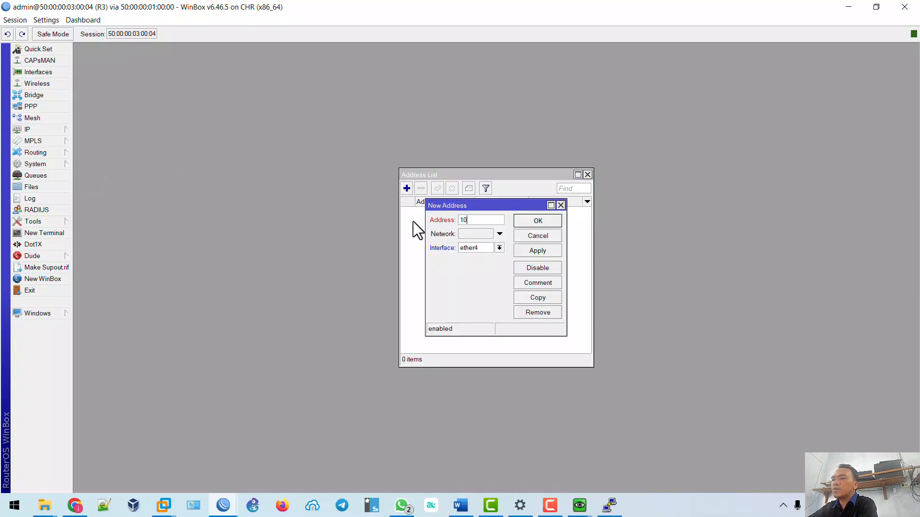
text(.10.20.2/30)
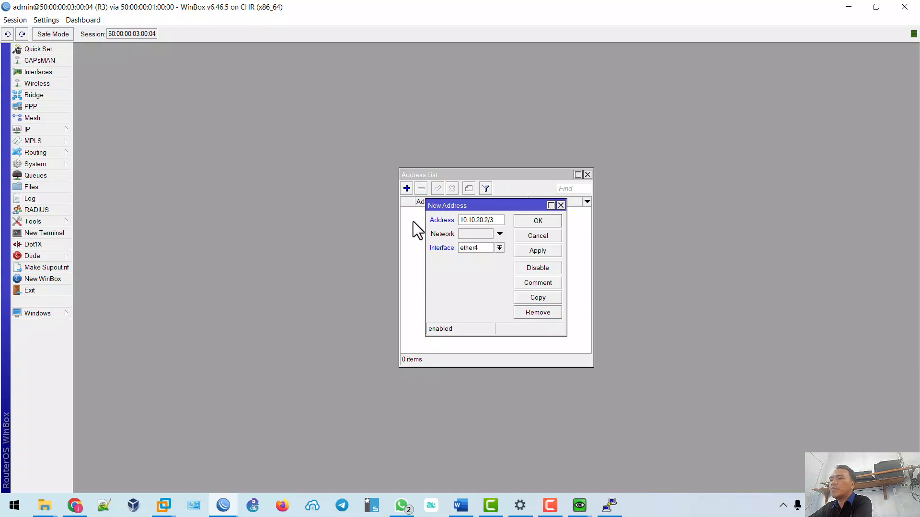
click(86, 507)
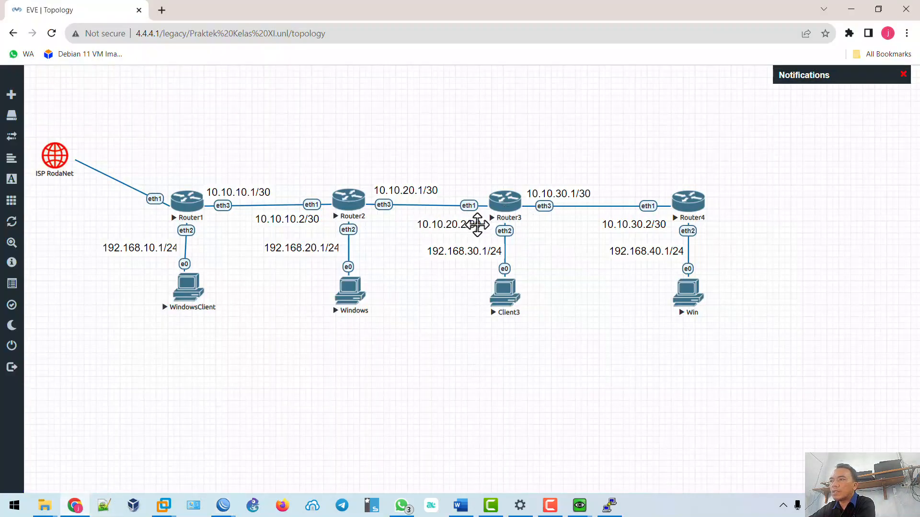
click(852, 11)
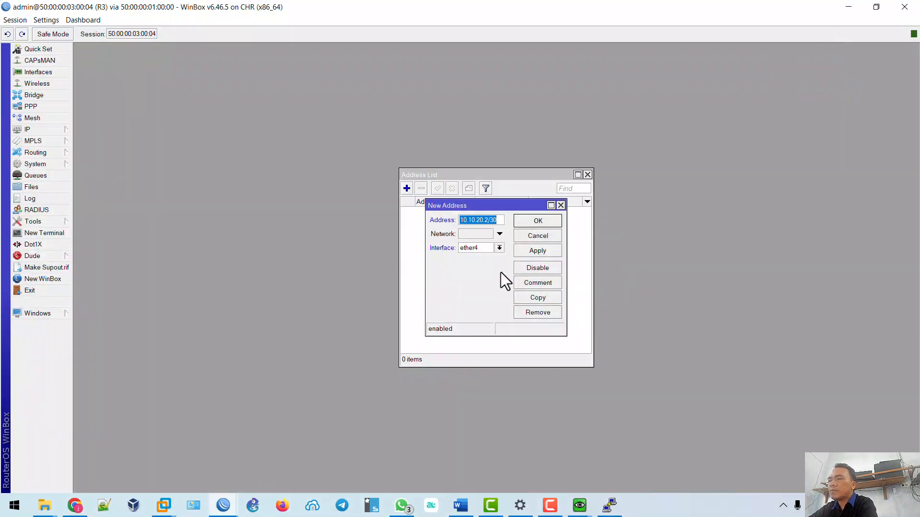
click(498, 248)
click(492, 257)
click(537, 250)
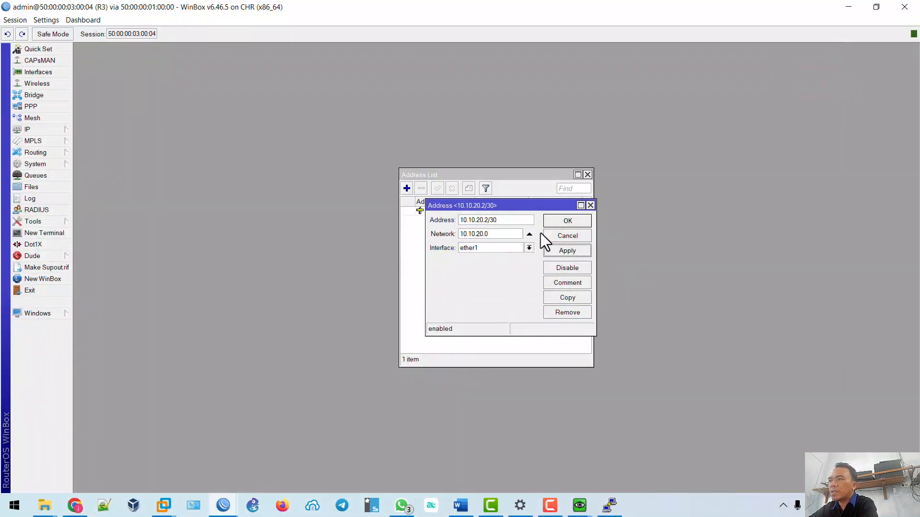
click(562, 225)
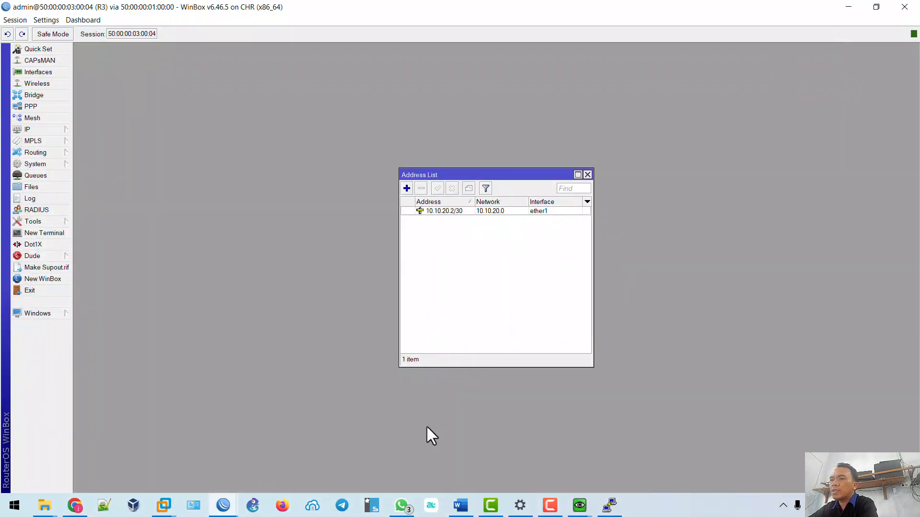
click(460, 505)
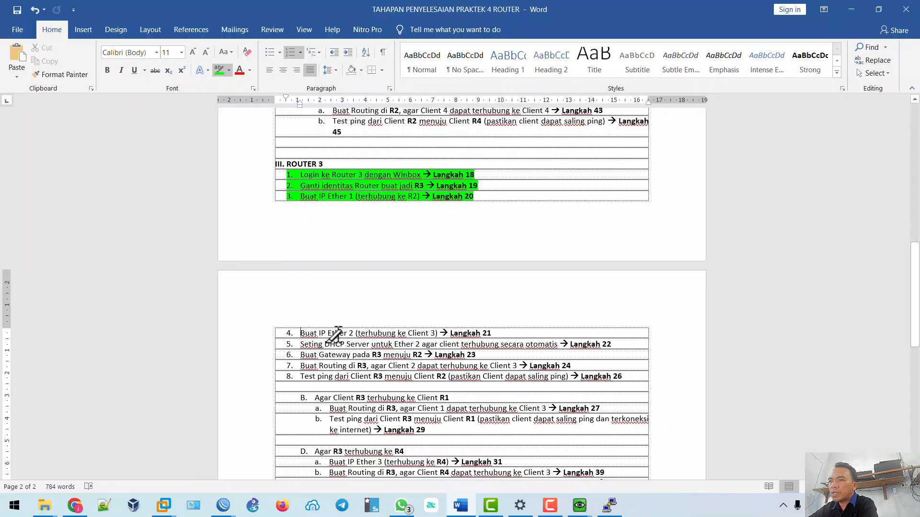
Look up Router3's eth2 address 192.168.30.1/24 on the EVE topology, then return to R3's WinBox.
click(80, 506)
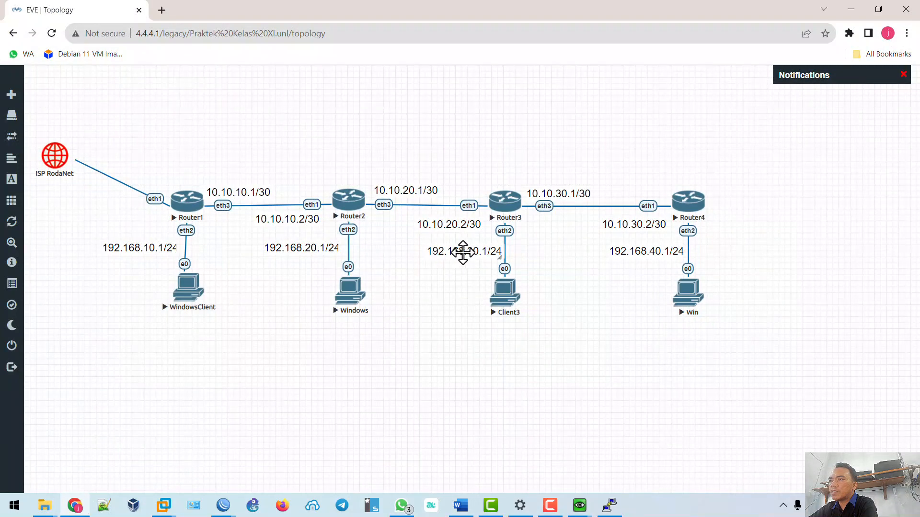
mouse_move(225, 507)
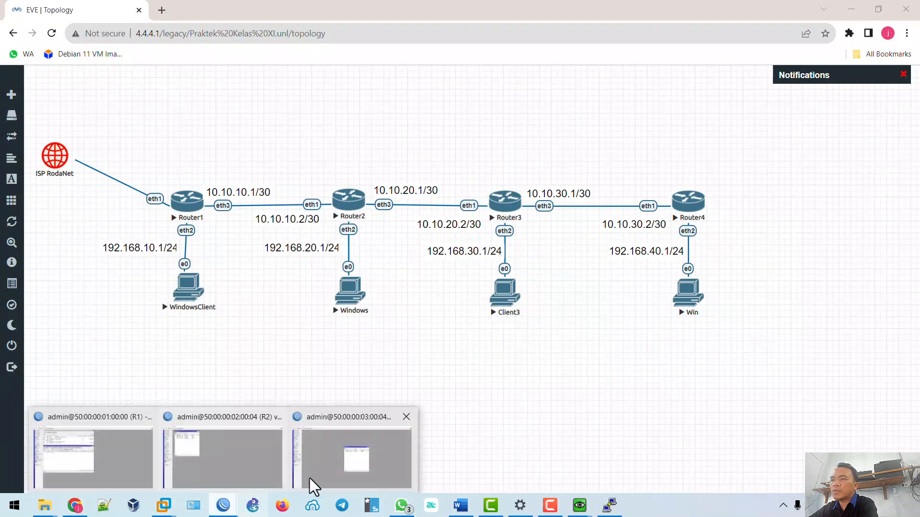
click(313, 485)
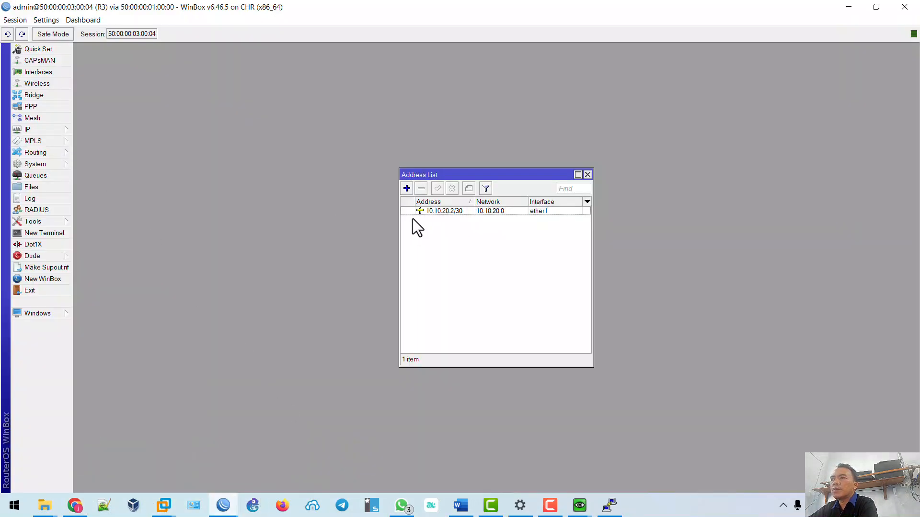
Add a second R3 address, 192.168.30.1/24 on ether2.
click(406, 189)
text(192.168.30.1/24)
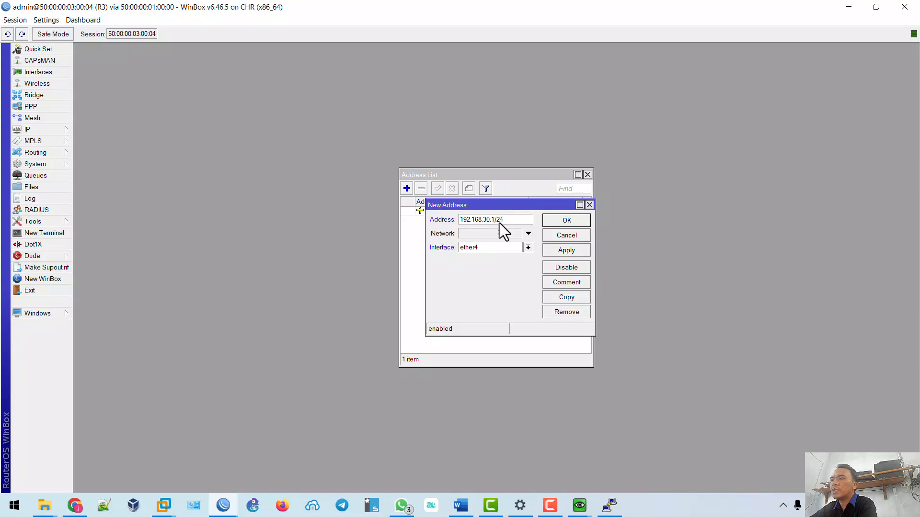
click(501, 248)
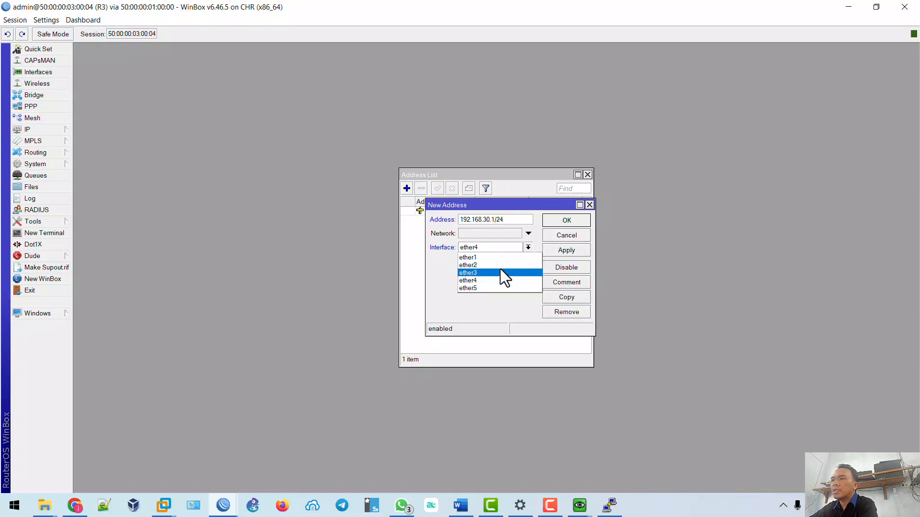
click(498, 264)
click(565, 251)
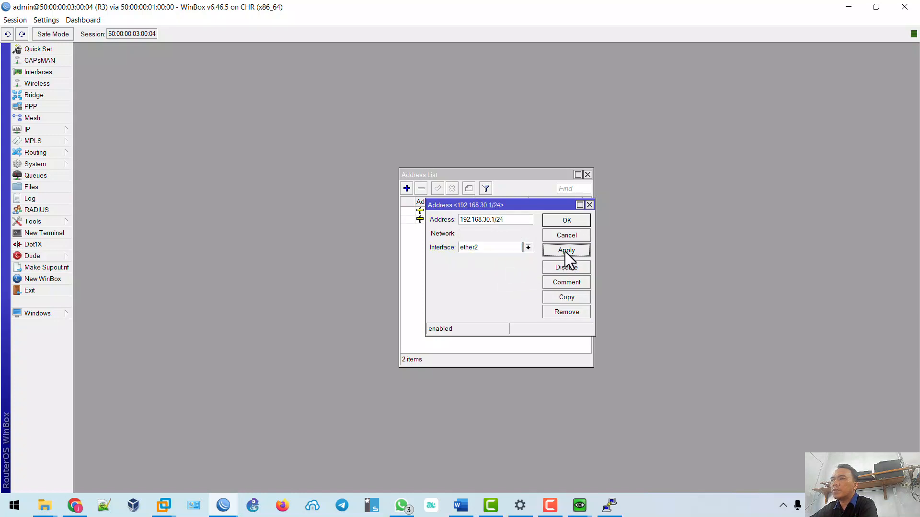
click(567, 222)
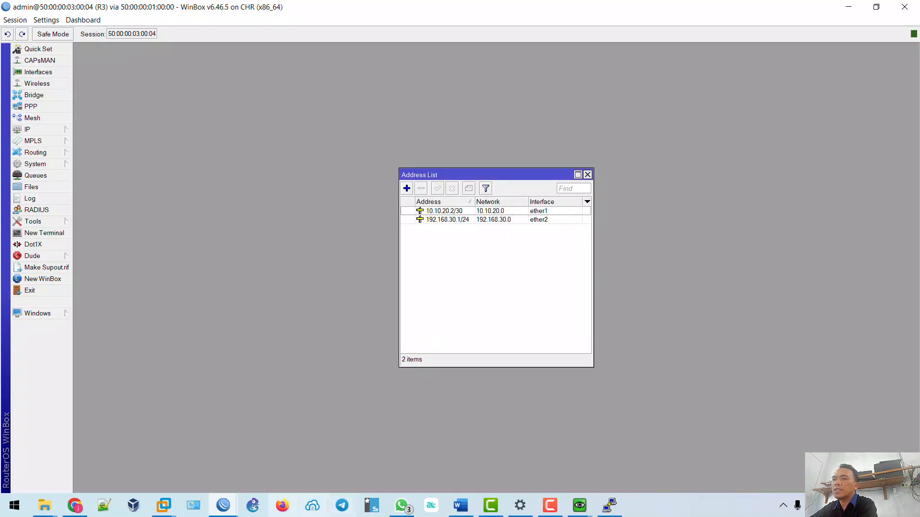
click(461, 505)
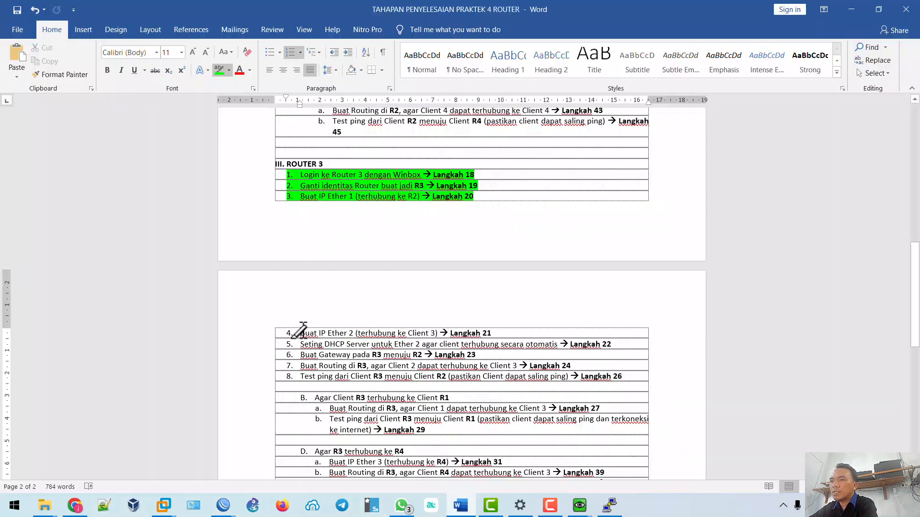
Highlight Router 3 steps 4 (Ether 2 IP) and 5 (DHCP server) green, then return to R3's WinBox.
drag(300, 332, 493, 324)
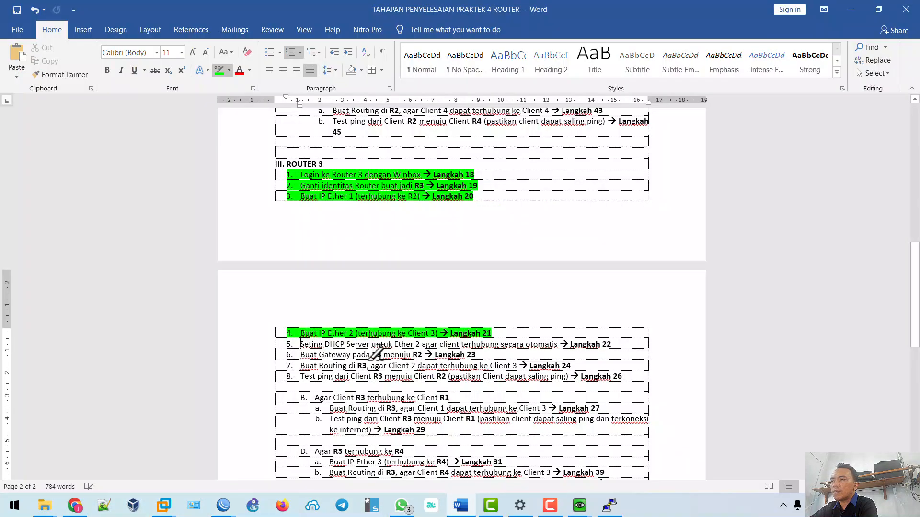
drag(300, 344, 623, 343)
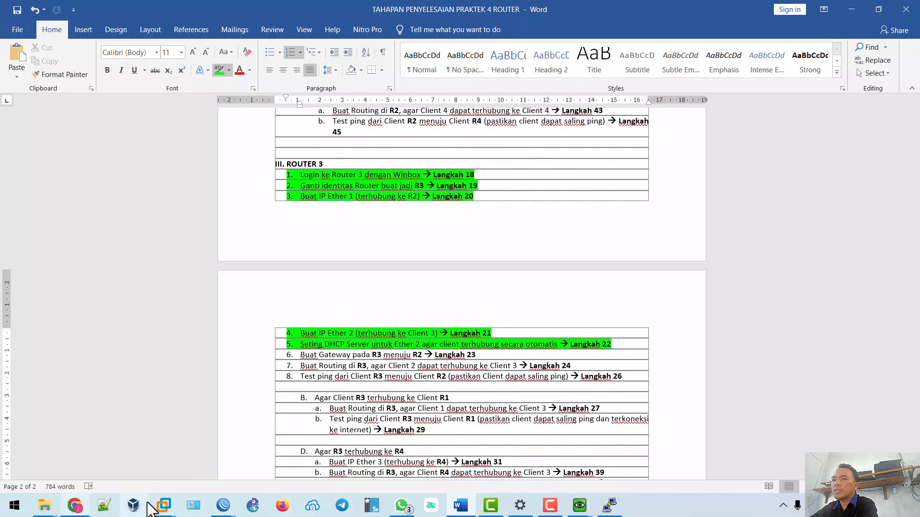
mouse_move(223, 505)
click(307, 471)
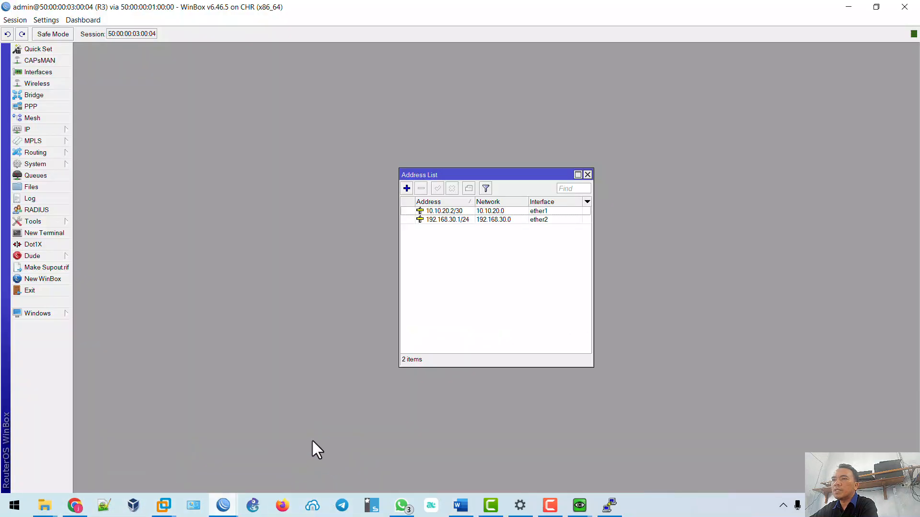
Run DHCP Setup on R3's ether2: server dhcp1, pool dhcp_pool0, DNS 8.8.8.8, lease 00:10:00.
click(52, 129)
click(117, 202)
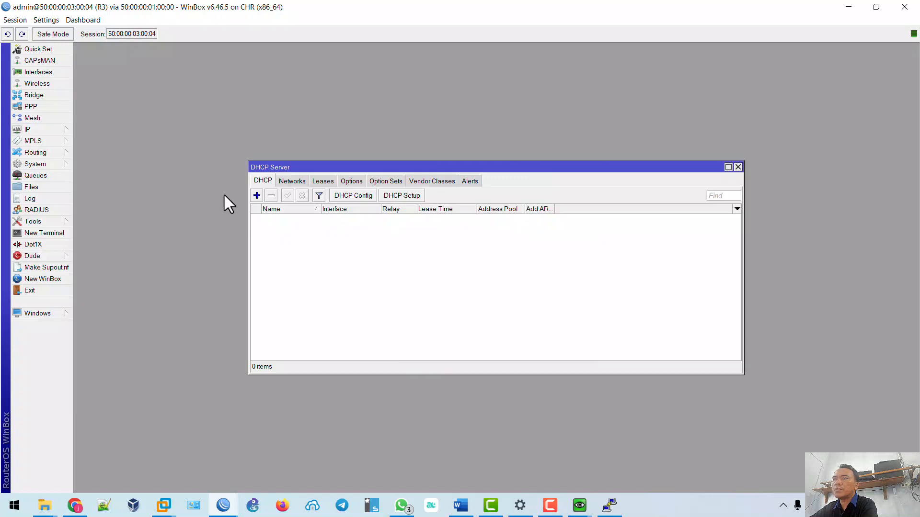
click(398, 196)
click(488, 266)
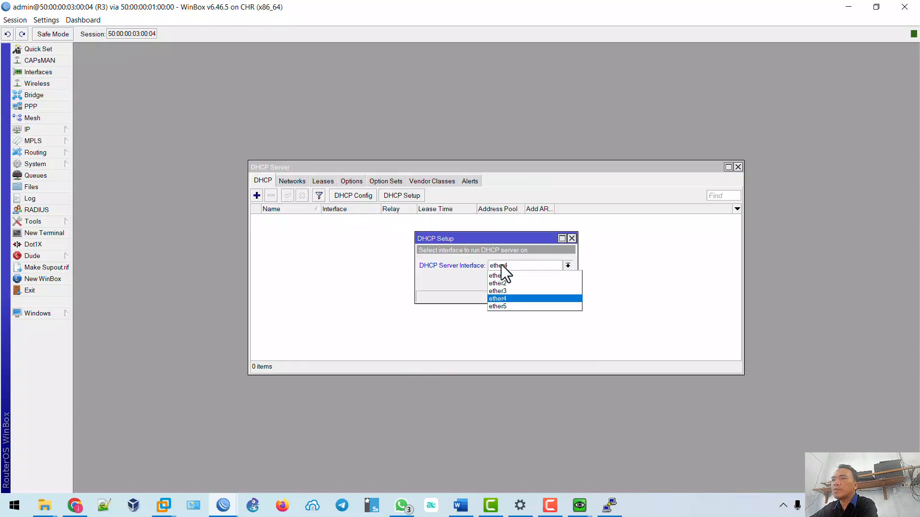
click(505, 282)
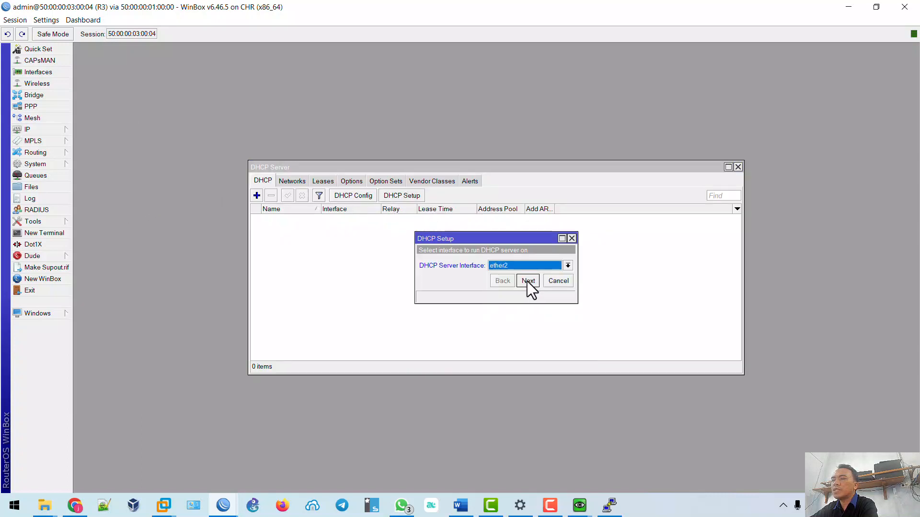
click(527, 280)
click(527, 281)
click(527, 280)
click(527, 280)
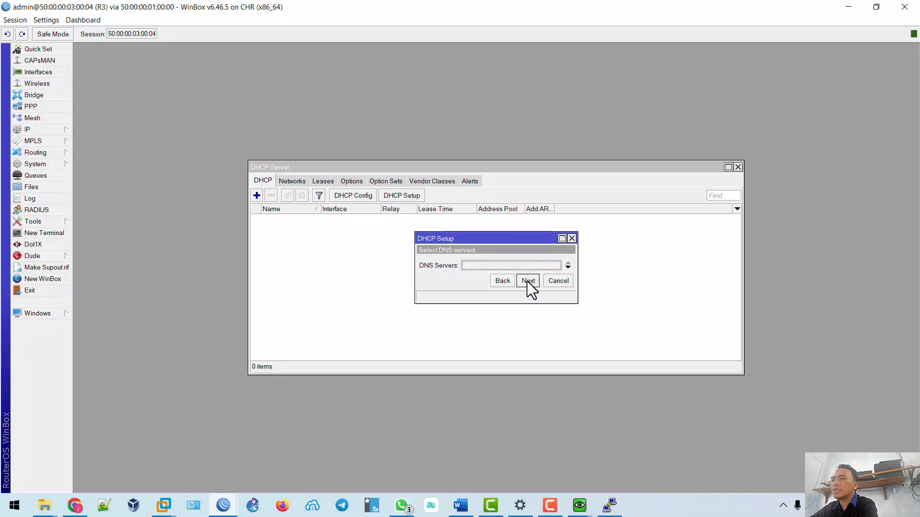
text(8.8.8.8)
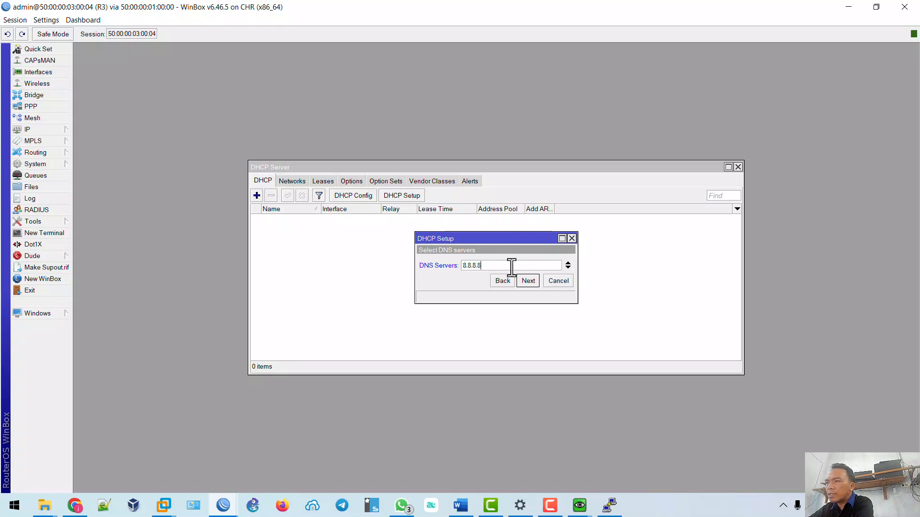
click(529, 282)
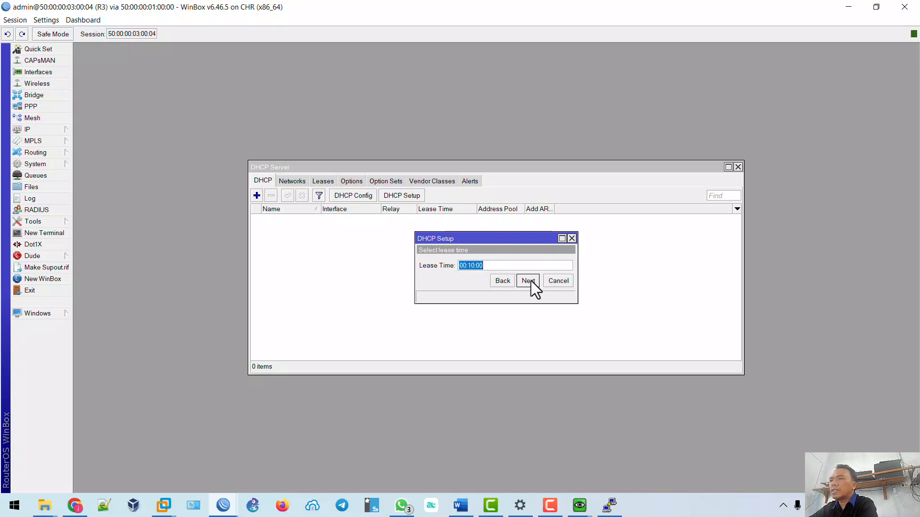
click(531, 281)
click(503, 263)
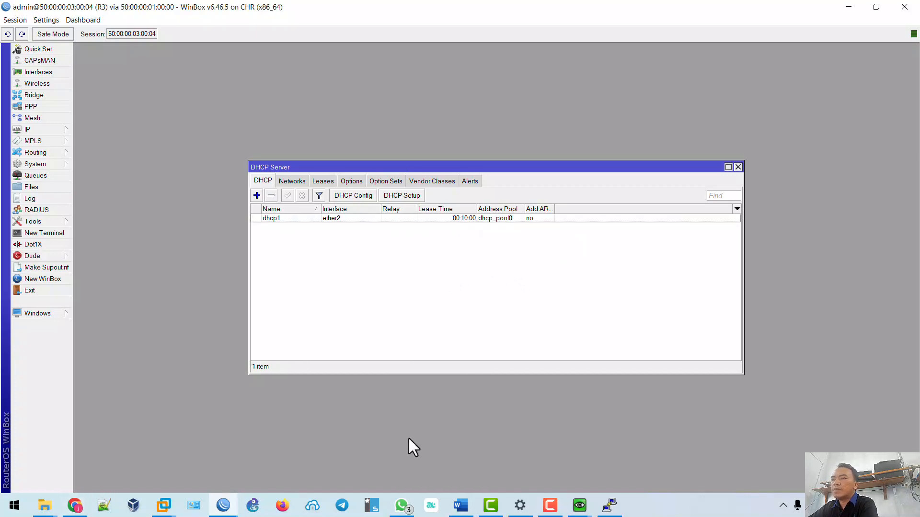
Open Client3's console from the EVE-NG topology and check its current connection details.
click(75, 505)
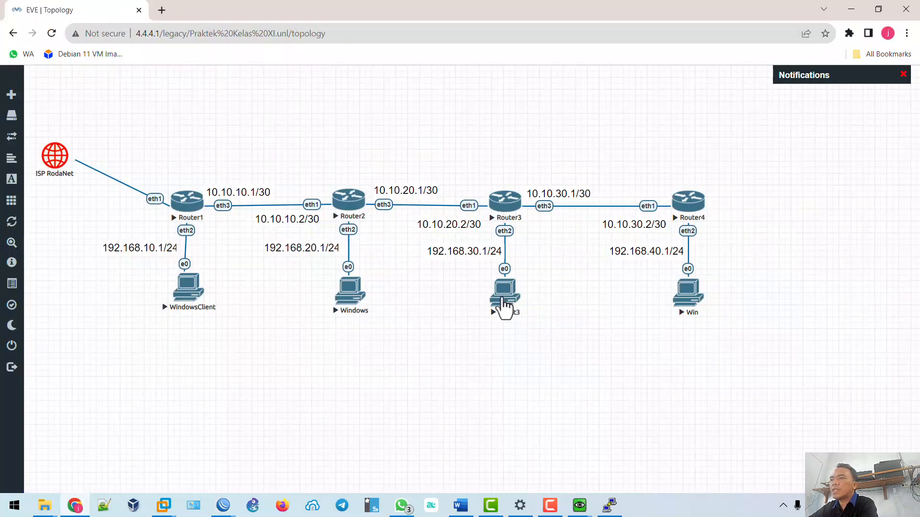
click(505, 300)
click(484, 120)
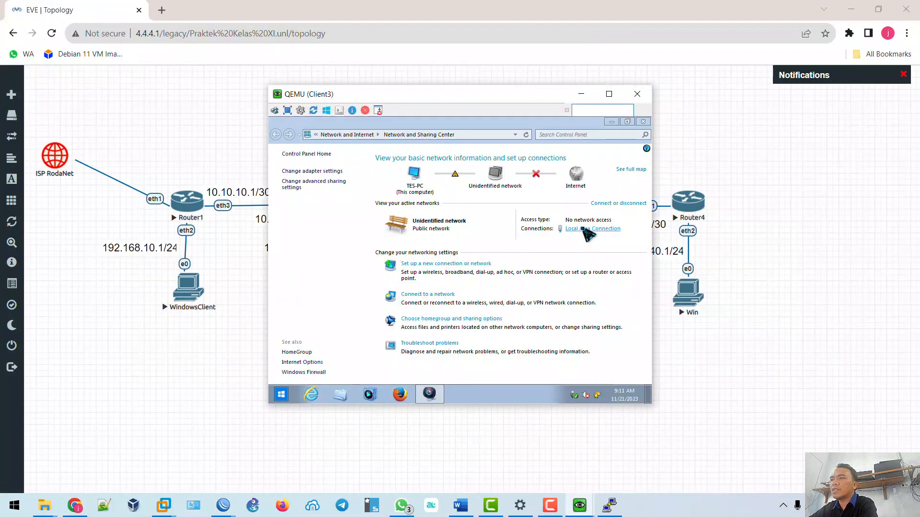
click(582, 229)
click(408, 250)
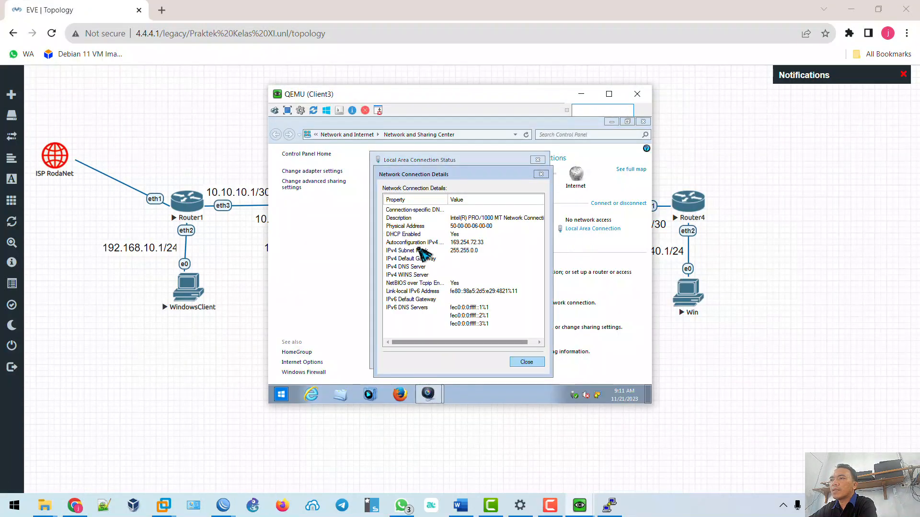
key(Escape)
key(Escape)
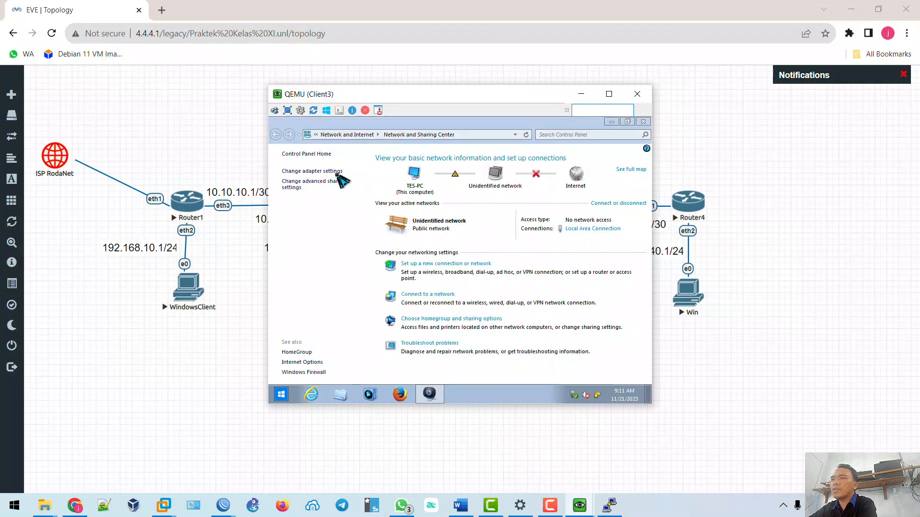
Disable and re-enable Client3's Local Area Connection to obtain 192.168.30.254 with gateway 192.168.30.1.
click(335, 171)
right_click(335, 174)
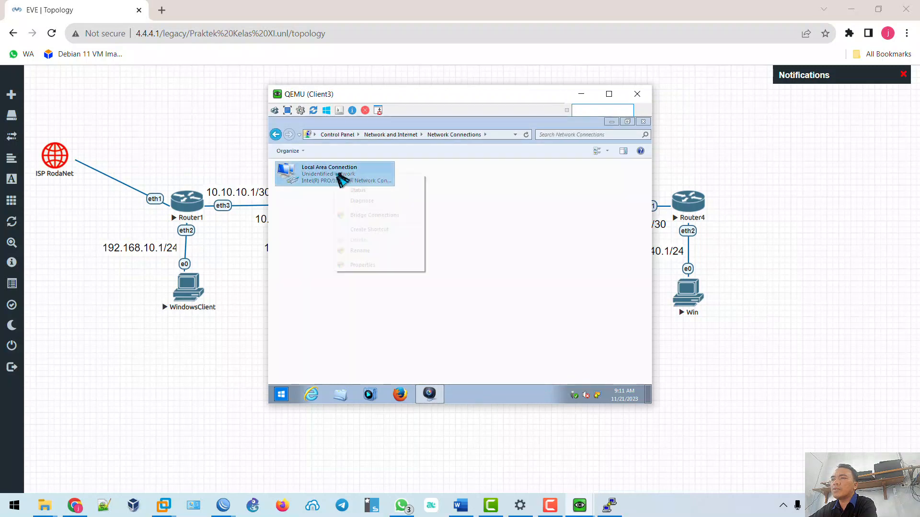
click(359, 179)
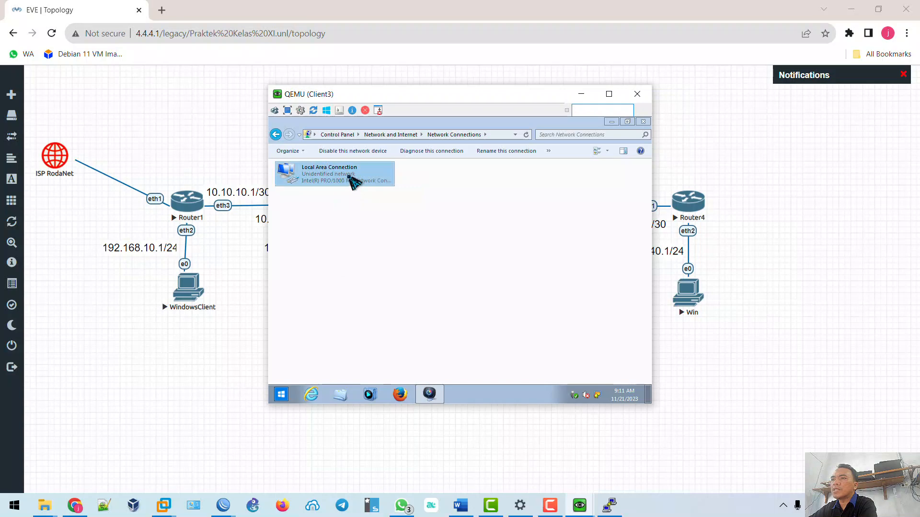
right_click(357, 182)
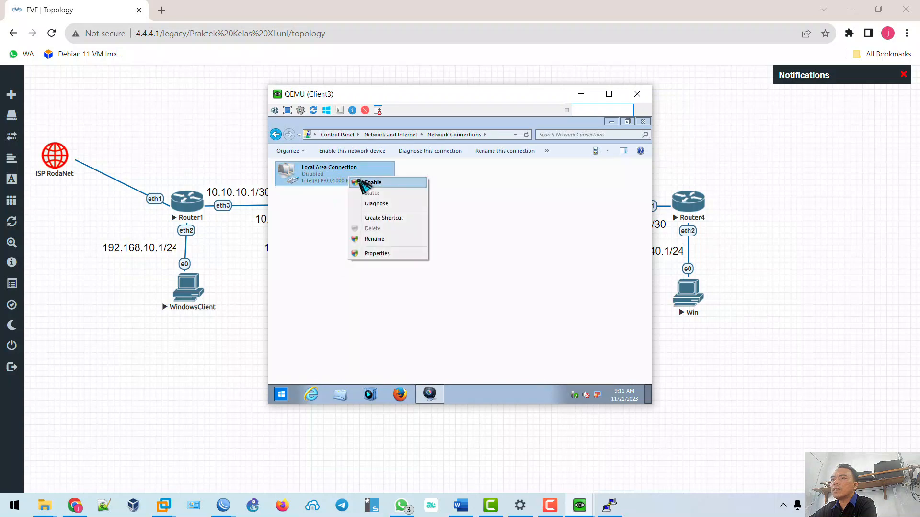
click(360, 183)
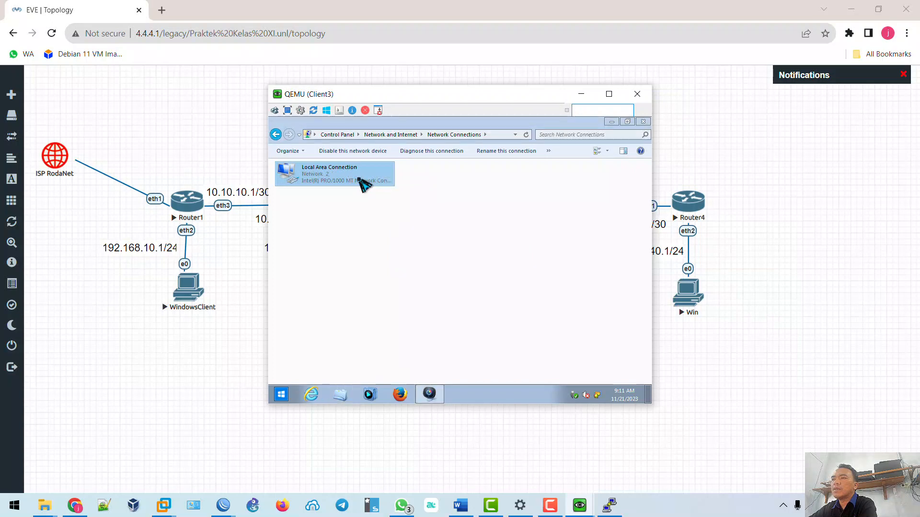
double_click(360, 183)
click(408, 253)
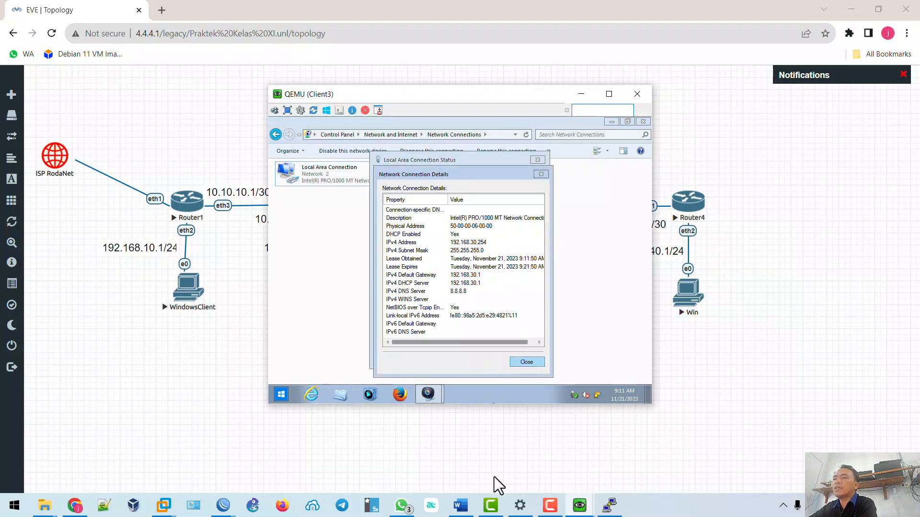
click(461, 507)
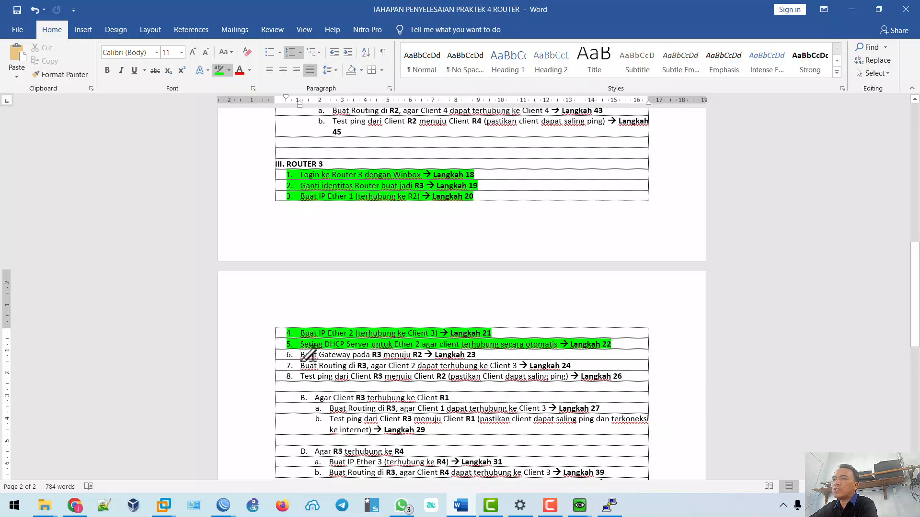
Highlight step 6 'Buat Gateway pada R3 menuju R2' green, then return to R3's WinBox.
drag(305, 354, 475, 353)
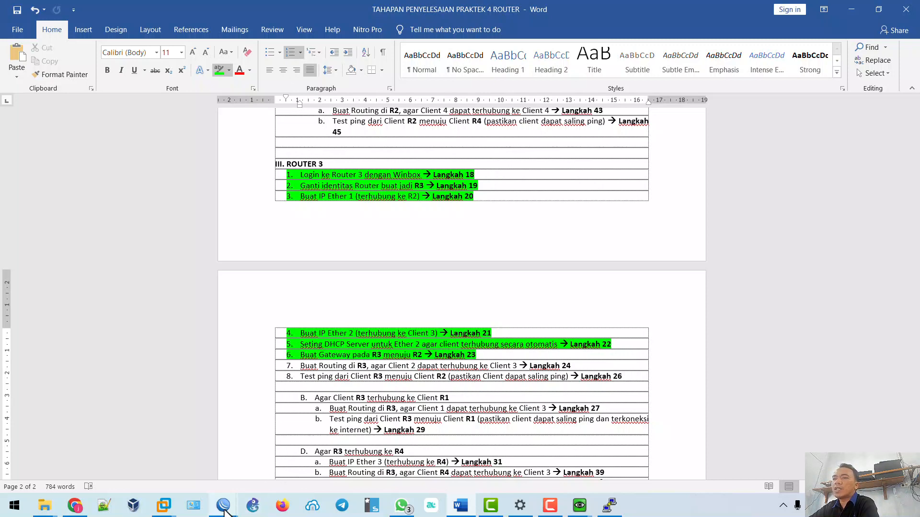
mouse_move(224, 511)
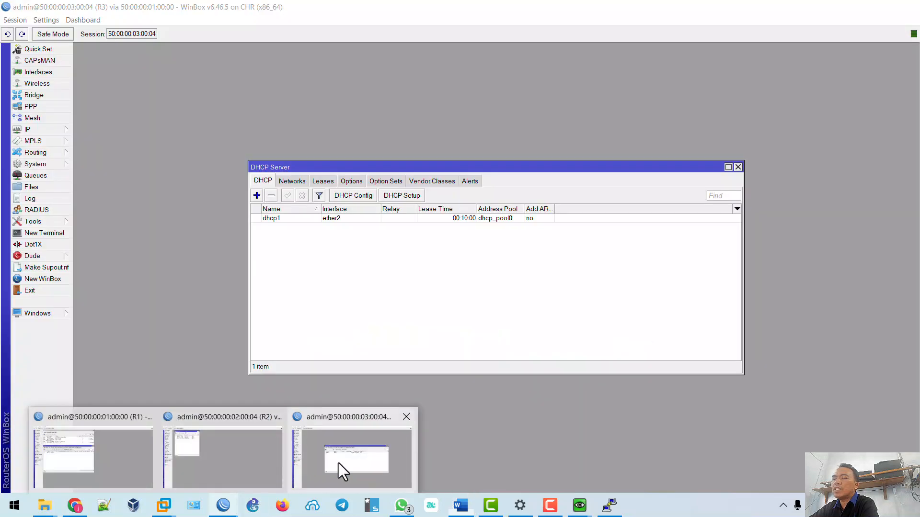
click(338, 464)
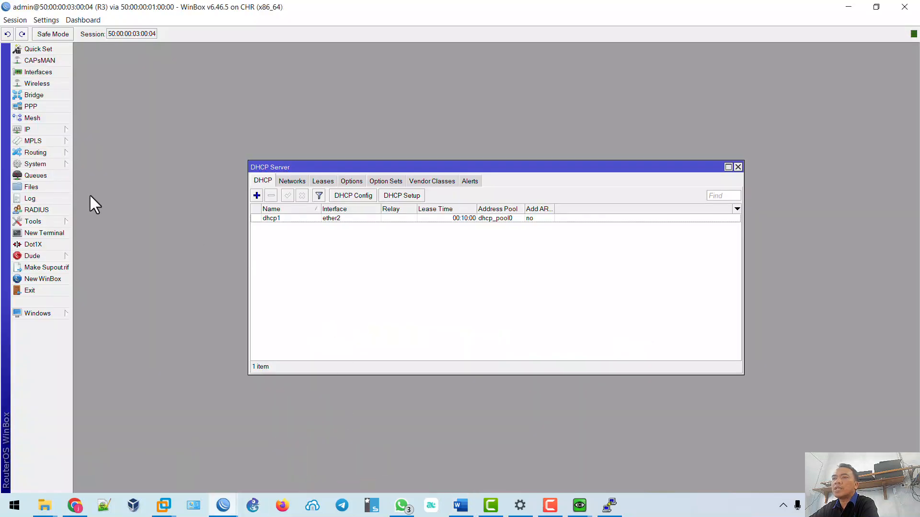
Add a default route 0.0.0.0/0 via 10.10.20.1 on R3, commented 'Gateway R2'.
click(61, 129)
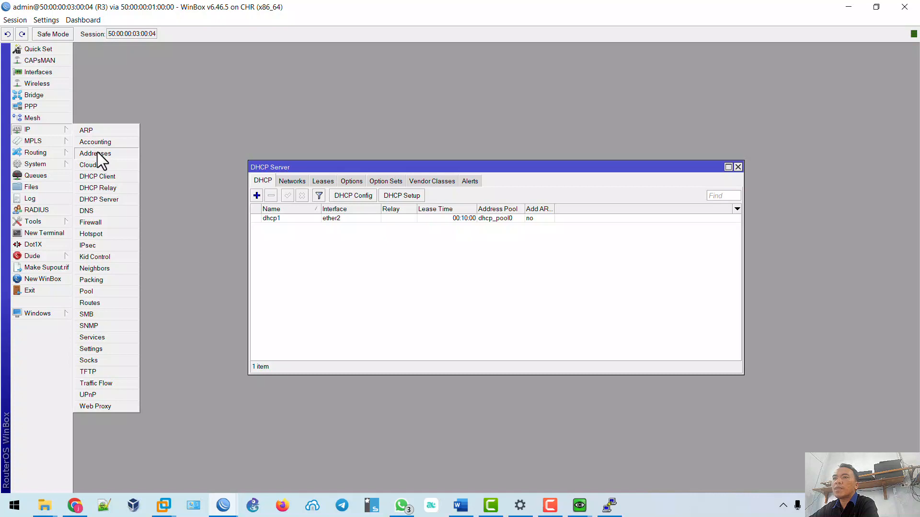
click(106, 304)
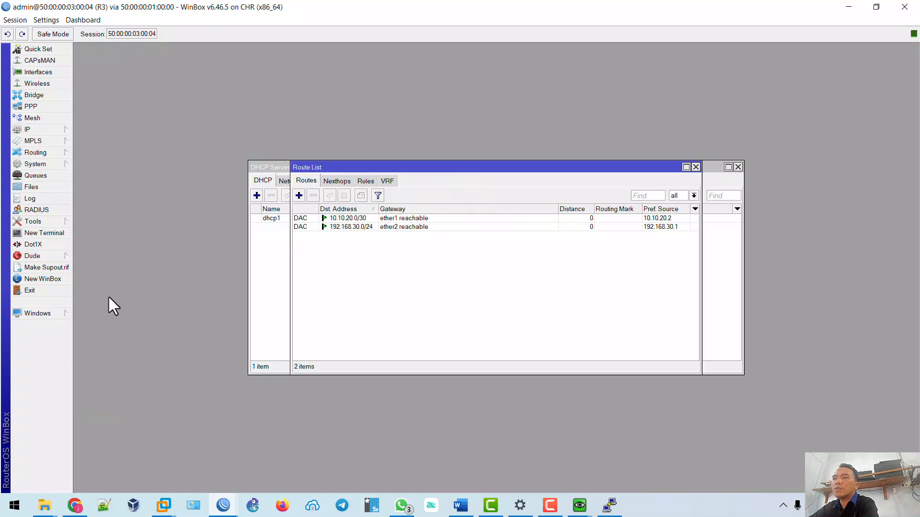
click(298, 196)
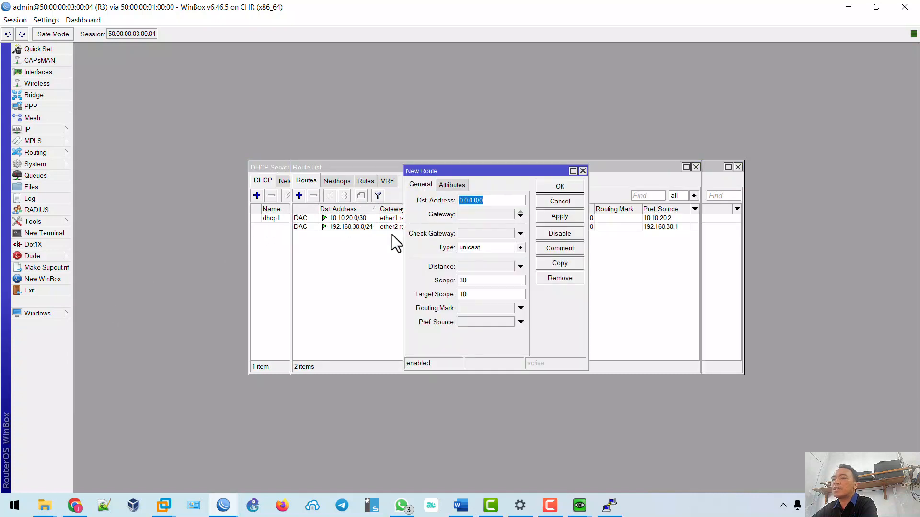
click(478, 215)
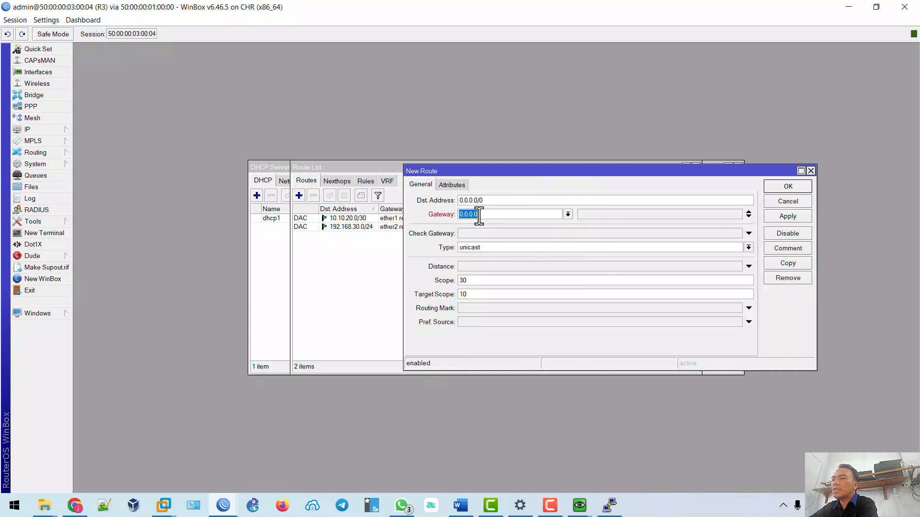
text(10)
click(789, 251)
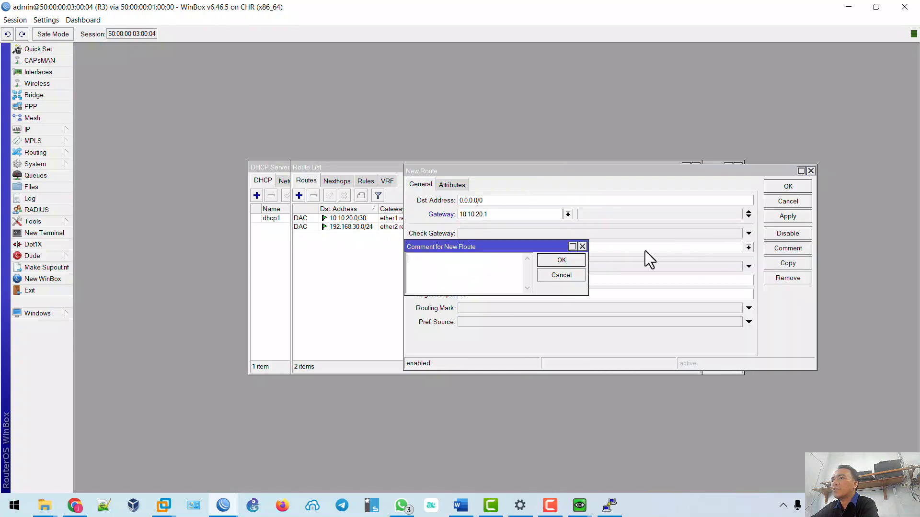
text(Gatewa)
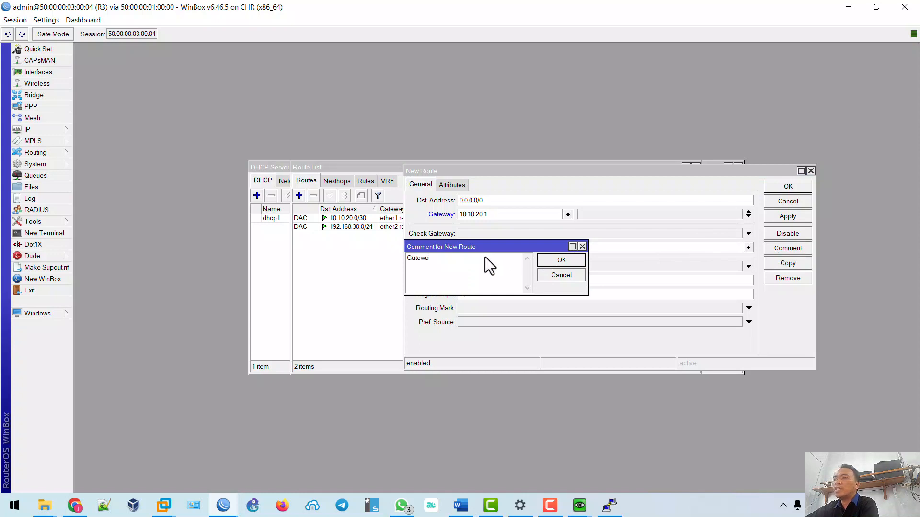
text(y R)
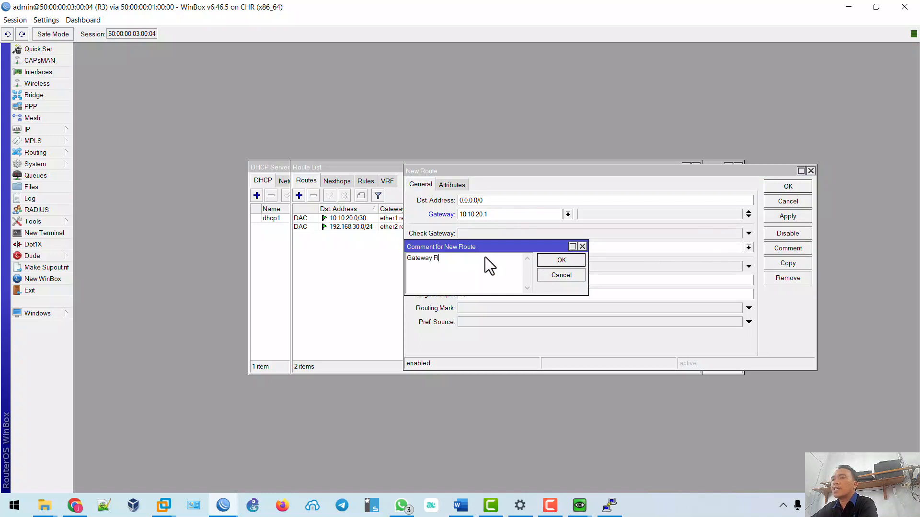
text(2)
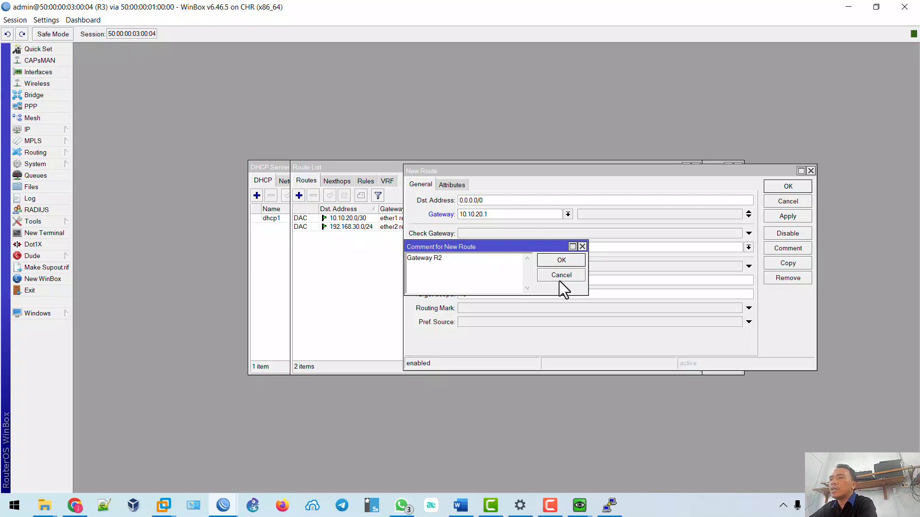
click(562, 261)
click(778, 218)
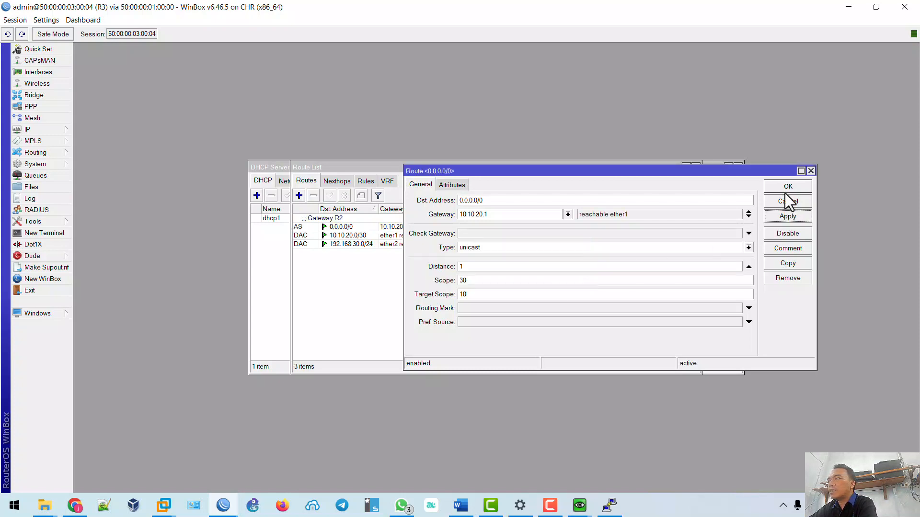
click(787, 187)
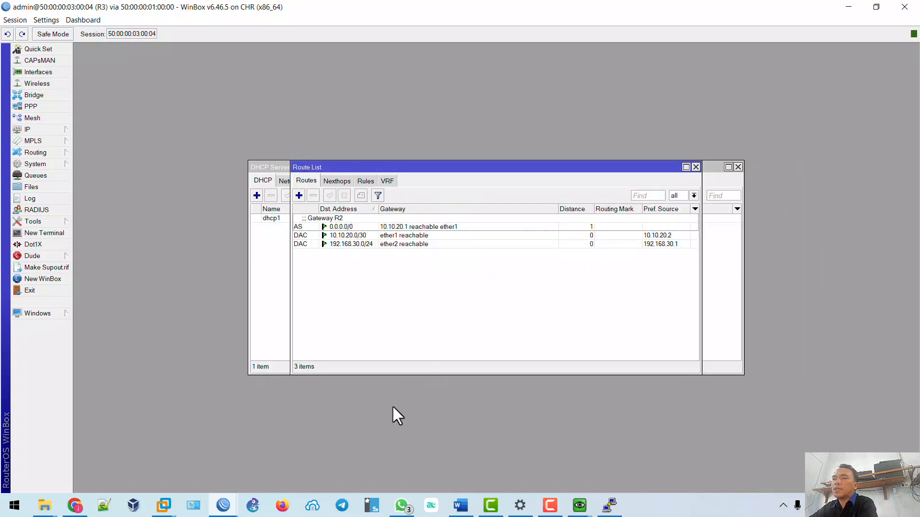
click(460, 505)
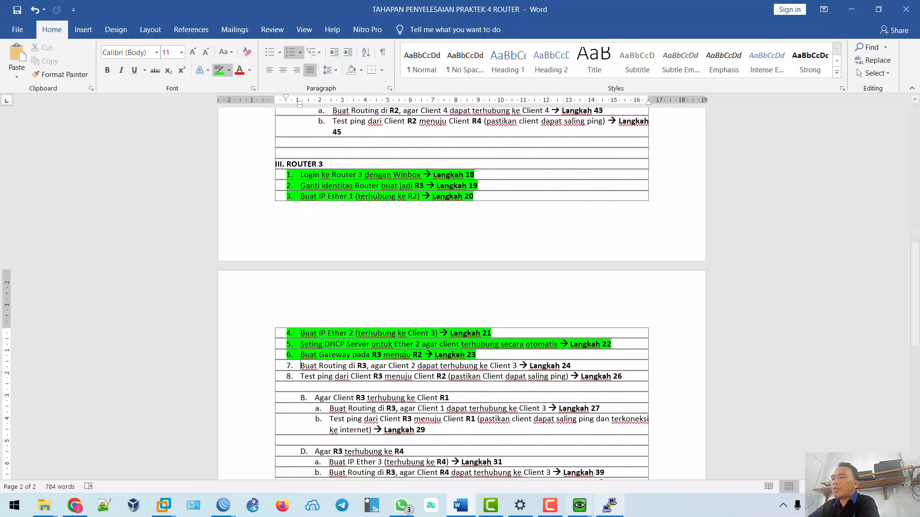
Bring up Client3's QEMU console and open an administrator Command Prompt in it.
mouse_move(580, 509)
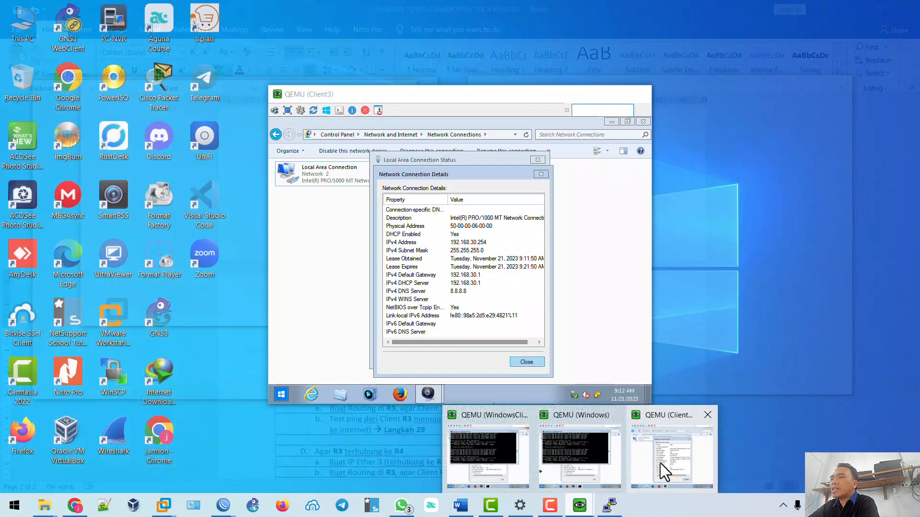
click(660, 463)
click(280, 393)
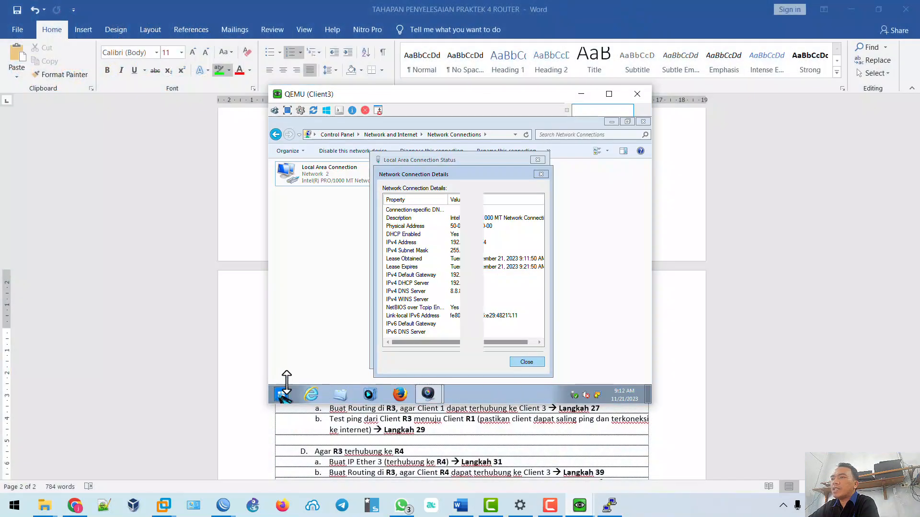
click(318, 263)
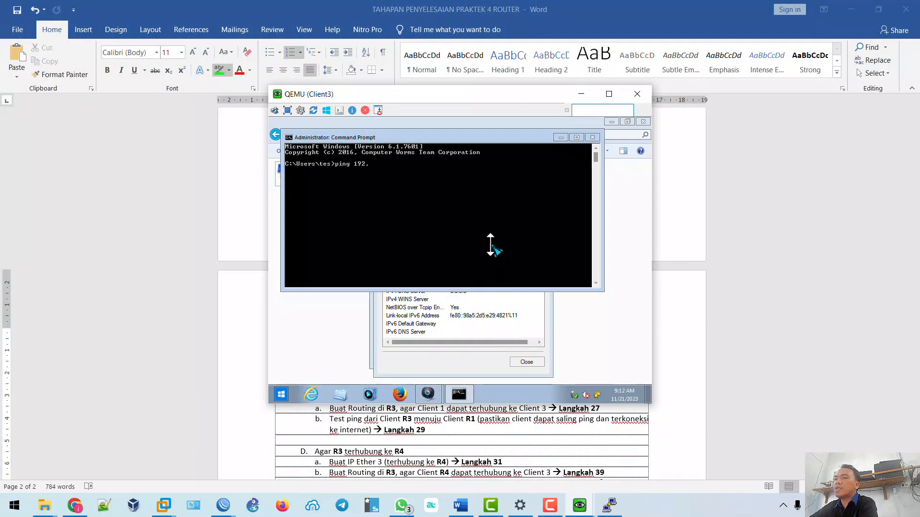
Start continuous pings from Client3 to 192.168.20.254 and from the Windows client to 192.168.30.254, then bring up the EVE topology.
text(ping 192.168.20.254 -t)
key(Return)
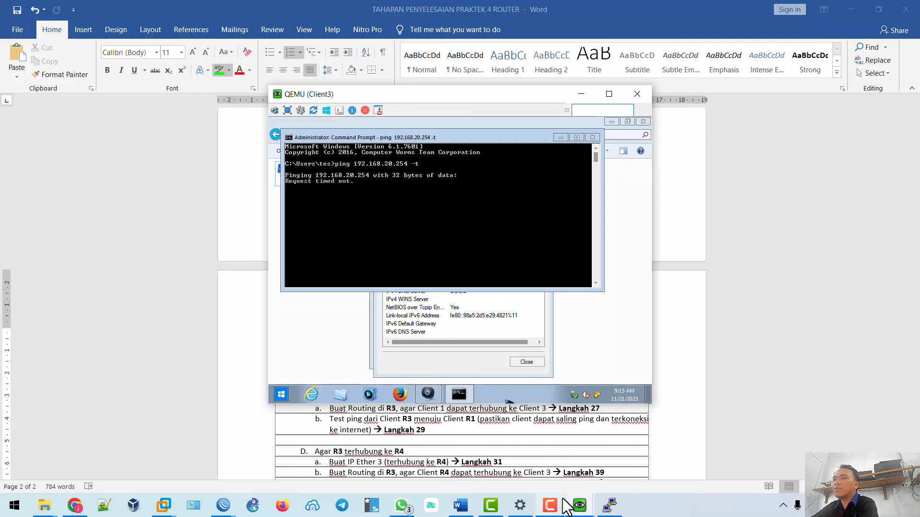
click(579, 505)
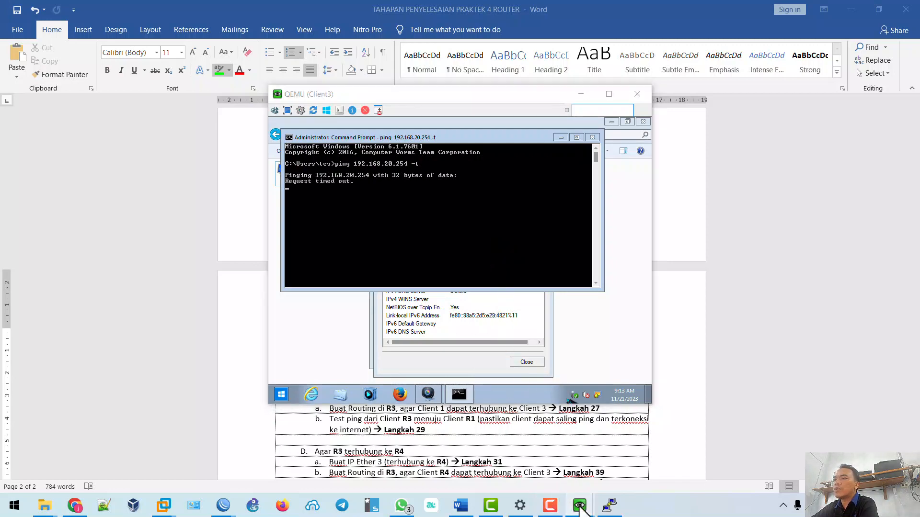
click(580, 458)
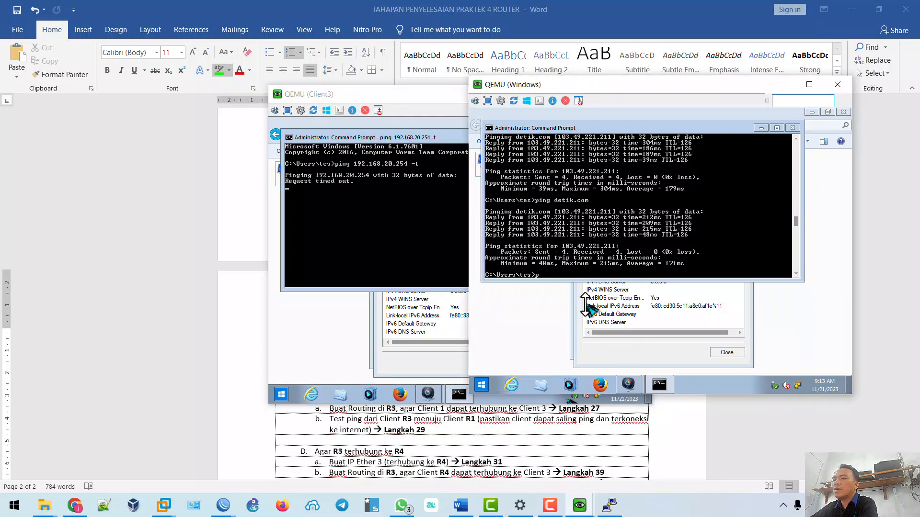
text(ping 192.168.)
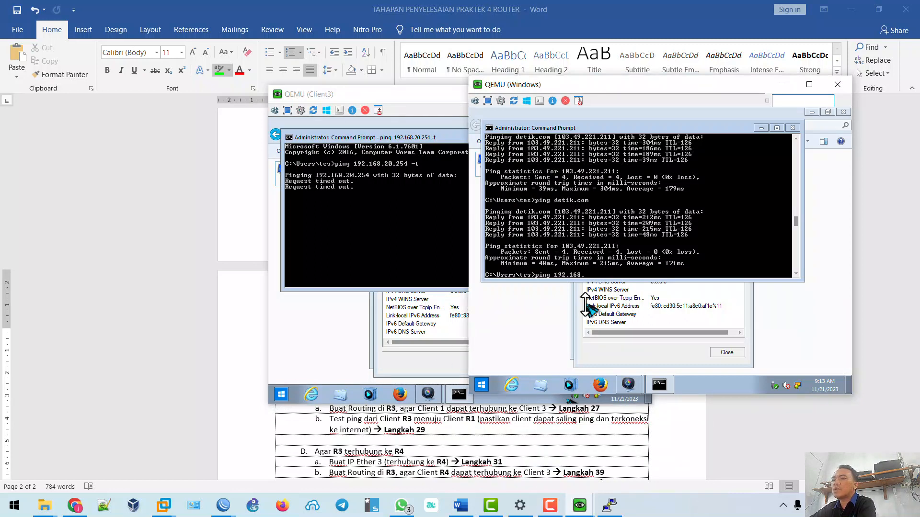
text(30.254 -t)
key(Return)
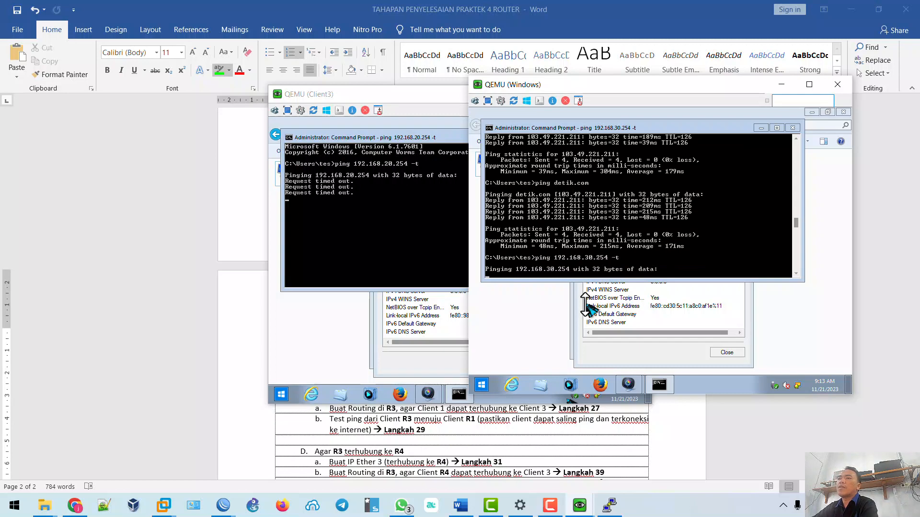
click(74, 505)
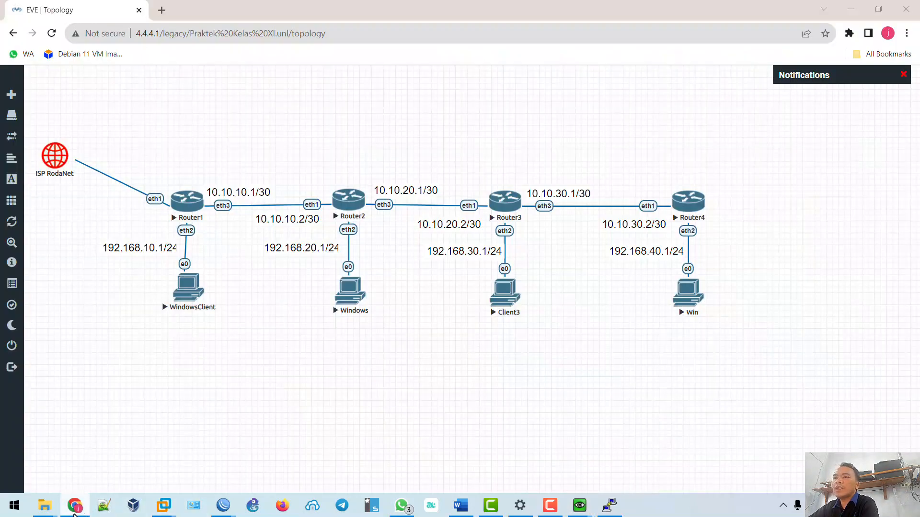
click(851, 9)
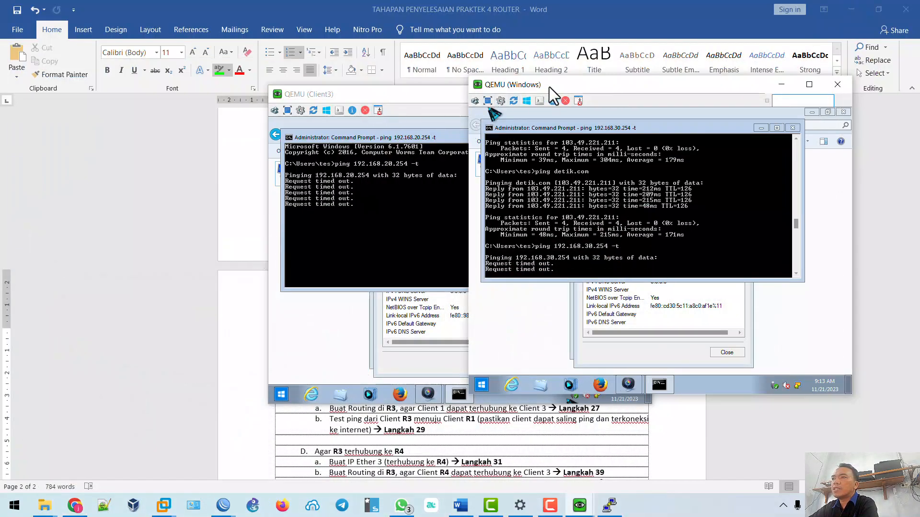
drag(549, 87, 635, 87)
click(482, 99)
drag(483, 99, 315, 98)
click(79, 506)
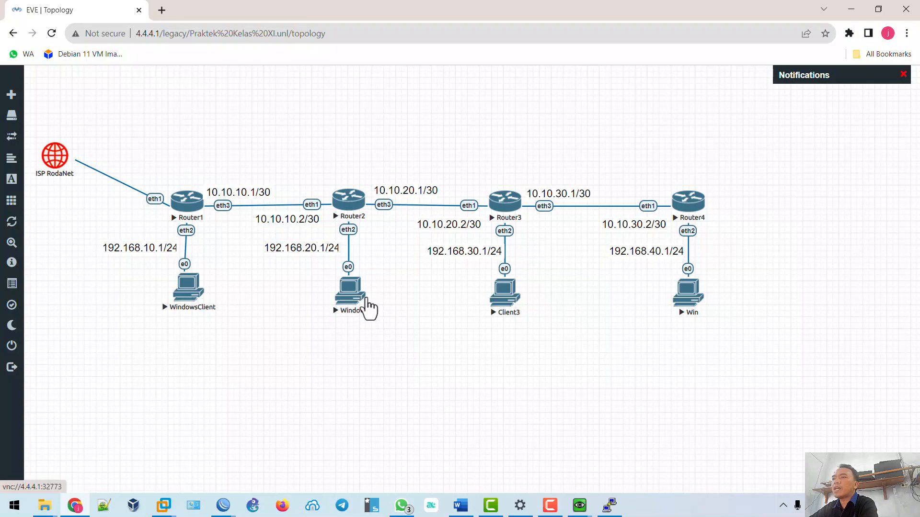
drag(350, 293, 350, 293)
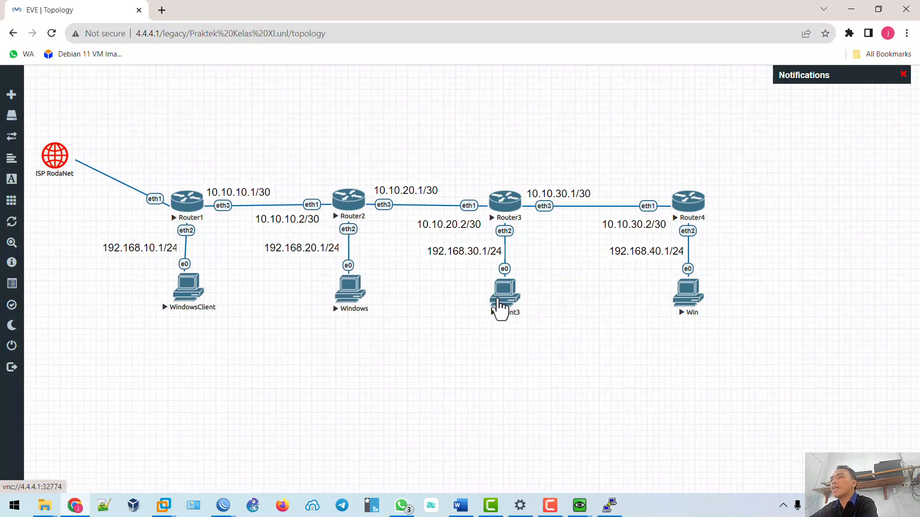
drag(499, 301, 504, 300)
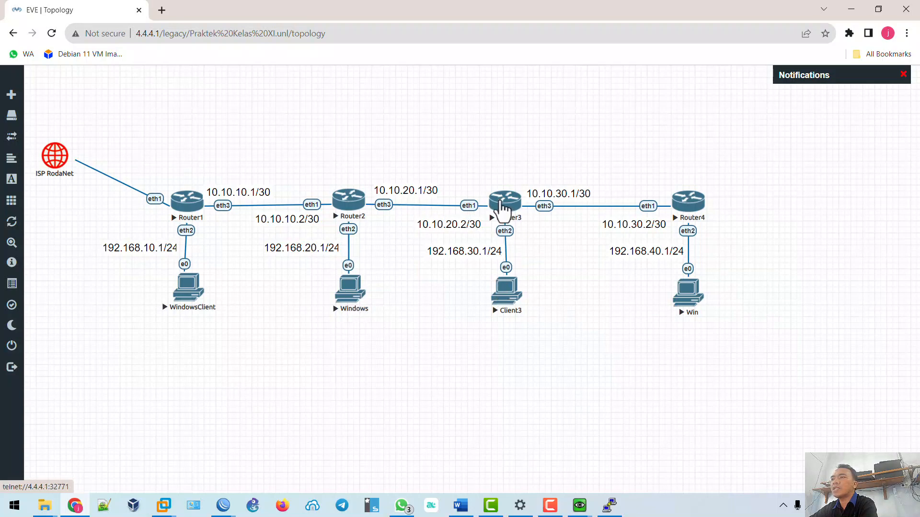
drag(500, 207, 499, 207)
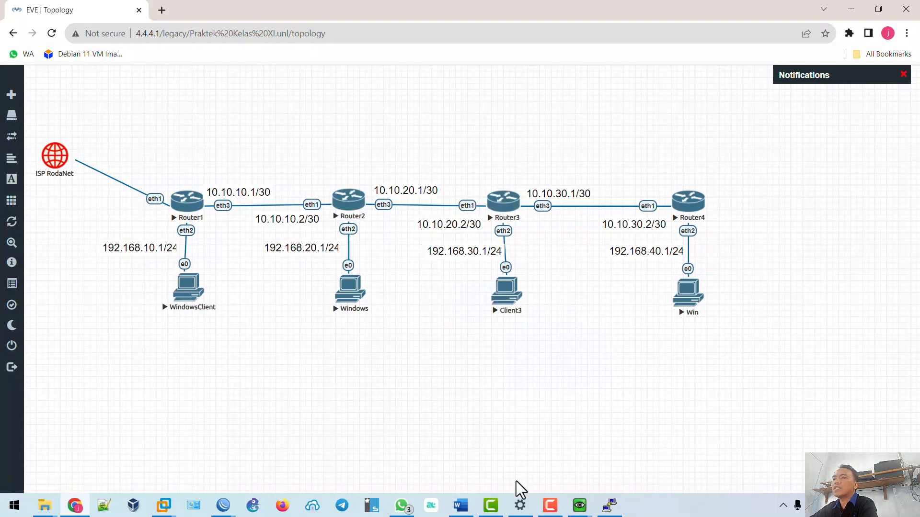
On R2, add and apply a static route to 192.168.30.0/24 via gateway 10.10.20.2.
mouse_move(222, 505)
click(232, 476)
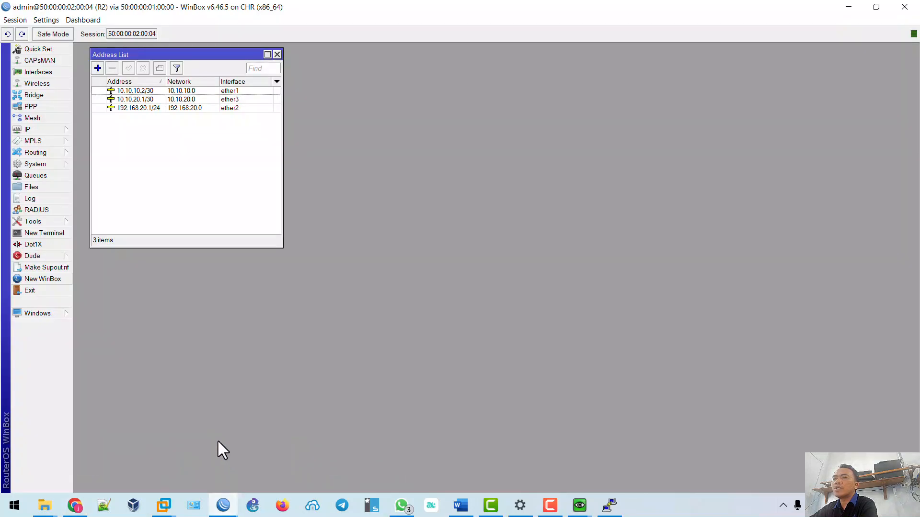
click(56, 128)
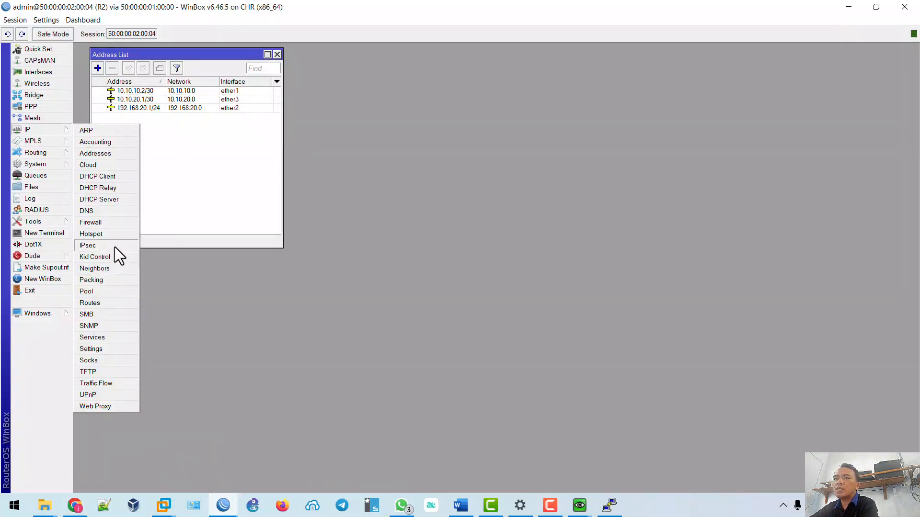
click(102, 306)
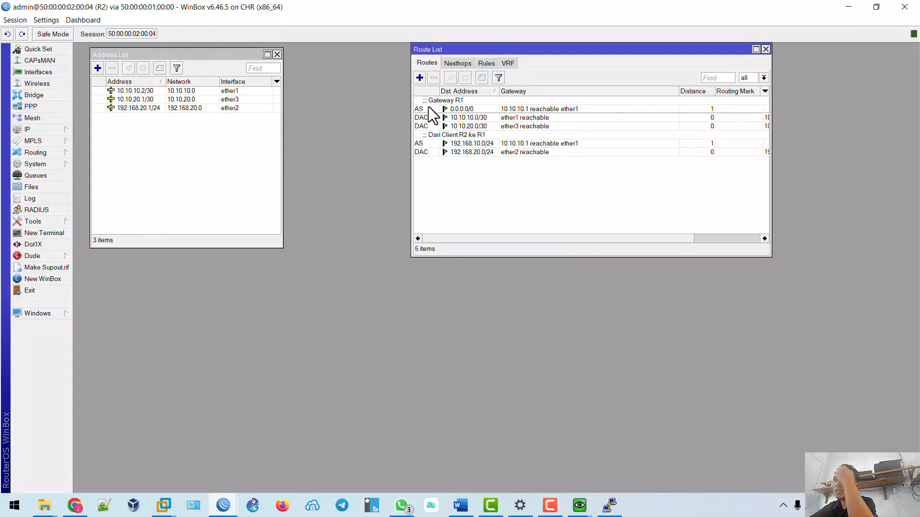
click(420, 78)
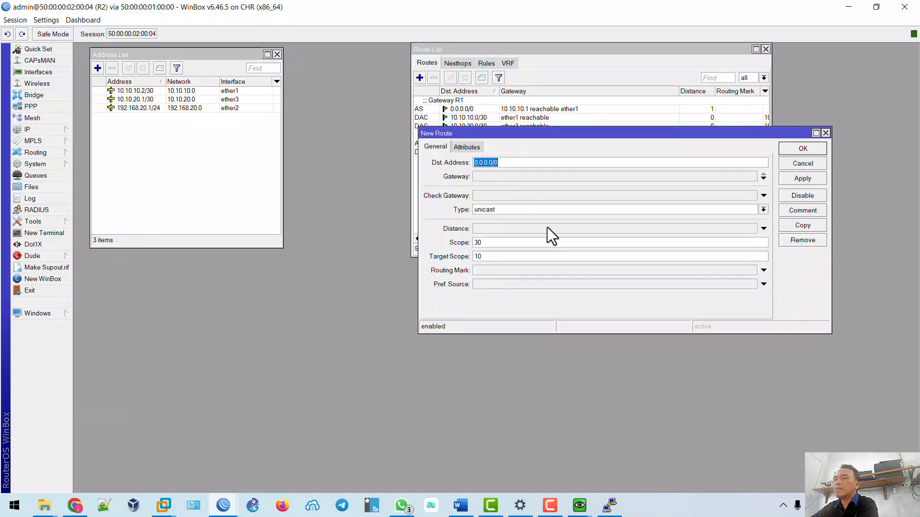
text(192)
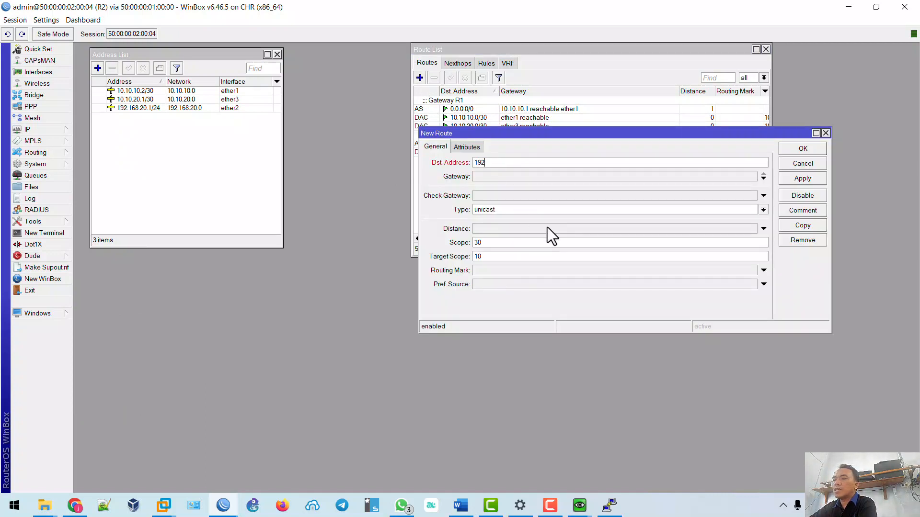
text(.168.30.0/24)
click(495, 178)
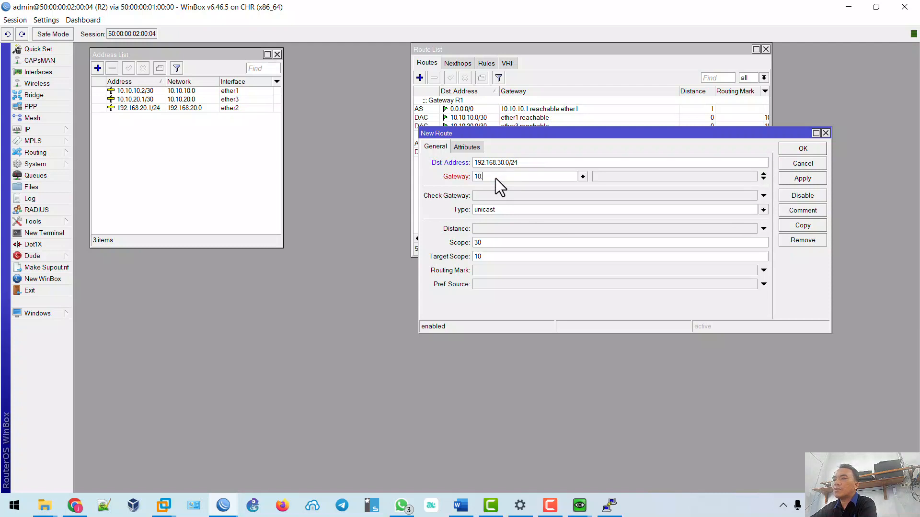
text(10.10.20.2)
click(812, 182)
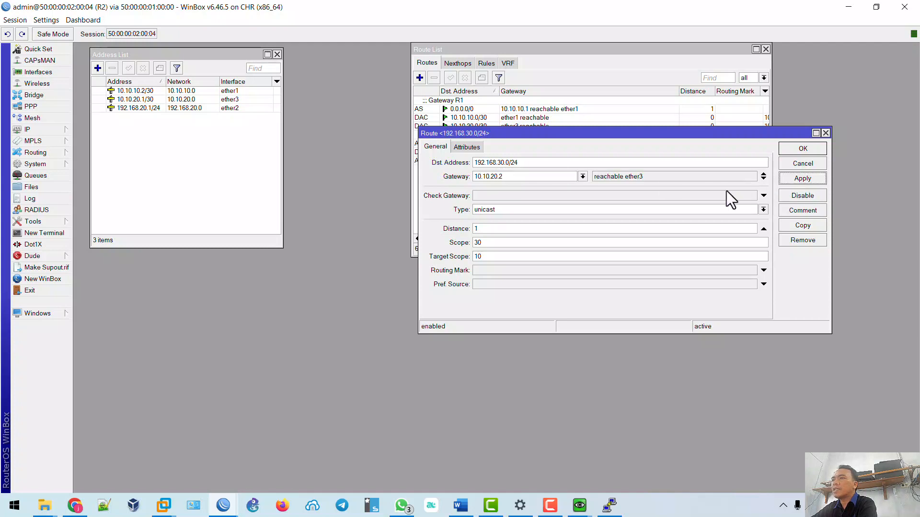
Comment R2's new route 'Dari Client R2 ke R3' and close it.
drag(508, 133, 554, 134)
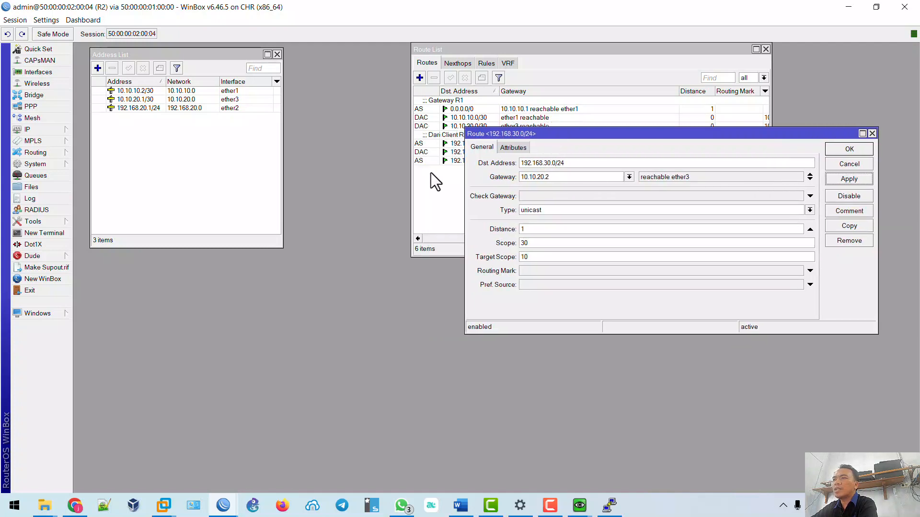
click(849, 211)
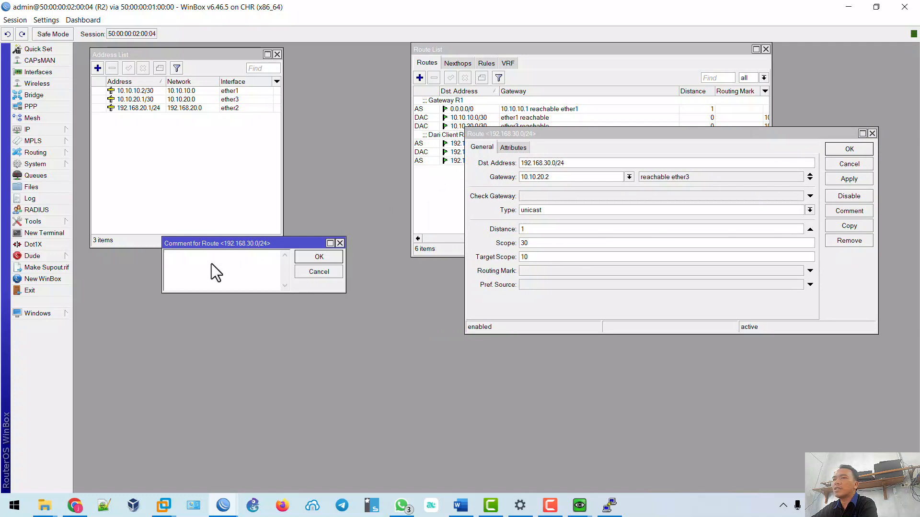
text(Dari Client)
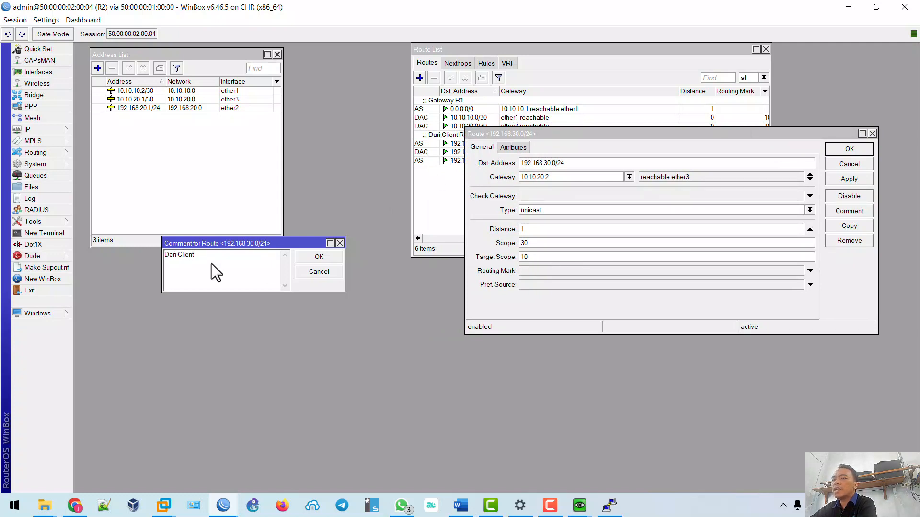
text( R2 ke R3)
click(301, 257)
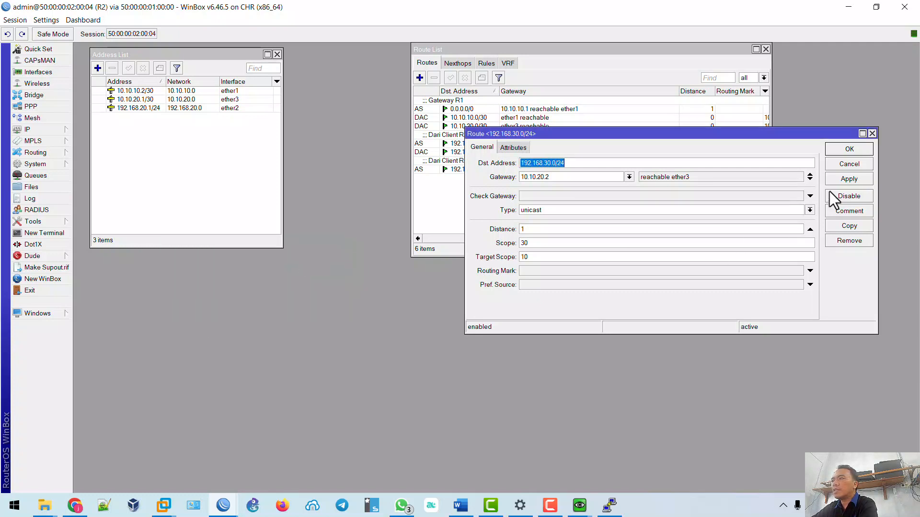
click(843, 181)
click(848, 149)
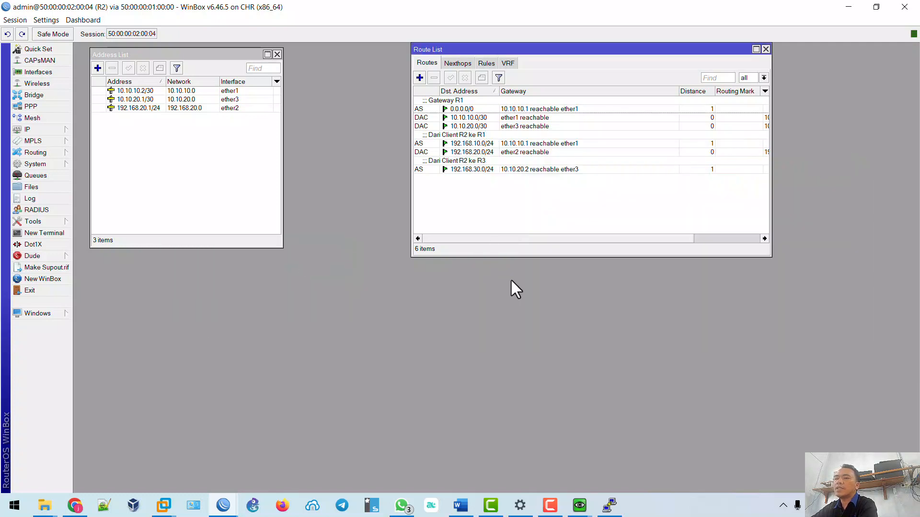
click(223, 505)
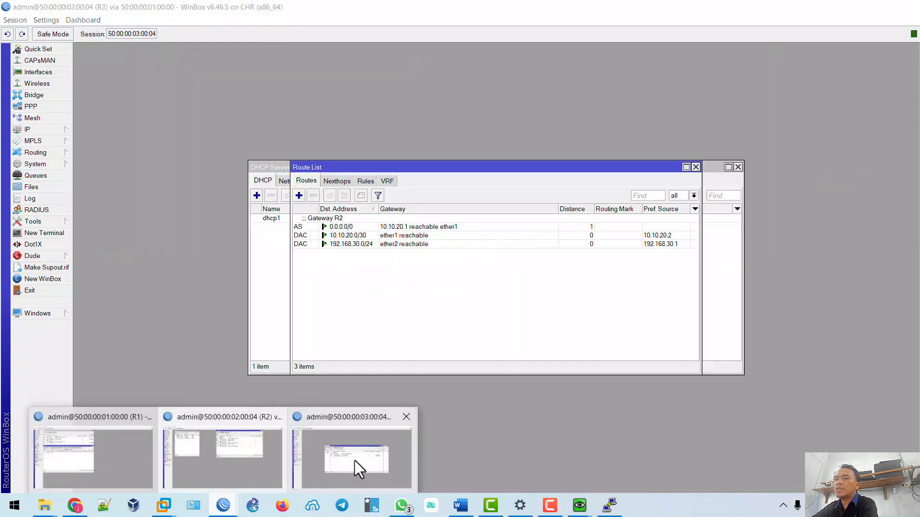
click(355, 461)
click(579, 505)
click(651, 458)
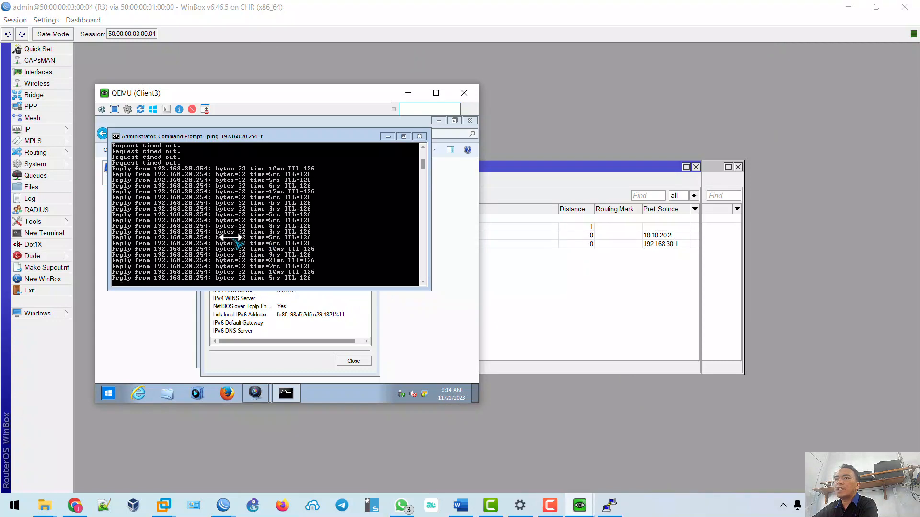
click(580, 505)
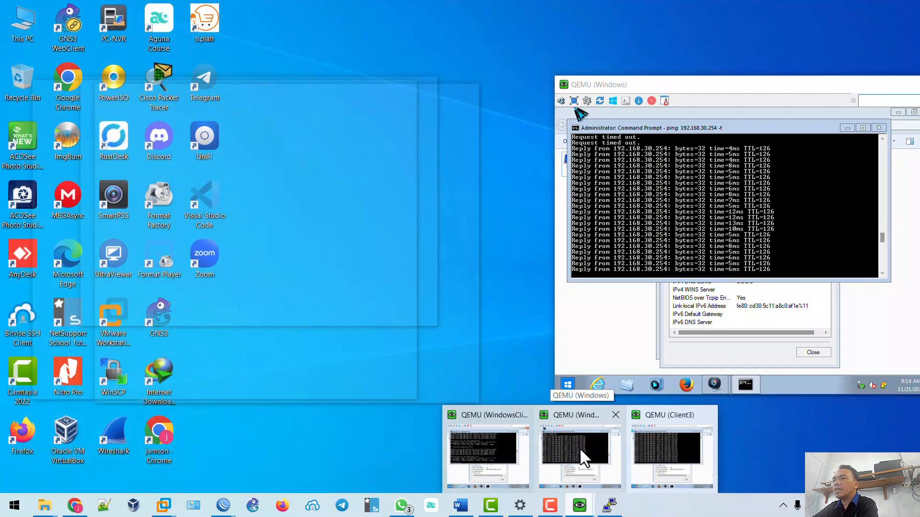
click(579, 448)
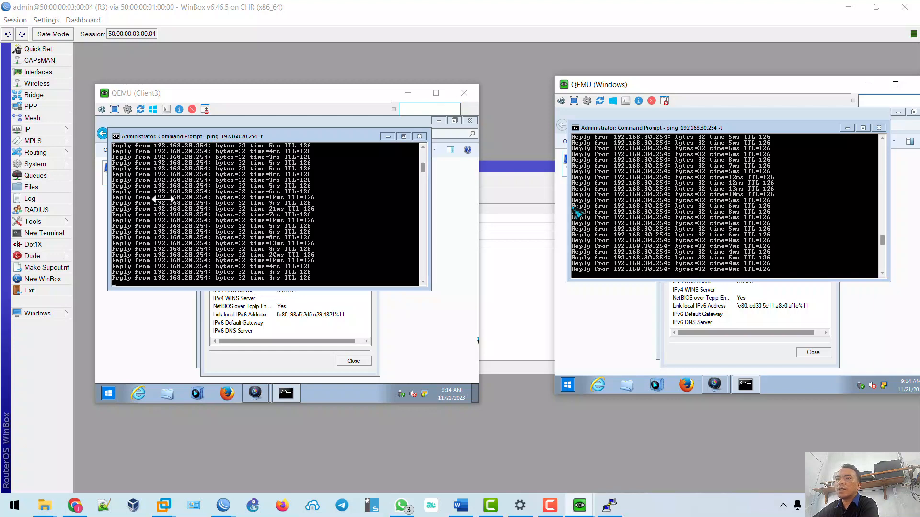
click(460, 507)
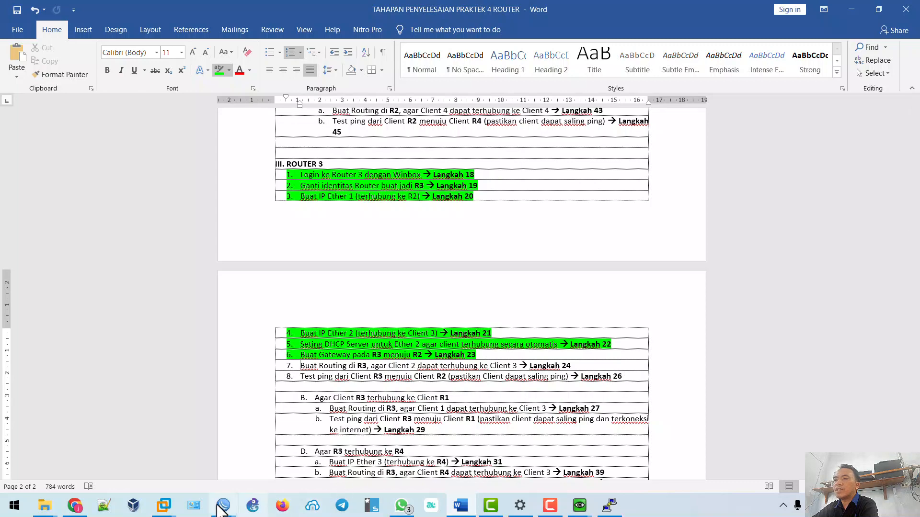
mouse_move(222, 505)
click(334, 458)
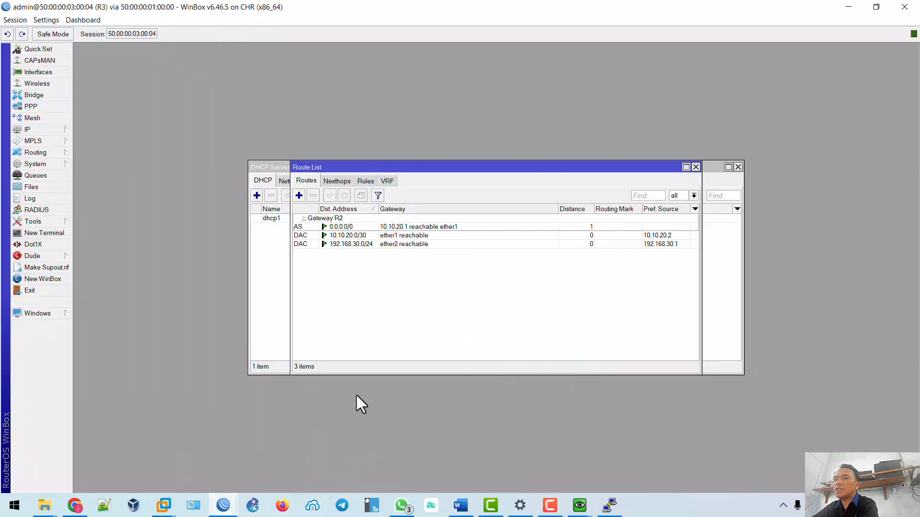
Start a new route on R3 and nudge the Client3 and Windows nodes in the EVE topology.
click(299, 195)
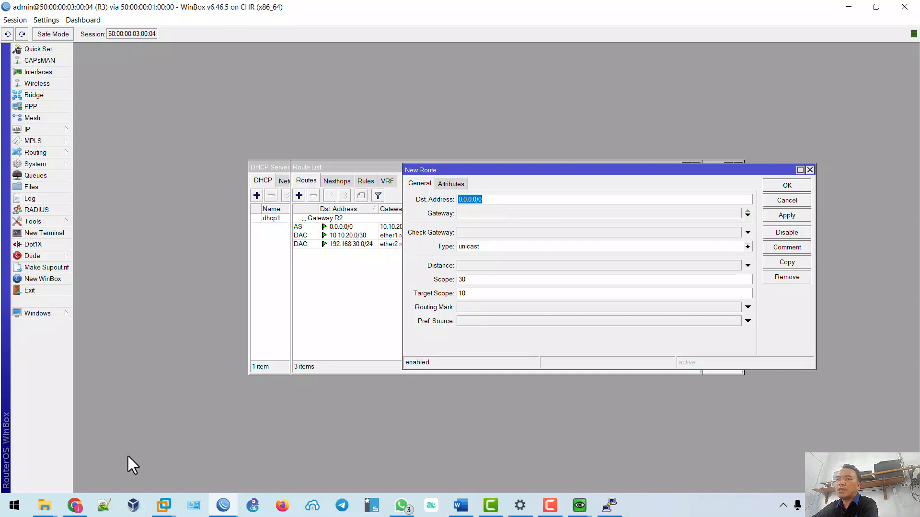
click(75, 505)
drag(507, 300, 505, 304)
mouse_move(353, 304)
mouse_down()
mouse_move(344, 308)
mouse_move(353, 298)
mouse_up()
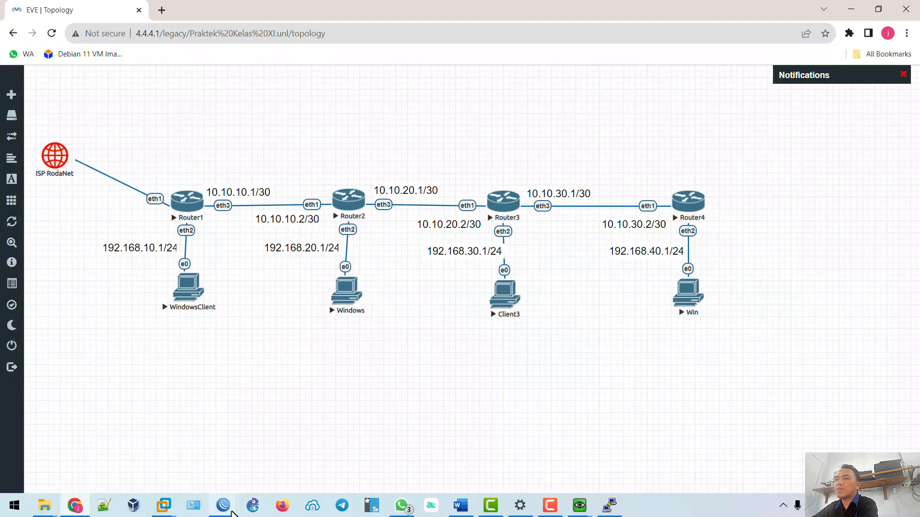
mouse_move(223, 506)
click(273, 476)
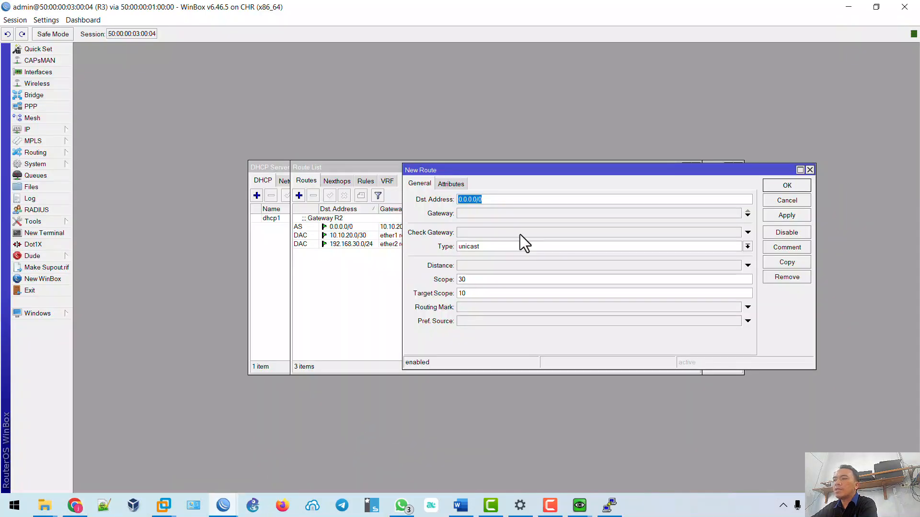
Set the route's destination 192.168.20.0/24 with gateway 10.10.20.1 and apply it.
text(192.1)
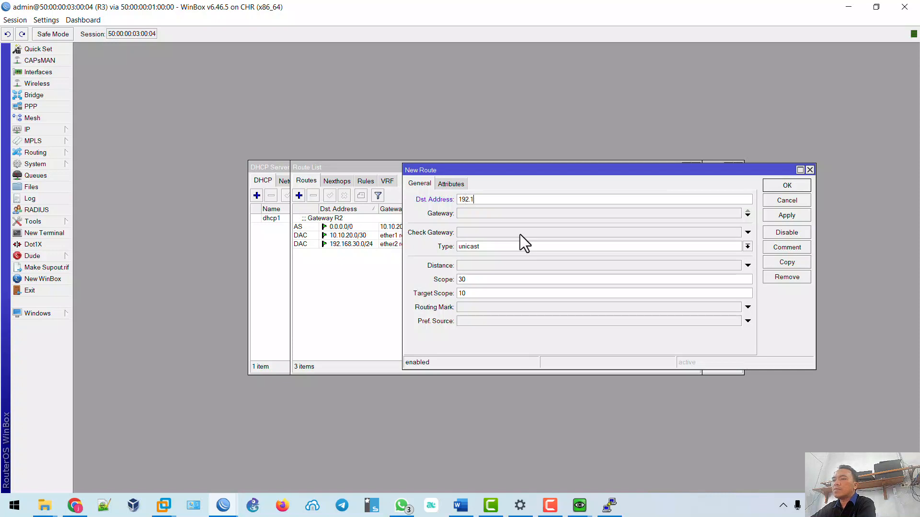
text(68.20)
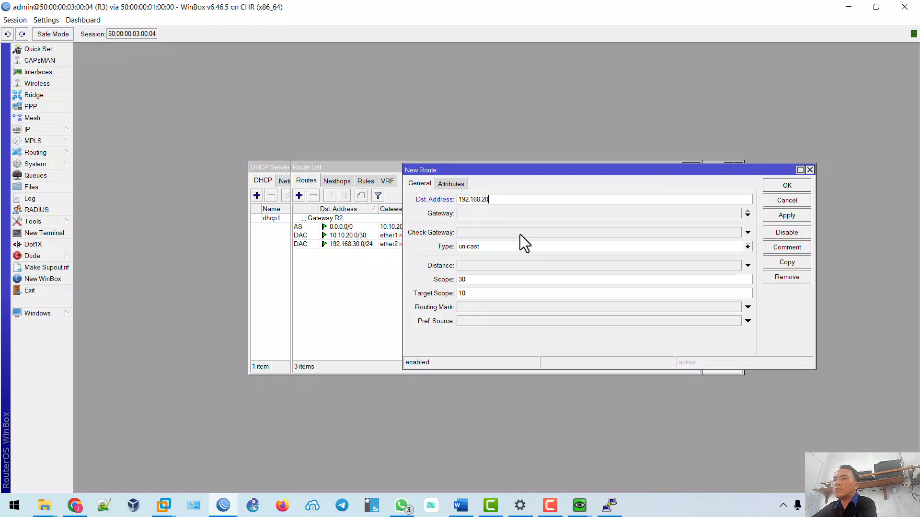
text(.0/24)
click(501, 214)
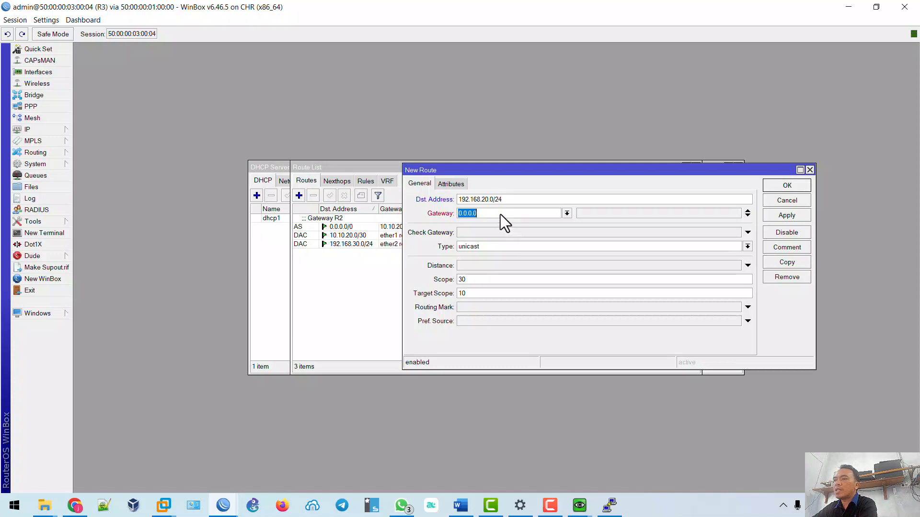
text(10.10.20.1)
click(75, 506)
drag(515, 312, 507, 311)
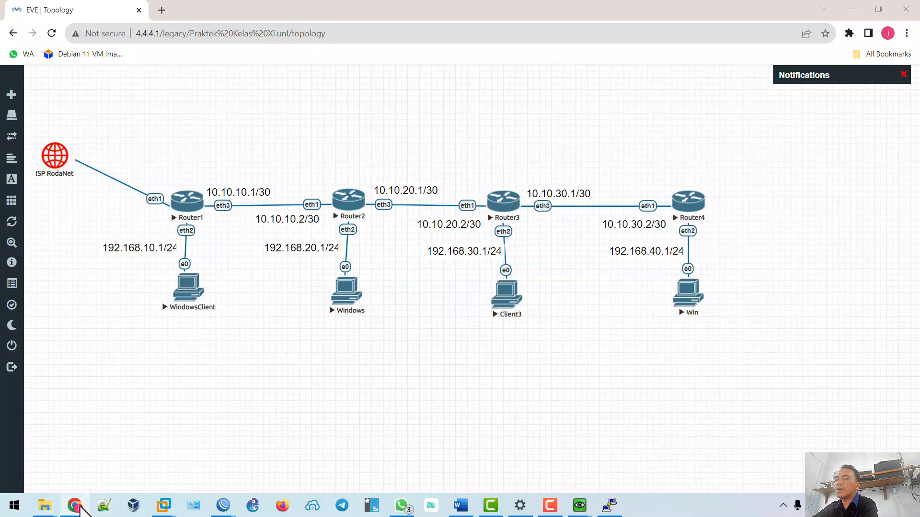
click(851, 10)
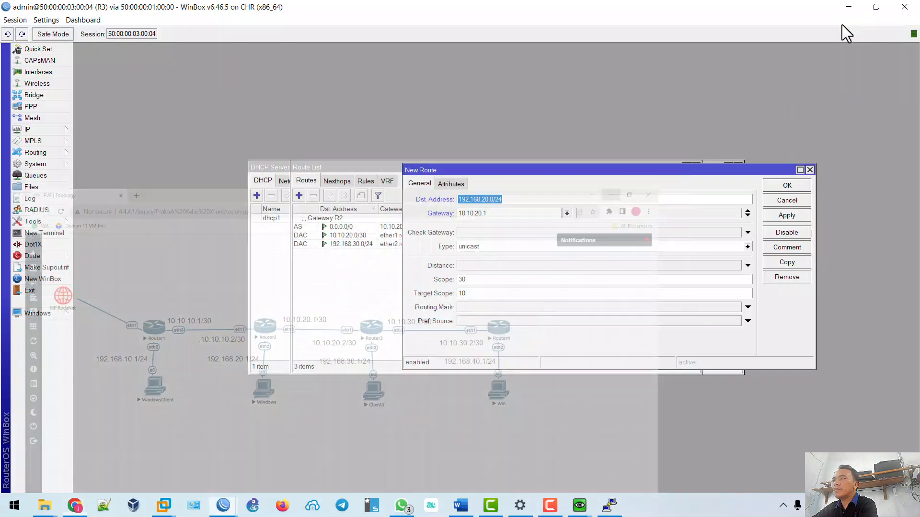
click(786, 215)
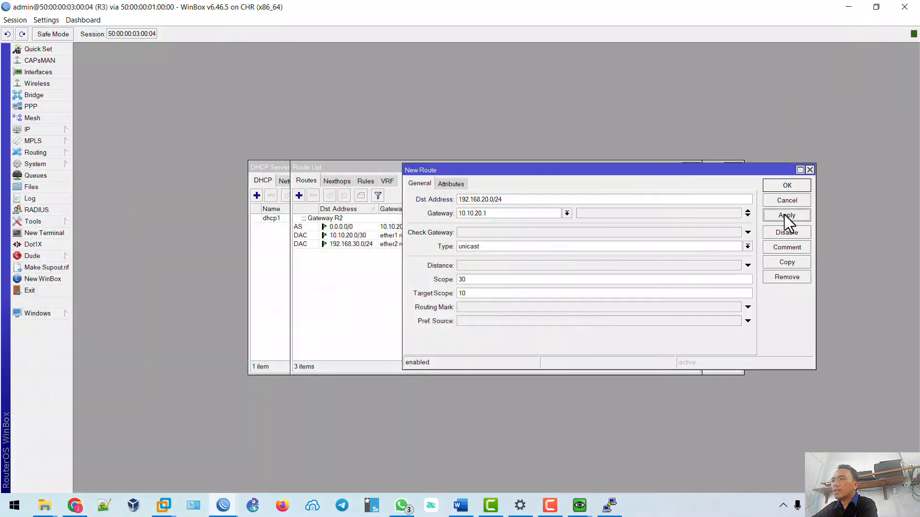
Comment the route 'Dari Client 3 R3 ke R2' and close it.
click(786, 248)
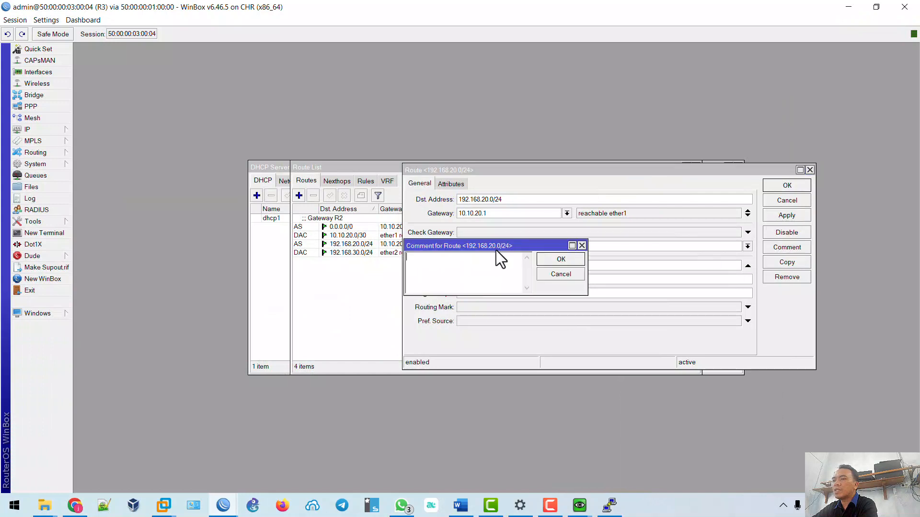
text(Dari Client 3 R3 ke )
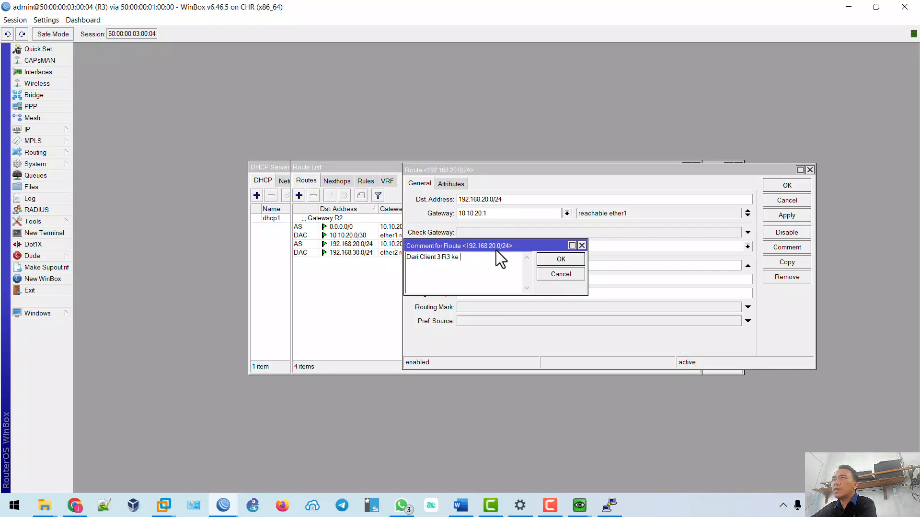
text(R2)
click(559, 261)
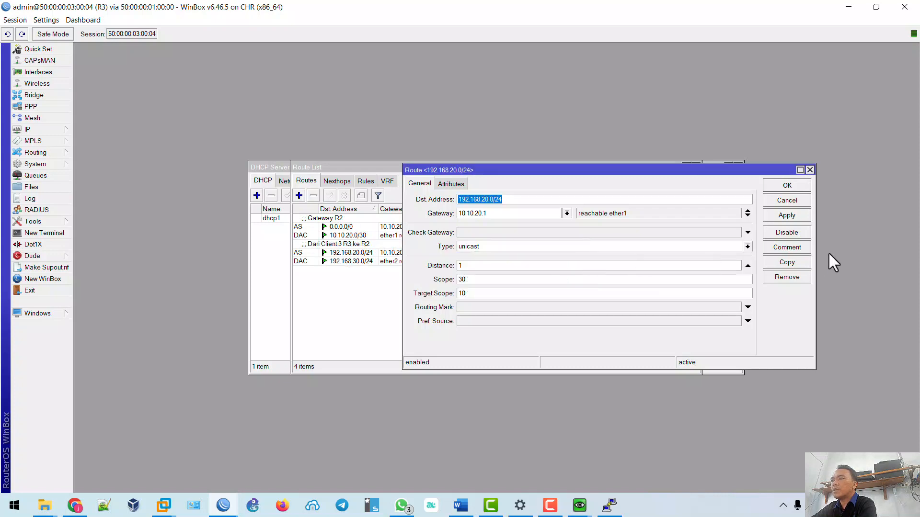
click(786, 215)
click(783, 187)
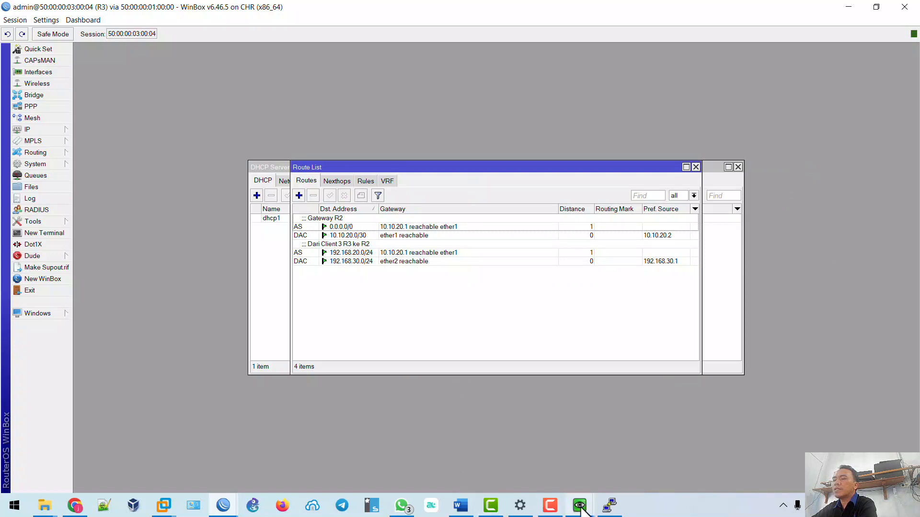
On Client3, stop the old ping and start a continuous ping to 192.168.10.254.
mouse_move(581, 508)
click(670, 450)
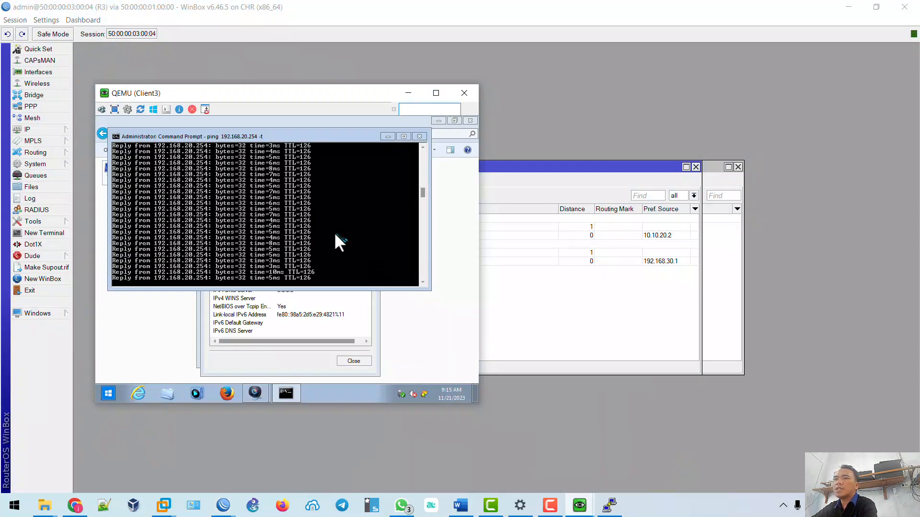
key(ctrl+c)
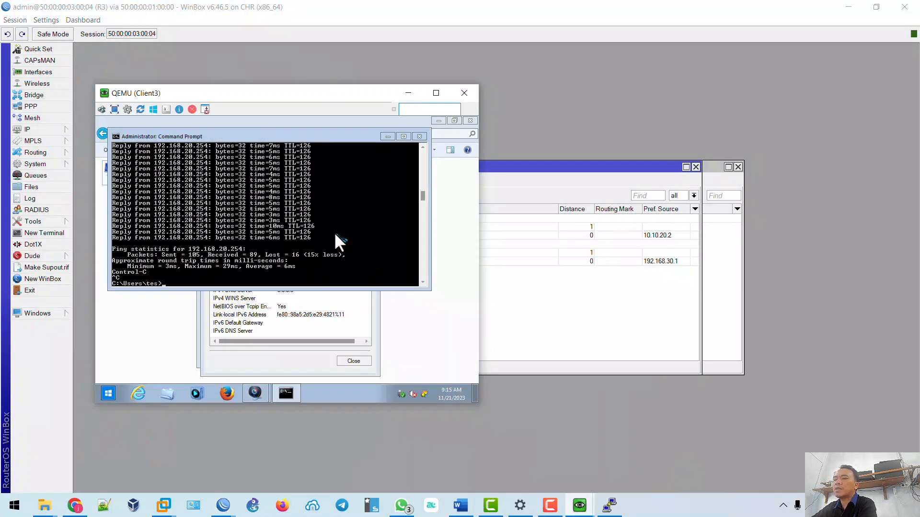
text(ping 192.168.10.254 -t)
key(Return)
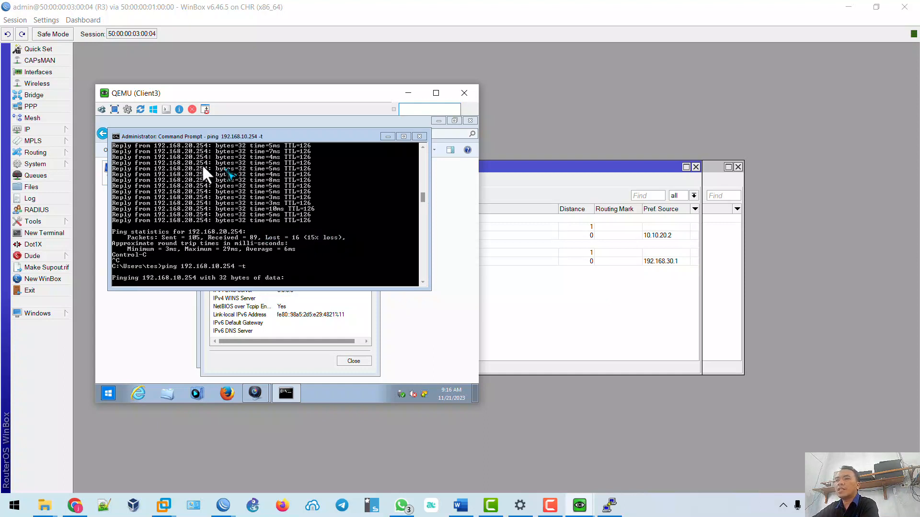
Place the WindowsClient window beside Client3 and continuously ping 192.168.30.254 from it.
mouse_move(579, 505)
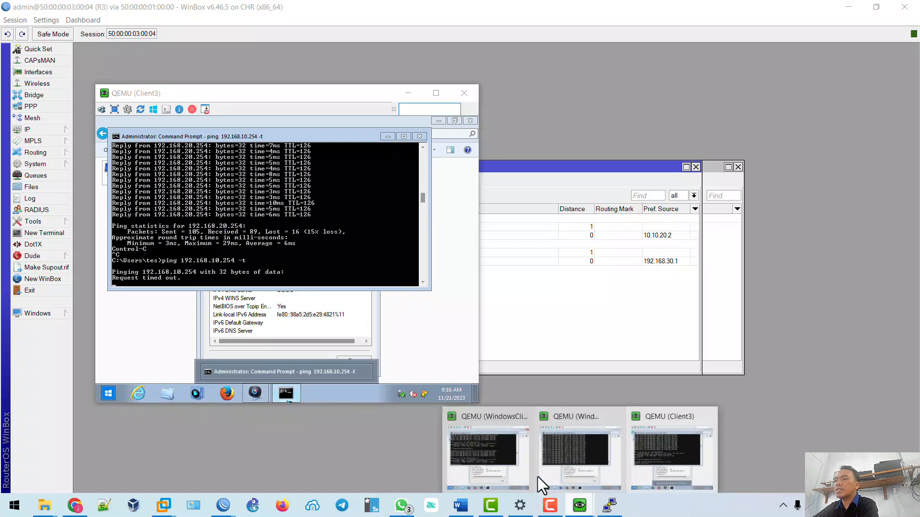
click(478, 465)
drag(178, 90, 661, 91)
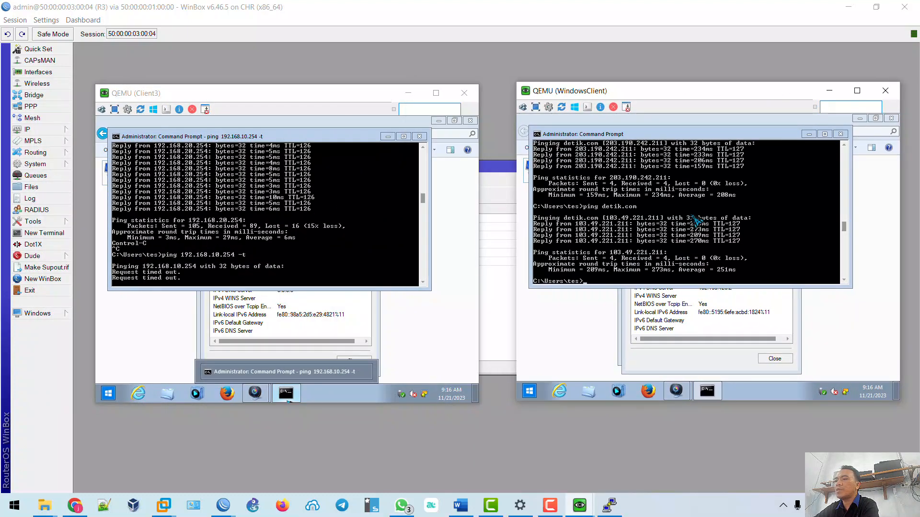
text(192.168.30)
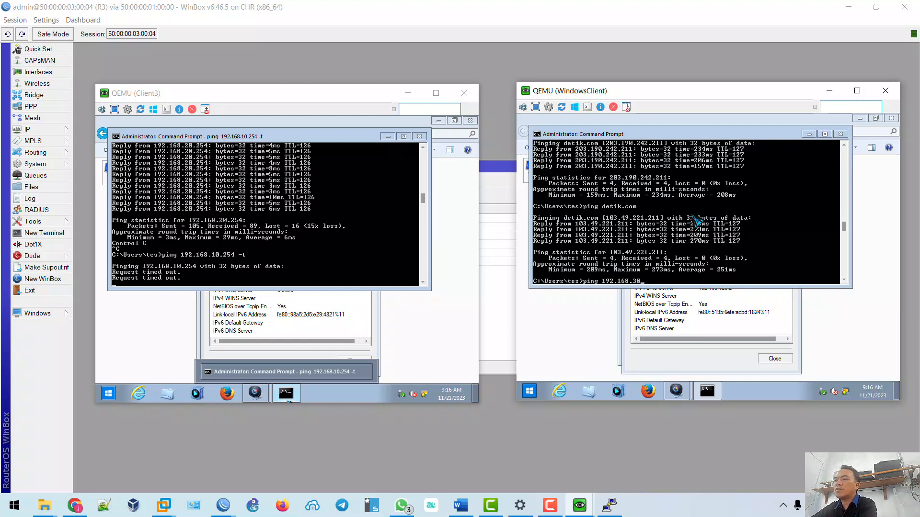
text(.254)
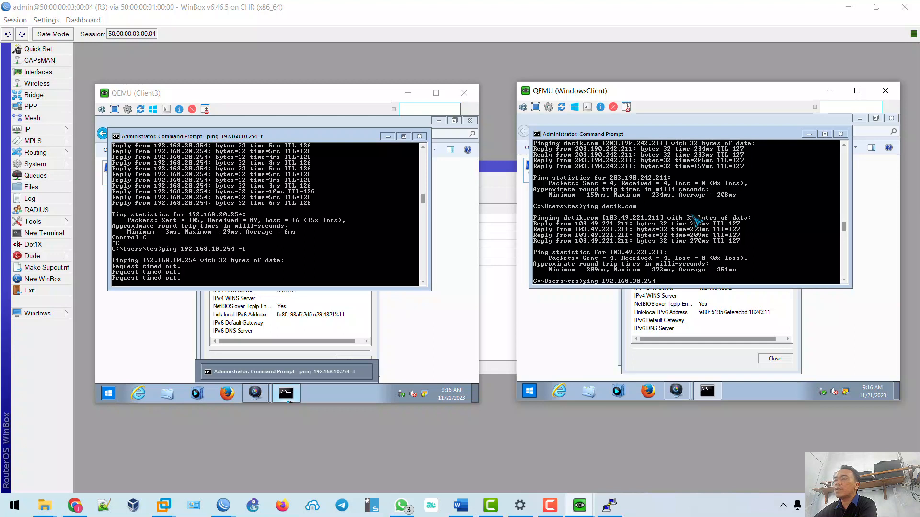
text( -t)
key(Return)
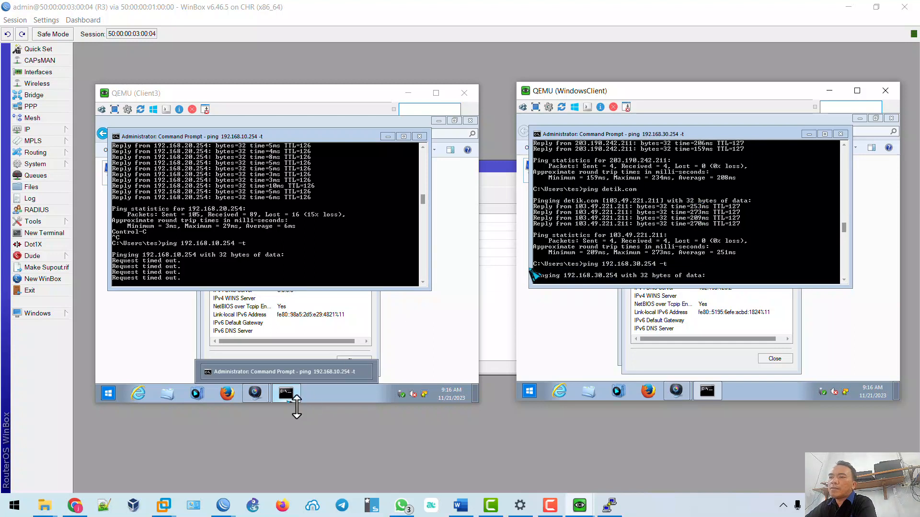
mouse_move(227, 502)
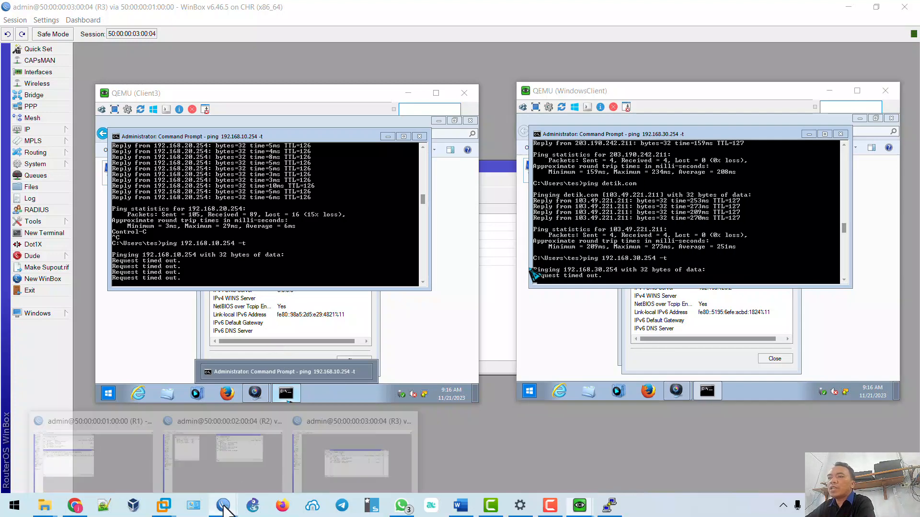
On R3, add and apply a route to 192.168.10.0/24 via gateway 10.10.20.1.
click(360, 462)
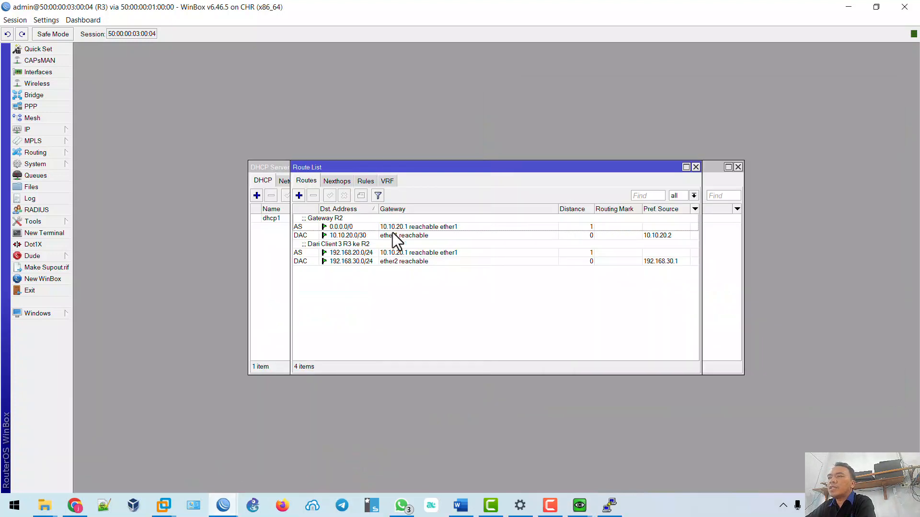
click(299, 195)
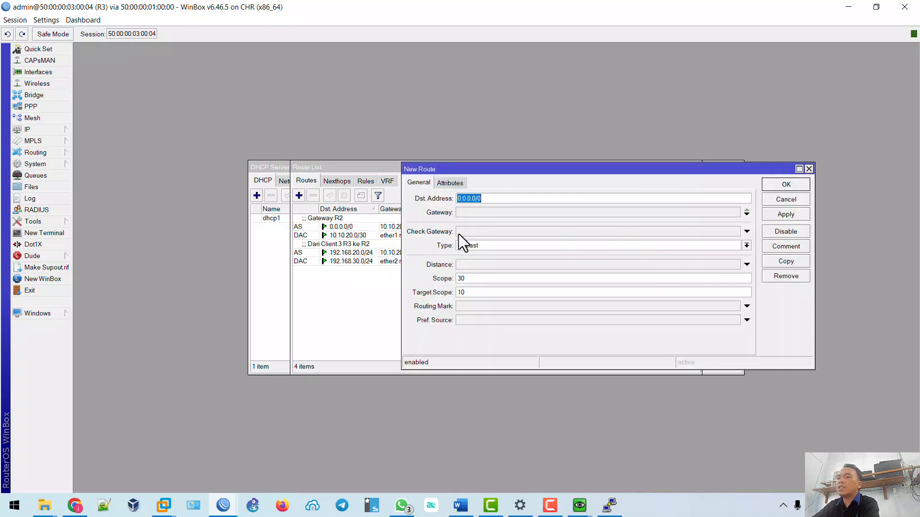
text(192.16)
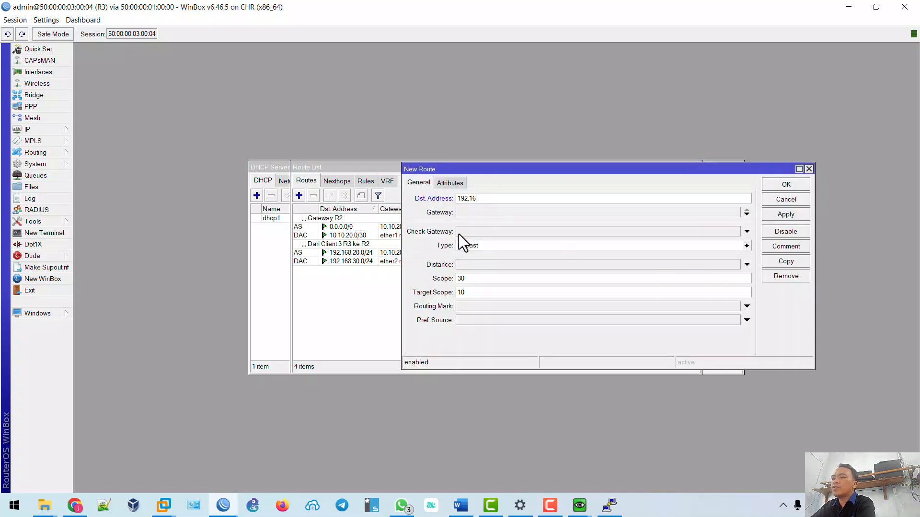
text(8.10.0/24)
drag(570, 171, 603, 183)
click(544, 224)
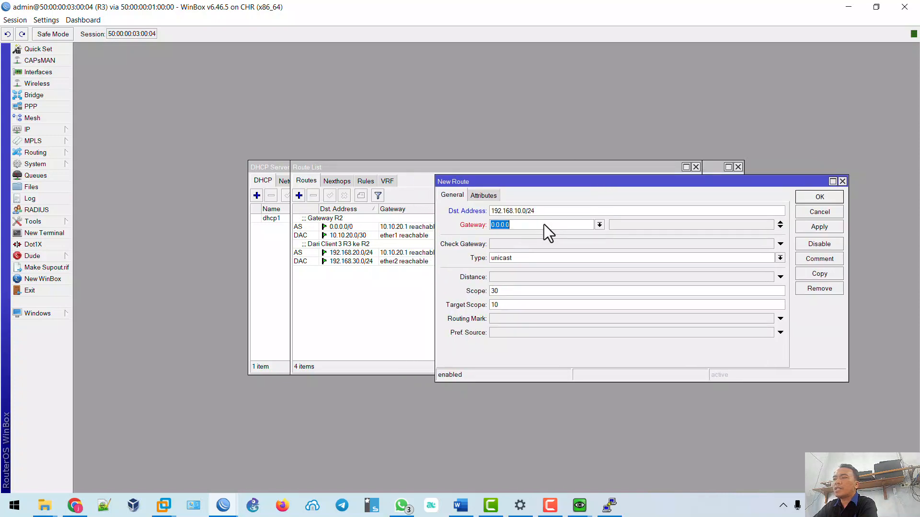
text(10.10.20.1)
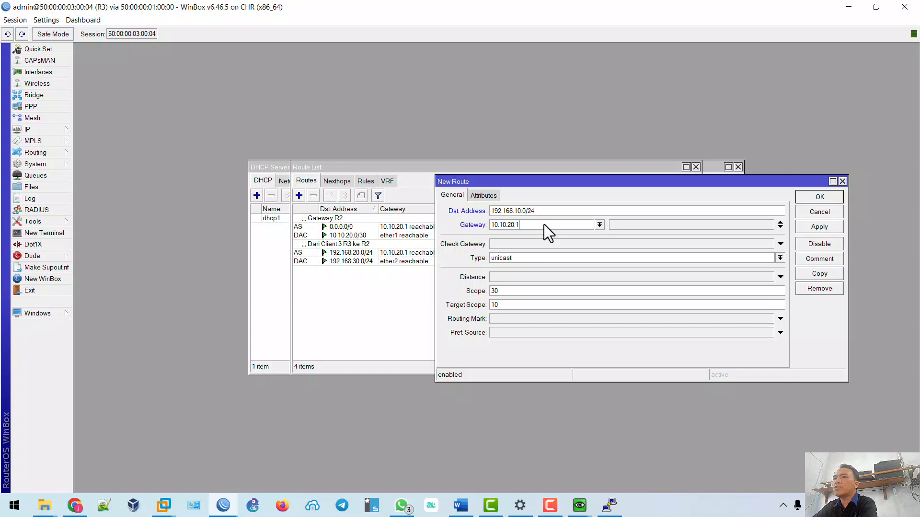
click(818, 227)
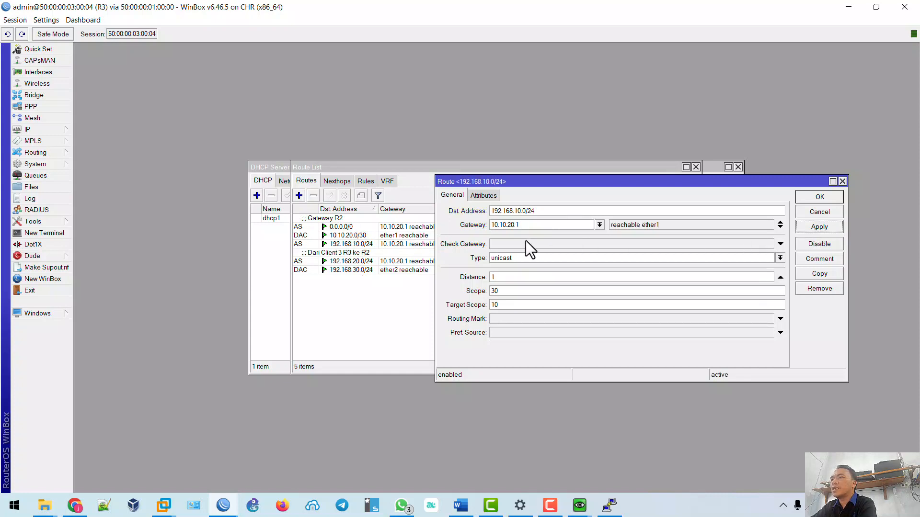
Comment the route 'Dari Client R3 ke R1' and close it.
click(820, 259)
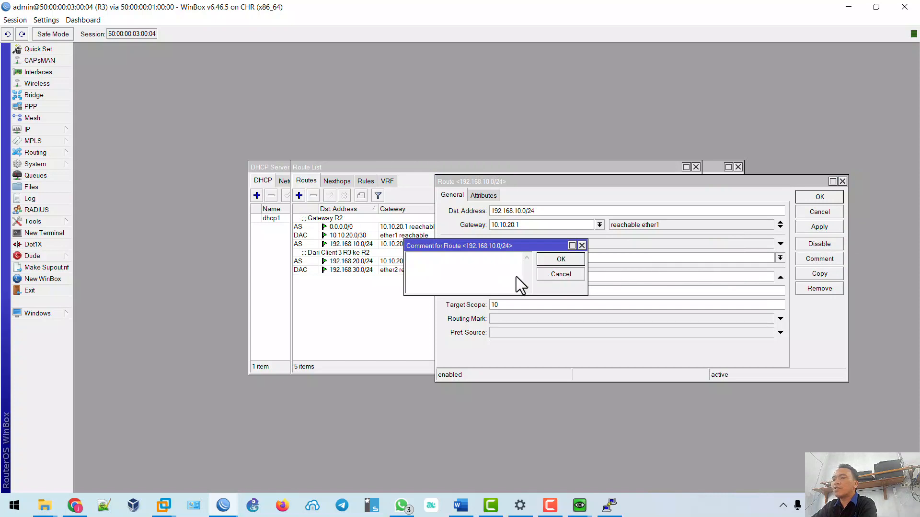
text(Dari Client R3 ke R1)
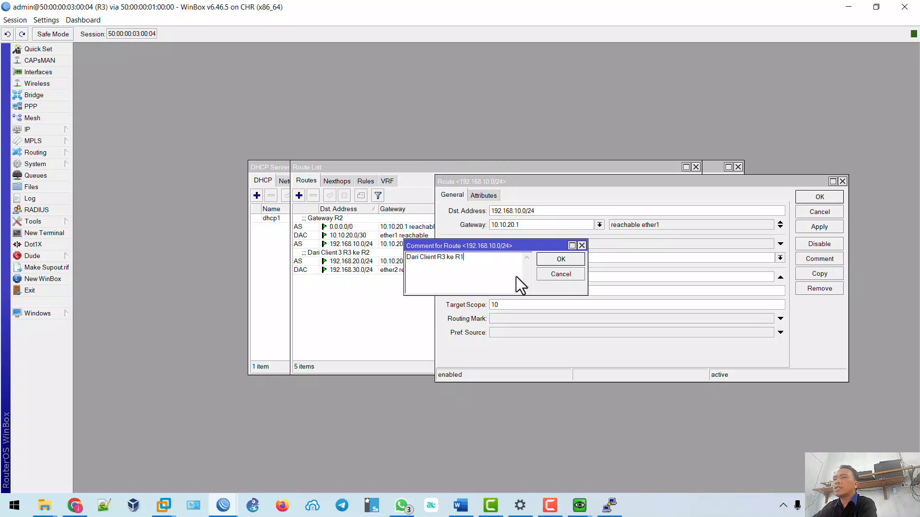
click(556, 264)
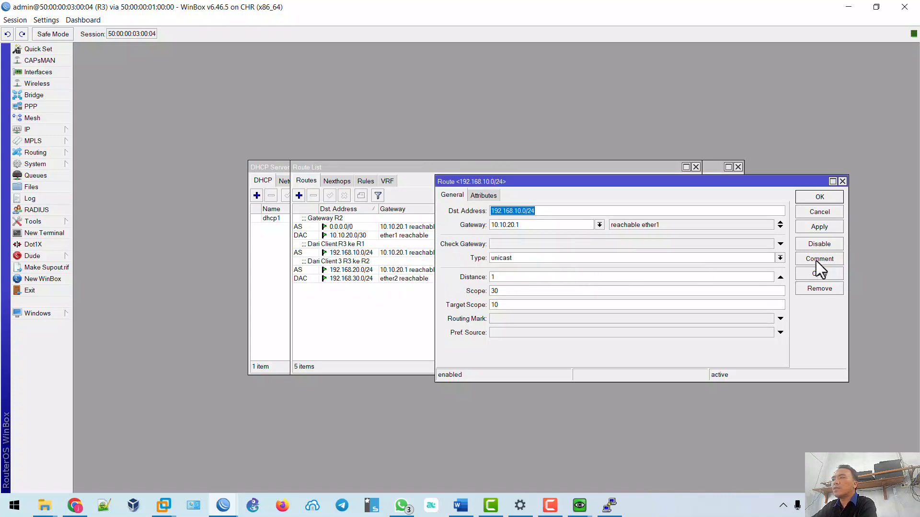
click(829, 229)
click(817, 200)
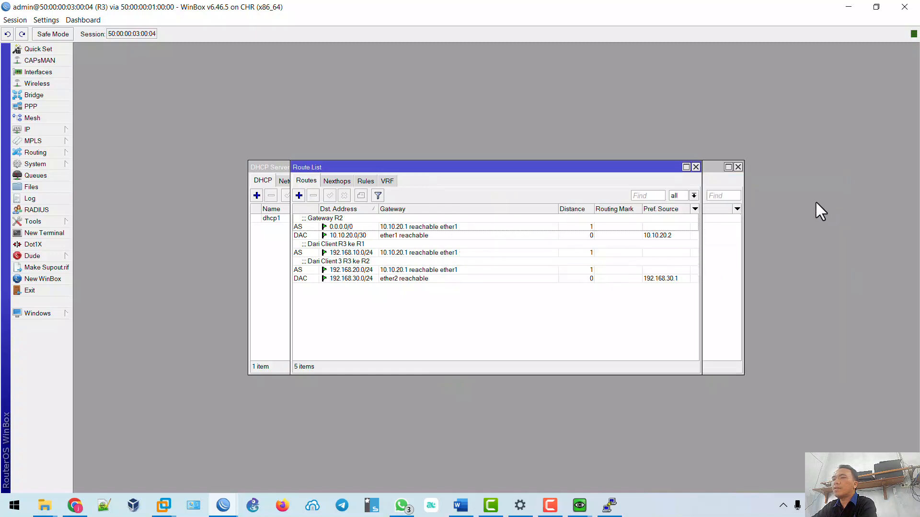
In the EVE-NG topology, shift Client3 right then back up-left, and WindowsClient slightly left.
click(75, 506)
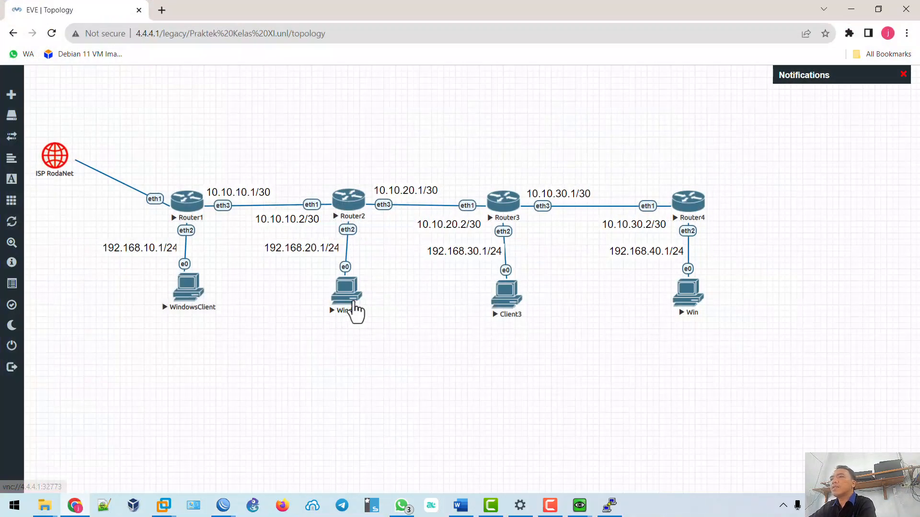
drag(512, 308, 518, 311)
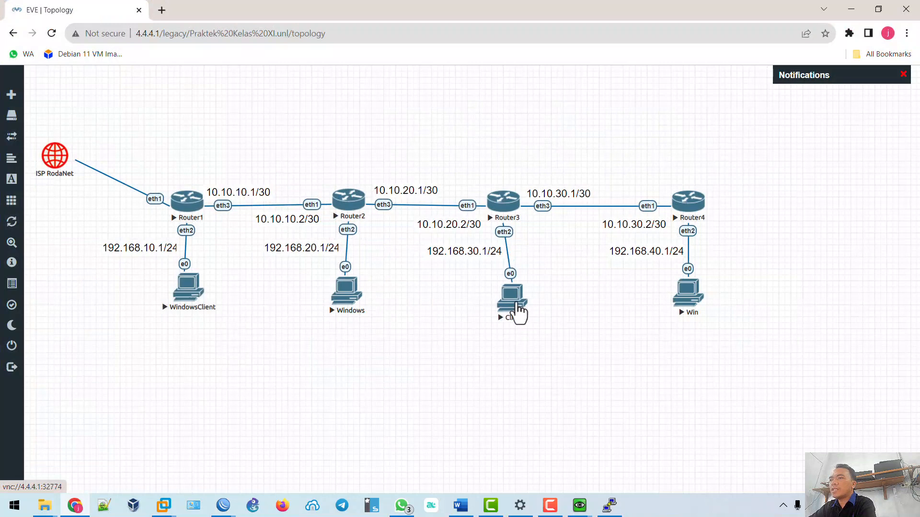
drag(192, 304, 191, 305)
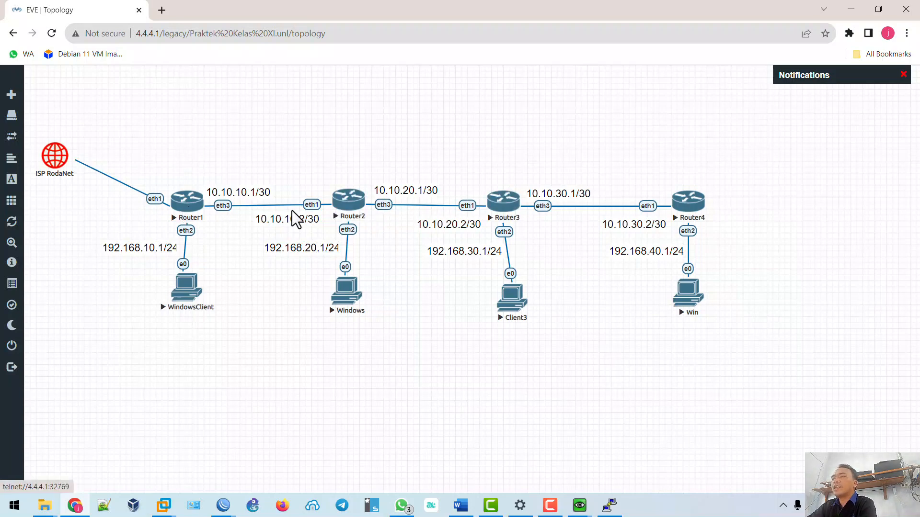
drag(511, 305, 502, 301)
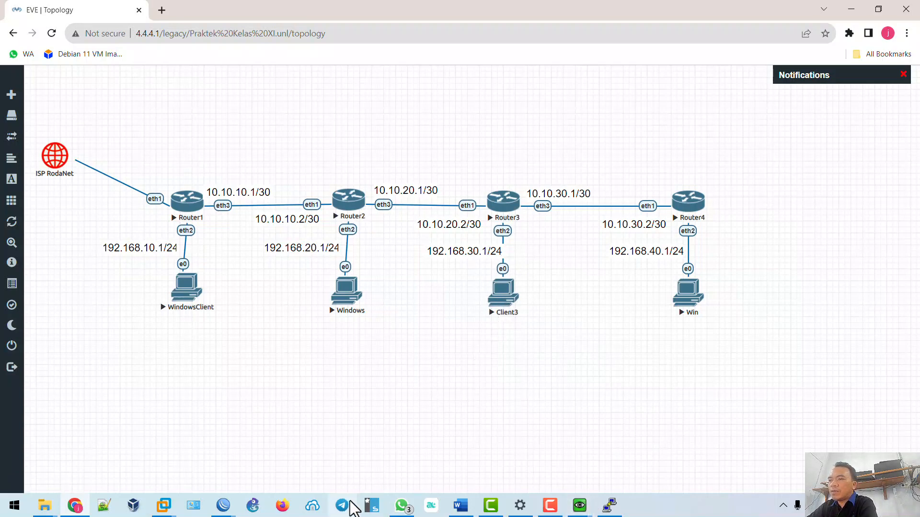
On R1, add and apply a static route to 192.168.30.0/24 via gateway 10.10.10.2.
mouse_move(225, 507)
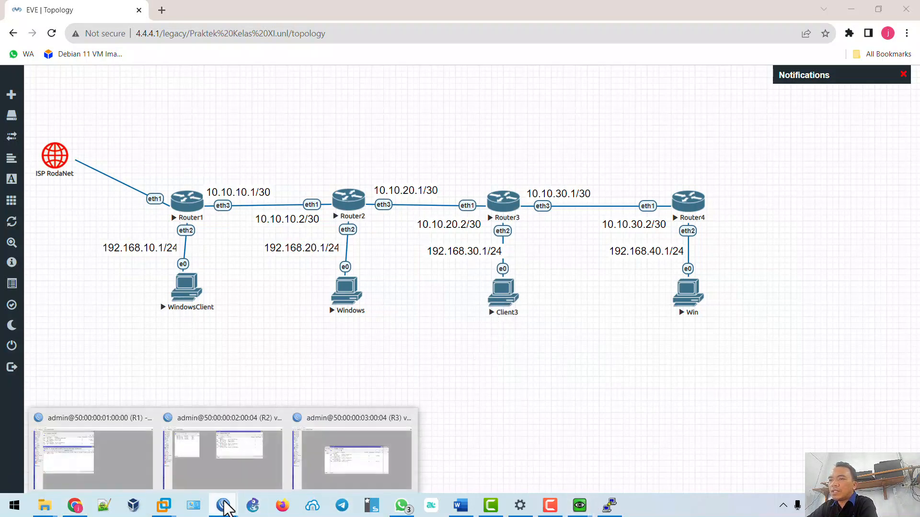
click(115, 457)
key(Escape)
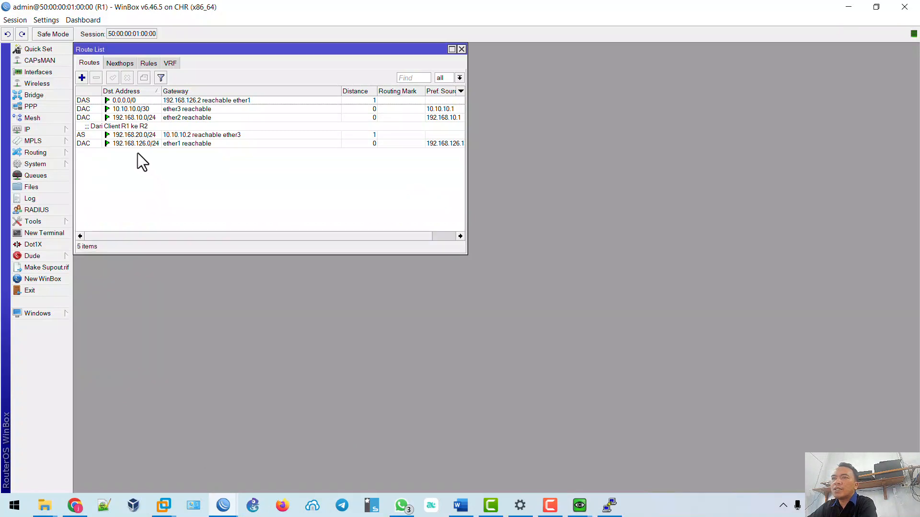
click(82, 78)
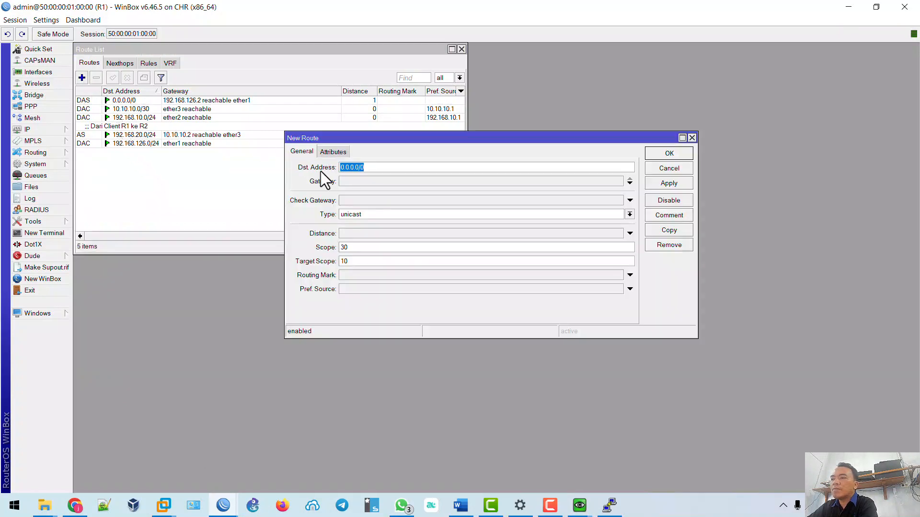
text(192)
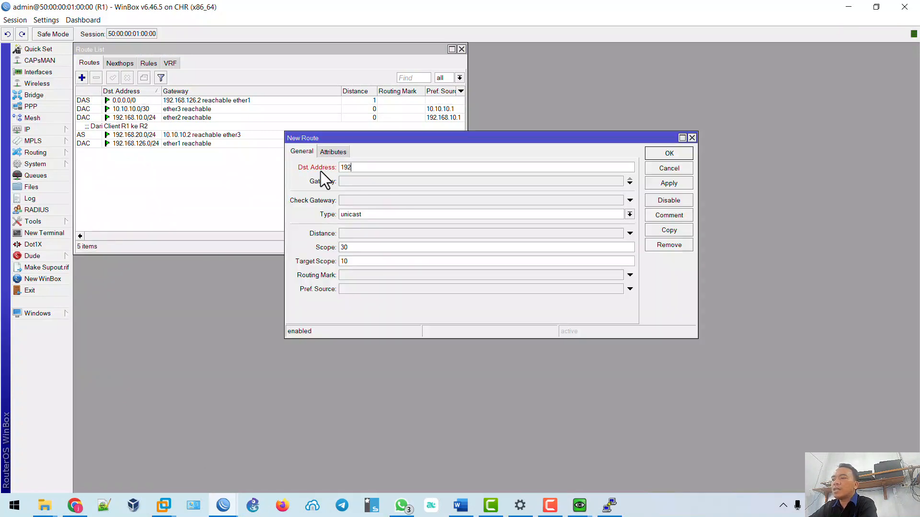
text(.168.30.0/24)
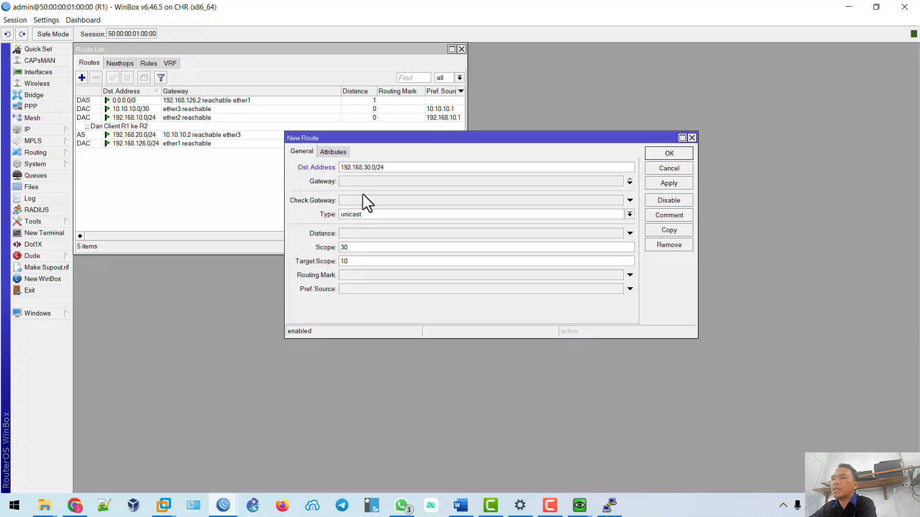
click(366, 181)
text(10.)
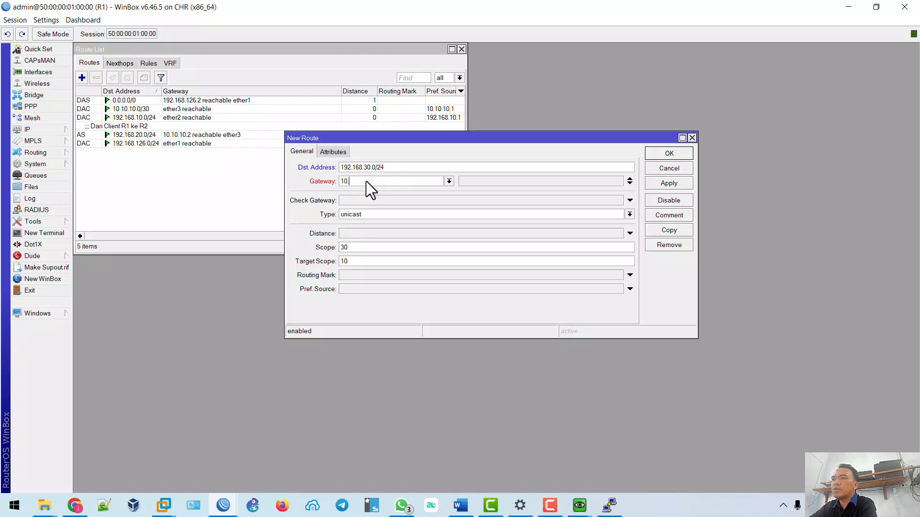
text(10.10.)
click(669, 183)
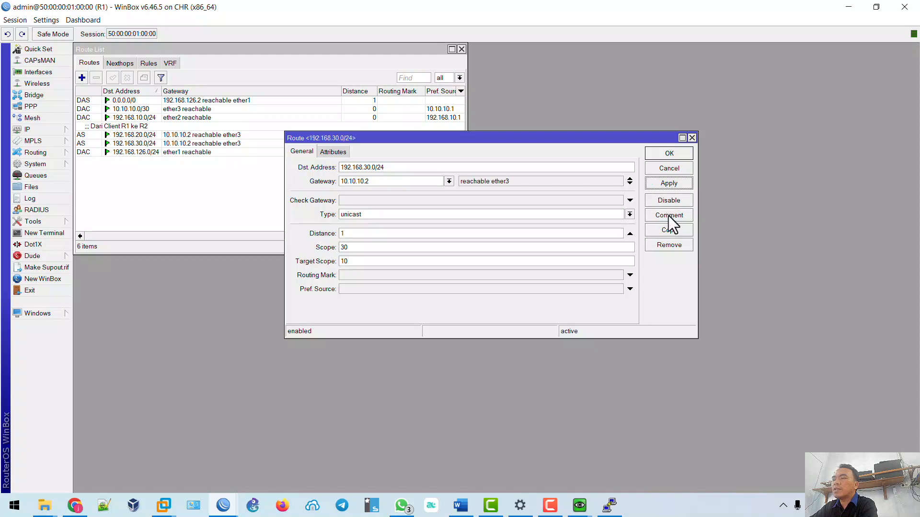
Comment the route 'Dari Client 1 R1 ke R3' and close it.
click(669, 216)
text(Dari )
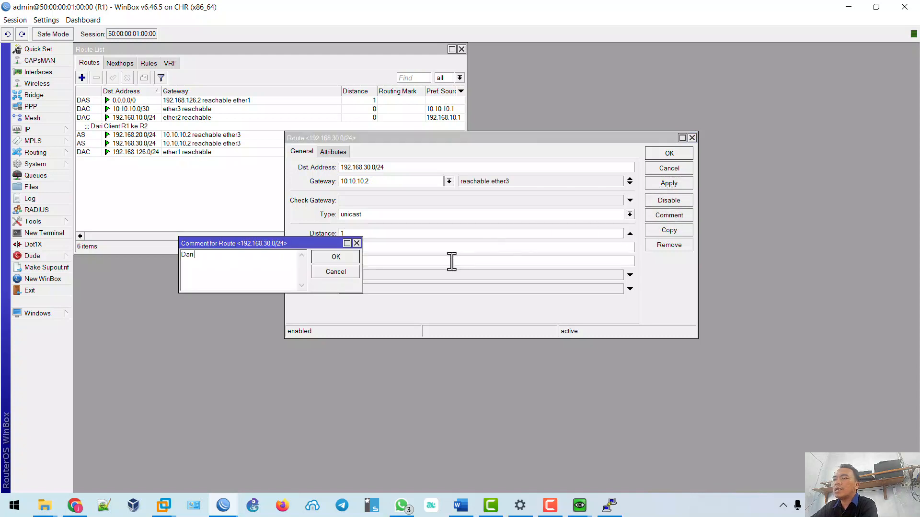
text(Client)
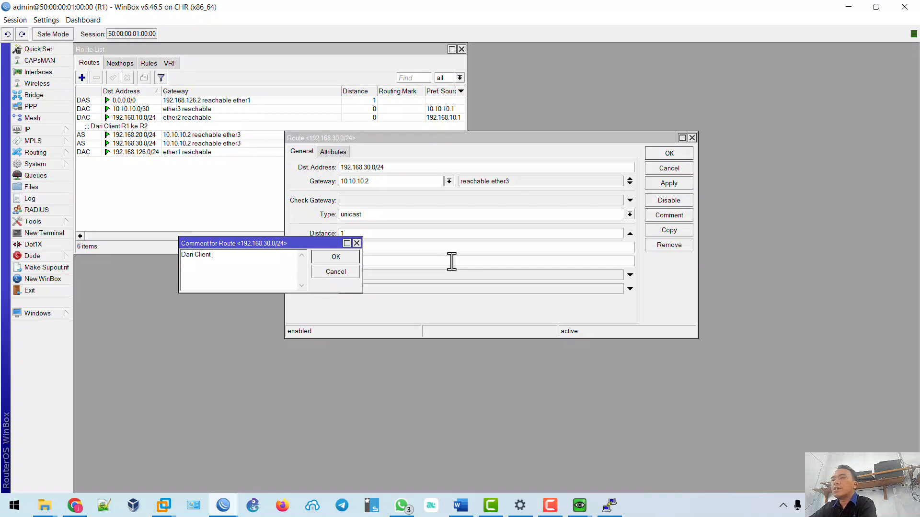
text( 1 R1 ke R3)
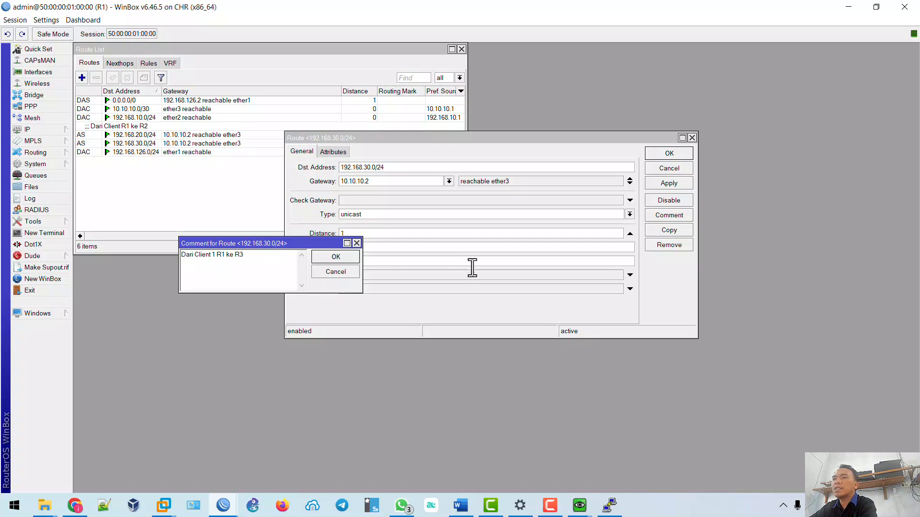
click(337, 258)
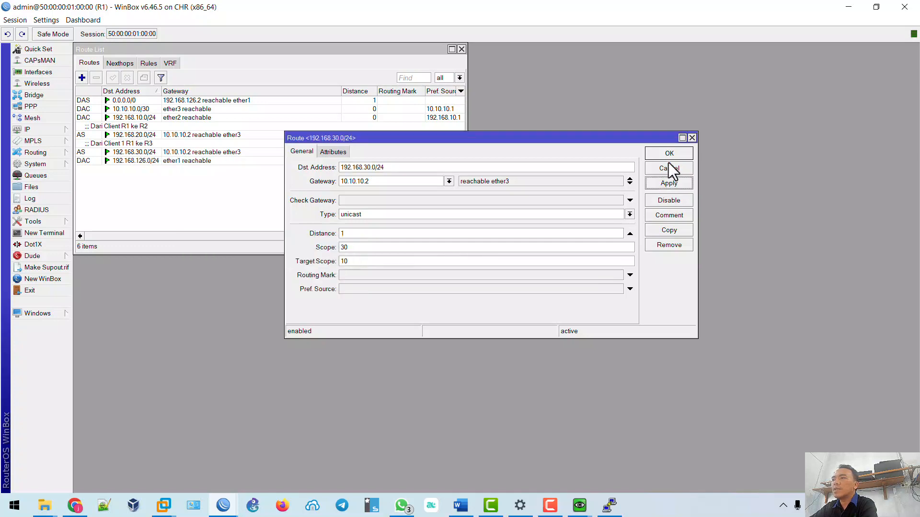
click(669, 153)
On Client3, stop the 192.168.10.254 ping and ping detik.com.
mouse_move(581, 503)
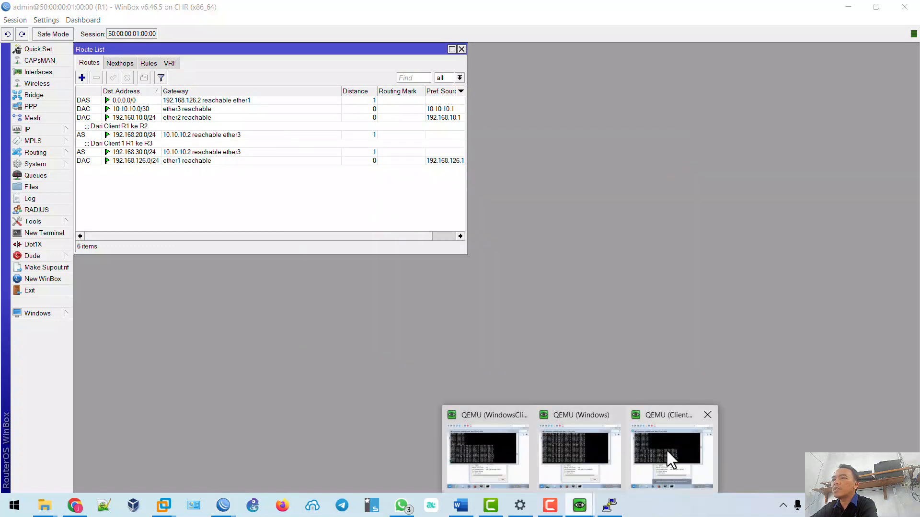
click(666, 449)
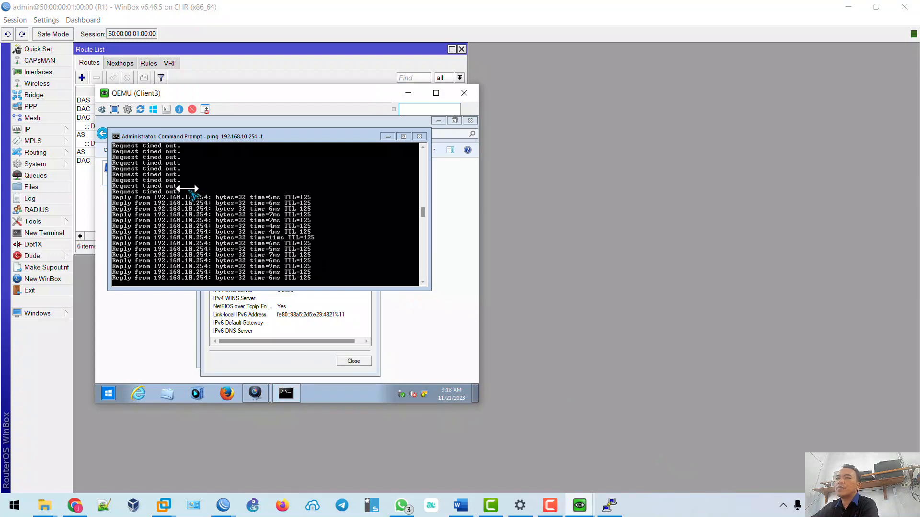
key(ctrl+c)
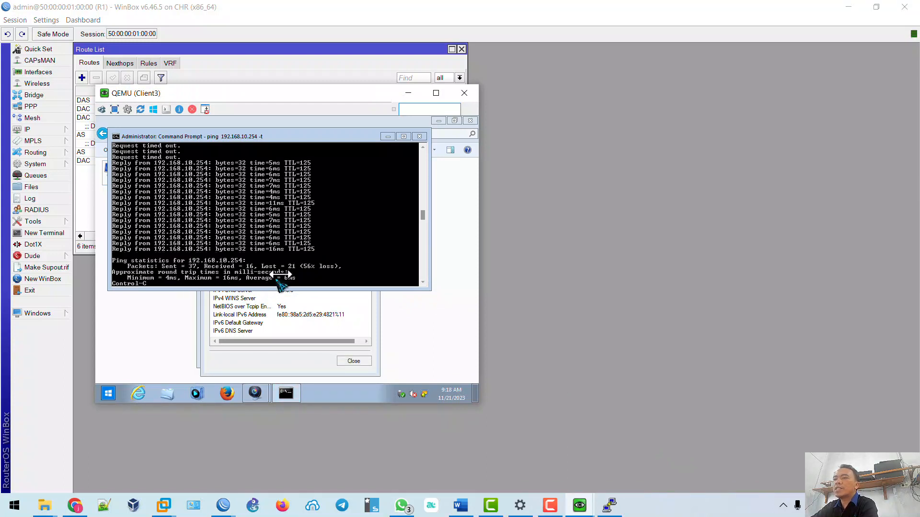
text(pin)
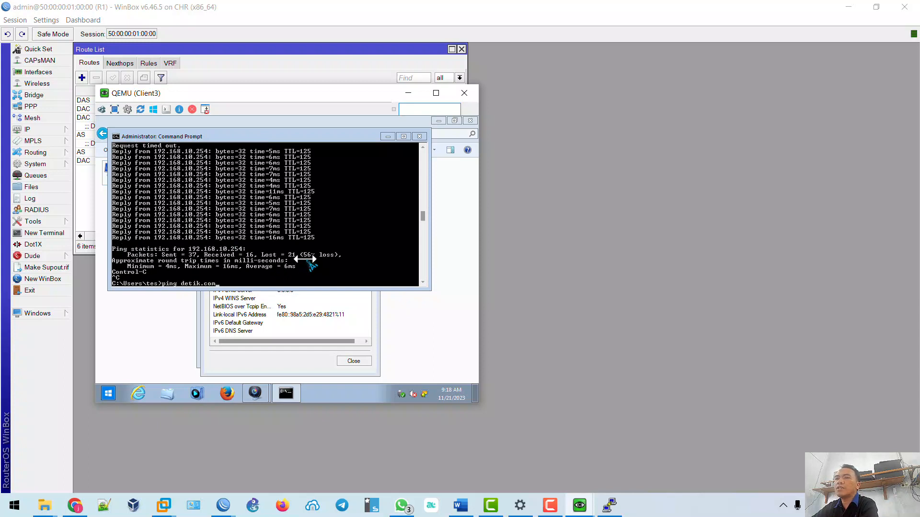
text(g detik.com)
key(Return)
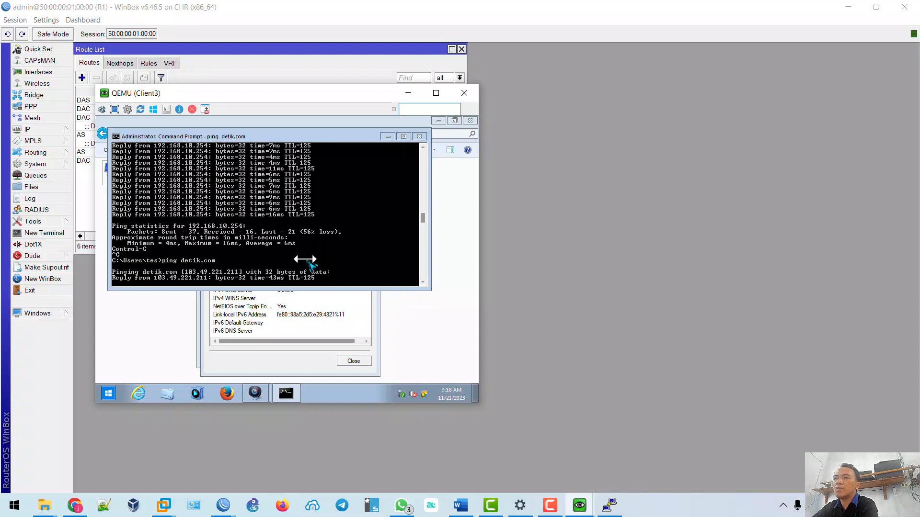
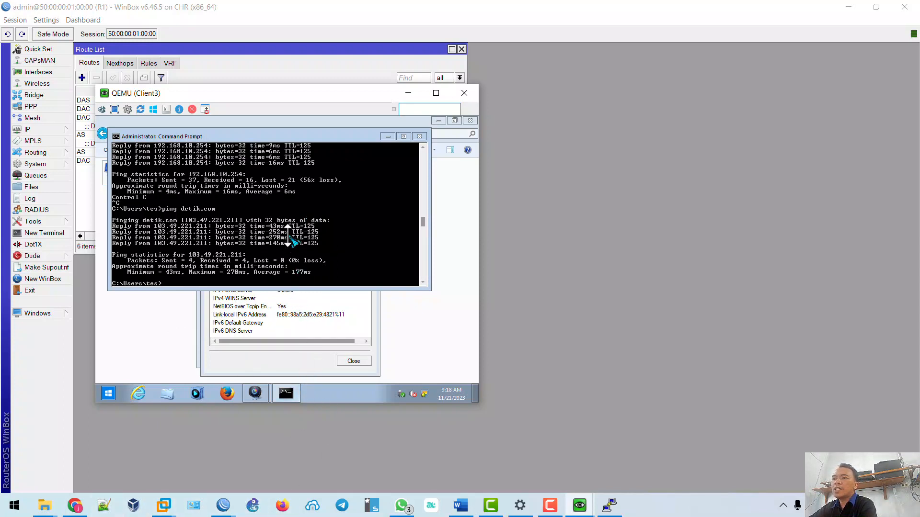
Switch to Chrome to show the EVE lab topology of four routers and clients.
click(75, 505)
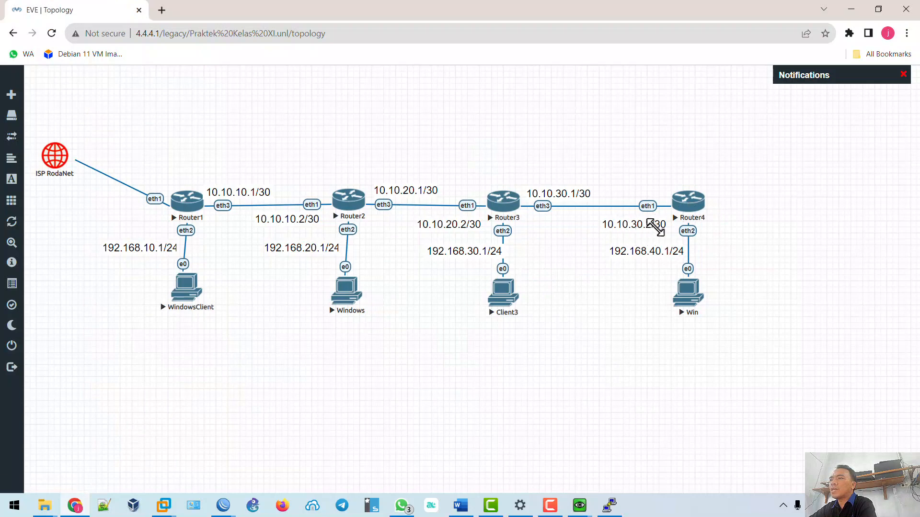
In the Word checklist, highlight Router 3 steps Langkah 24, 26, 27 and 29 green.
click(461, 506)
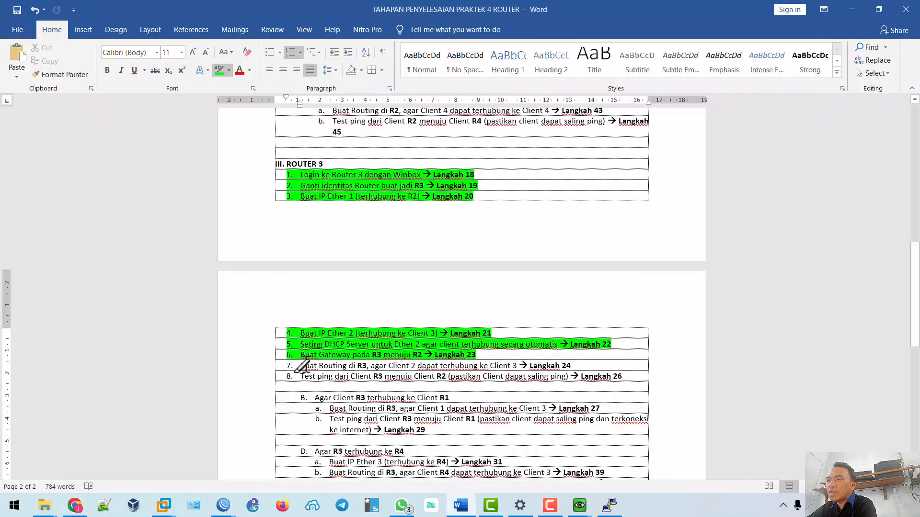
drag(301, 367, 585, 370)
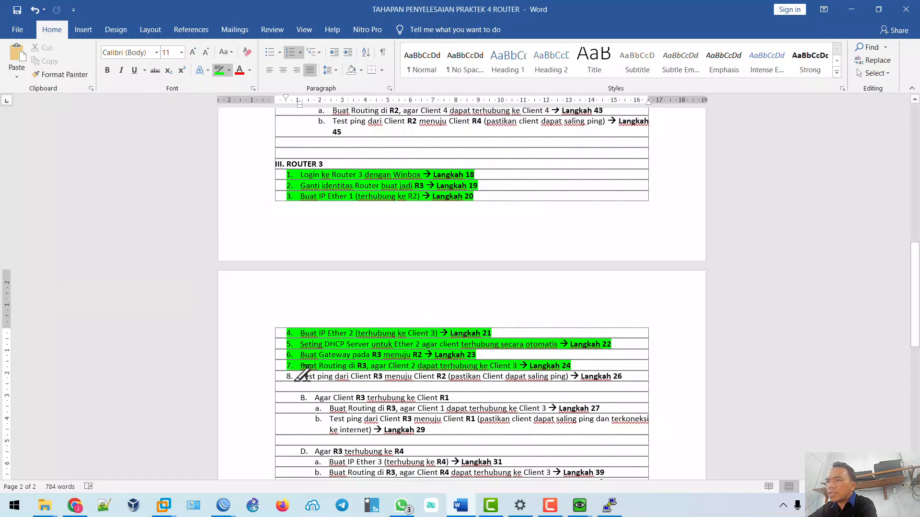
drag(301, 374, 621, 369)
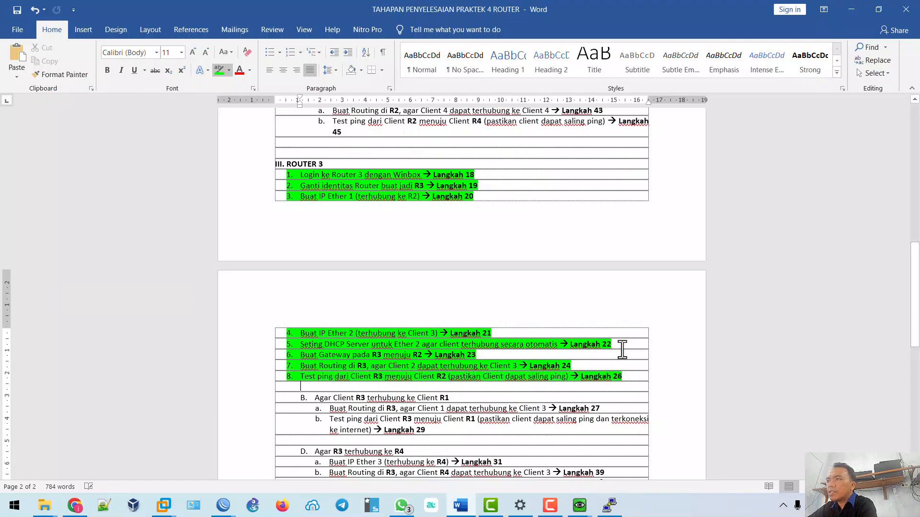
scroll(618, 355, down, 1)
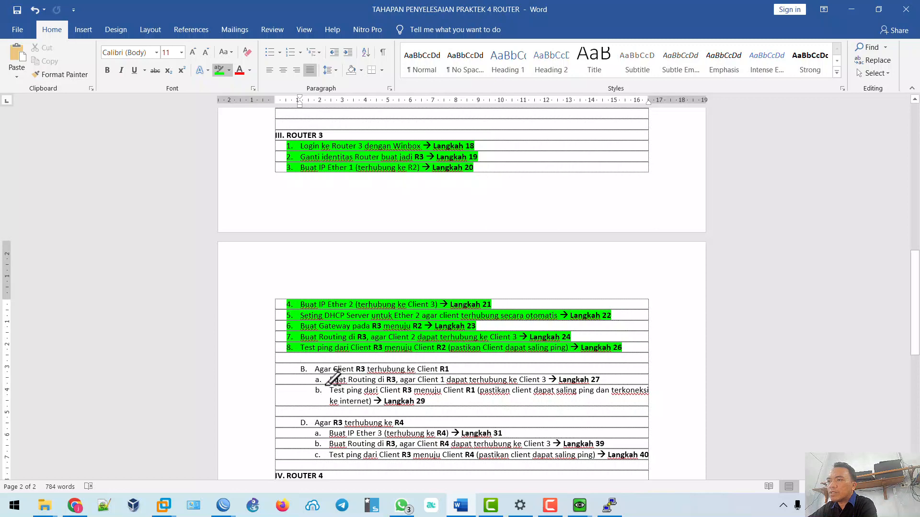
drag(332, 379, 616, 378)
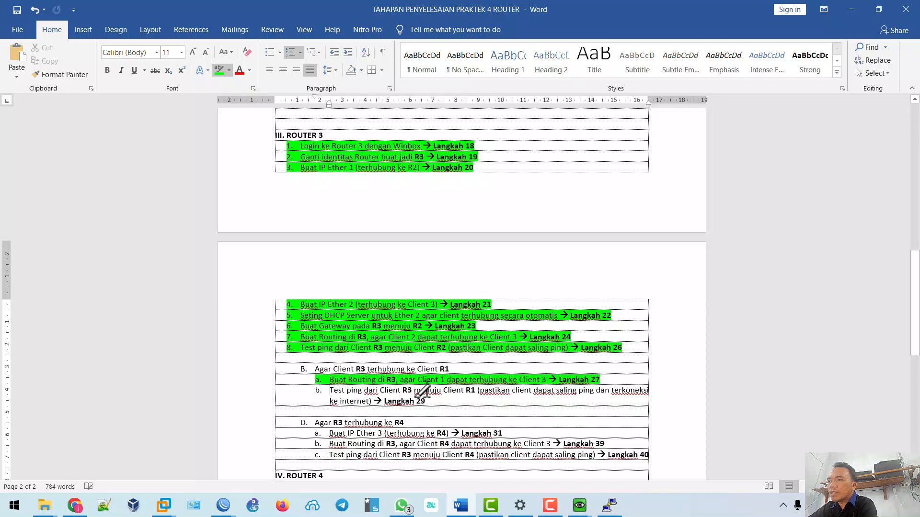
drag(331, 390, 430, 400)
Highlight the Client R1 to Client R3 heading and Langkah 28 and 30 green.
scroll(459, 374, up, 15)
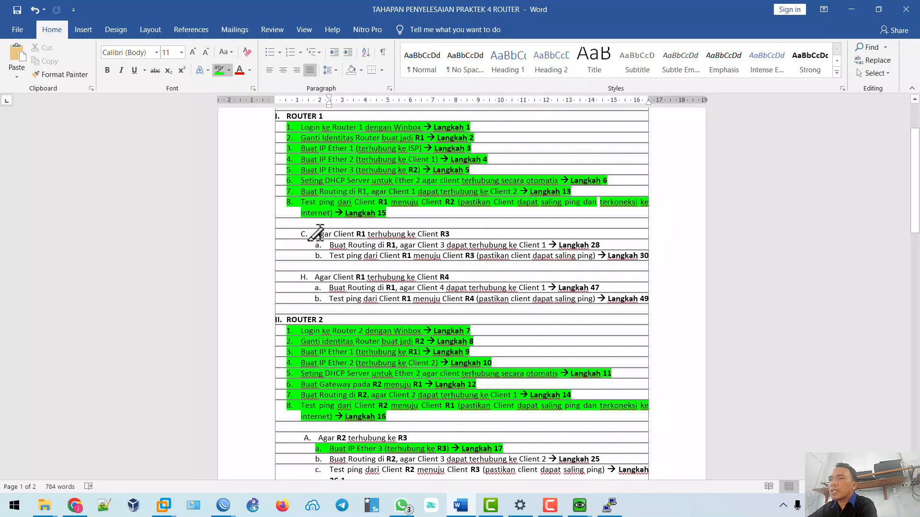
drag(316, 233, 454, 235)
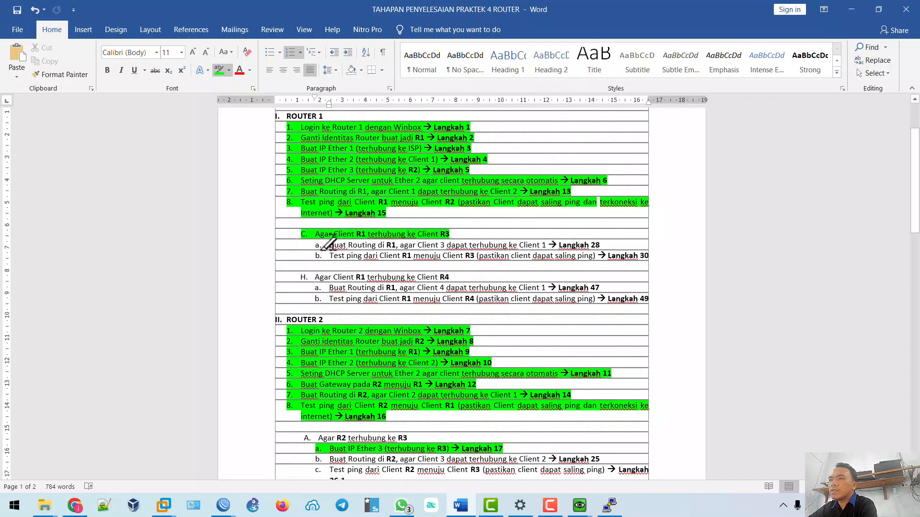
drag(329, 245, 639, 244)
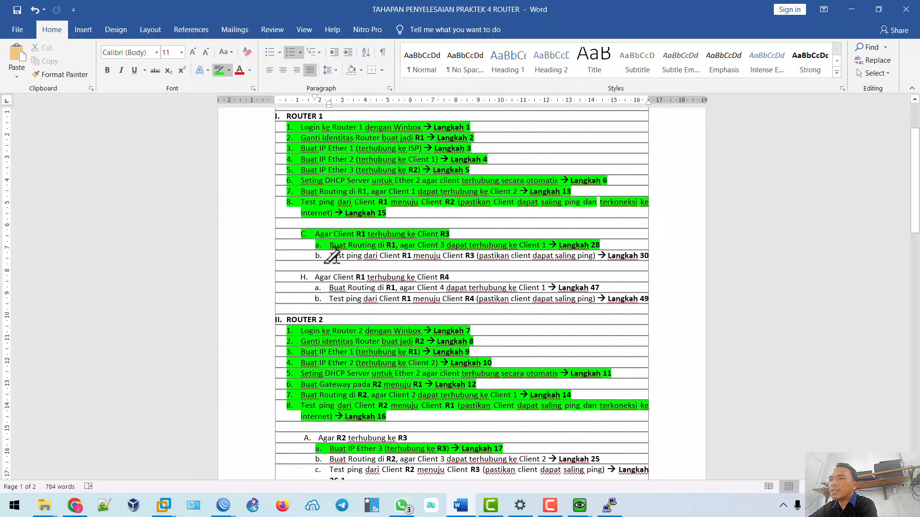
drag(331, 256, 646, 254)
scroll(590, 276, down, 15)
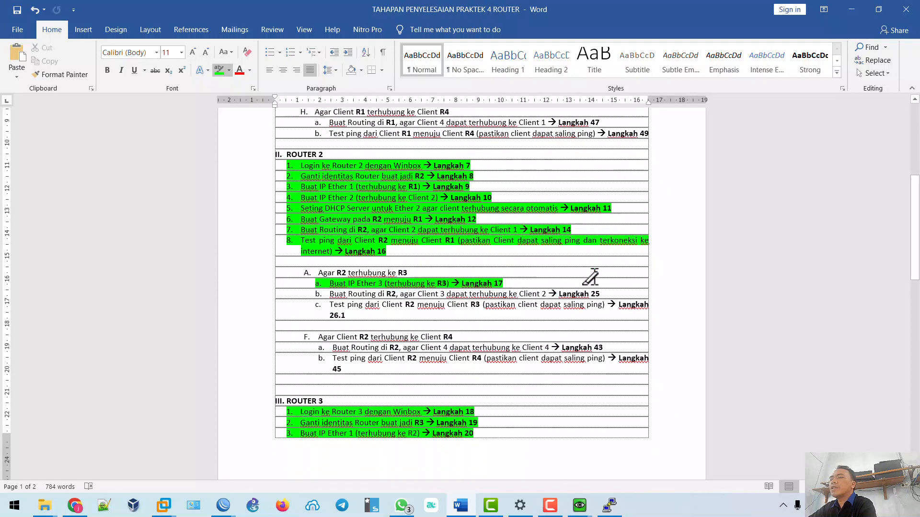
scroll(590, 278, down, 5)
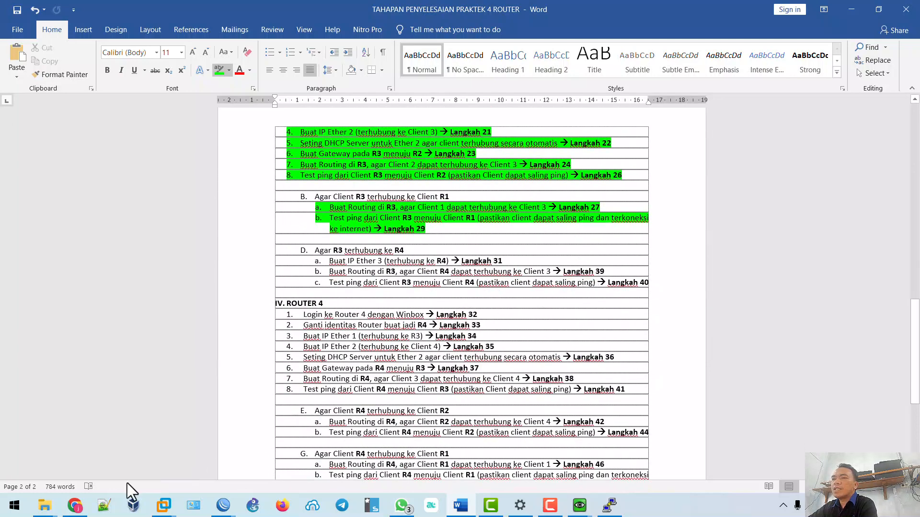
After checking the topology, highlight Langkah 31 (Ether 3 address) green and return to R3's WinBox.
click(75, 505)
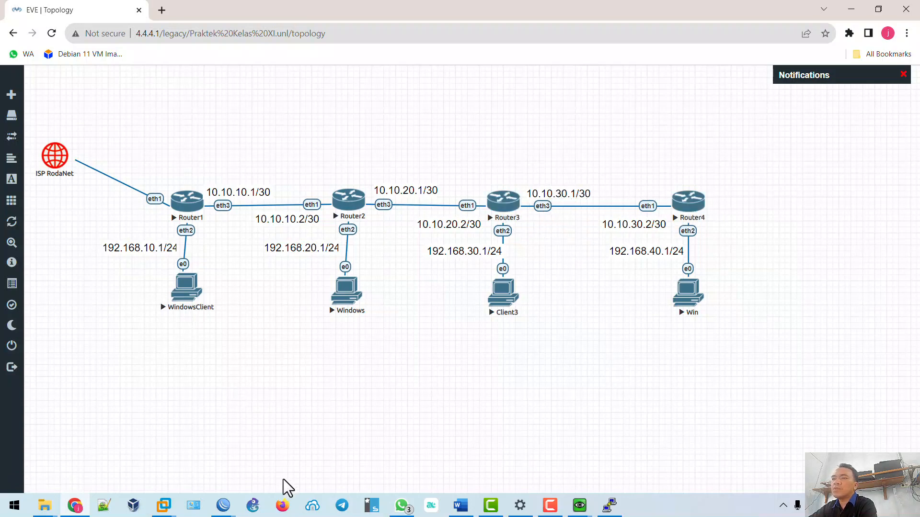
click(460, 505)
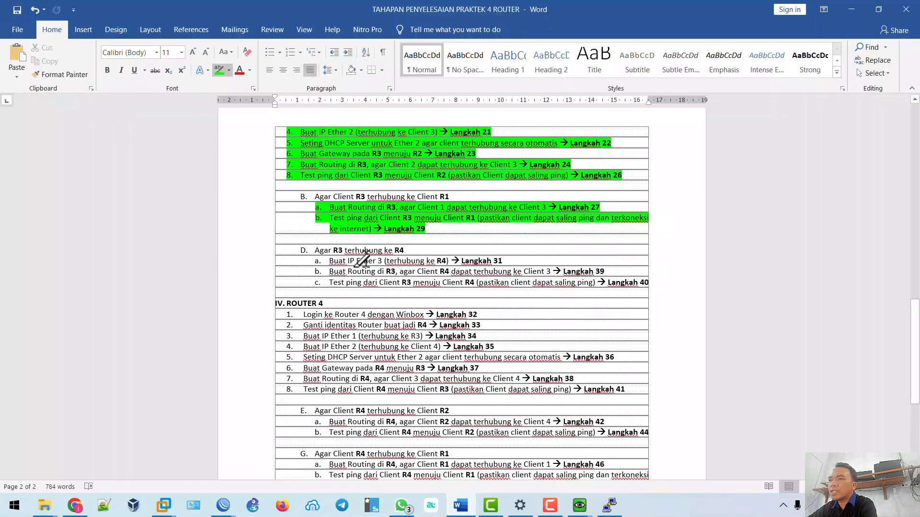
drag(322, 263, 500, 264)
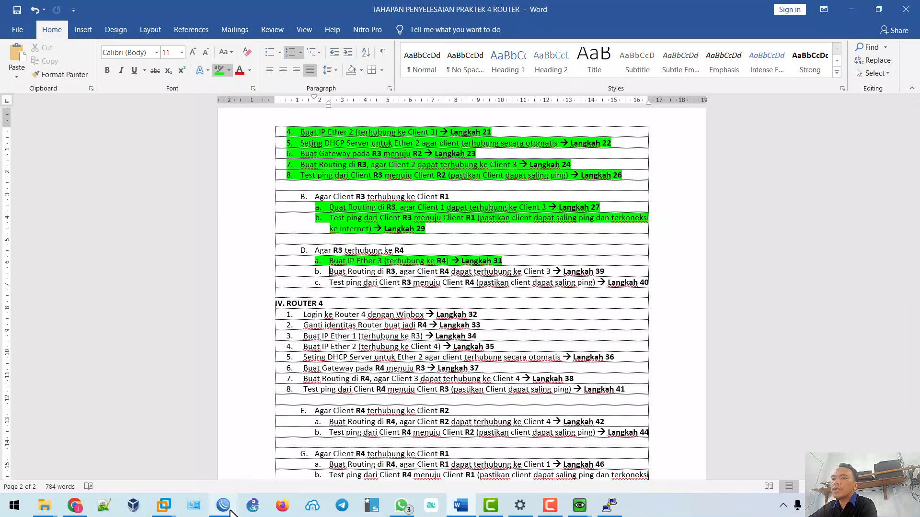
mouse_move(222, 505)
click(318, 472)
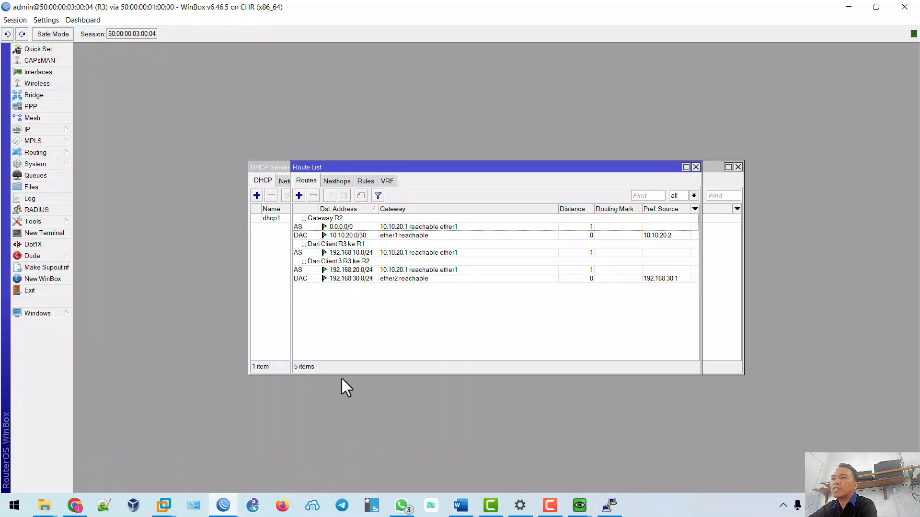
Add IP address 10.10.30.1/24 on ether3 to R3, then return to the Word checklist.
click(57, 129)
click(107, 152)
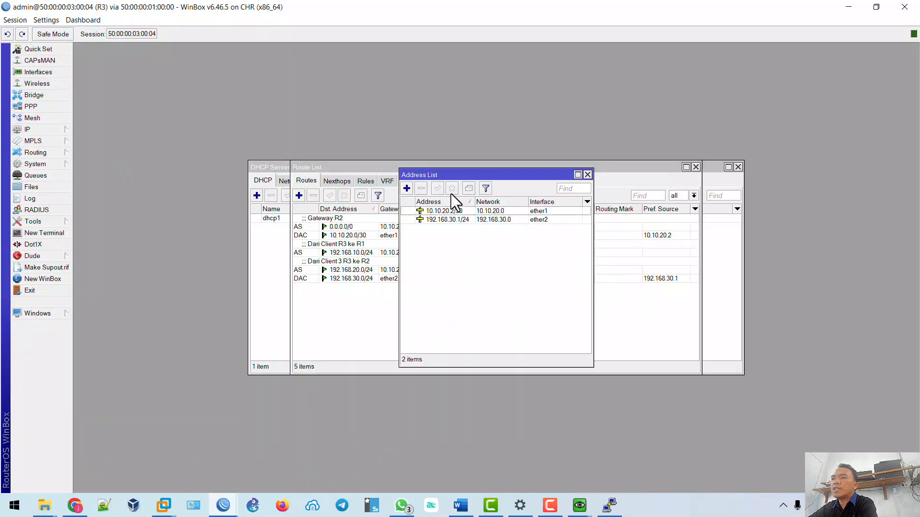
drag(469, 175, 153, 54)
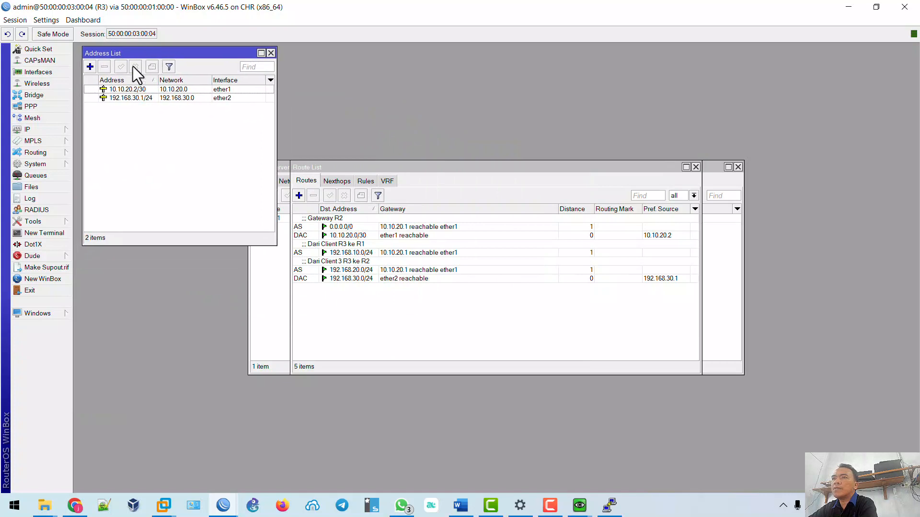
click(91, 68)
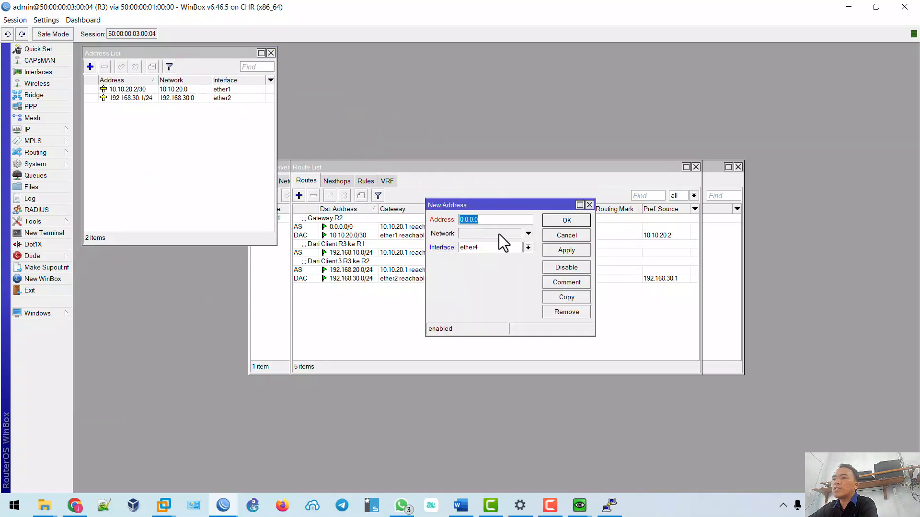
text(10.1)
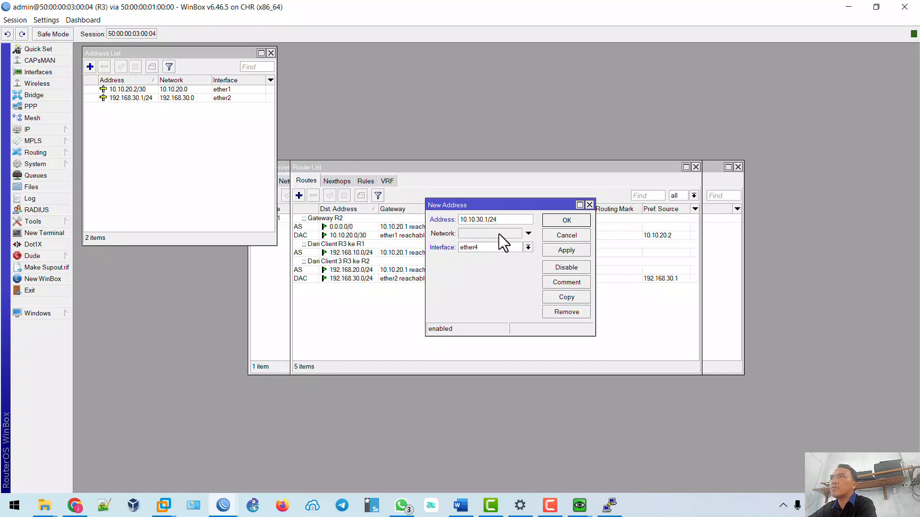
text(0.30.1/24)
click(502, 251)
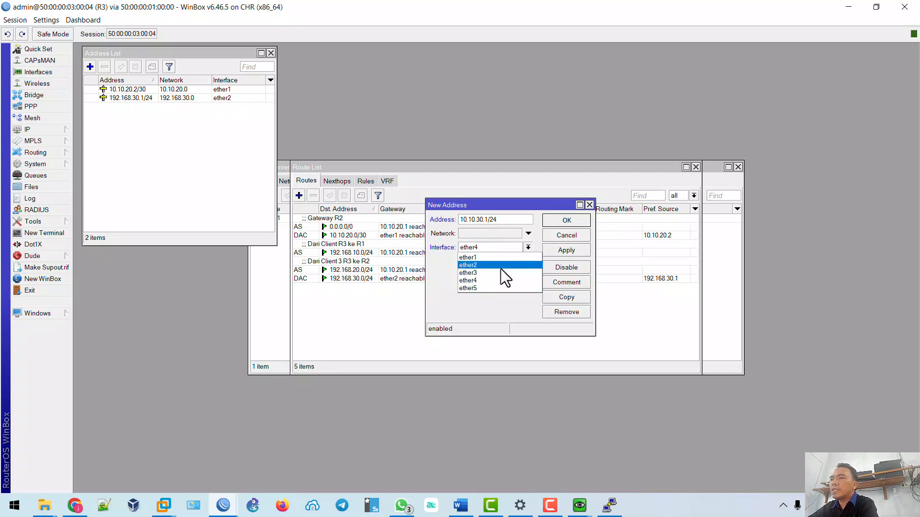
click(501, 271)
click(566, 250)
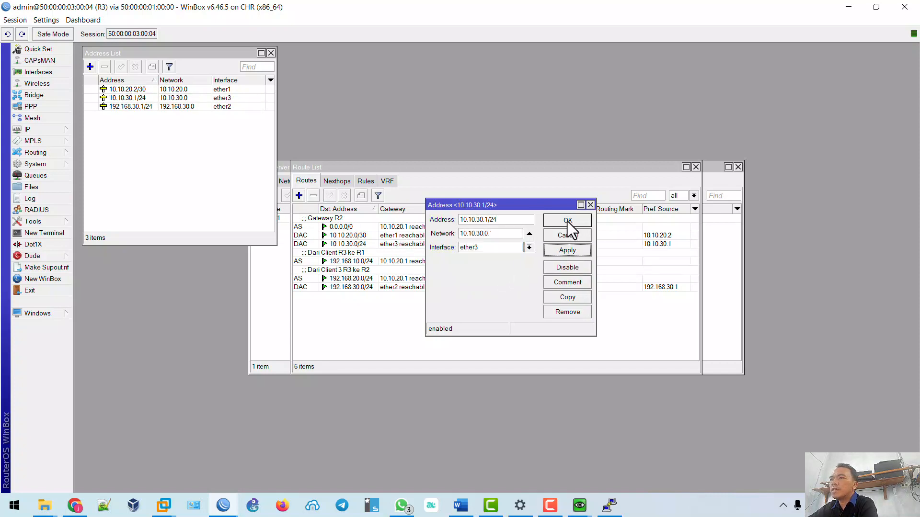
click(566, 220)
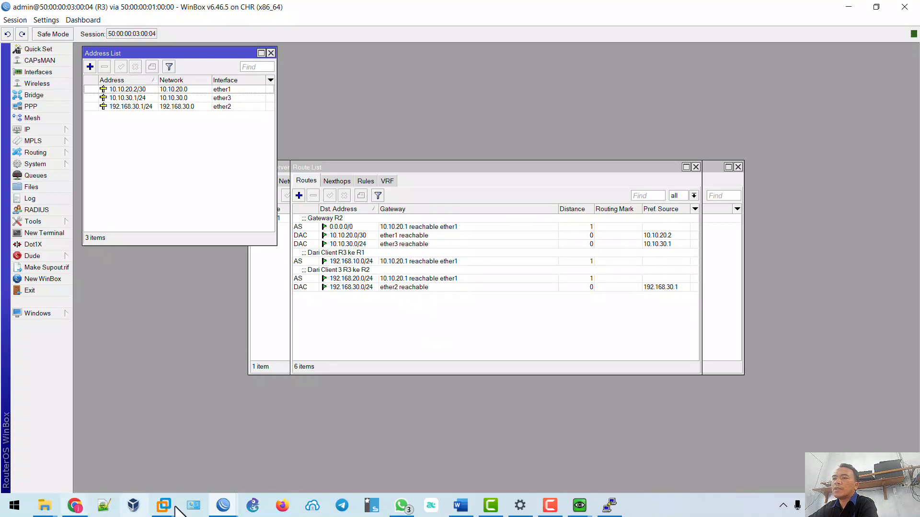
click(460, 505)
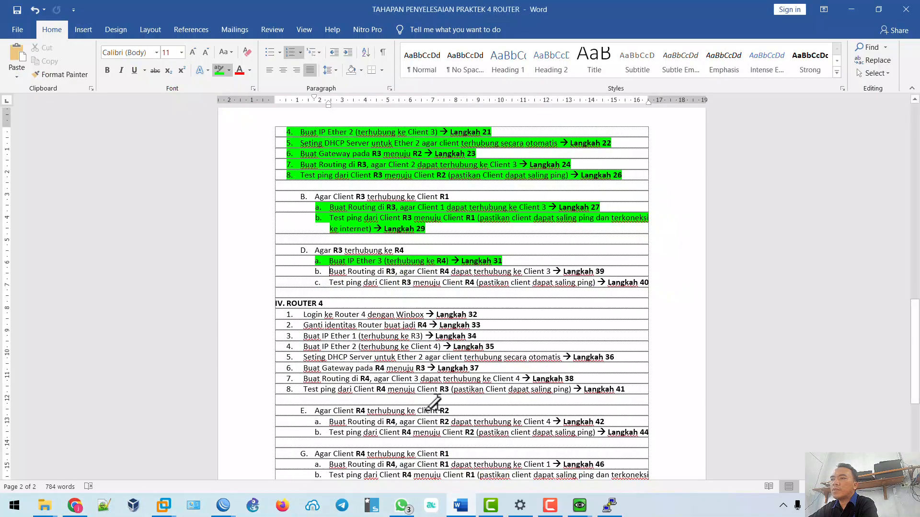
Highlight Langkah 32 (log in to Router 4) green and open Router4's console from EVE.
click(307, 314)
drag(338, 311, 475, 314)
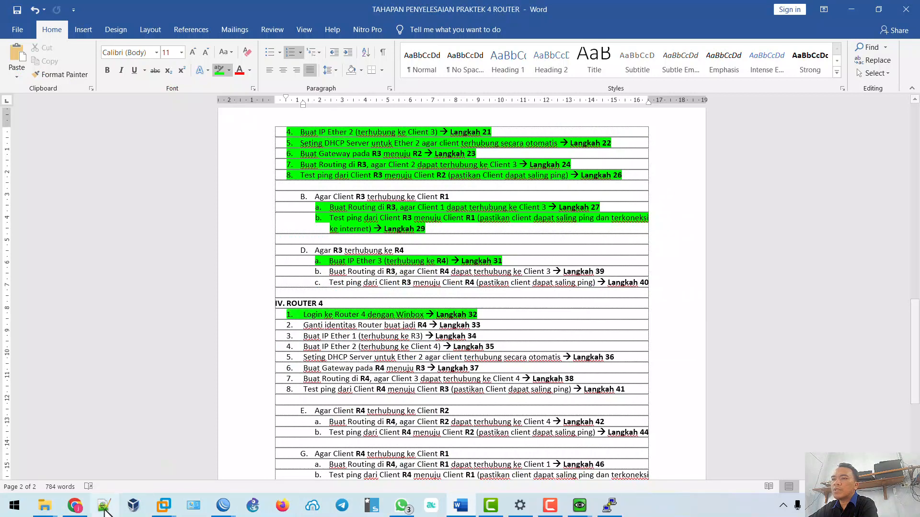
click(75, 506)
click(683, 214)
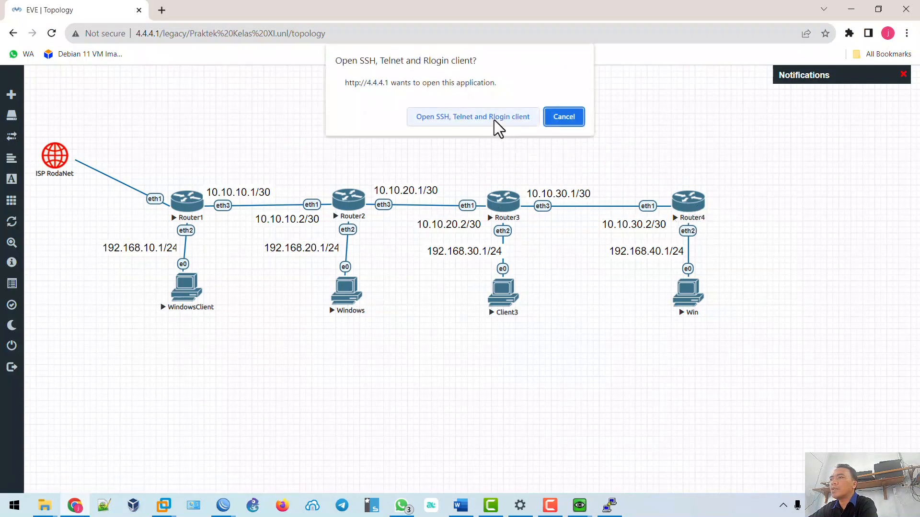
Log in to Router4's console, run 'tool romon set enabled=yes', and close the console.
click(481, 121)
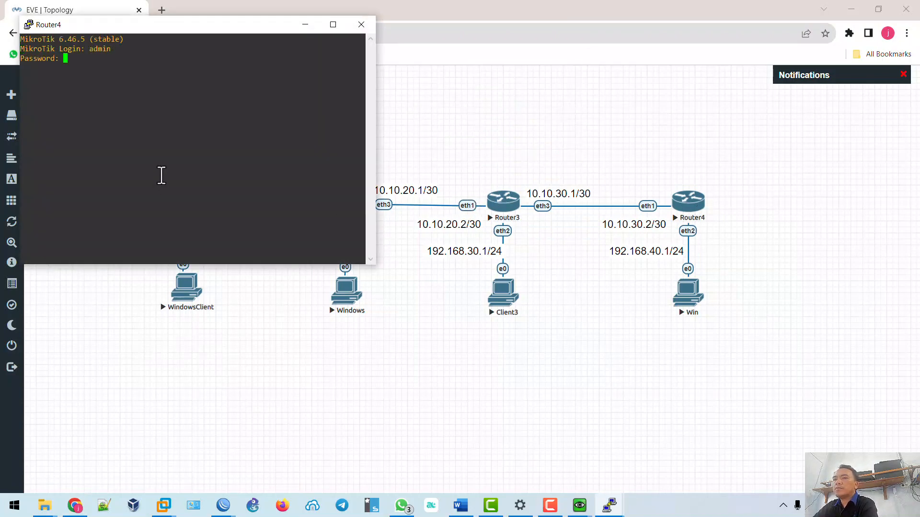
key(Return)
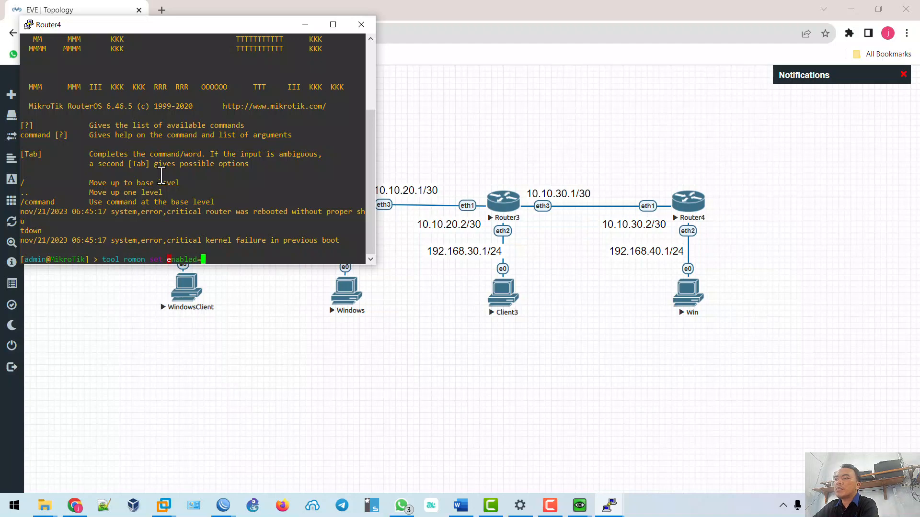
text(tool romon set enabled=yes)
key(Return)
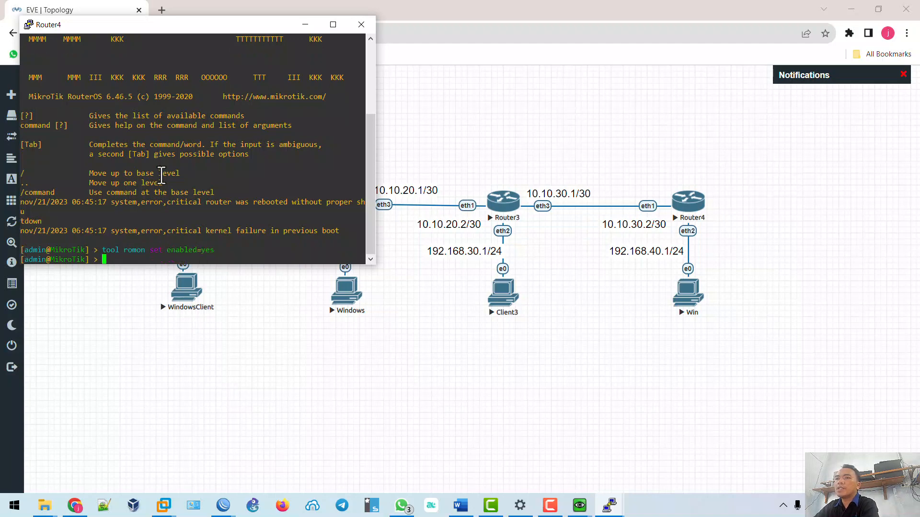
click(366, 23)
click(470, 296)
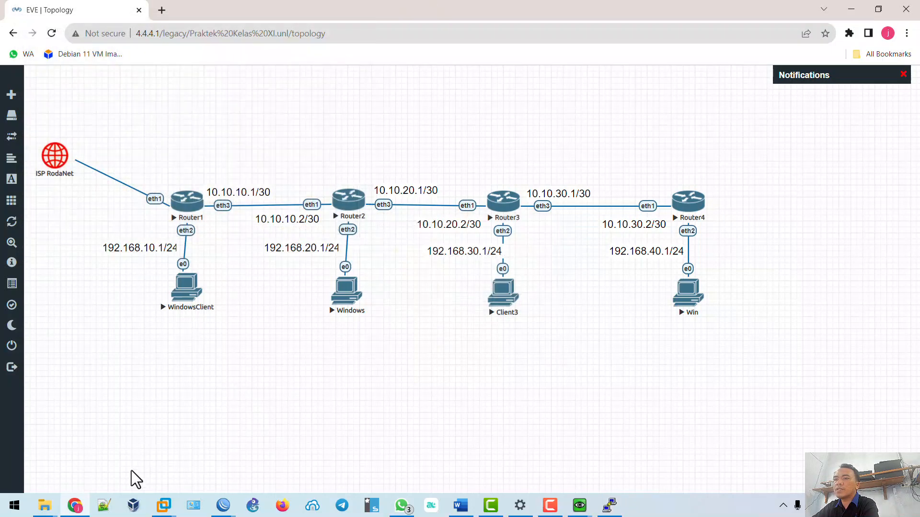
Open a new WinBox login and connect to router 50:00:00:04:00:04 via RoMON through R1.
mouse_move(223, 505)
click(344, 464)
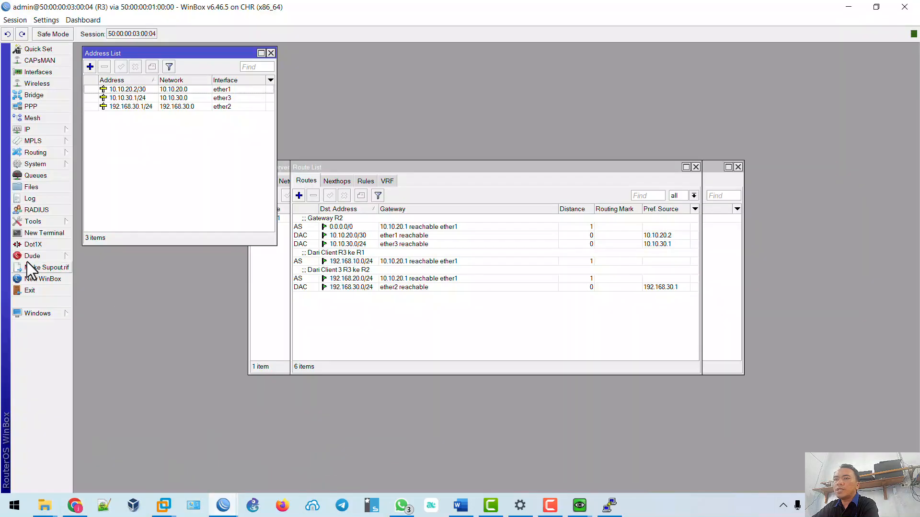
click(50, 282)
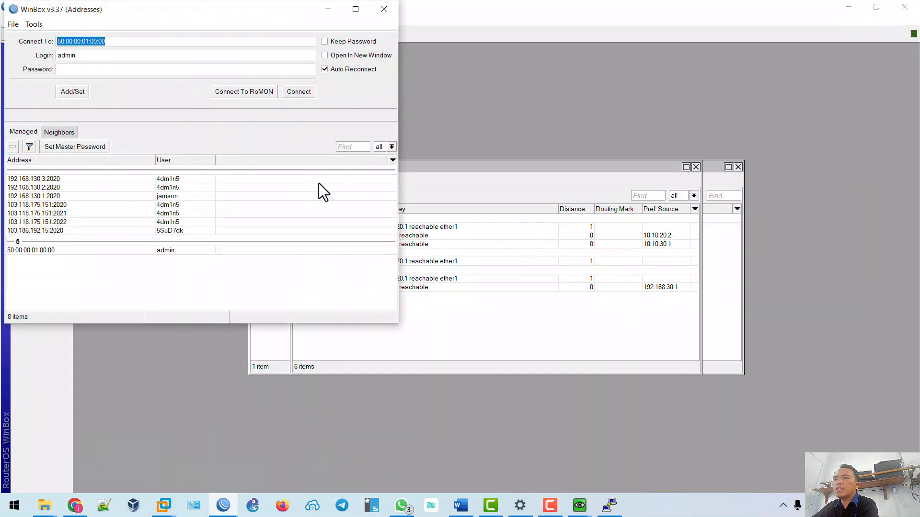
click(73, 132)
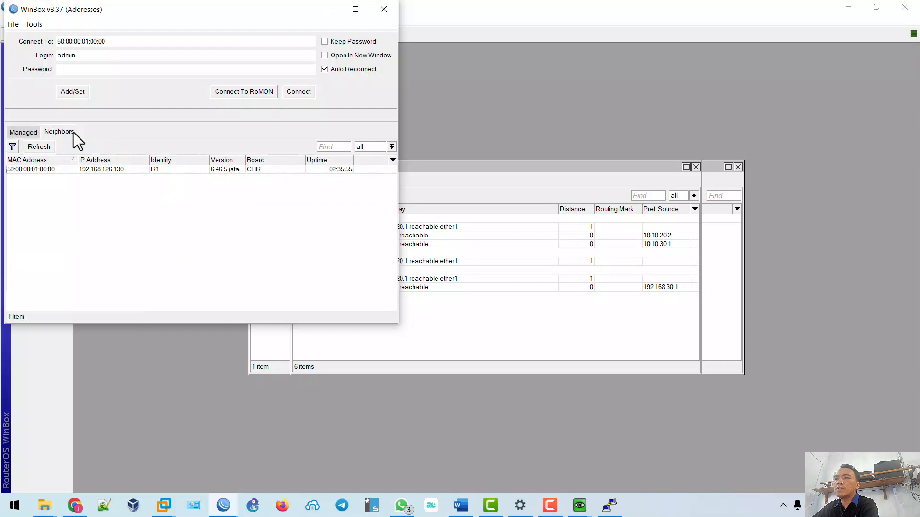
click(249, 93)
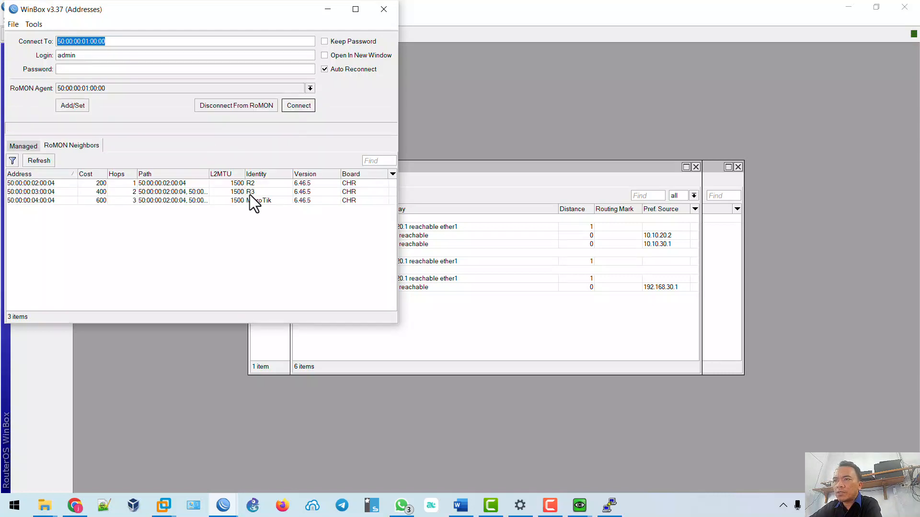
click(58, 200)
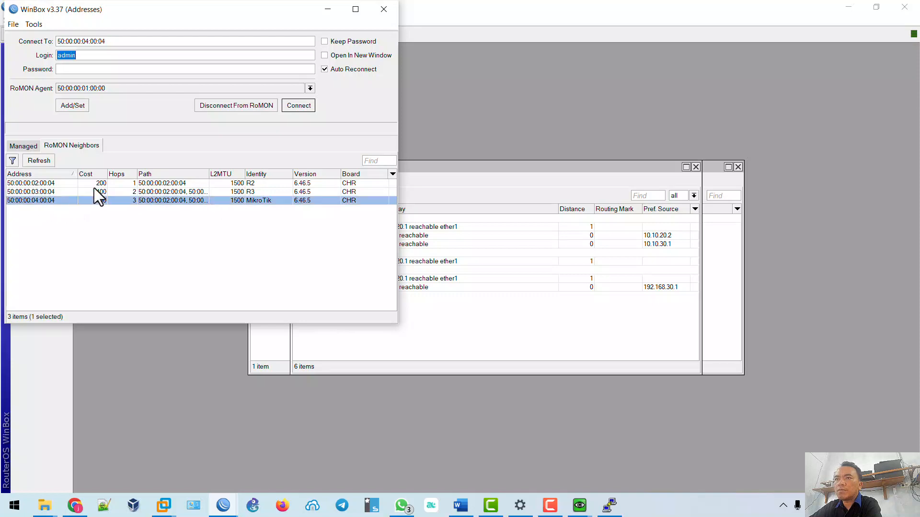
click(300, 106)
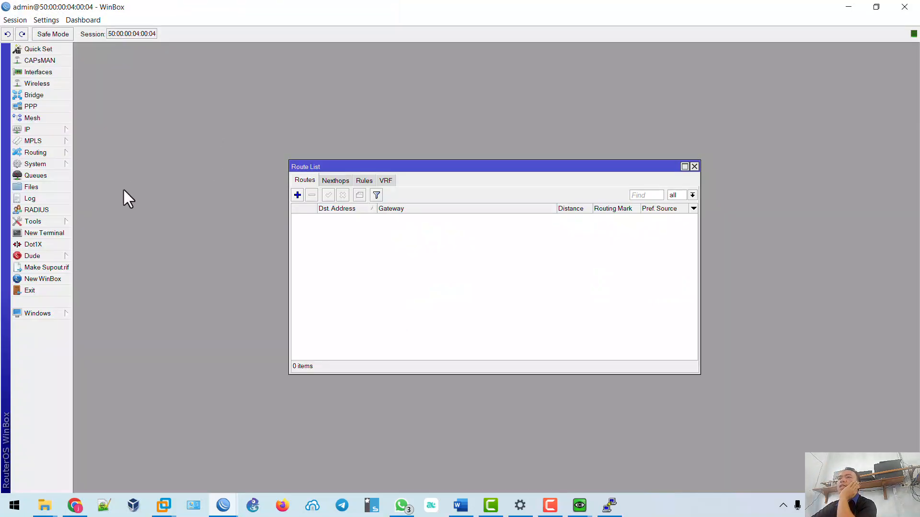
Set the fourth router's system identity to R4.
click(694, 167)
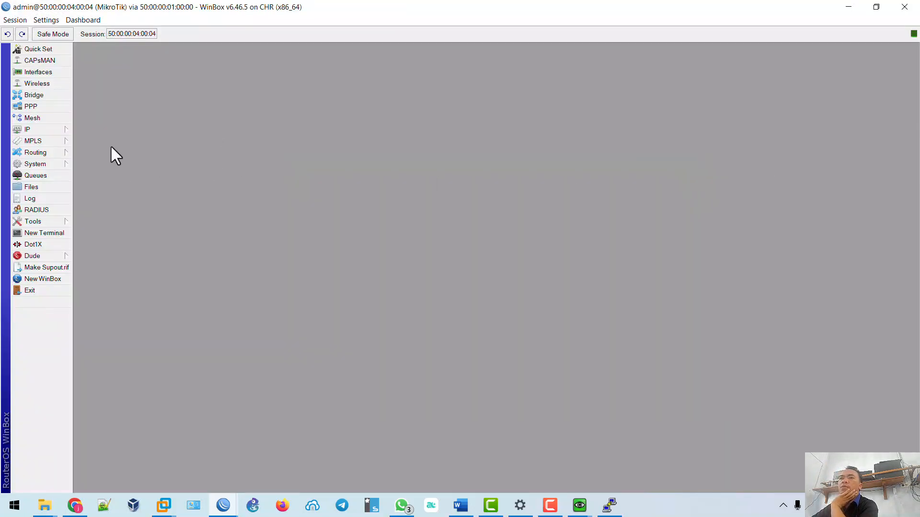
click(62, 165)
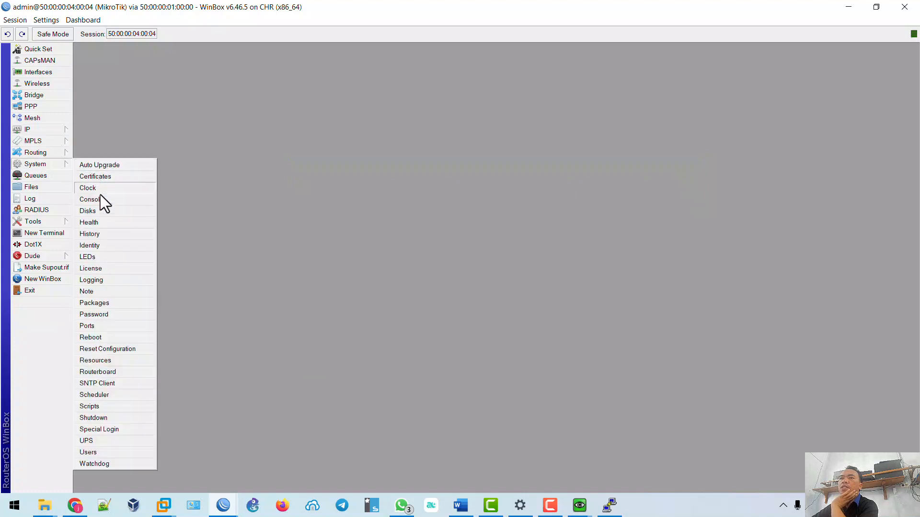
click(102, 243)
text(R4)
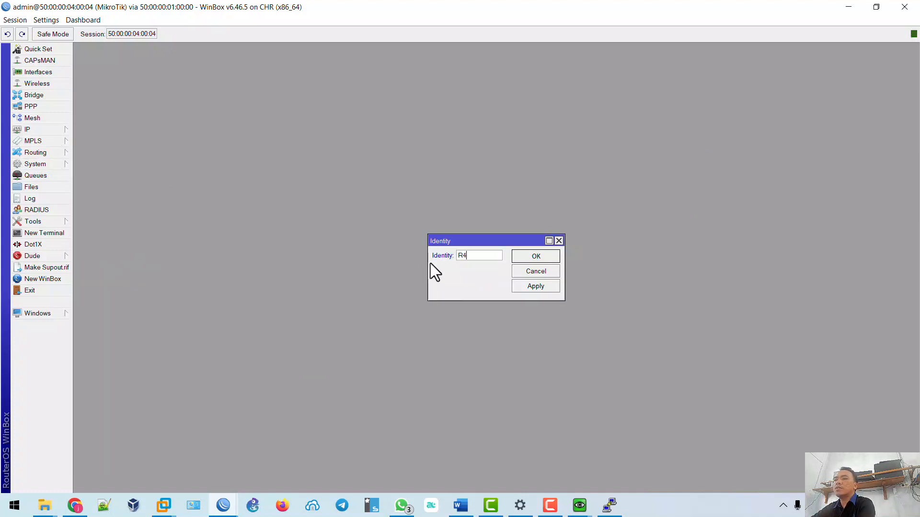
click(546, 256)
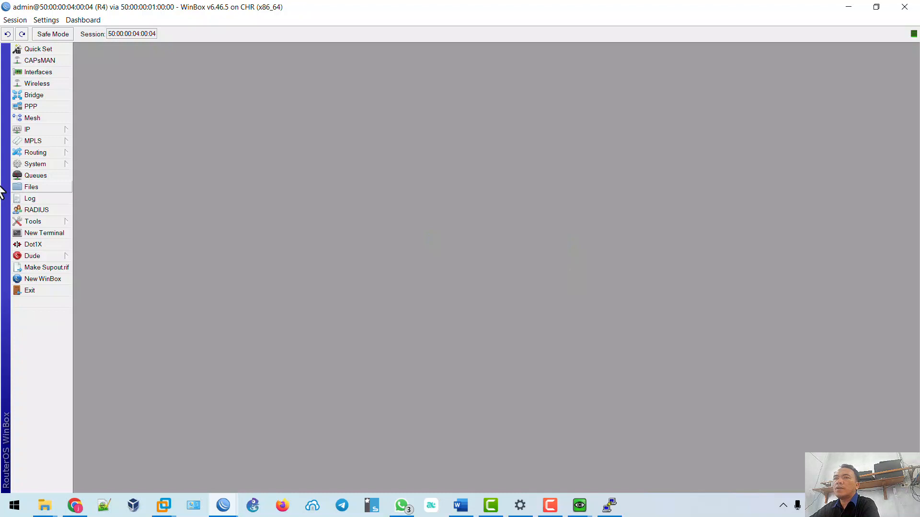
Add IP address 10.10.30.2/30 on ether1 to R4.
click(52, 132)
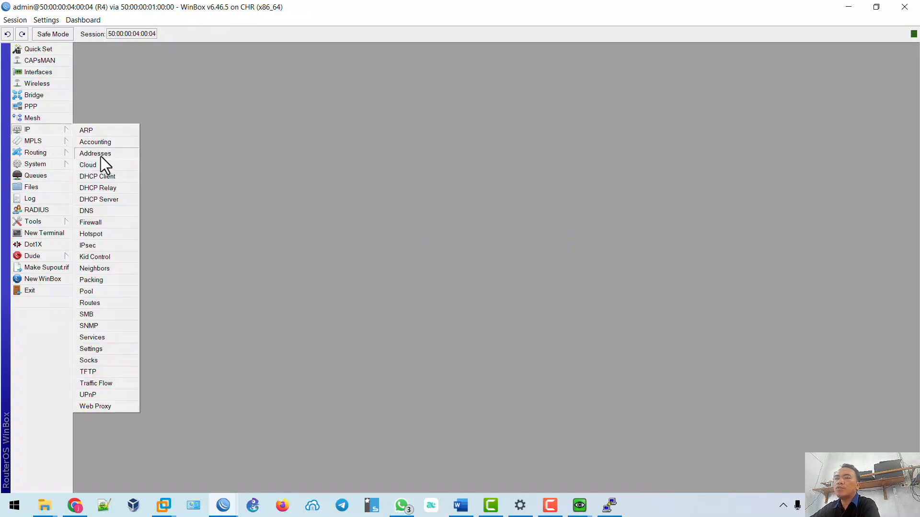
click(101, 155)
click(73, 507)
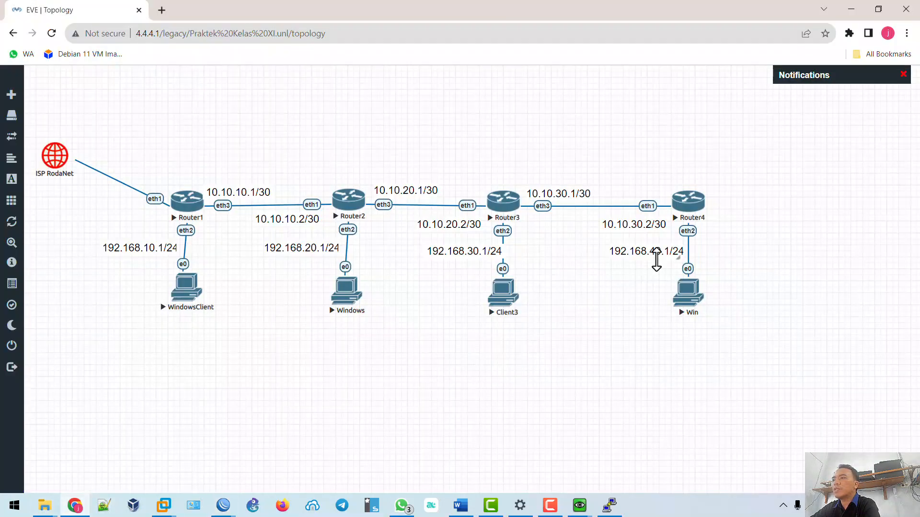
click(851, 8)
click(405, 188)
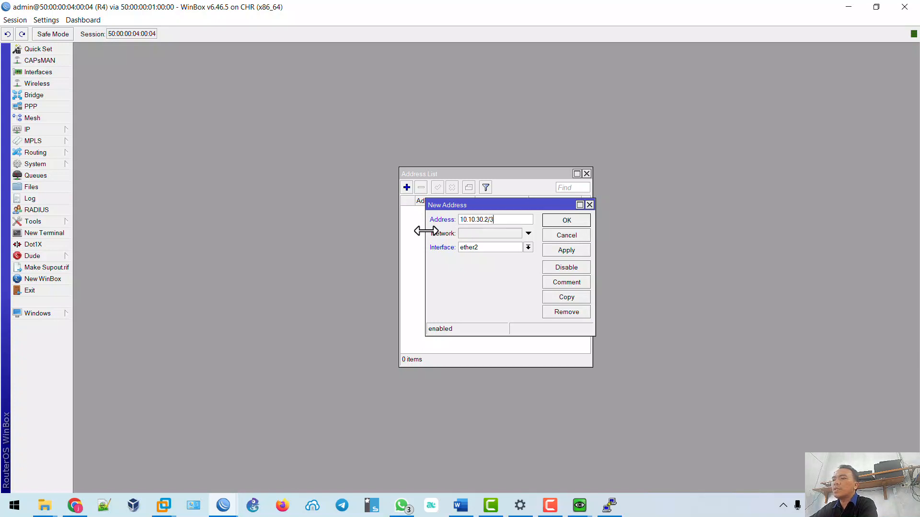
click(471, 249)
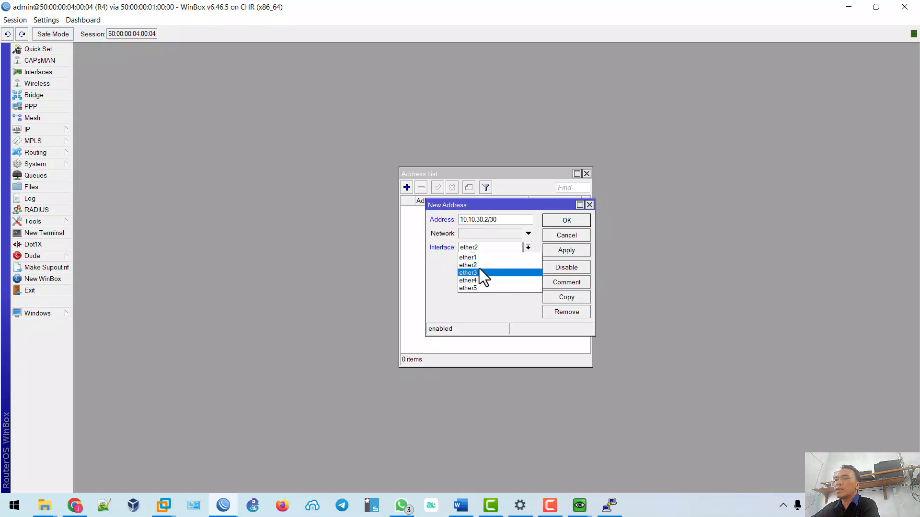
click(479, 257)
click(579, 253)
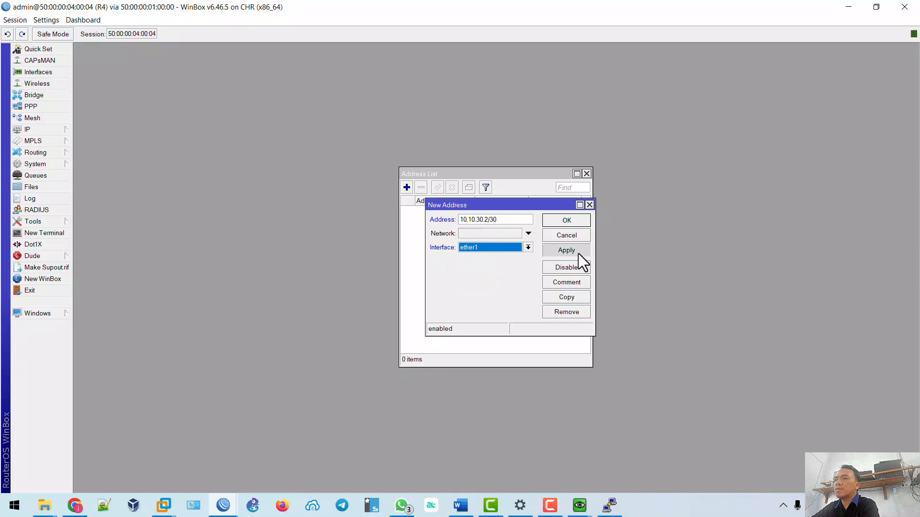
click(574, 220)
Highlight Router 4 steps Langkah 33, 34 and 35 green, then check the EVE topology.
click(461, 505)
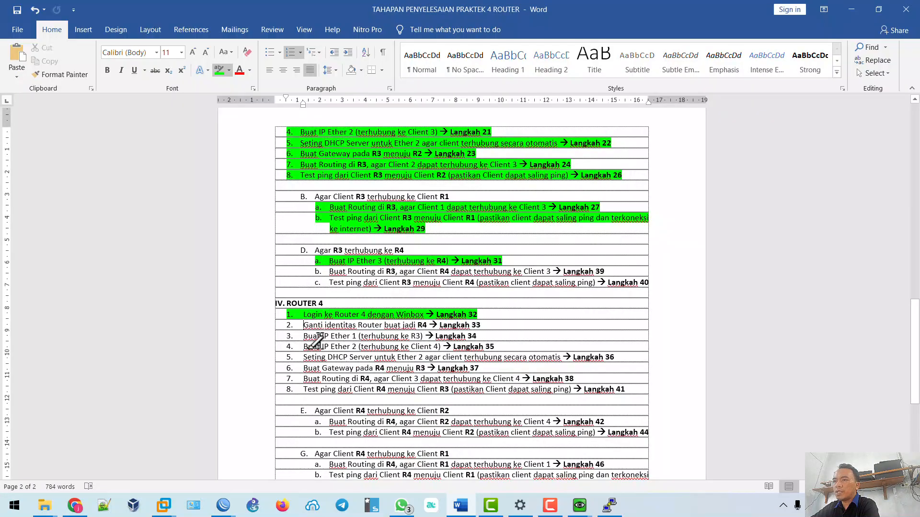
drag(299, 325, 498, 325)
drag(300, 335, 515, 333)
drag(301, 344, 510, 341)
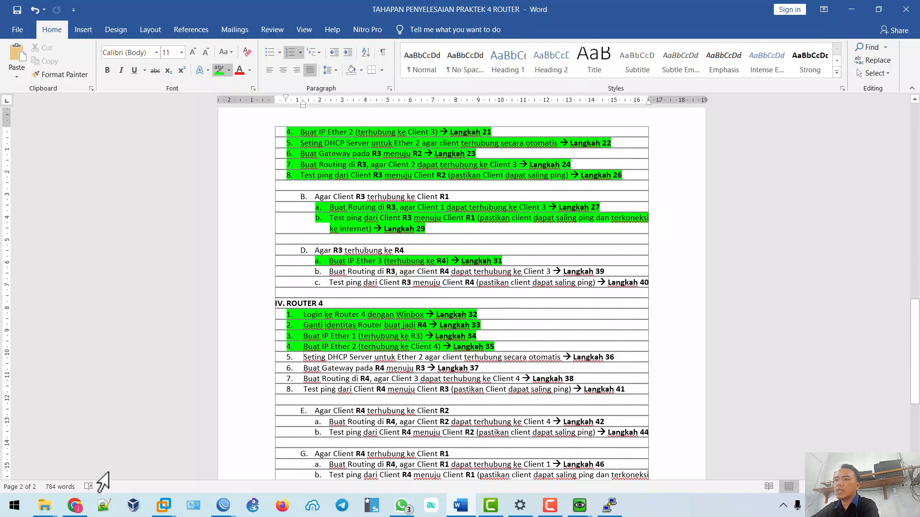
click(74, 506)
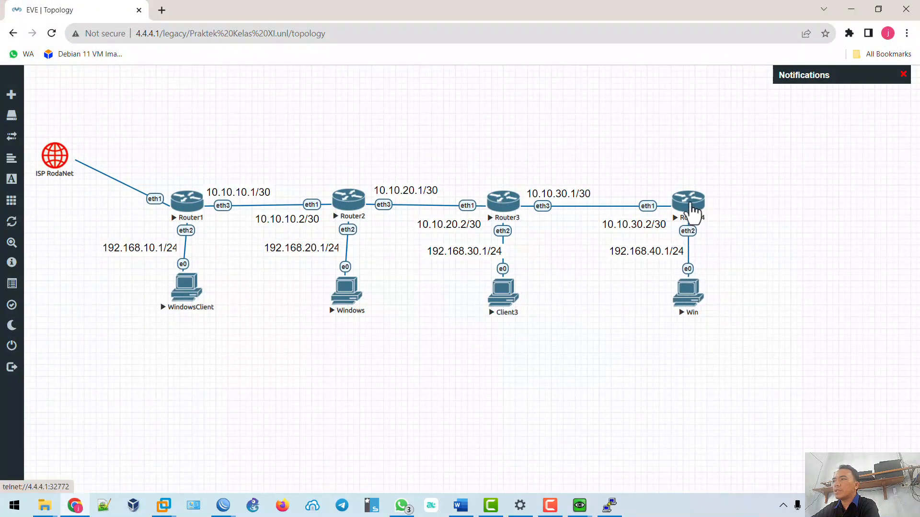
drag(694, 212, 692, 211)
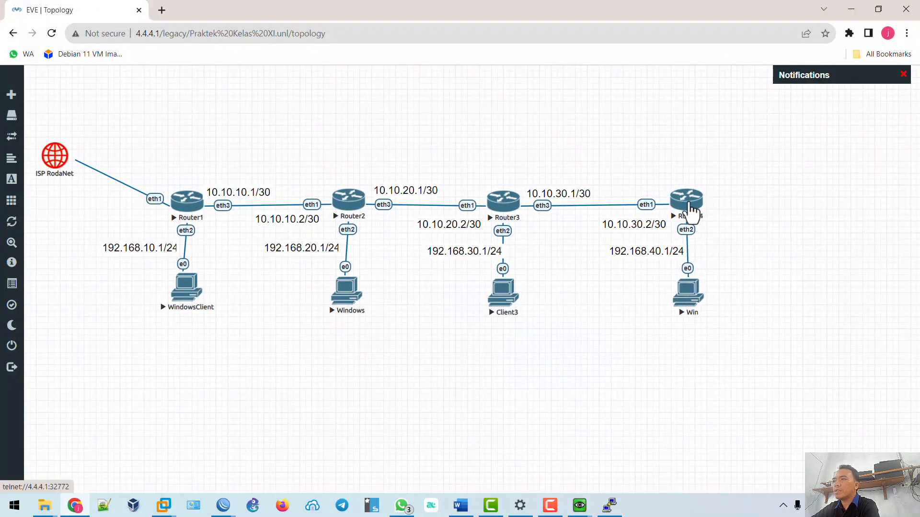
click(223, 505)
Give R4 192.168.40.1/24 on ether2, then highlight Langkah 36 (DHCP server) green in Word.
click(472, 461)
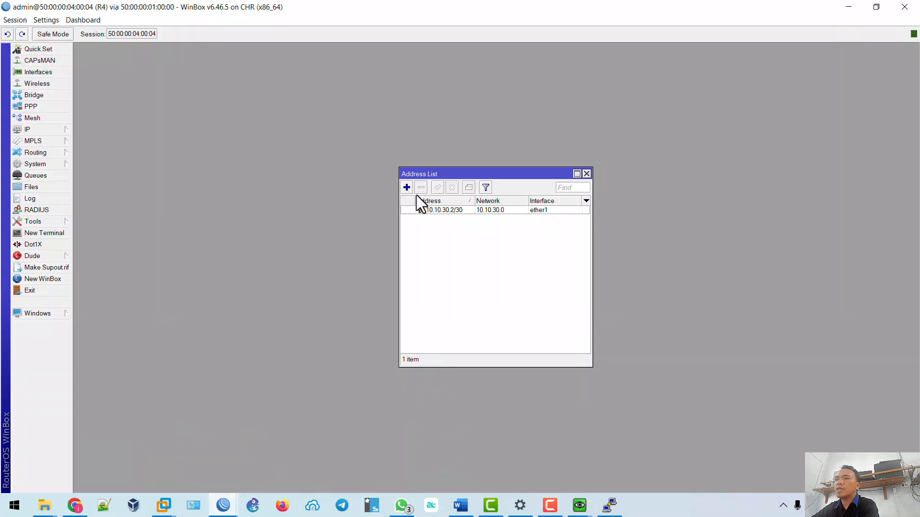
click(407, 187)
text(192)
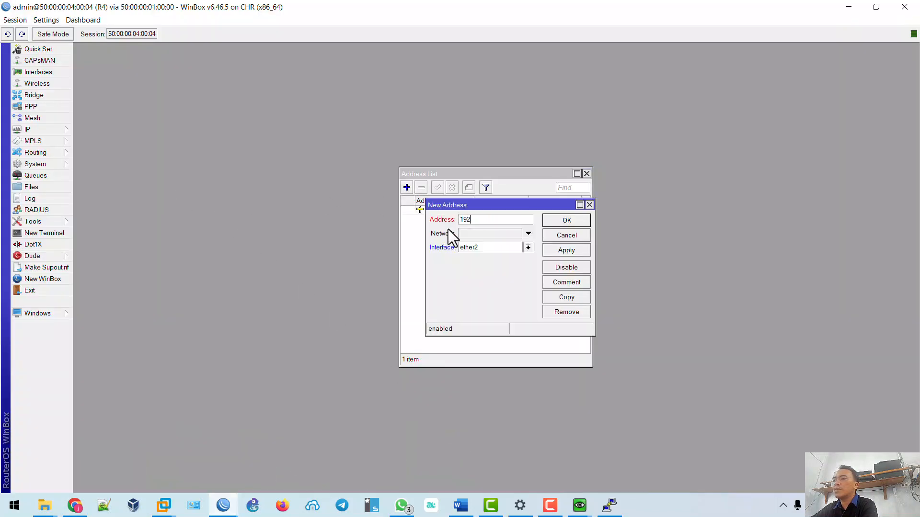
text(.168.40.1/24)
click(573, 248)
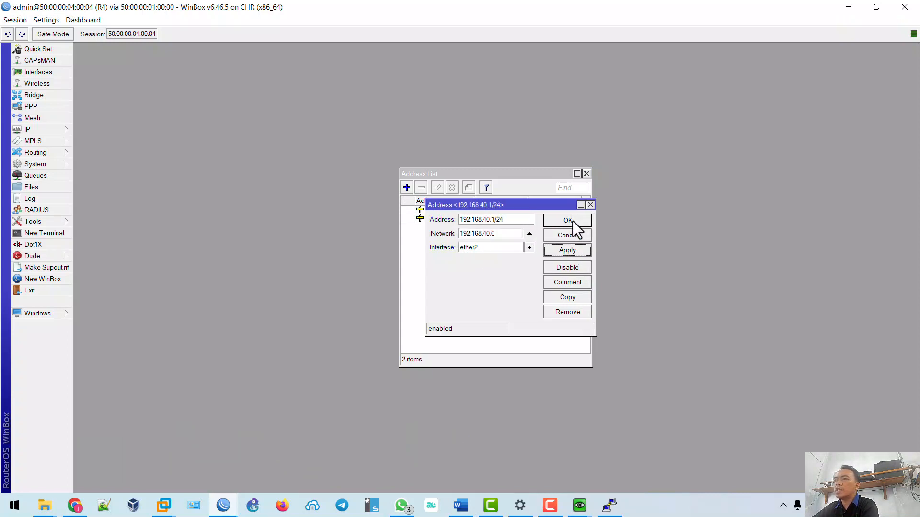
click(573, 220)
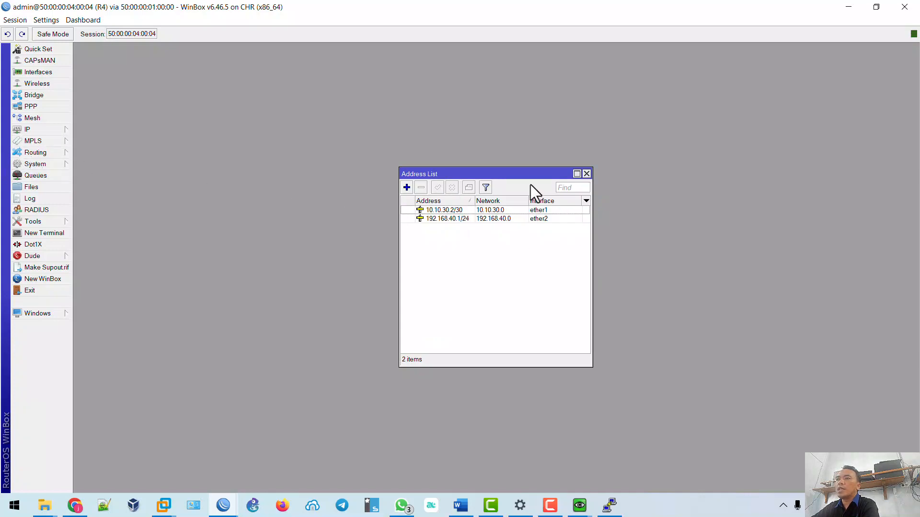
drag(529, 175, 210, 79)
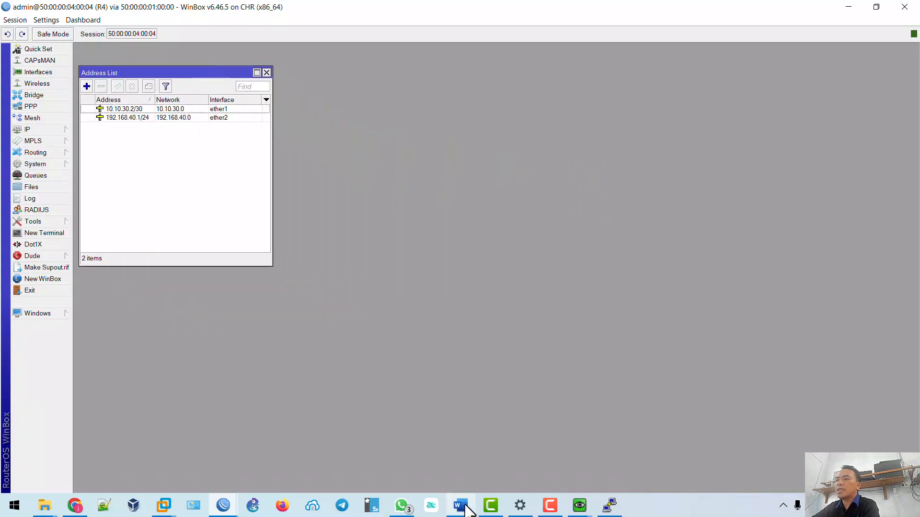
click(460, 505)
drag(303, 357, 620, 357)
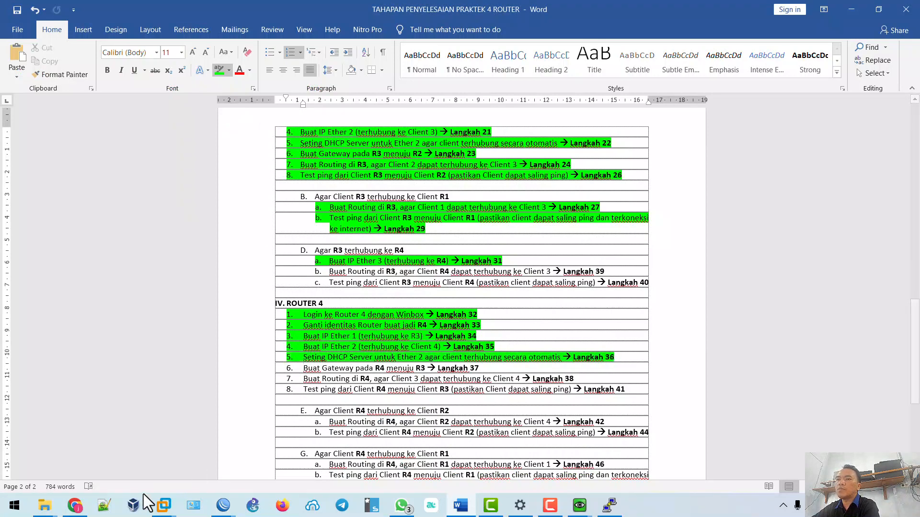
On R4, start DHCP Setup under IP > DHCP Server with ether2 as the interface.
mouse_move(223, 505)
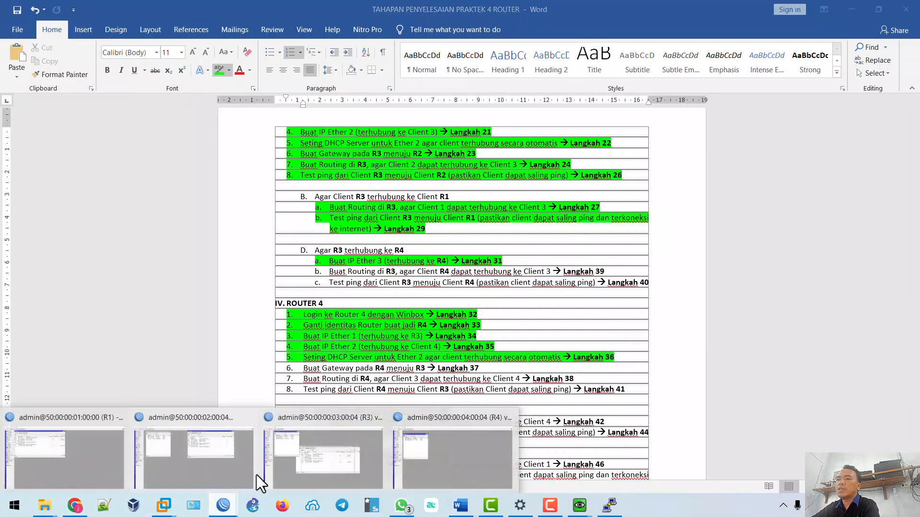
click(426, 456)
click(53, 127)
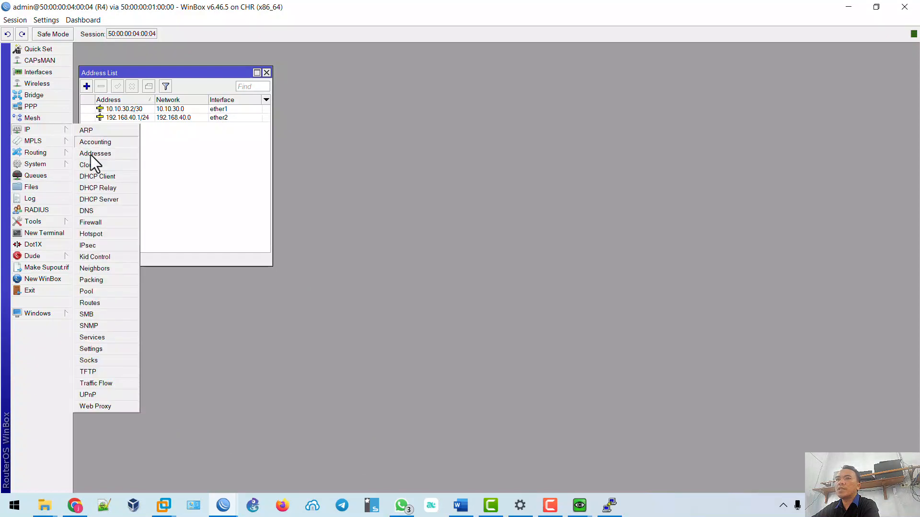
click(102, 200)
click(406, 198)
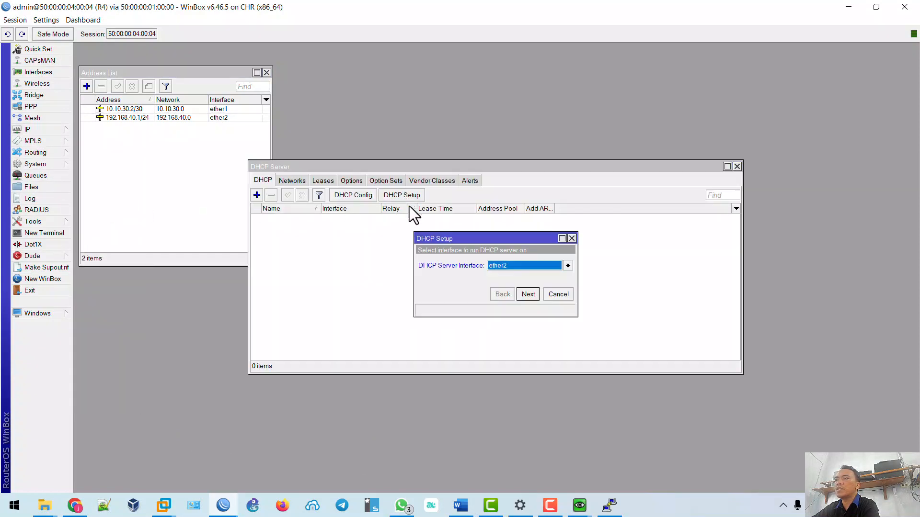
click(516, 262)
click(515, 262)
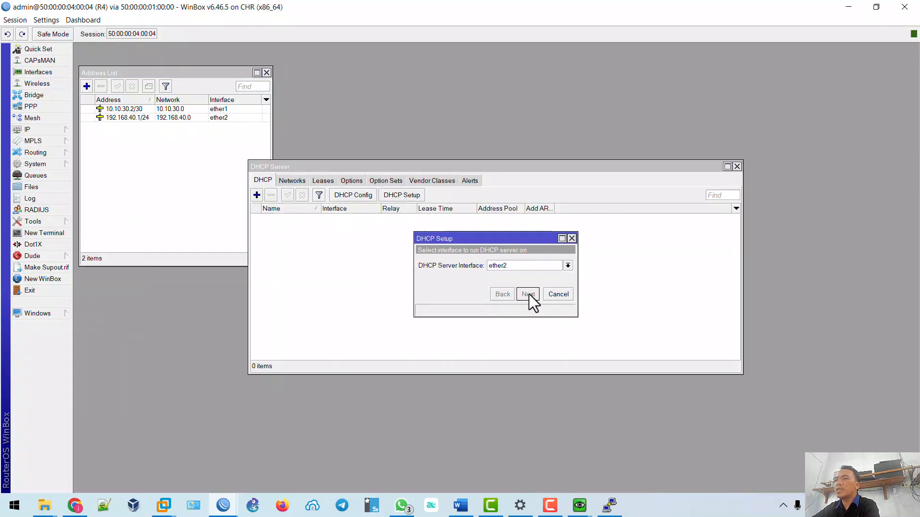
Accept gateway 192.168.40.1 and the pool, set DNS 8.8.8.8 and lease 00:10:00, and finish.
click(529, 294)
click(529, 294)
click(529, 294)
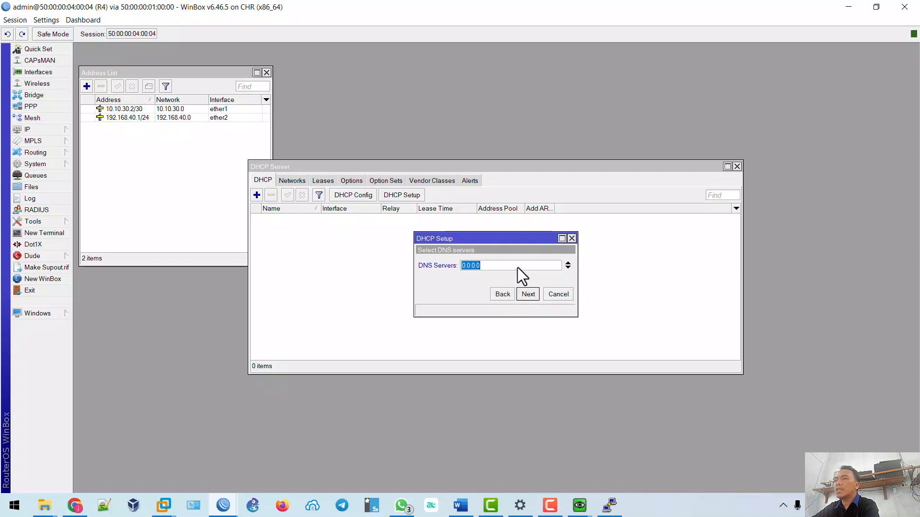
text(8.8.8.8)
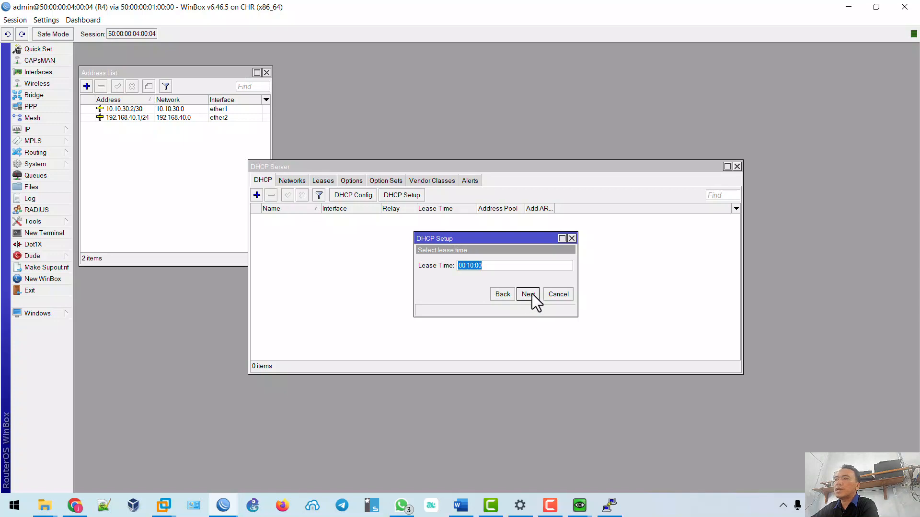
click(529, 295)
click(502, 264)
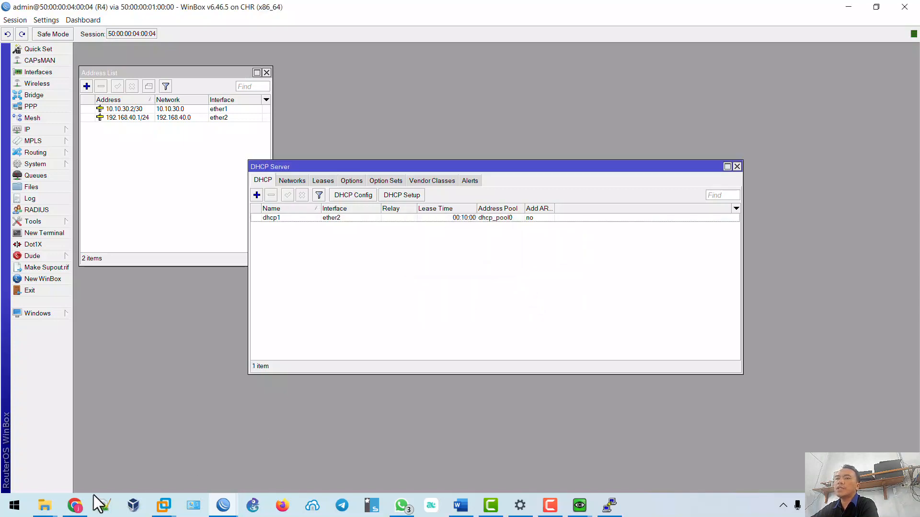
click(74, 505)
Open the Win client's VNC console and check its Local Area Connection IP details.
click(688, 307)
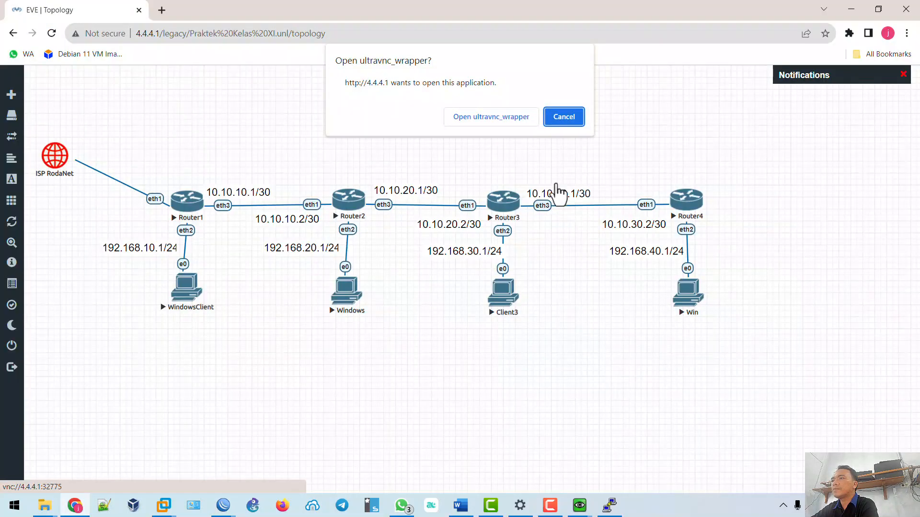
click(490, 117)
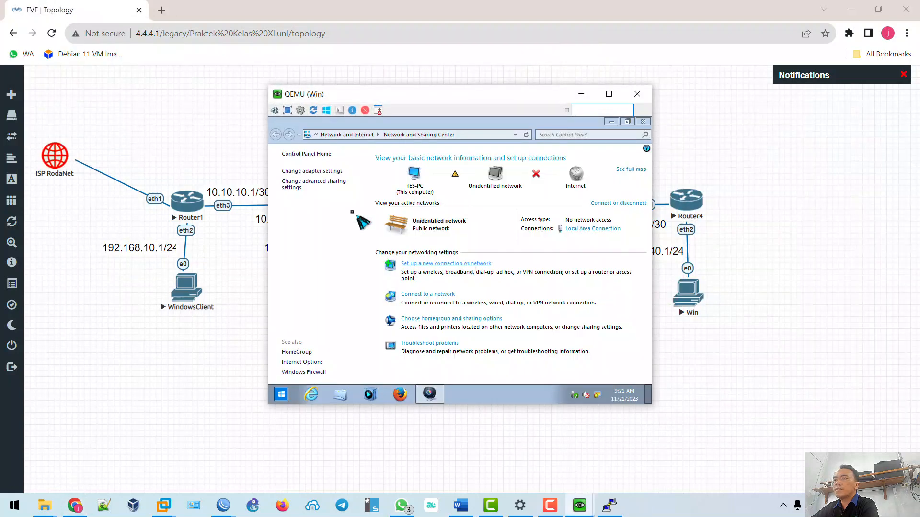
click(602, 229)
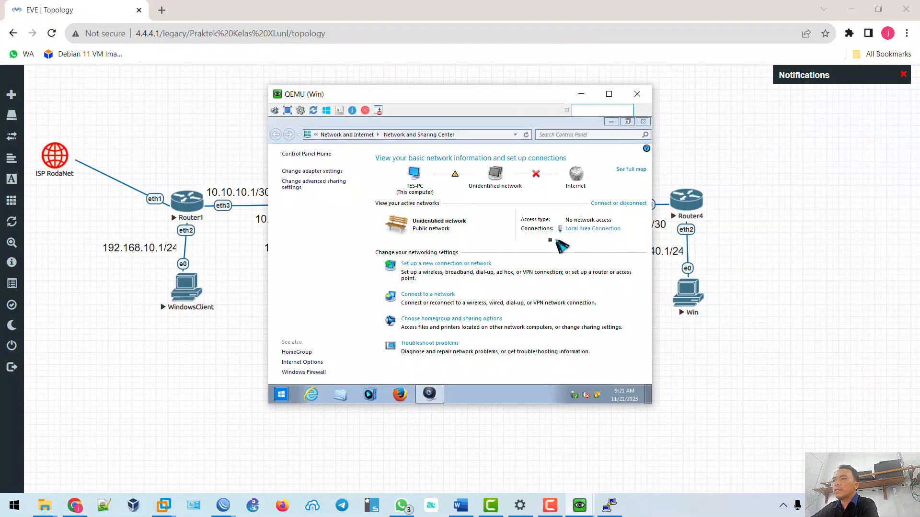
click(413, 253)
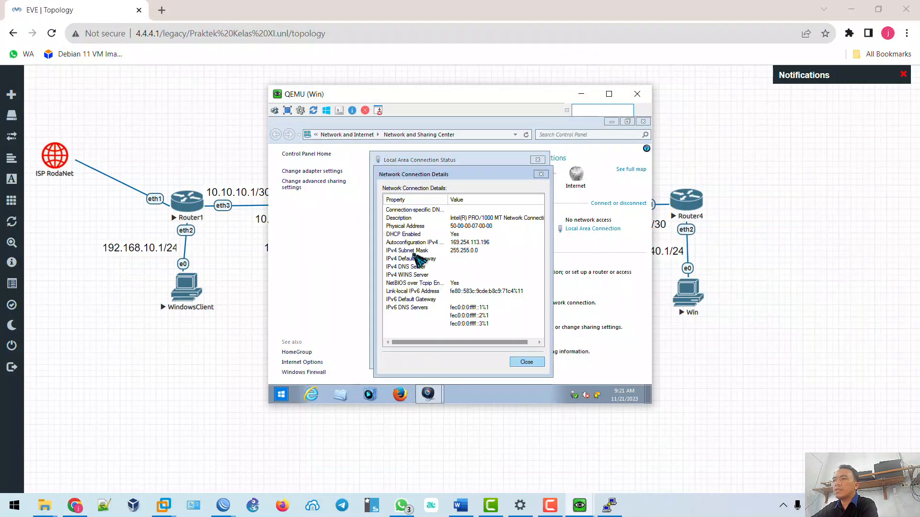
key(Escape)
key(Escape)
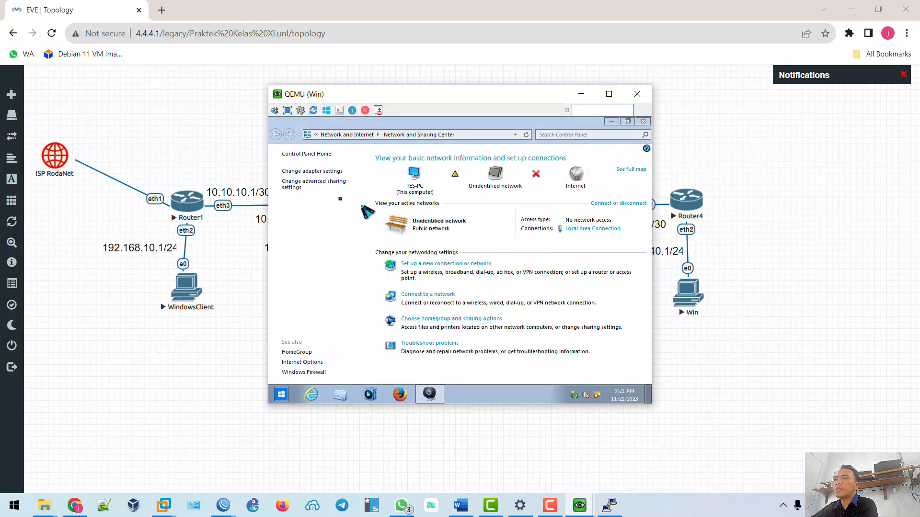
Disable and re-enable the Local Area Connection adapter to request a fresh DHCP lease.
click(326, 172)
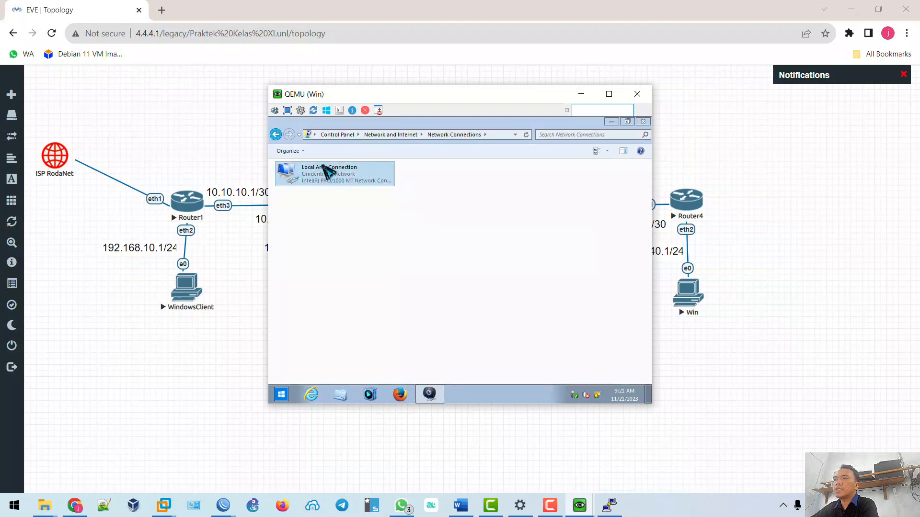
click(325, 173)
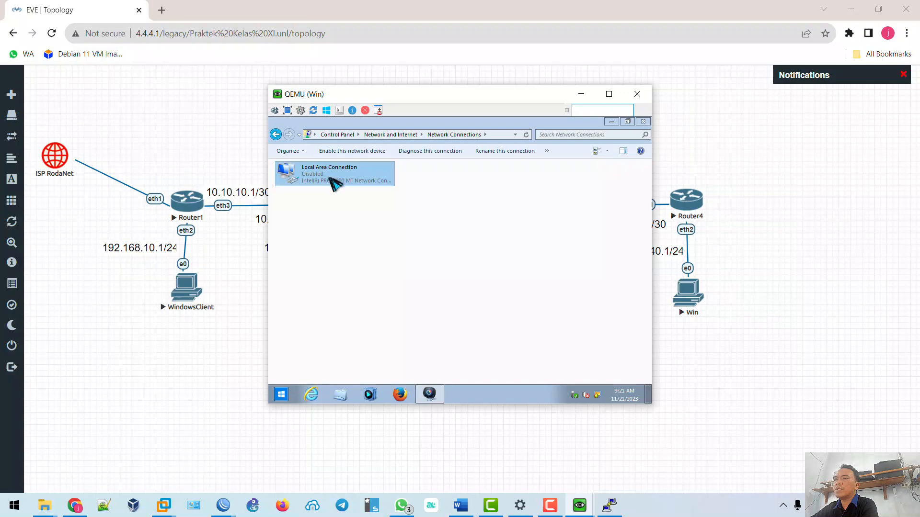
click(337, 151)
click(337, 151)
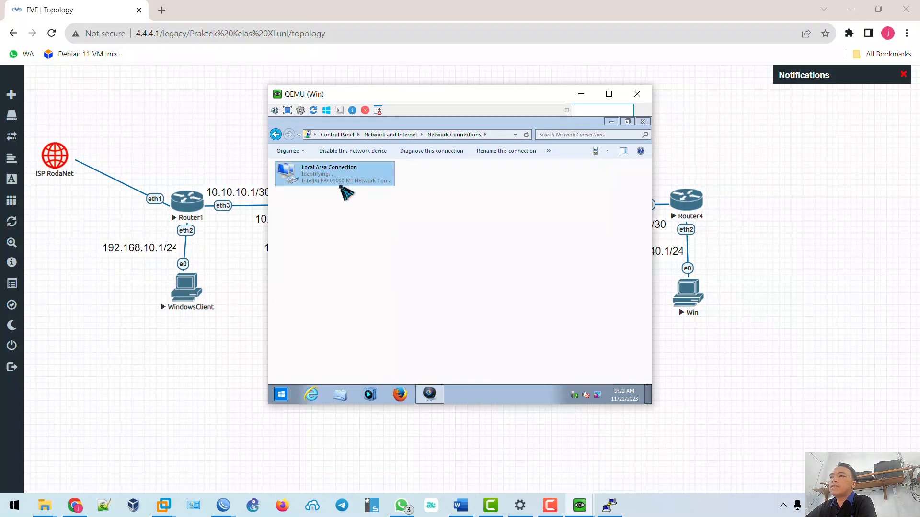
Confirm the adapter now has 192.168.40.254 with gateway 192.168.40.1.
double_click(340, 186)
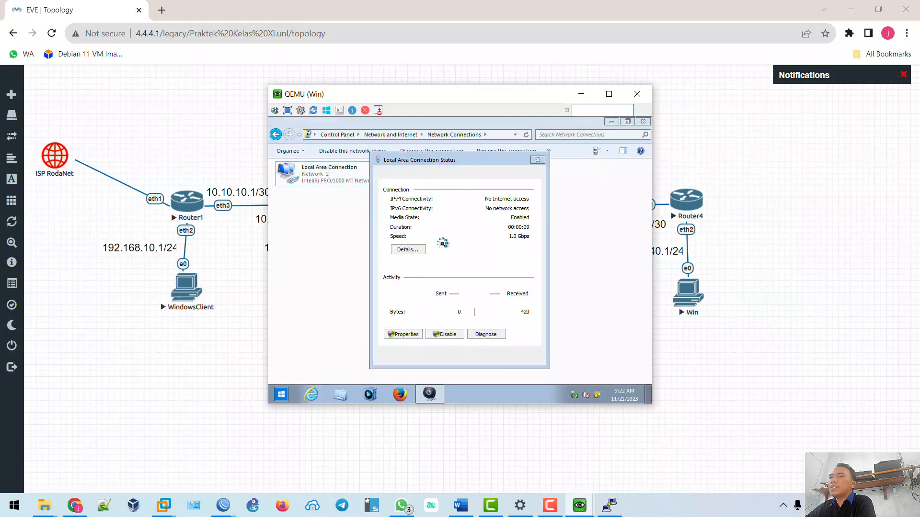
click(415, 250)
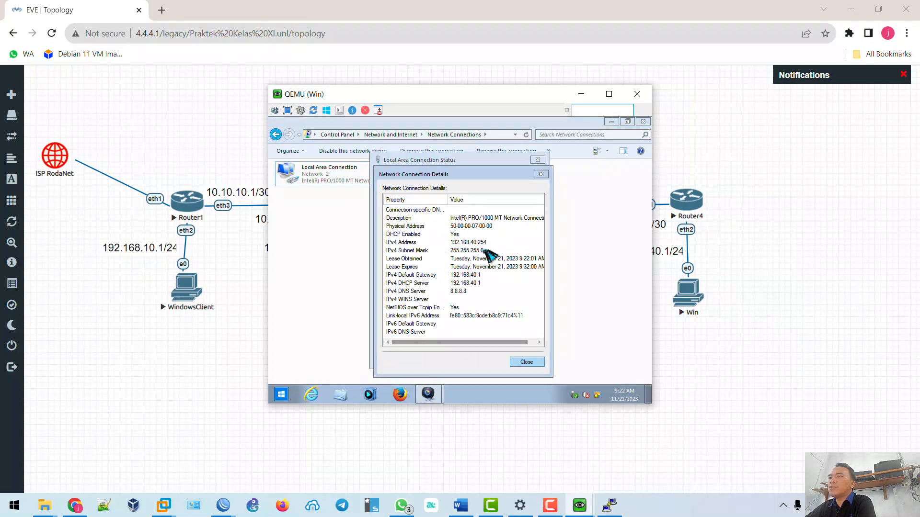
key(Escape)
key(Escape)
click(282, 394)
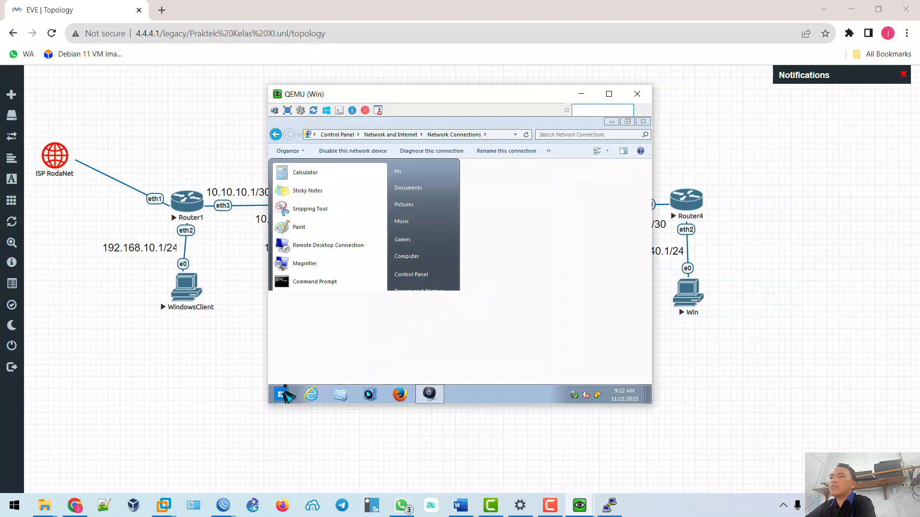
Open a command prompt on the Win client and ping 192.168.30.254.
click(324, 283)
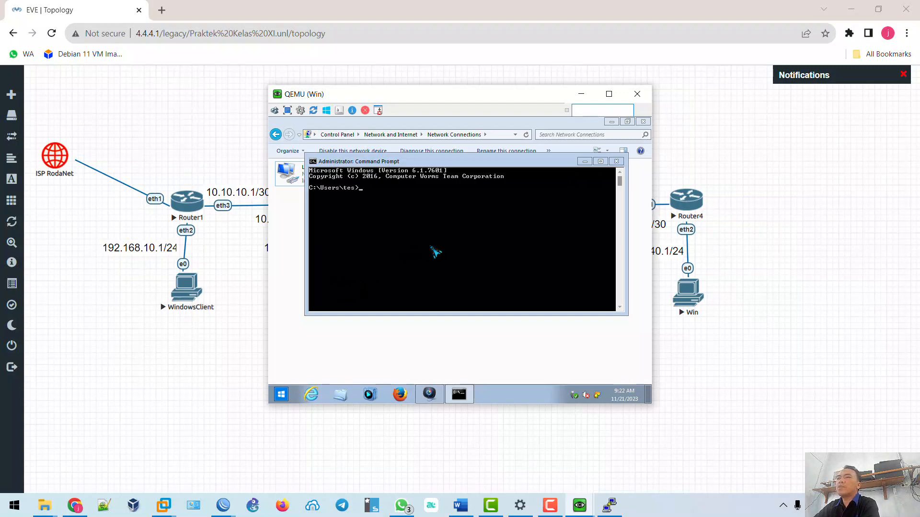
drag(464, 98, 647, 109)
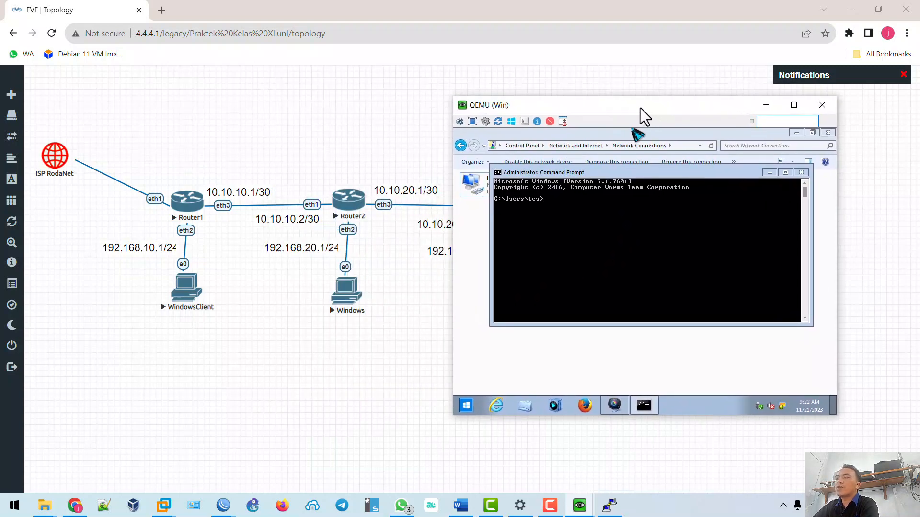
text(ping)
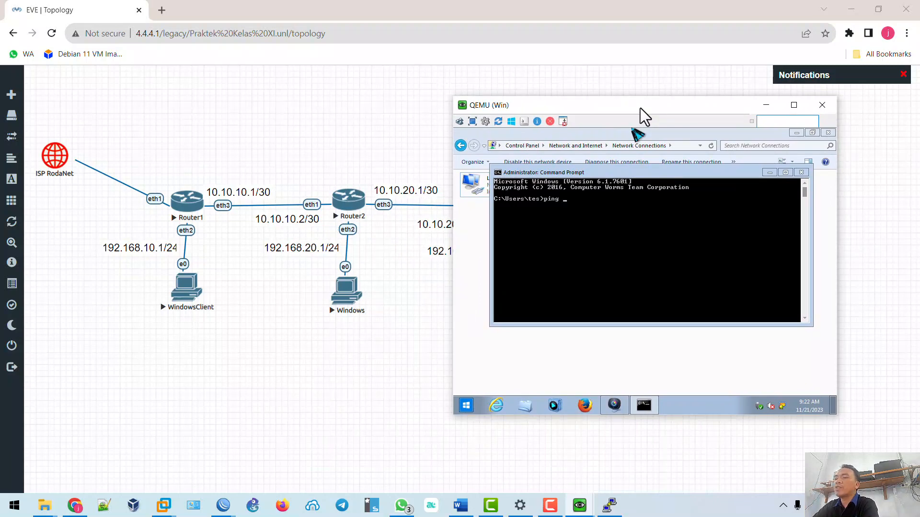
text( 192.)
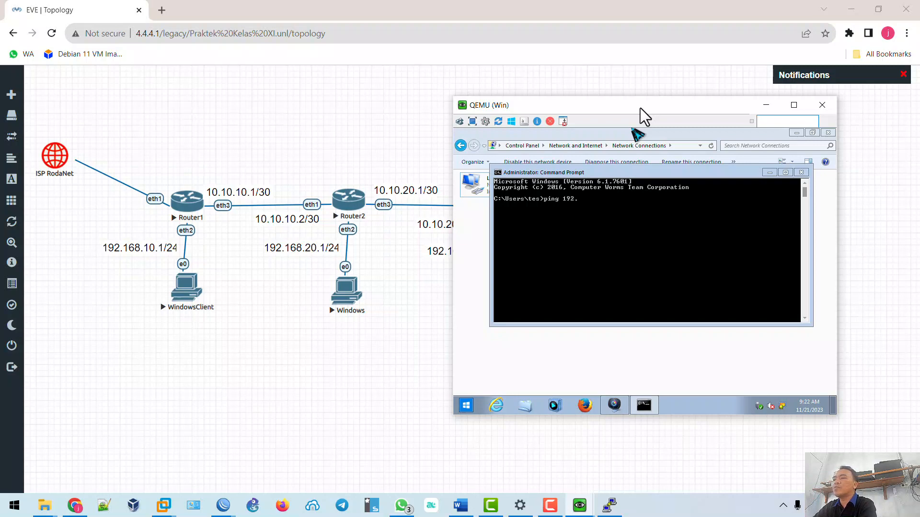
text(168.)
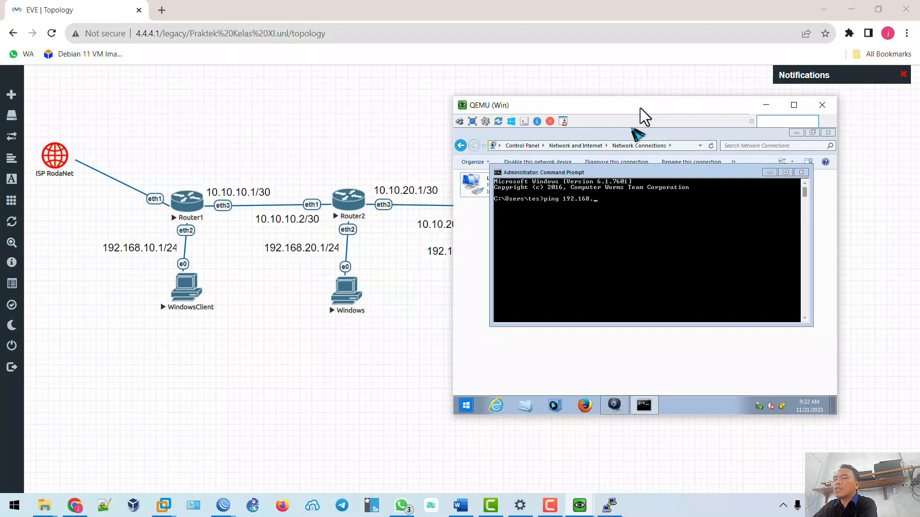
text(30.254)
key(Return)
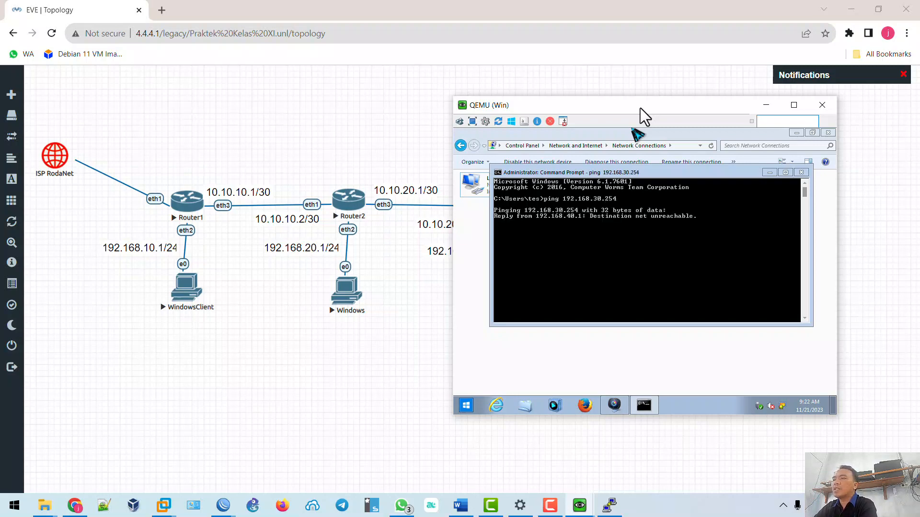
key(ctrl+c)
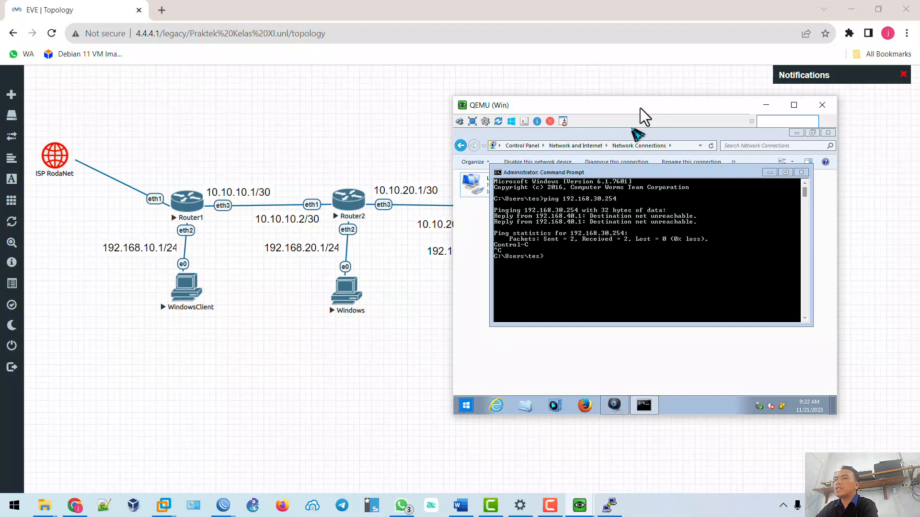
Ping 192.168.20.245 and 192.168.10.254; both report destination net unreachable.
text(ping 192.168.)
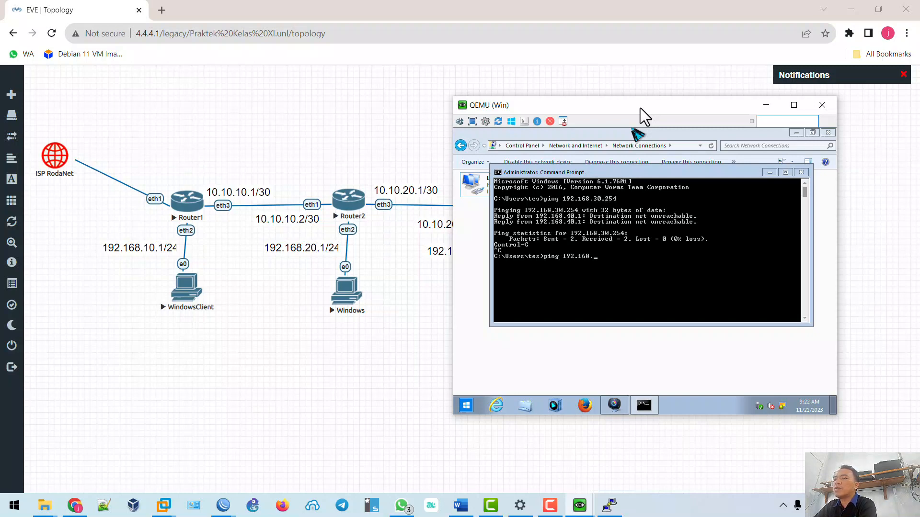
text(20.245)
key(Return)
key(ctrl+c)
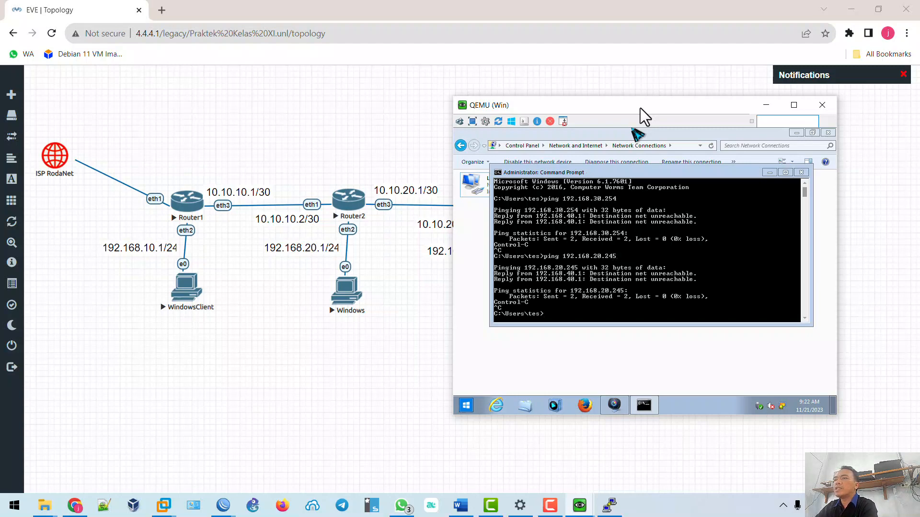
text(ping 192.168.10.254)
key(Return)
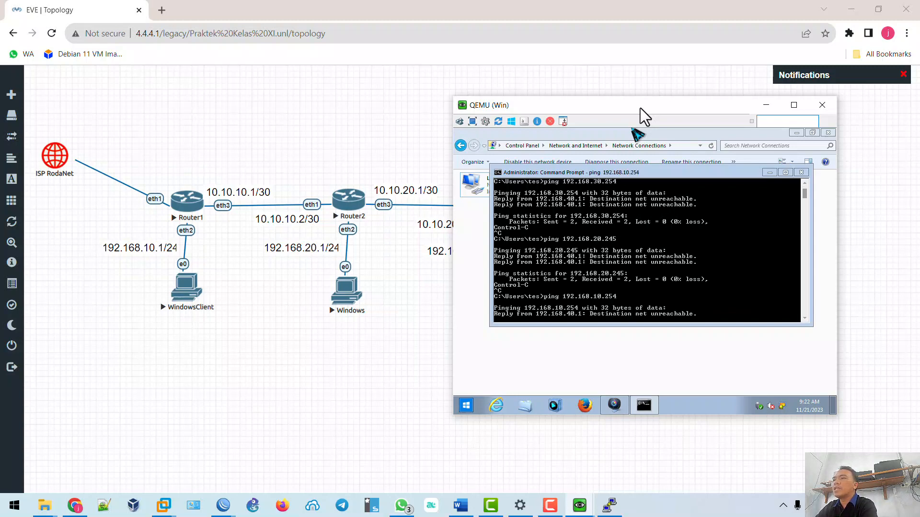
key(ctrl+c)
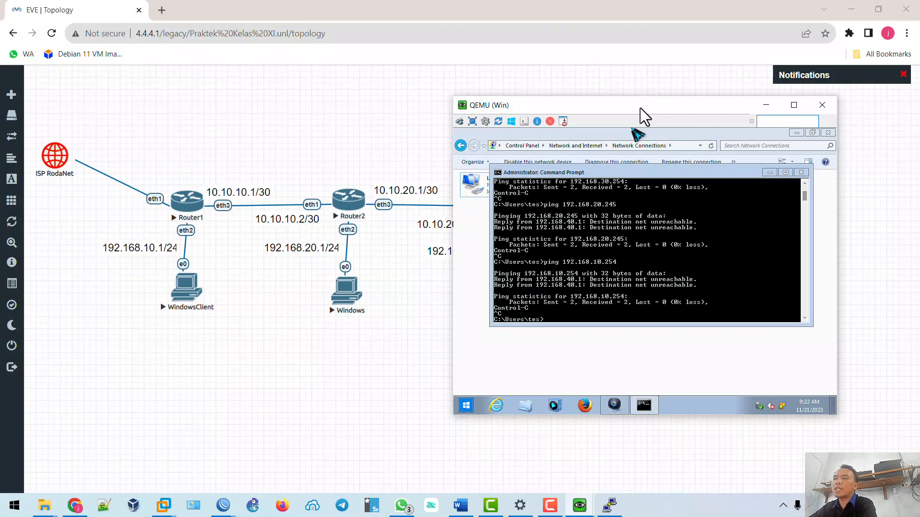
click(333, 403)
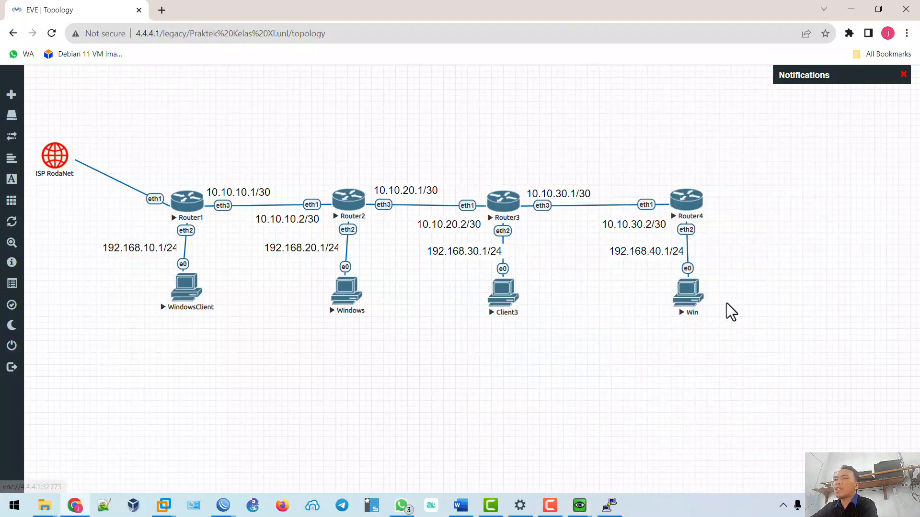
Nudge the Win, Client3 and Windows PC nodes into a tidier layout, then return to R4's WinBox.
mouse_move(686, 309)
mouse_down()
mouse_move(699, 313)
mouse_move(694, 306)
mouse_up()
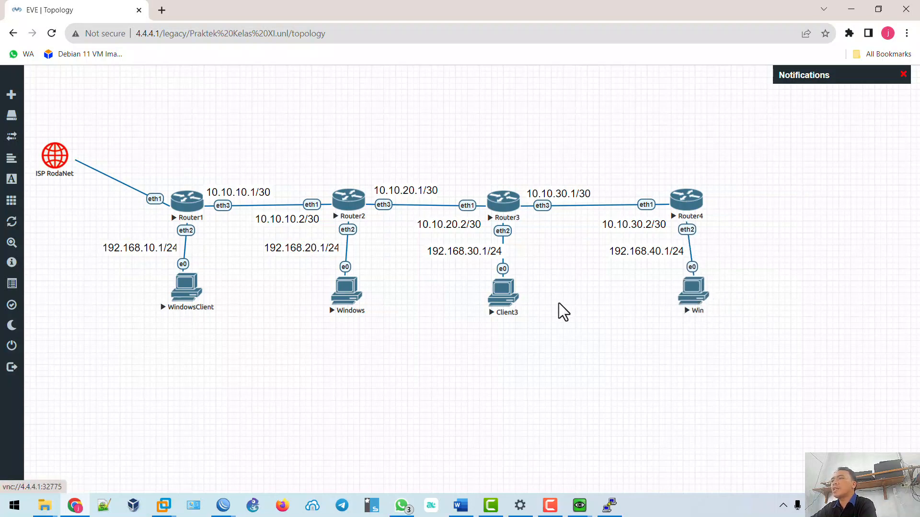
drag(506, 307, 508, 307)
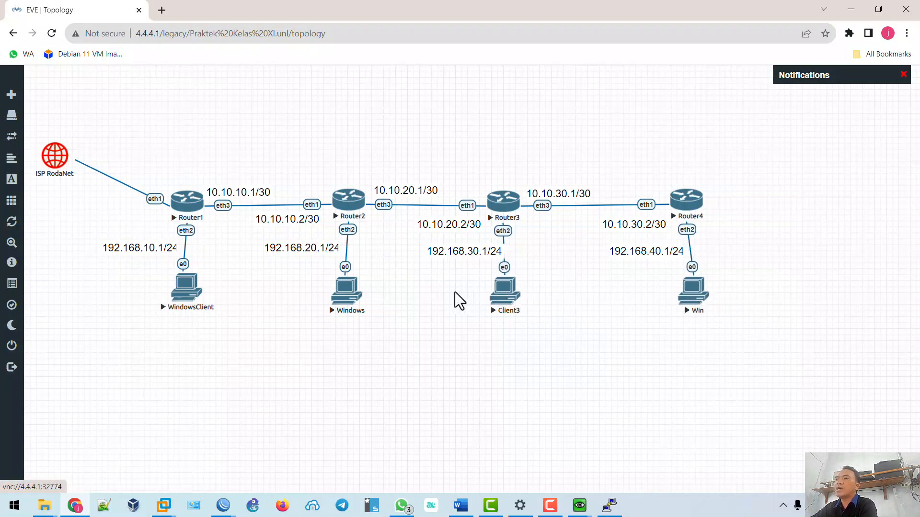
mouse_move(349, 299)
mouse_down()
mouse_move(364, 299)
mouse_move(351, 297)
mouse_up()
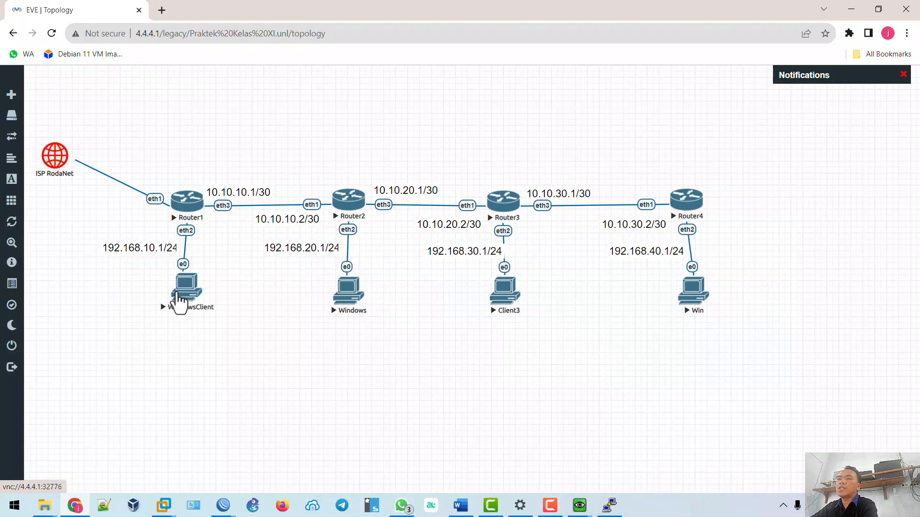
mouse_move(180, 302)
mouse_down()
mouse_move(196, 304)
mouse_move(185, 304)
mouse_up()
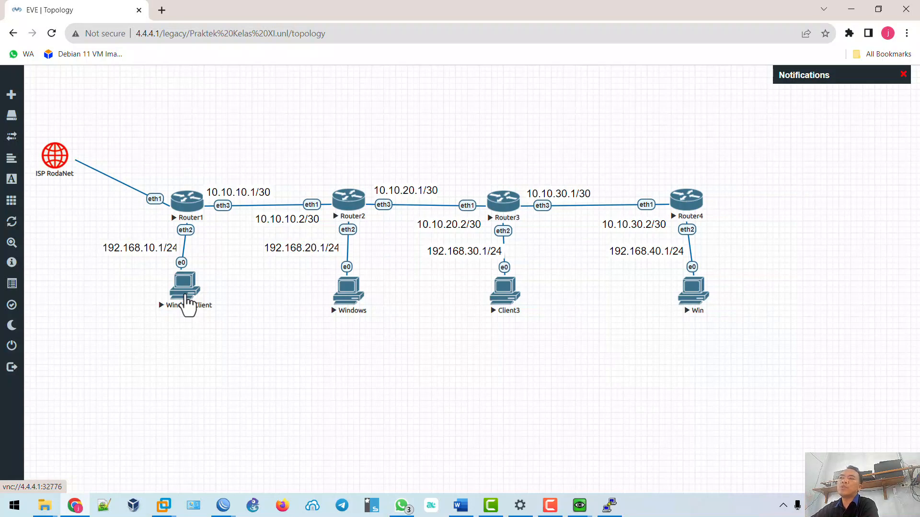
mouse_move(675, 297)
mouse_down()
mouse_move(690, 301)
mouse_move(683, 306)
mouse_up()
mouse_move(223, 506)
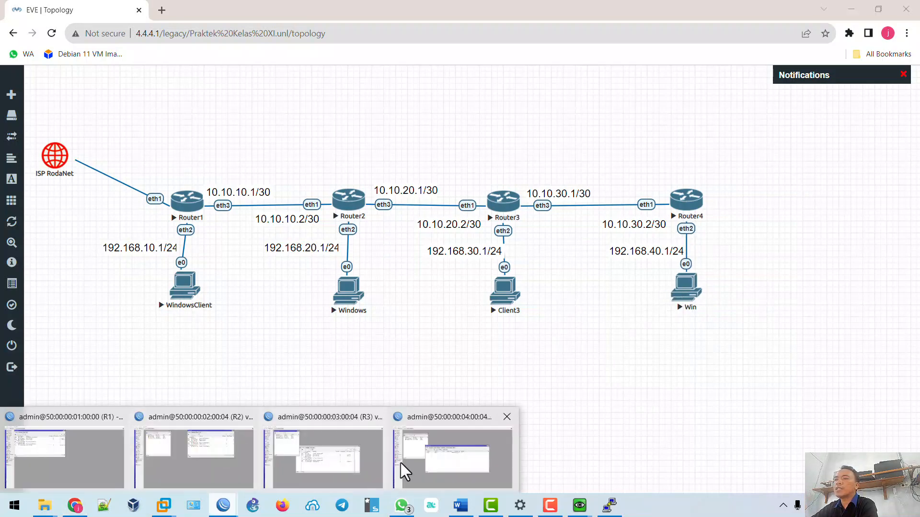
click(436, 459)
Close R4's DHCP Server and address list windows and open its route list.
key(Escape)
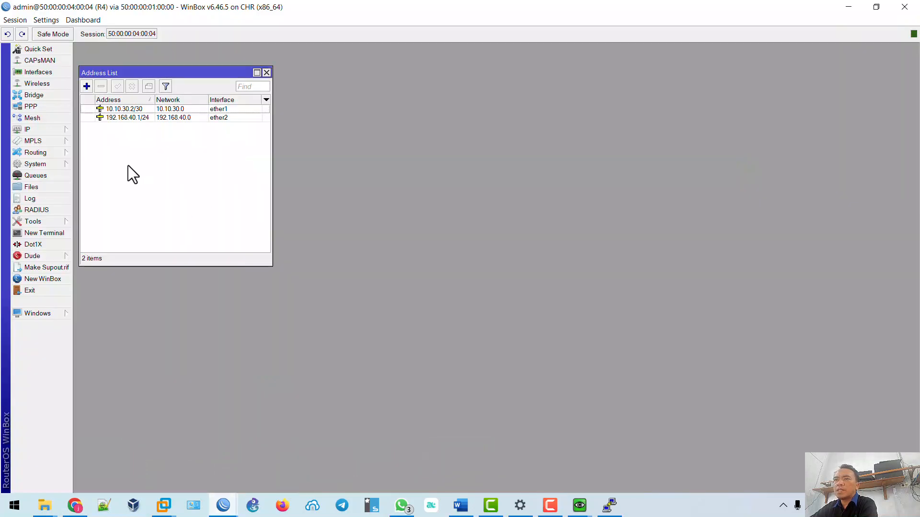
key(Escape)
click(63, 132)
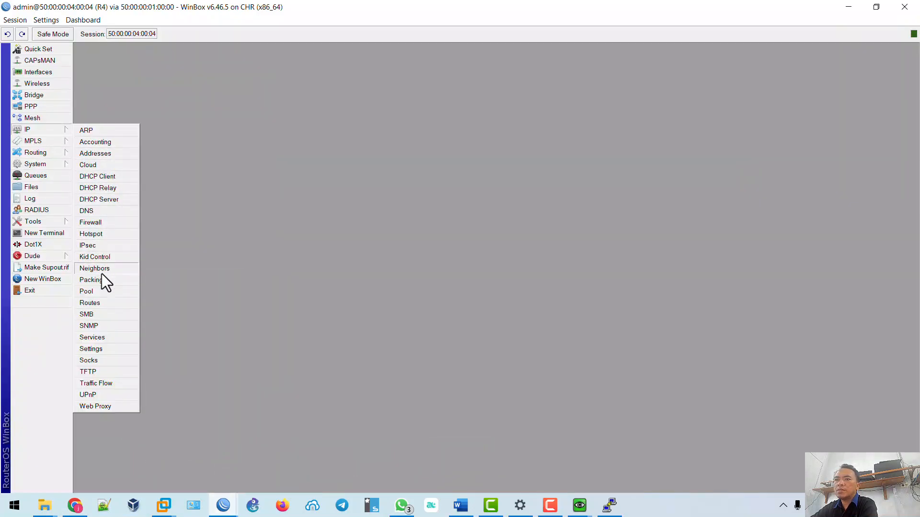
click(99, 302)
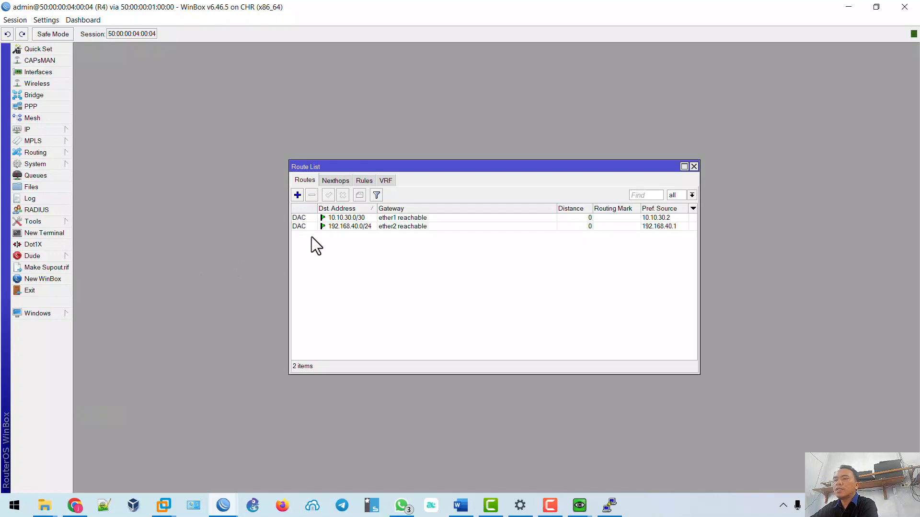
Highlight checklist step 37 green in the Word document.
click(460, 505)
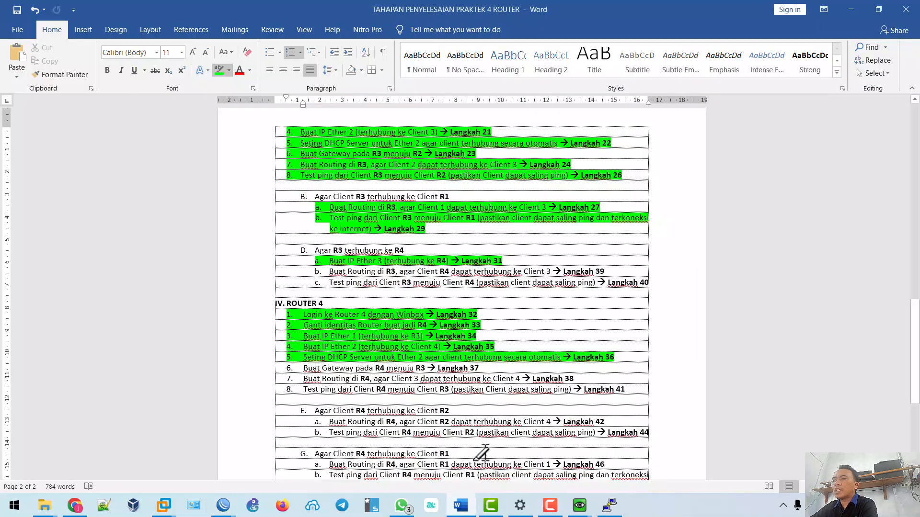
drag(300, 370, 485, 370)
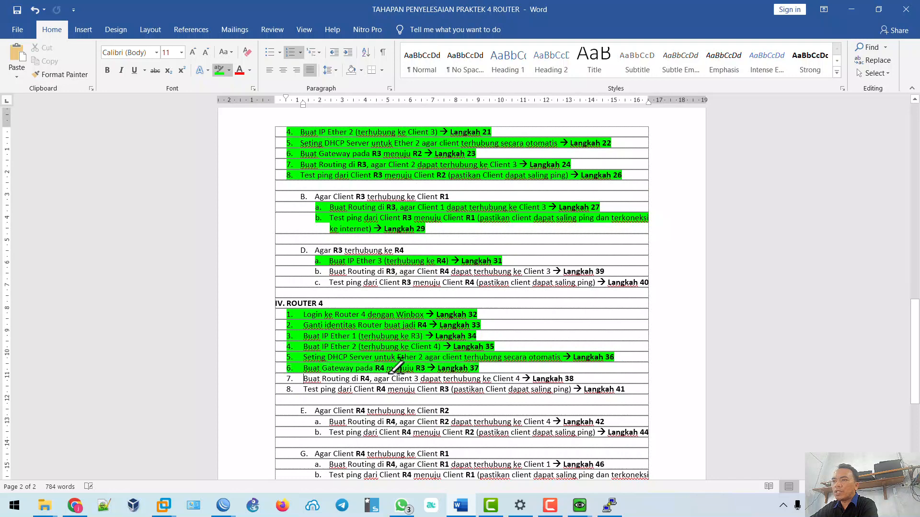
mouse_move(224, 506)
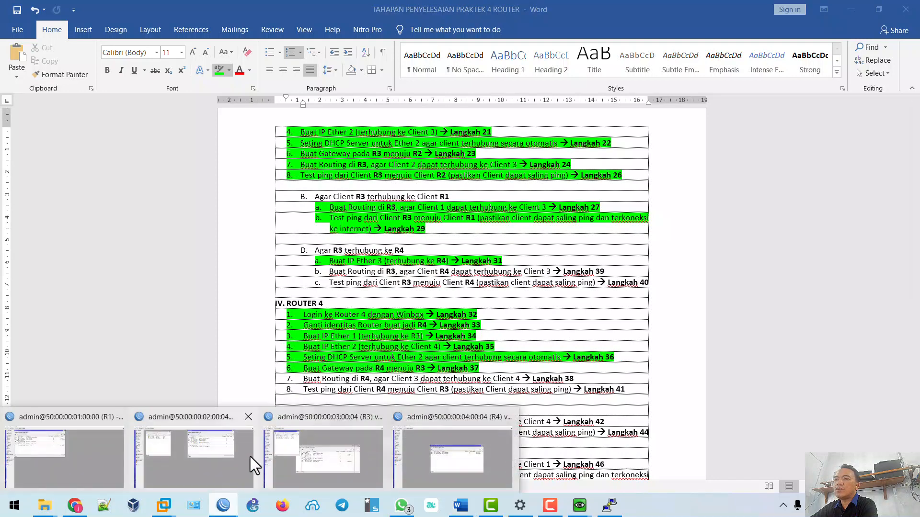
click(410, 443)
Add R4's default route 0.0.0.0/0 via 10.10.30.1 with the comment 'Gateway R3'.
click(297, 195)
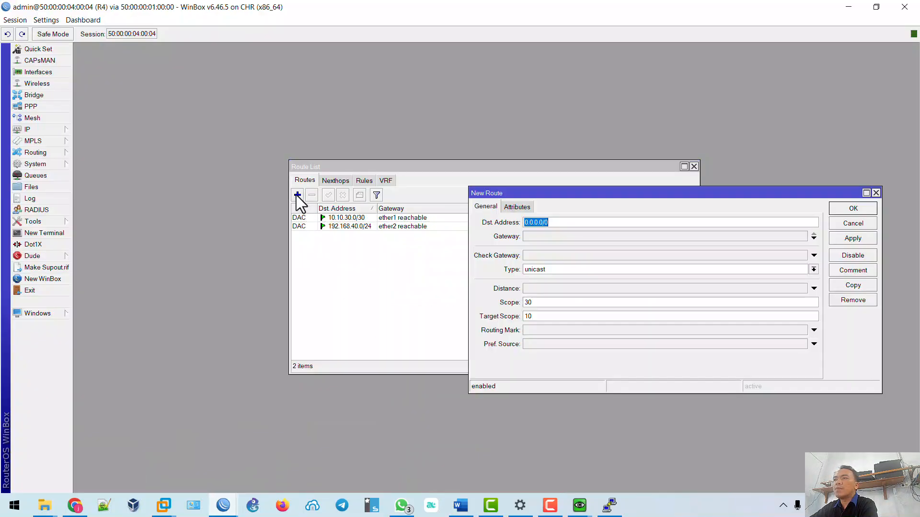
click(538, 236)
text(1)
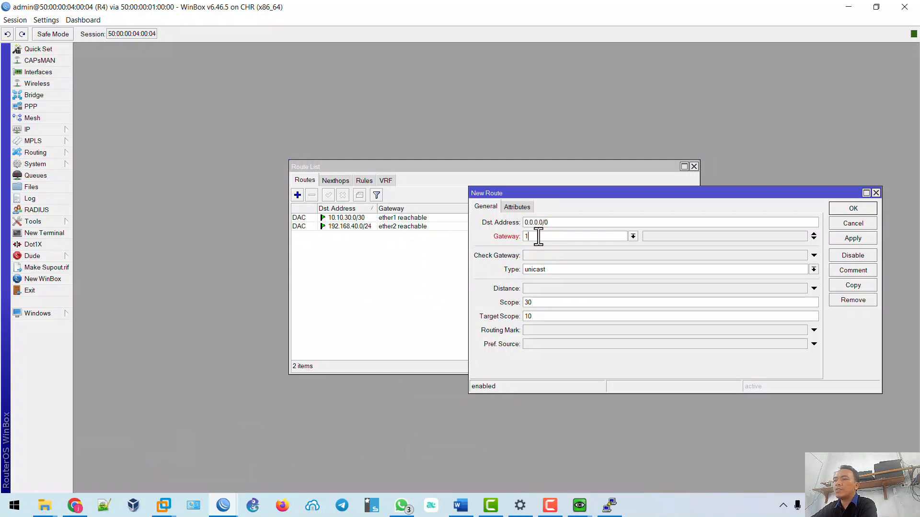
text(0.10.30.1)
click(849, 272)
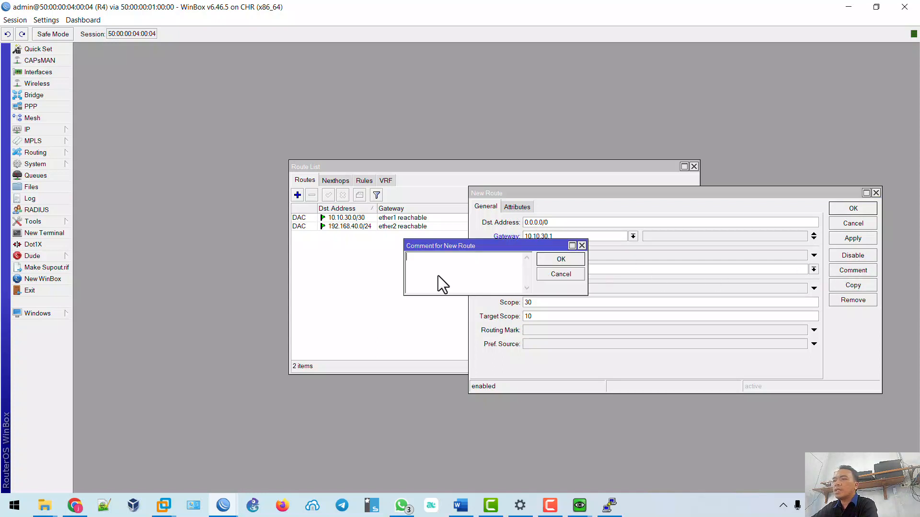
text(Gateway R3)
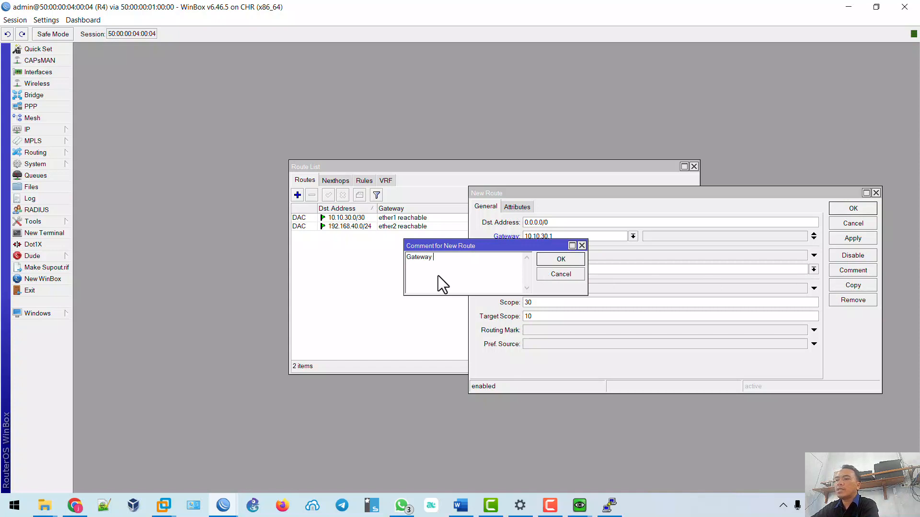
click(559, 261)
click(858, 238)
click(858, 209)
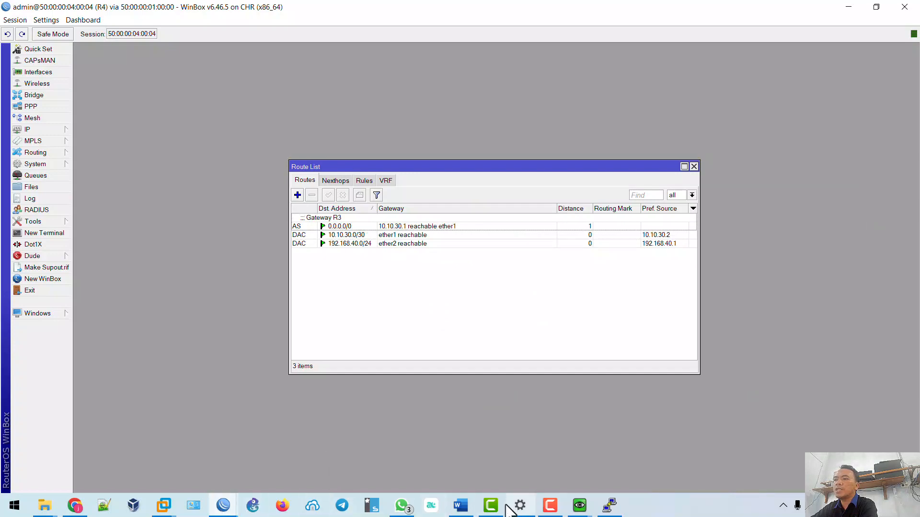
Mark checklist step 38 green in the Word document.
click(460, 505)
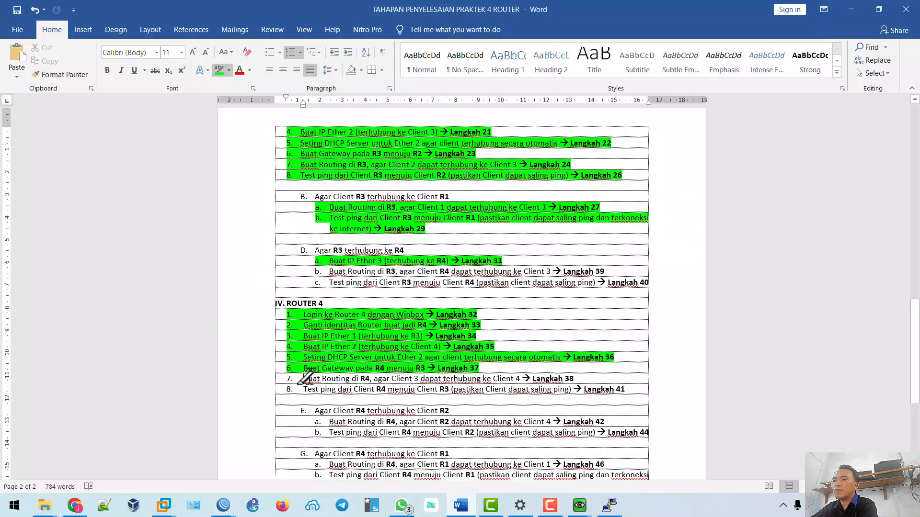
drag(302, 378, 581, 377)
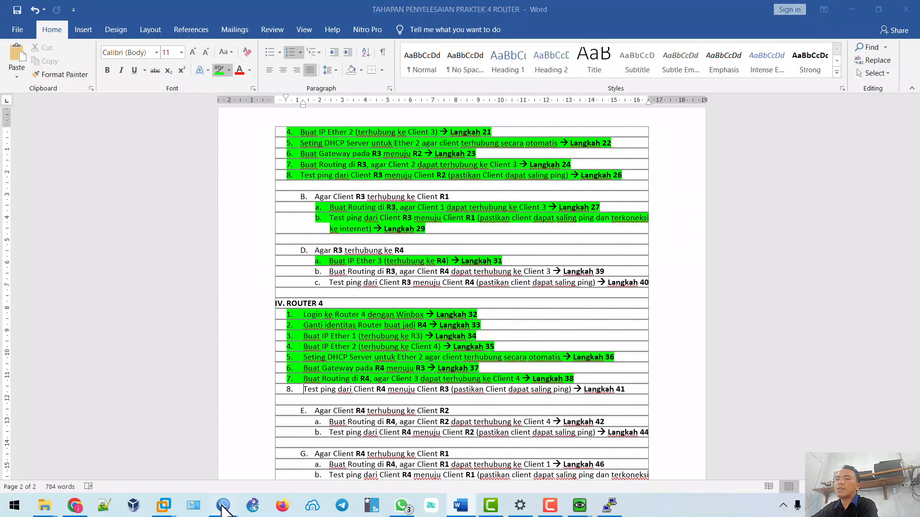
mouse_move(224, 504)
click(461, 460)
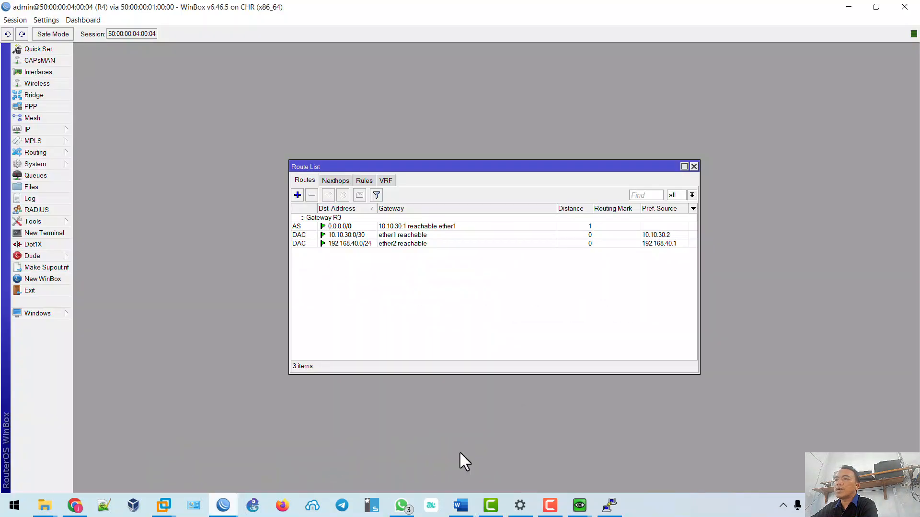
Add an R4 route to 192.168.30.0/24 via 10.10.30.1, commented 'Dari Client R4 ke R3'.
click(297, 195)
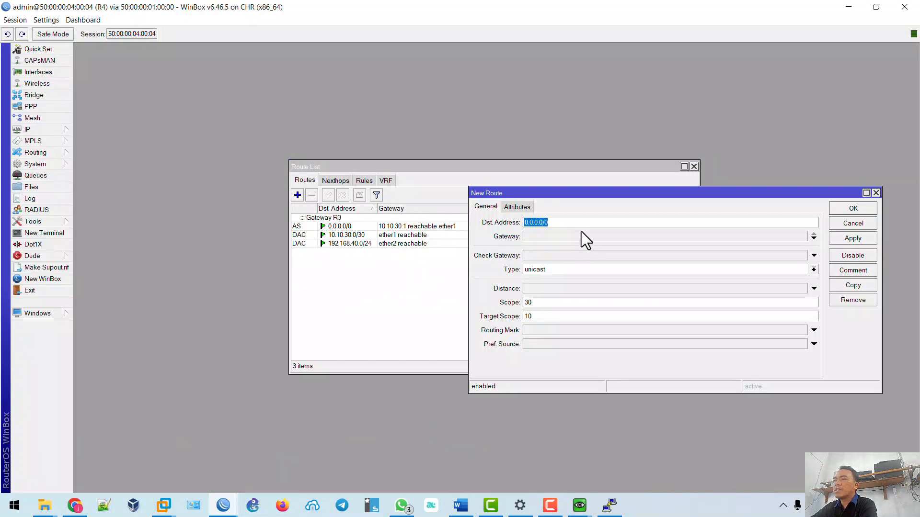
text(192.168.)
click(585, 237)
text(1)
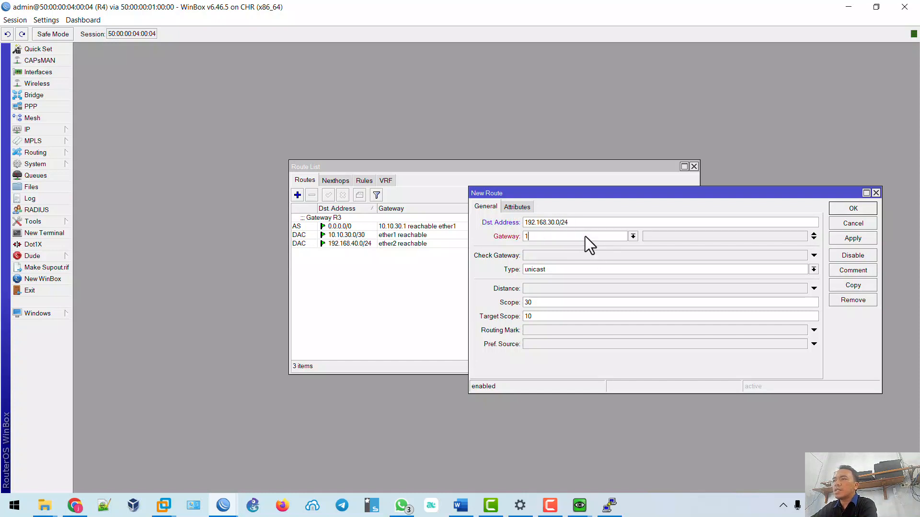
text(0.10.30.1)
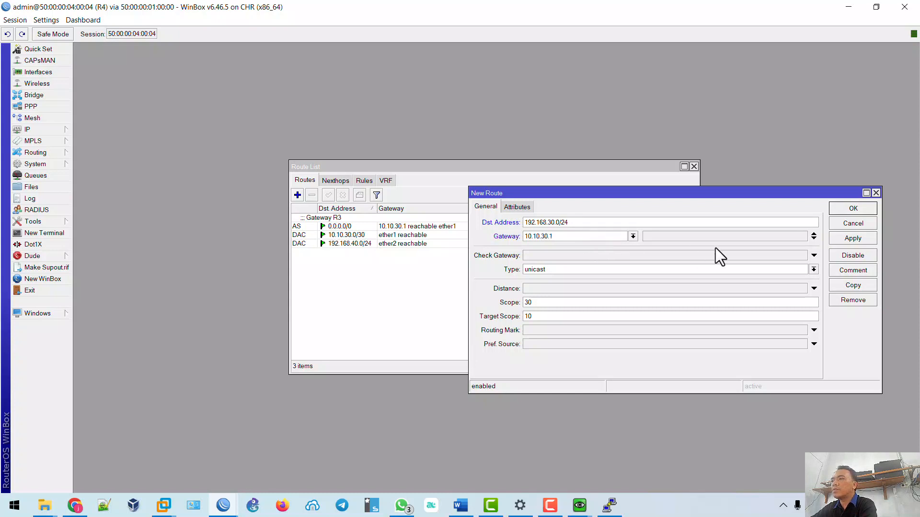
click(846, 242)
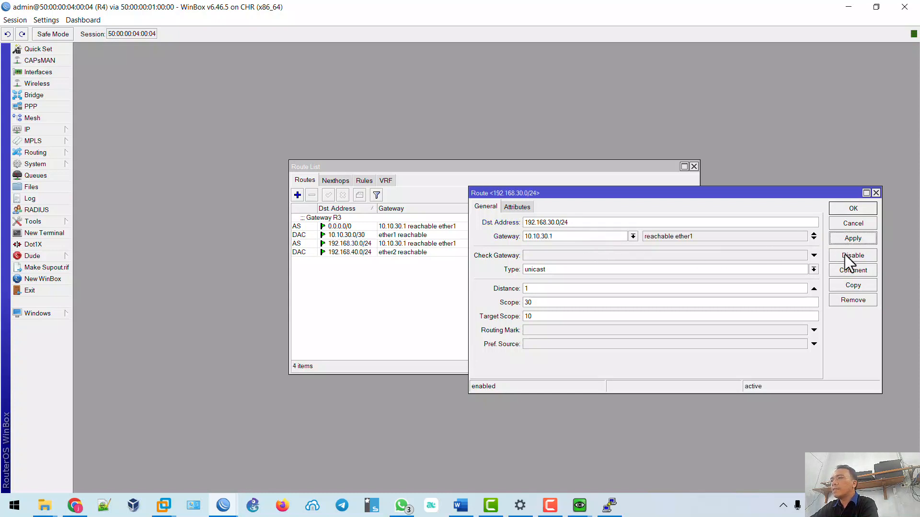
click(852, 272)
text(Dari)
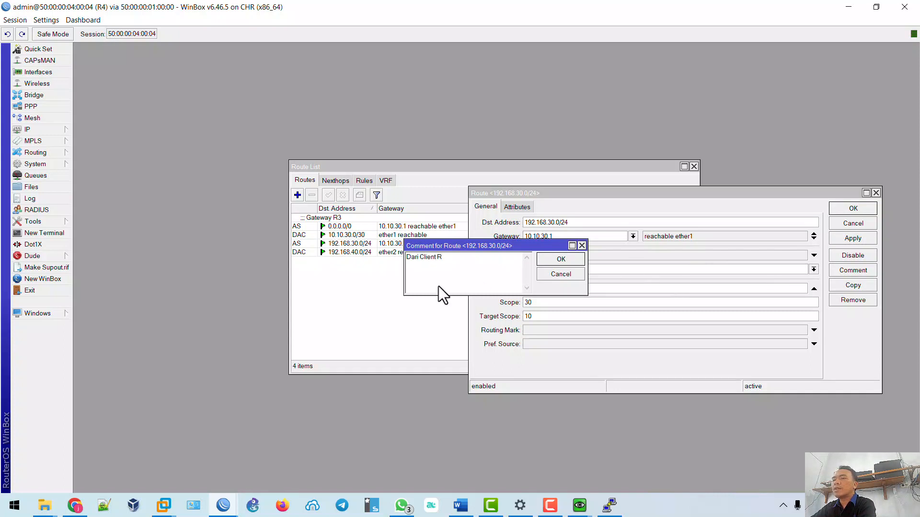
text(Client R4 ke R3)
click(557, 260)
click(853, 238)
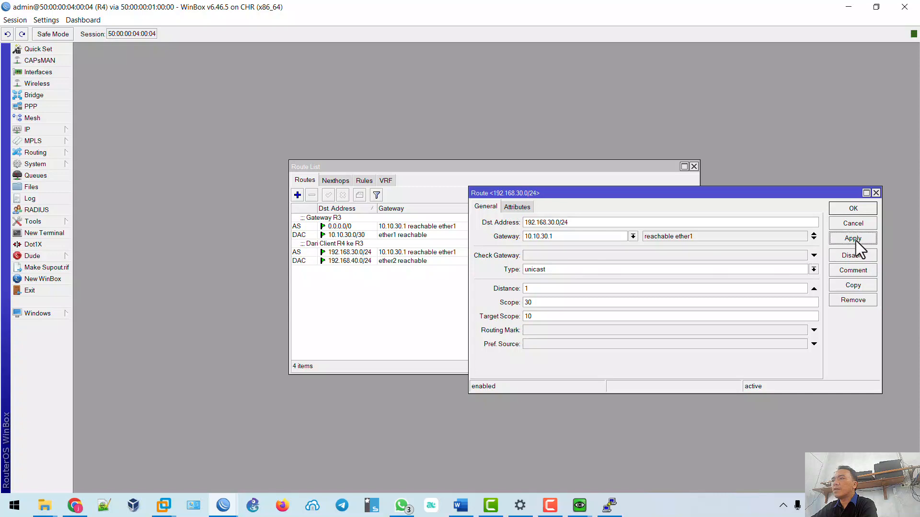
click(853, 209)
Highlight checklist step 39 green in the Word document.
click(461, 506)
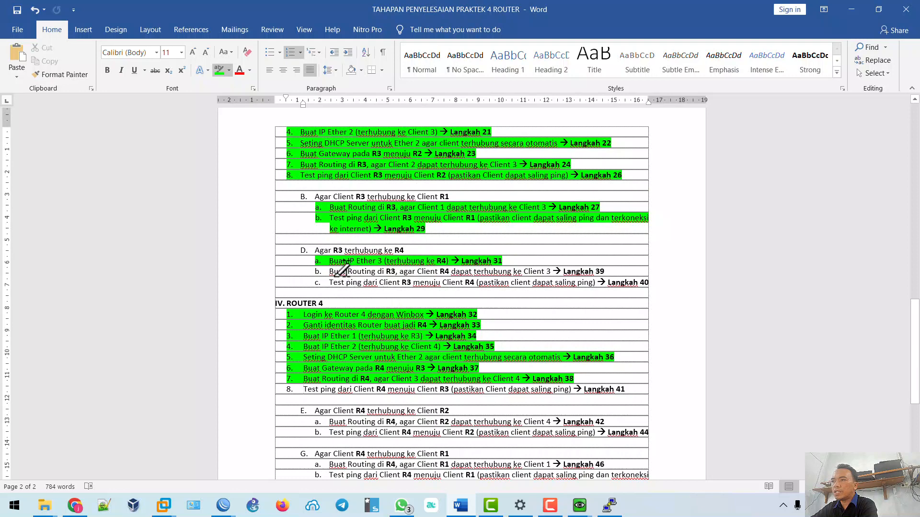
drag(329, 271, 613, 271)
mouse_move(223, 506)
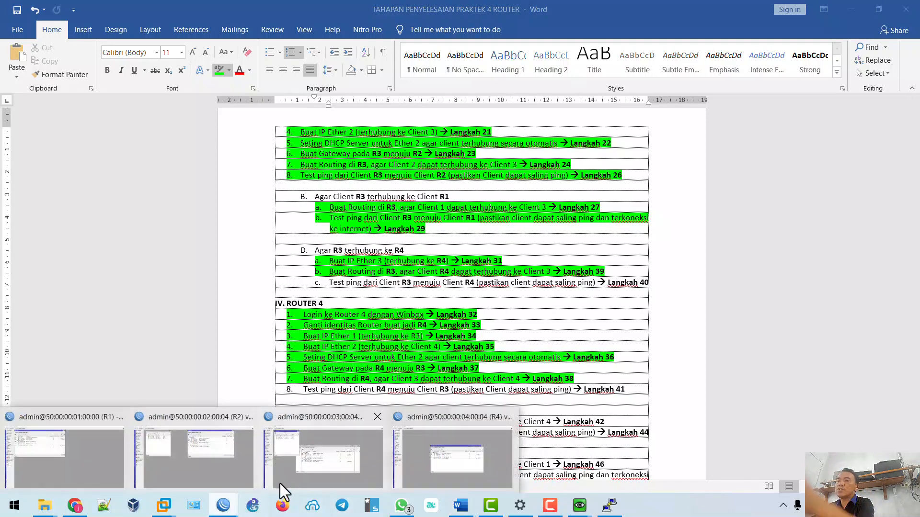
click(280, 483)
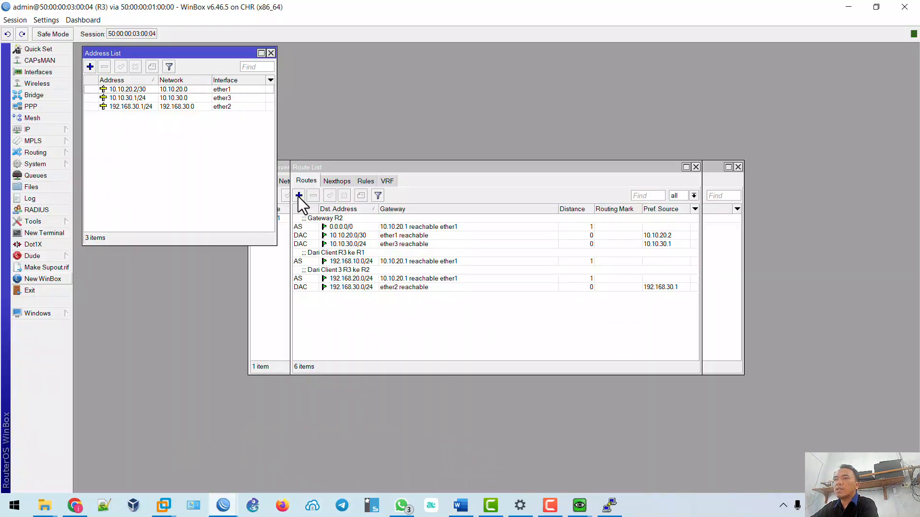
On R3, add a route to 192.168.40.0/24 via 10.10.30.2, commented 'Dari Client R3 ke R4'.
click(298, 195)
text(192.168.40)
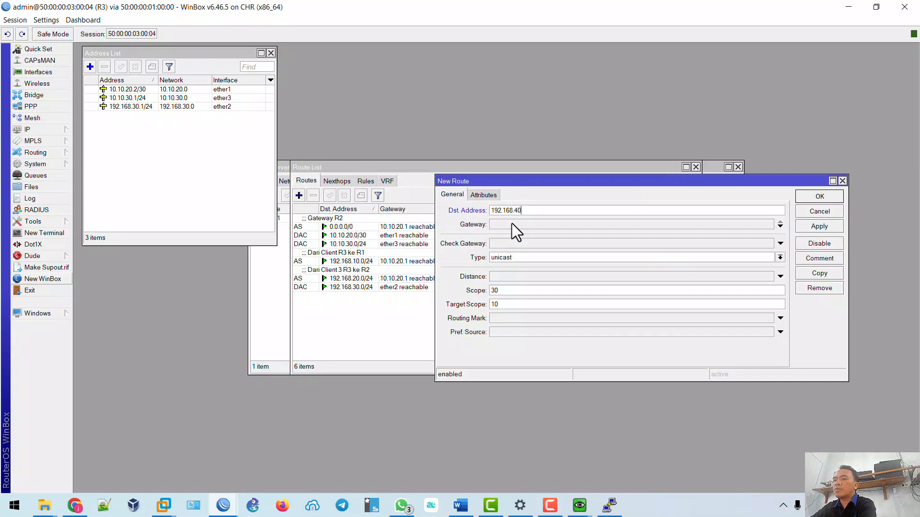
text(.0/24)
click(511, 224)
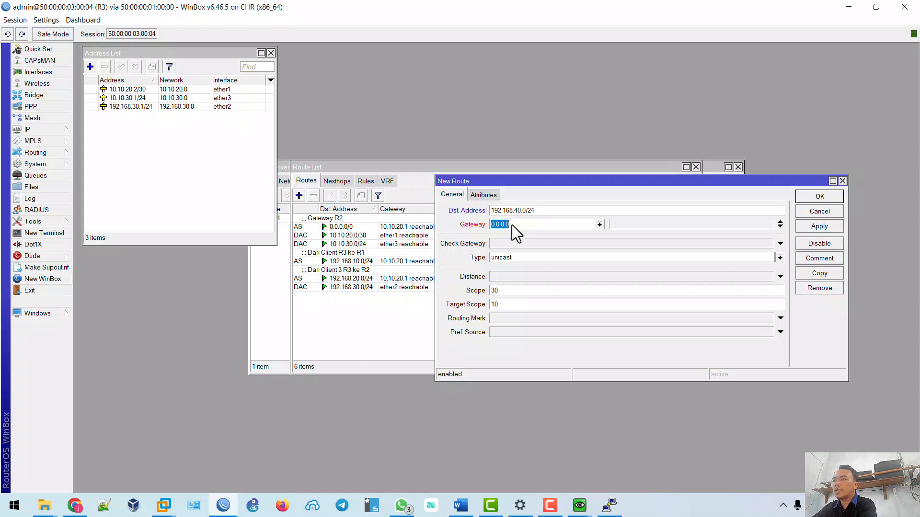
text(10.10.30.2)
click(815, 228)
click(819, 258)
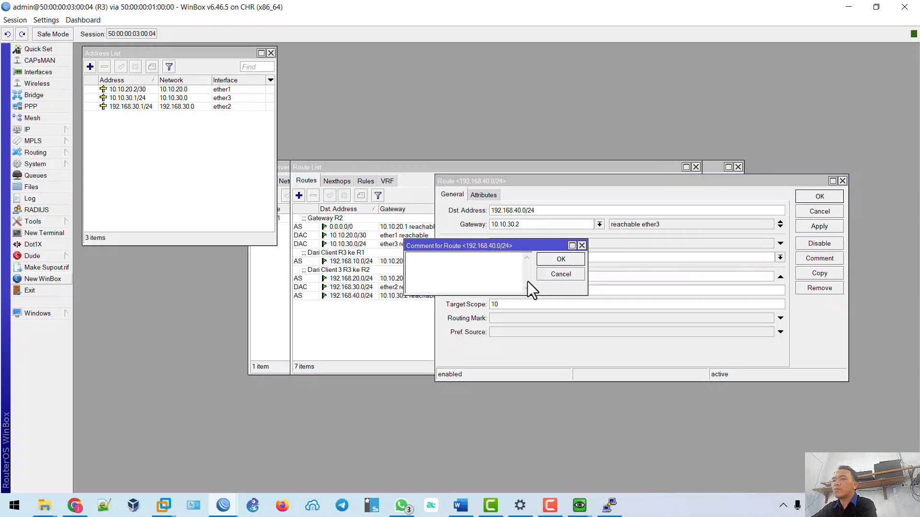
text(Dari Client R3 ke R4)
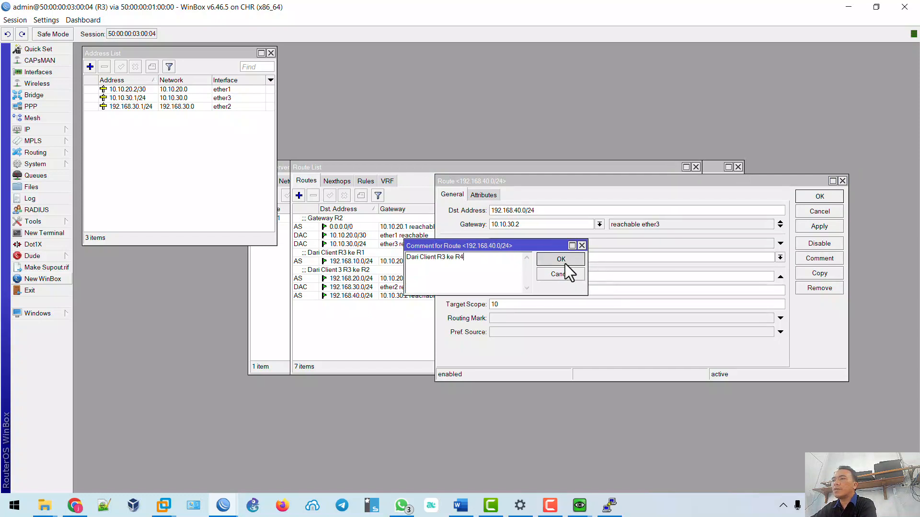
click(561, 261)
click(811, 229)
click(817, 198)
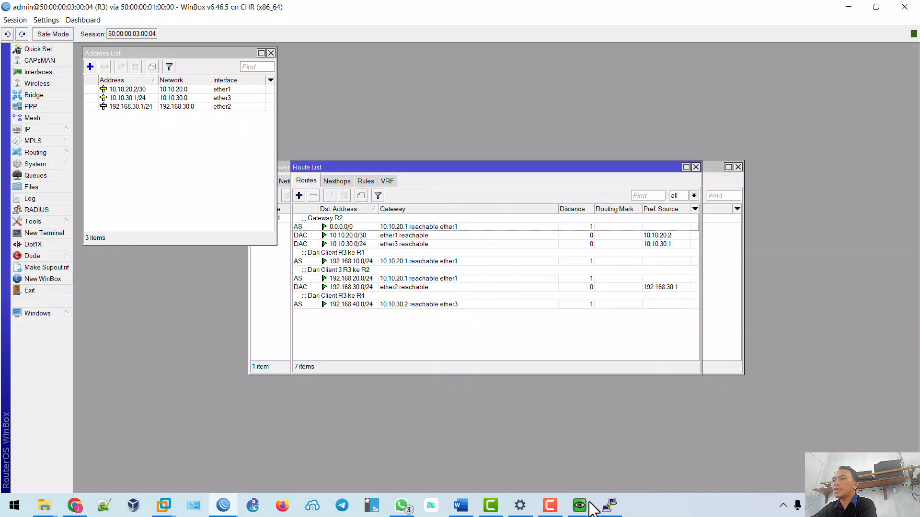
click(579, 506)
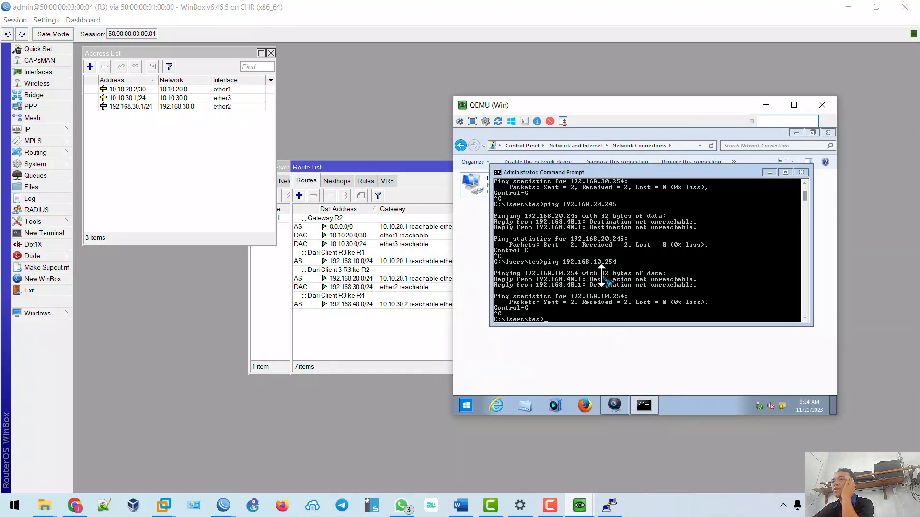
From the Win client, ping 192.168.30.254 and get four replies with no loss.
click(71, 511)
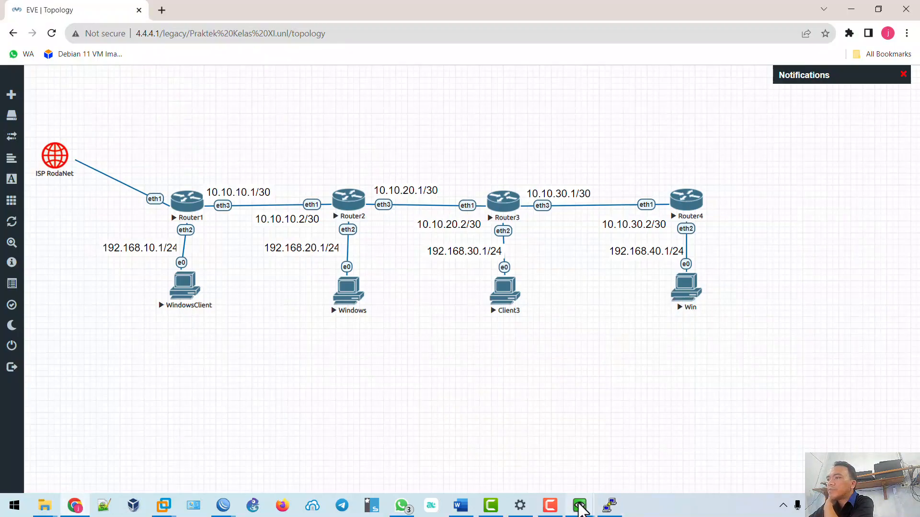
mouse_move(579, 506)
click(696, 431)
text(p)
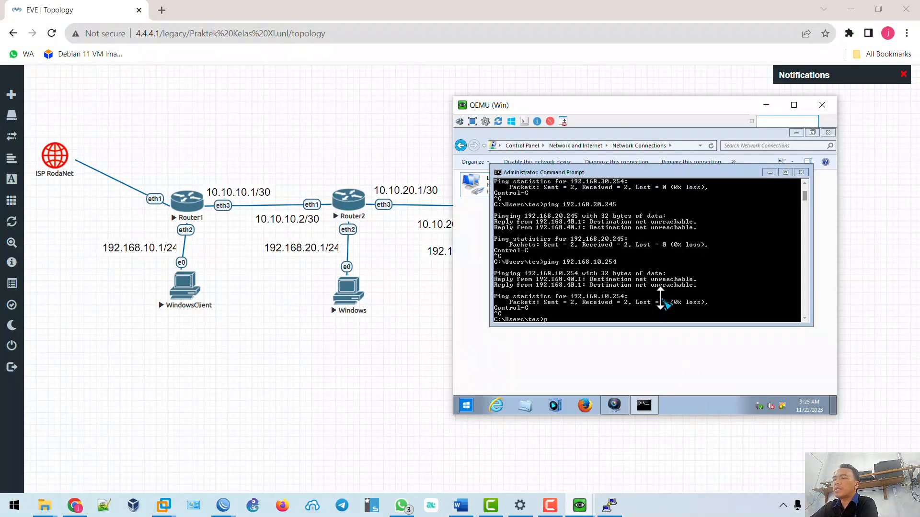
text(ing 192.1)
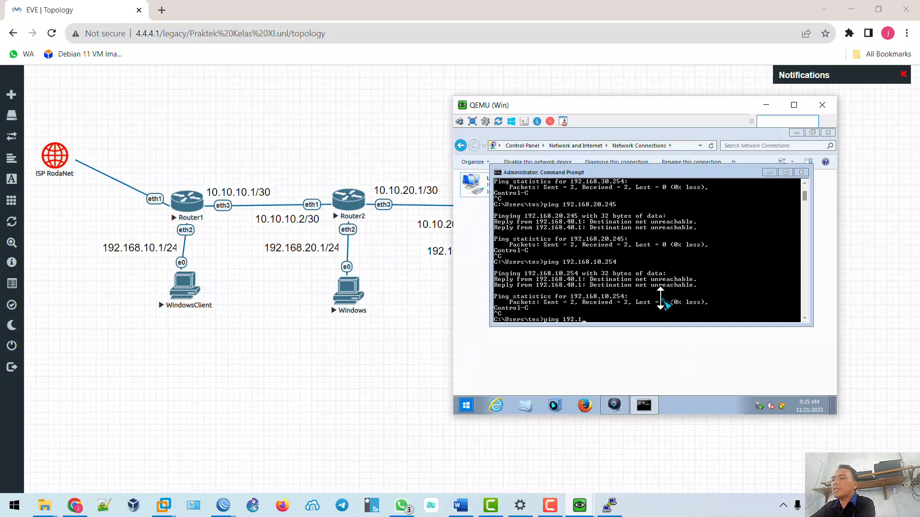
text(68.30.254)
key(Return)
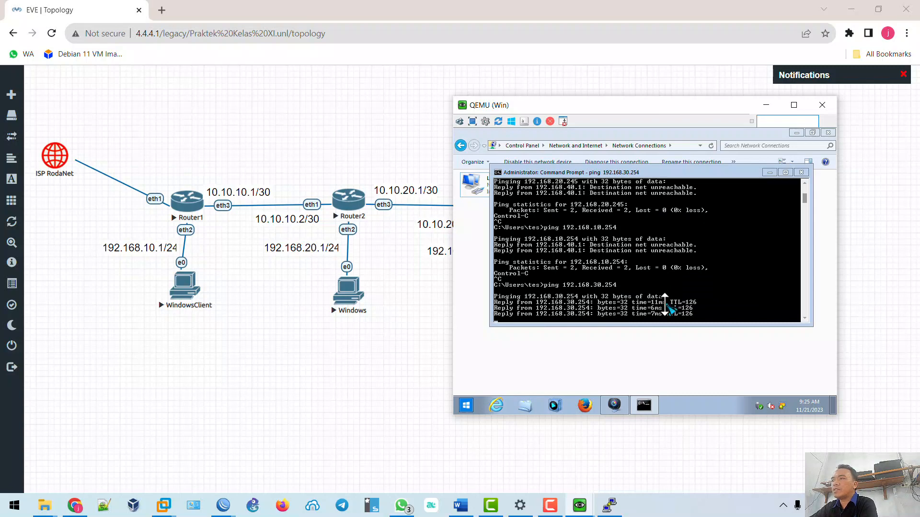
key(Return)
From Client3, ping 192.168.40.254 and get four replies with 0% loss.
mouse_move(585, 513)
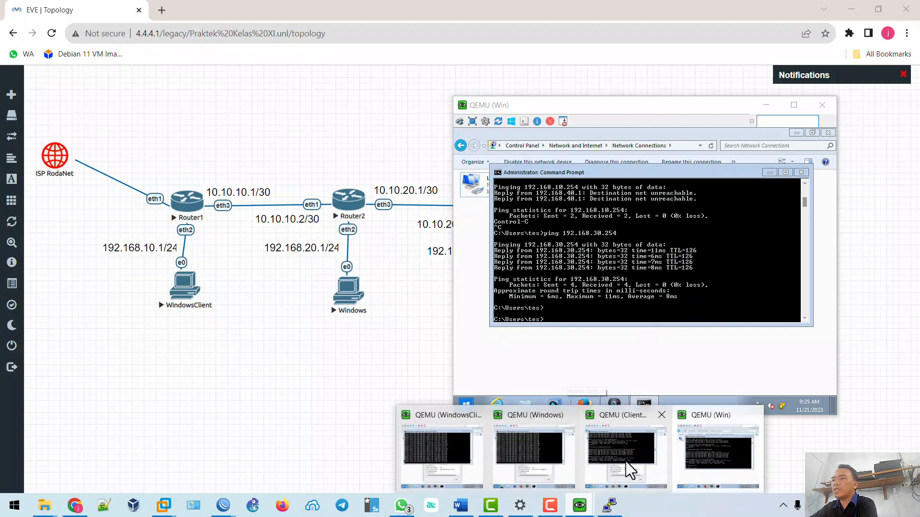
click(623, 444)
text(p)
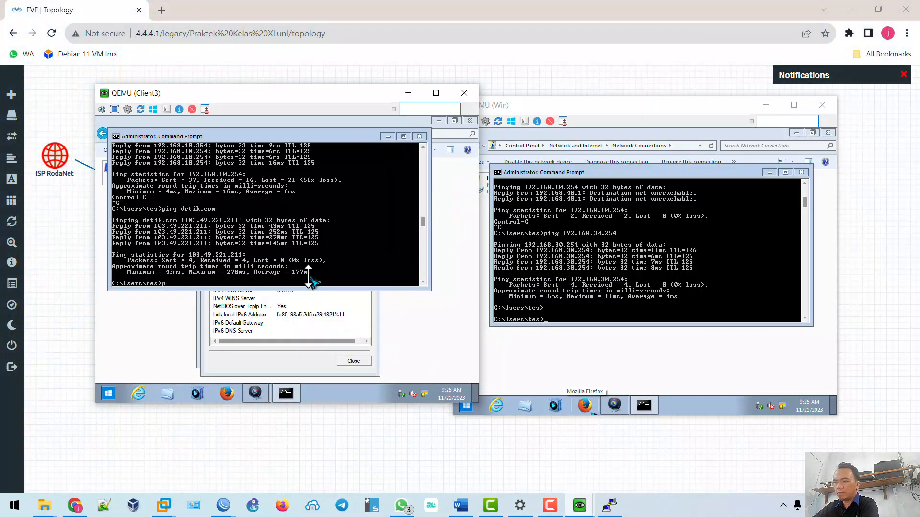
text(ing 192.168)
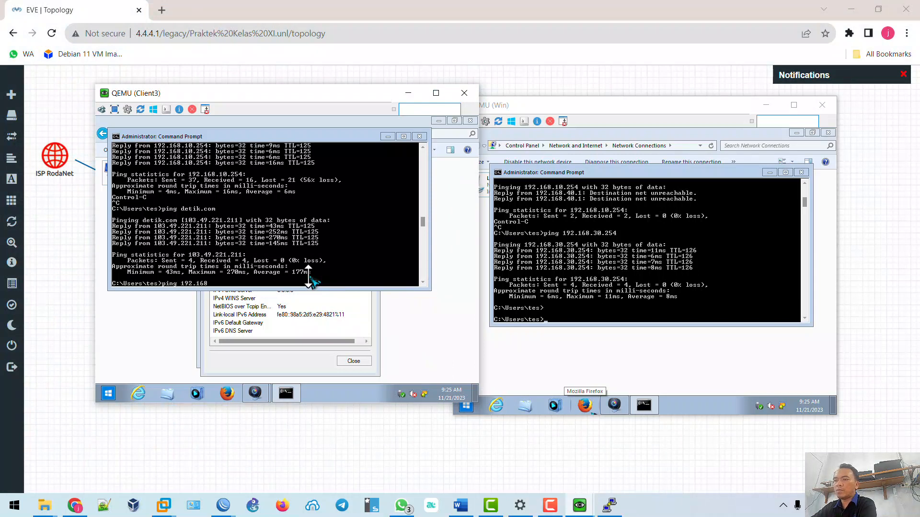
text(.)
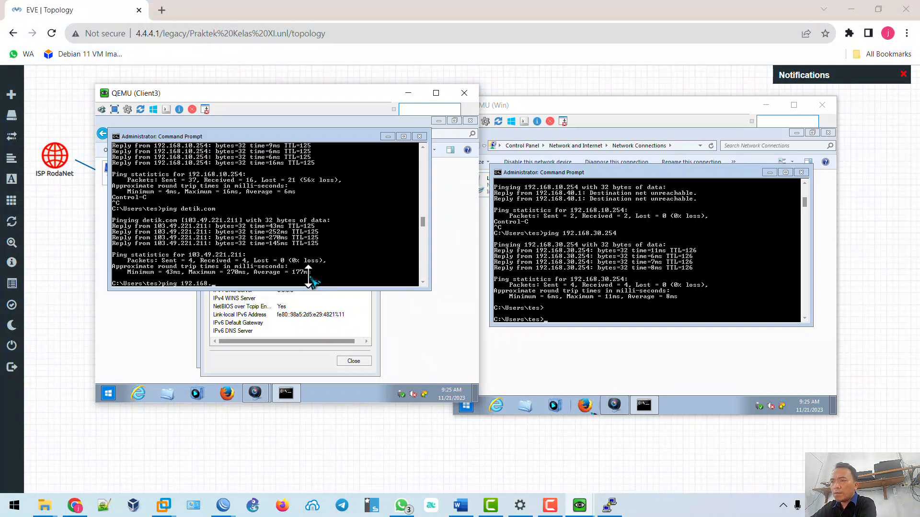
text(40.254)
key(Return)
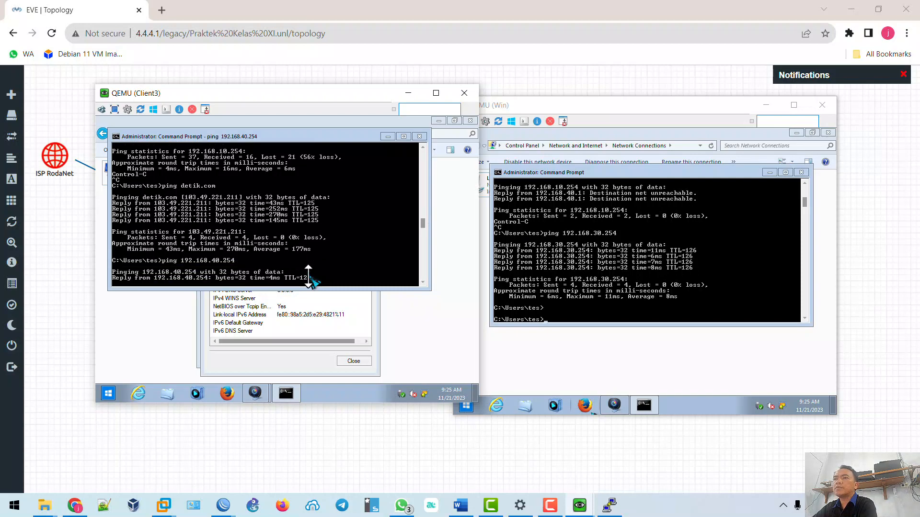
Ping detik.com from the Win client, then stop it with Ctrl+C.
click(661, 266)
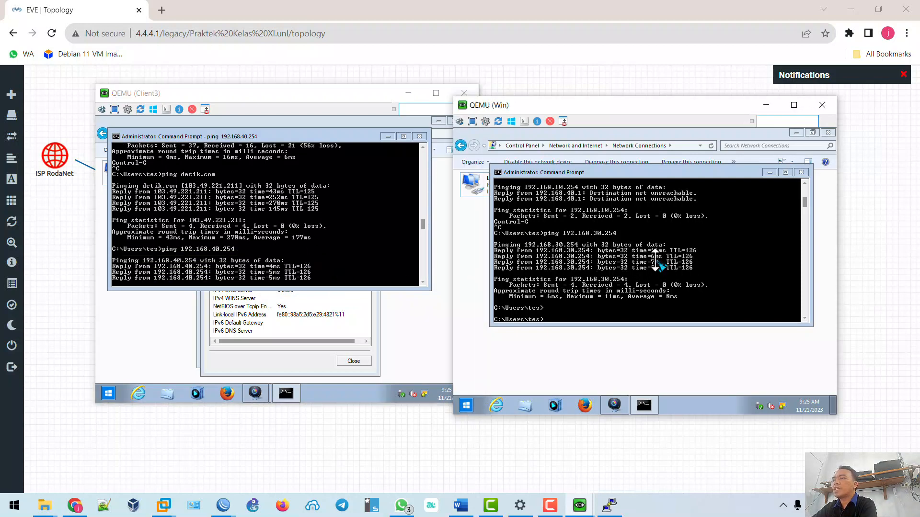
text(ping detik)
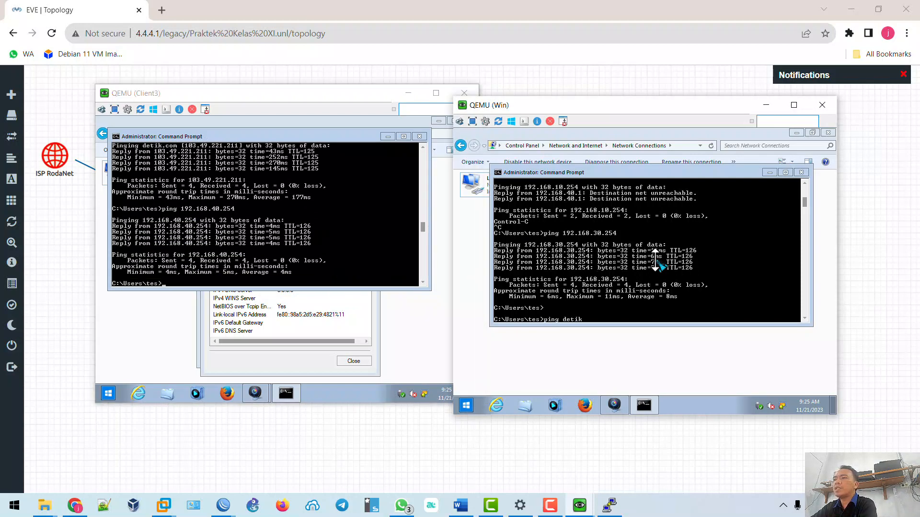
text(.com)
key(Return)
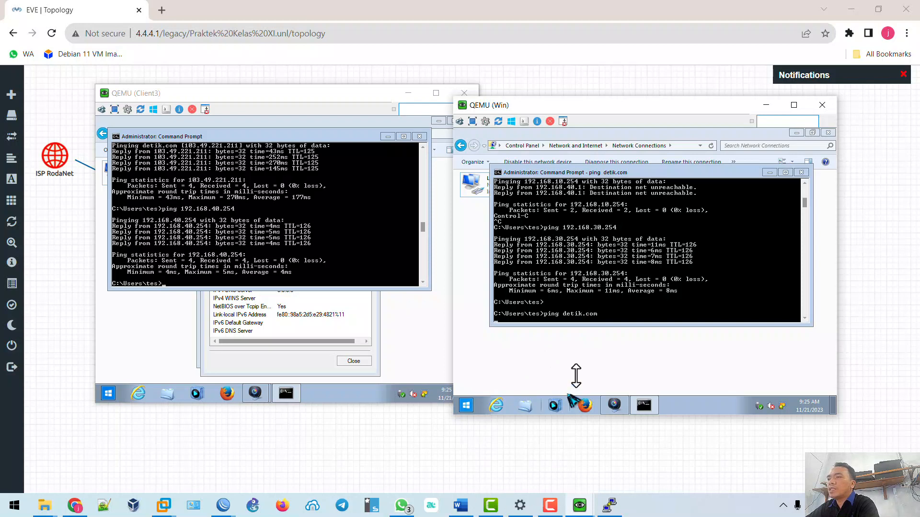
key(ctrl+c)
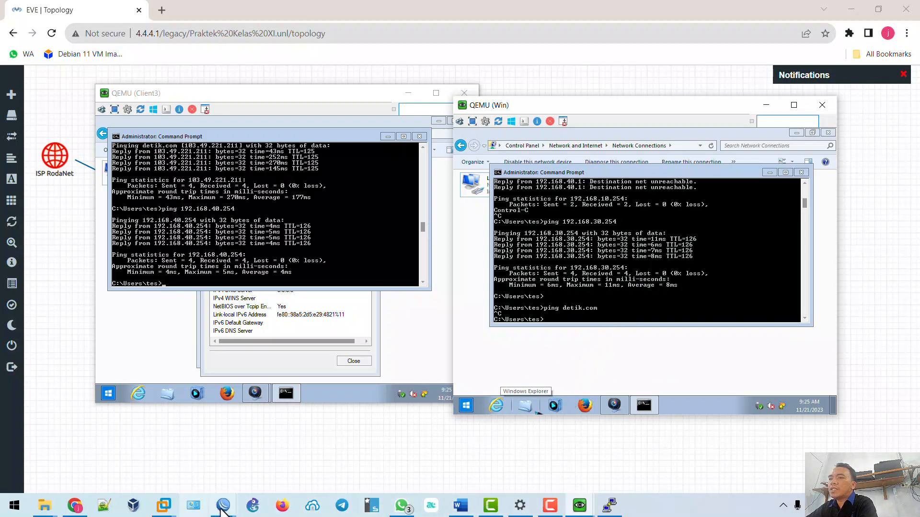
On R4, add a route to 192.168.20.0/24 via 10.10.30.1, commented 'Dari Client R4 ke R2'.
mouse_move(223, 506)
click(432, 462)
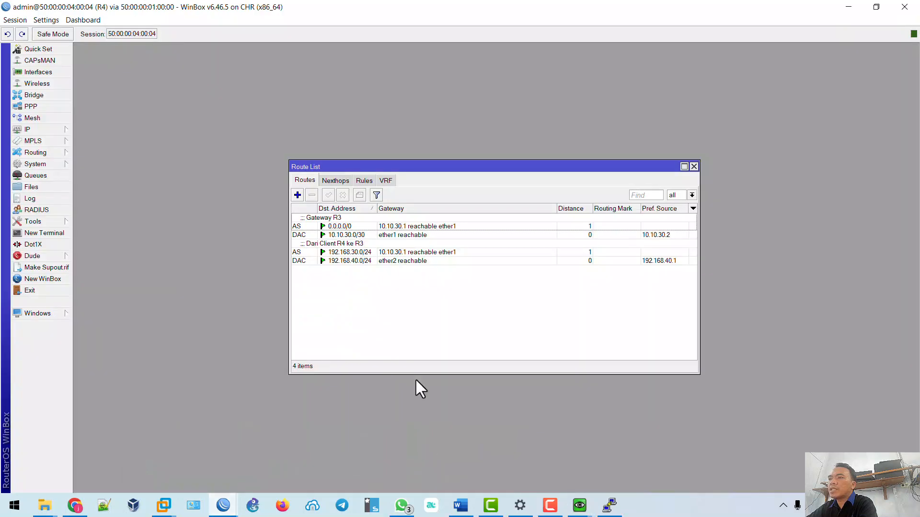
click(298, 195)
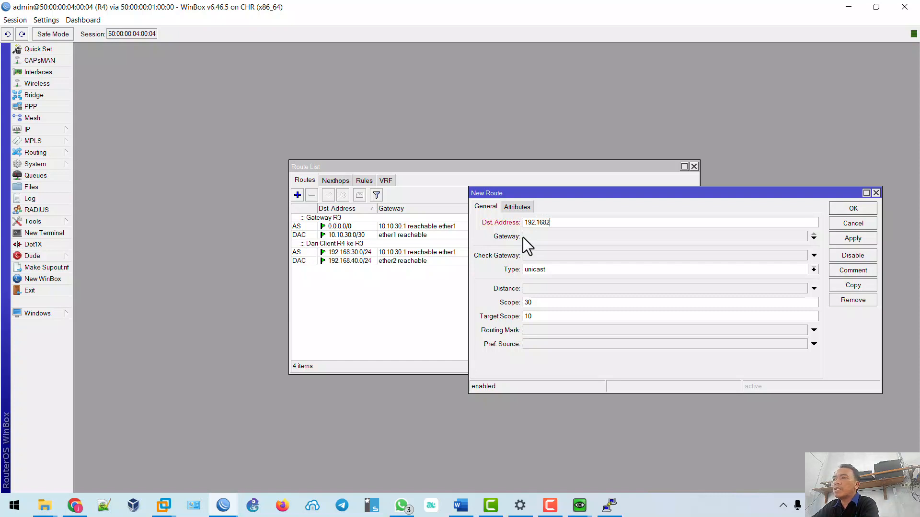
key(BackSpace)
text(.20.0/24)
click(539, 237)
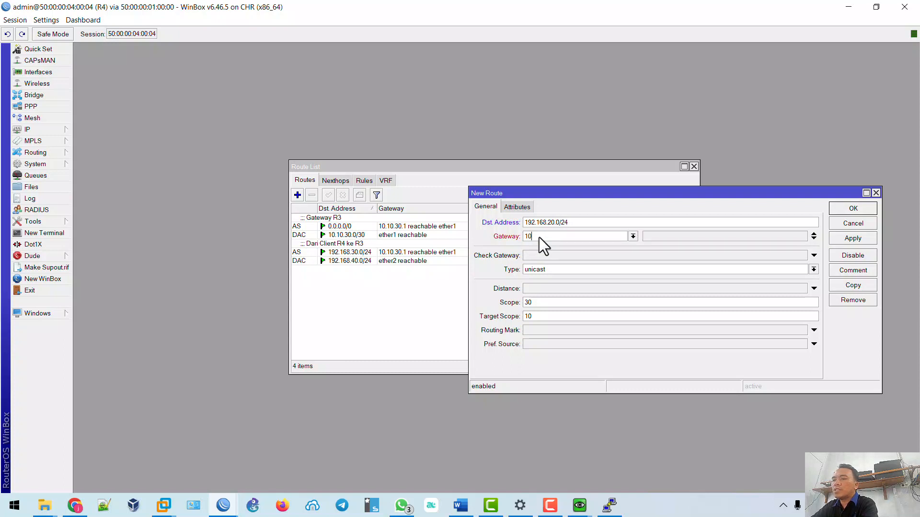
text(10.10.30.1)
click(853, 237)
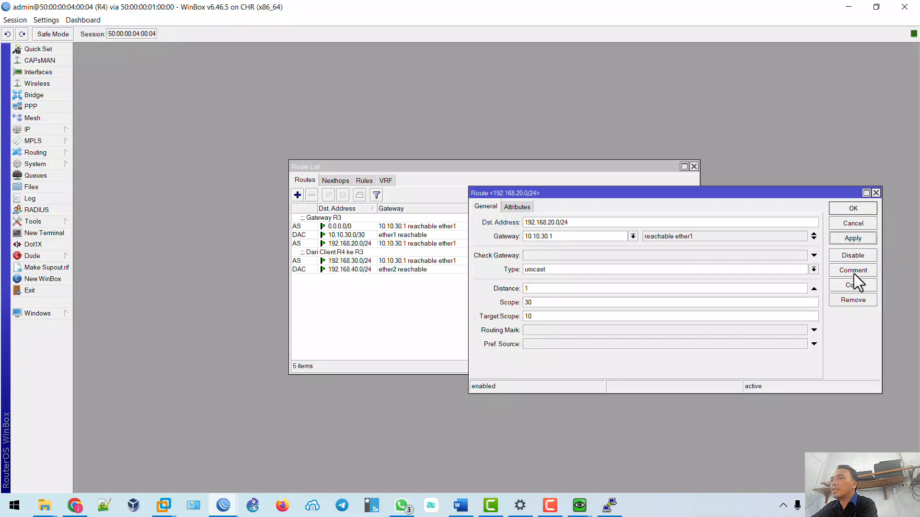
click(853, 271)
text(D)
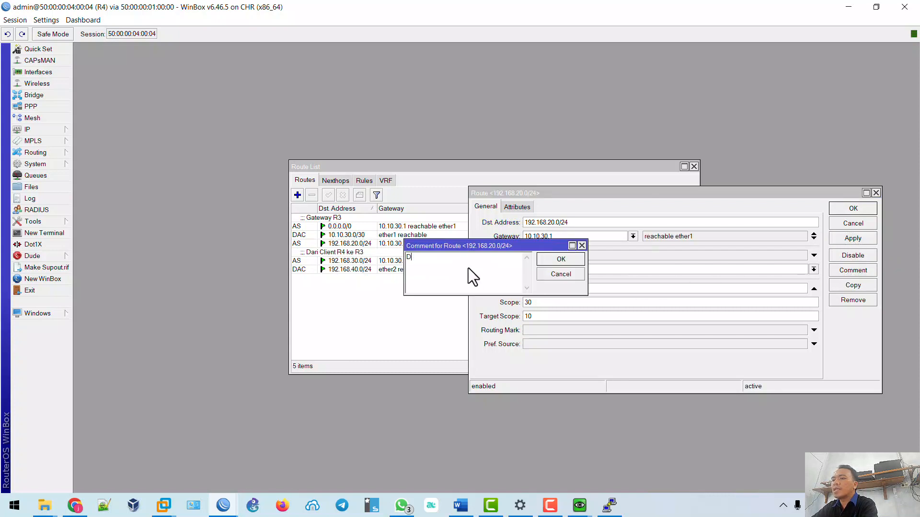
text(ari Client R4 ke R2)
click(572, 261)
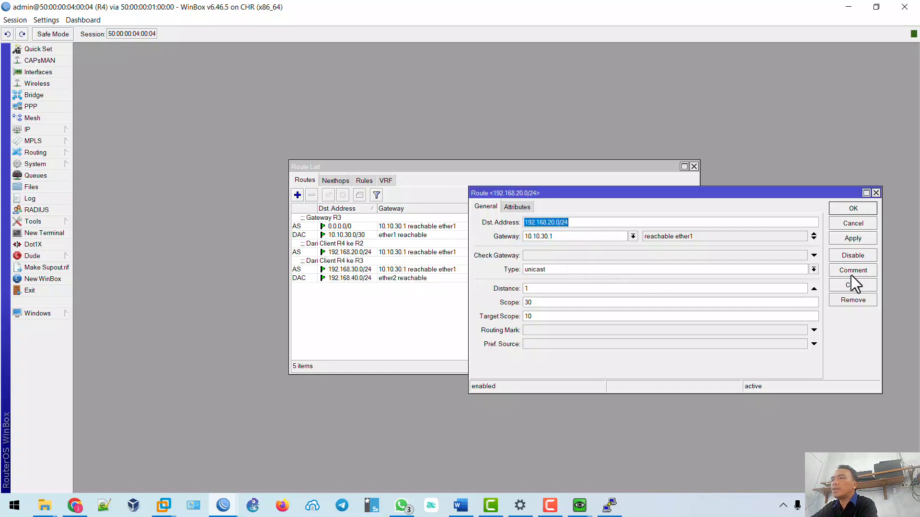
click(855, 210)
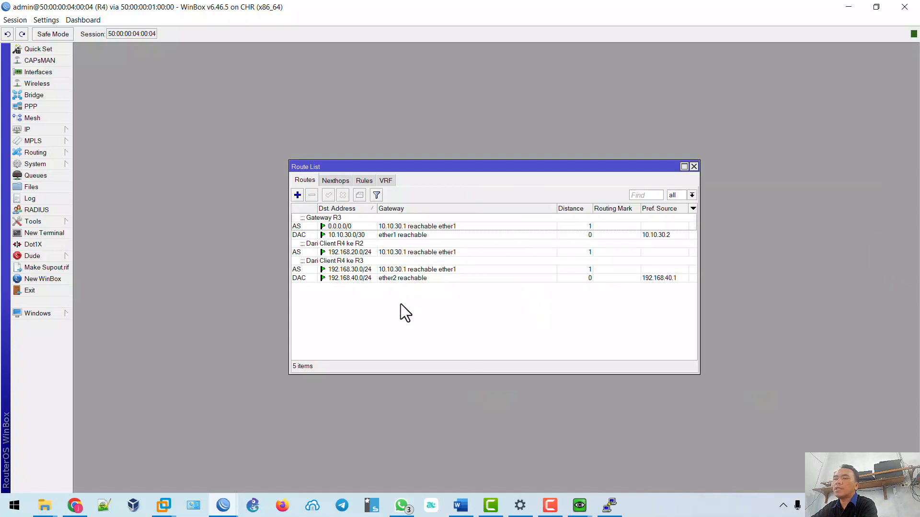
click(223, 505)
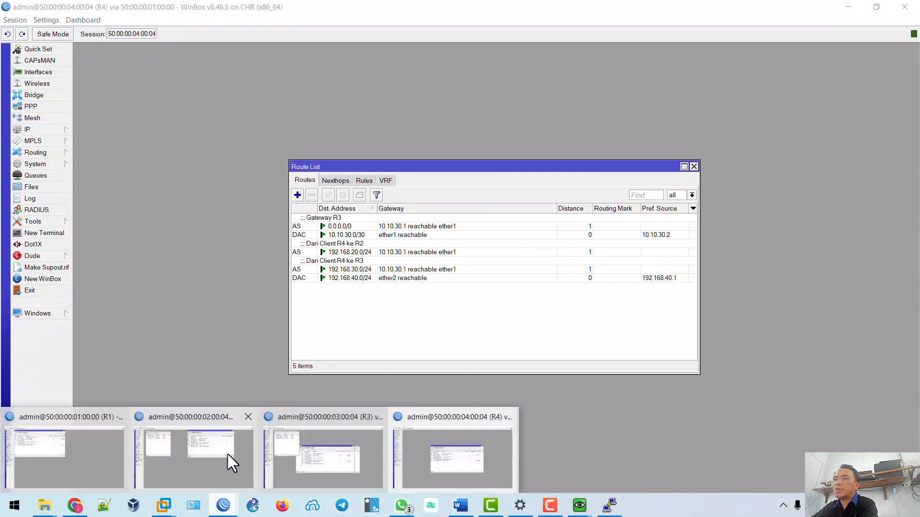
On R2, add a route to 192.168.40.0/24 via 10.10.20.2, commented 'Dari Client R2 ke R4'.
click(214, 447)
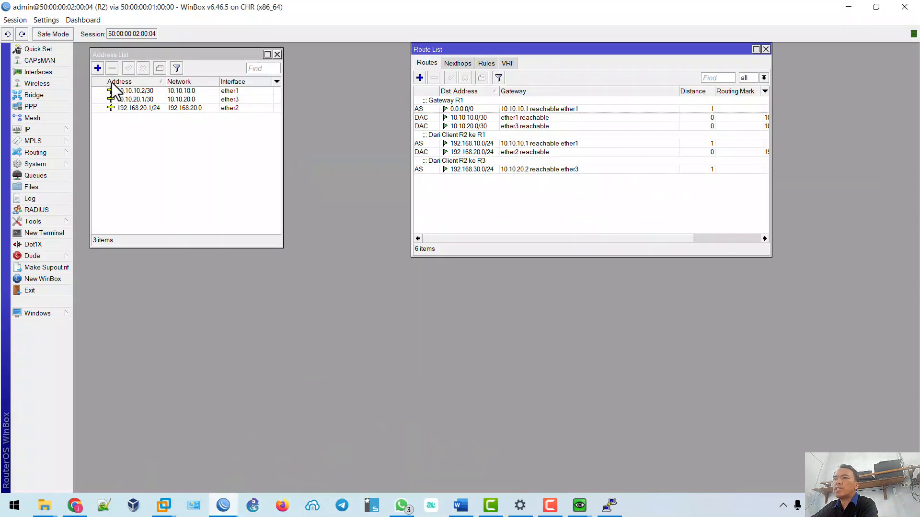
click(419, 77)
text(192)
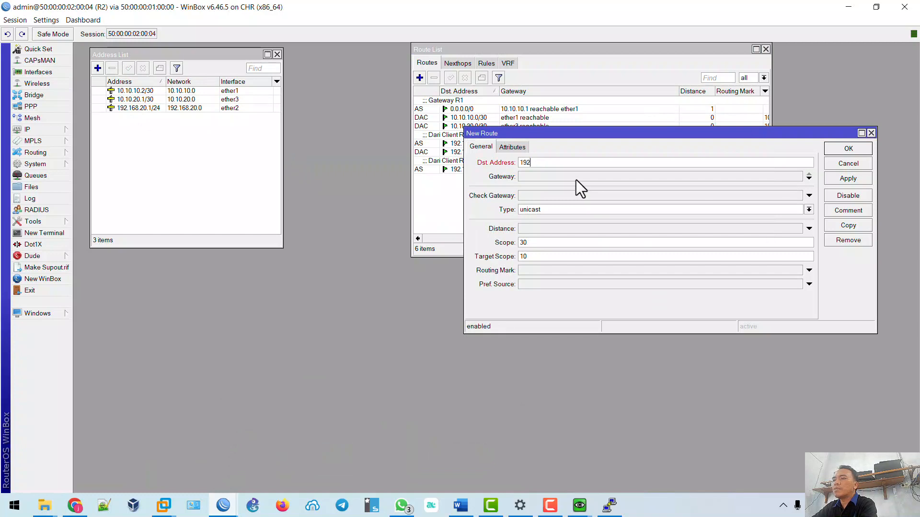
text(.168.40.0/24)
click(576, 179)
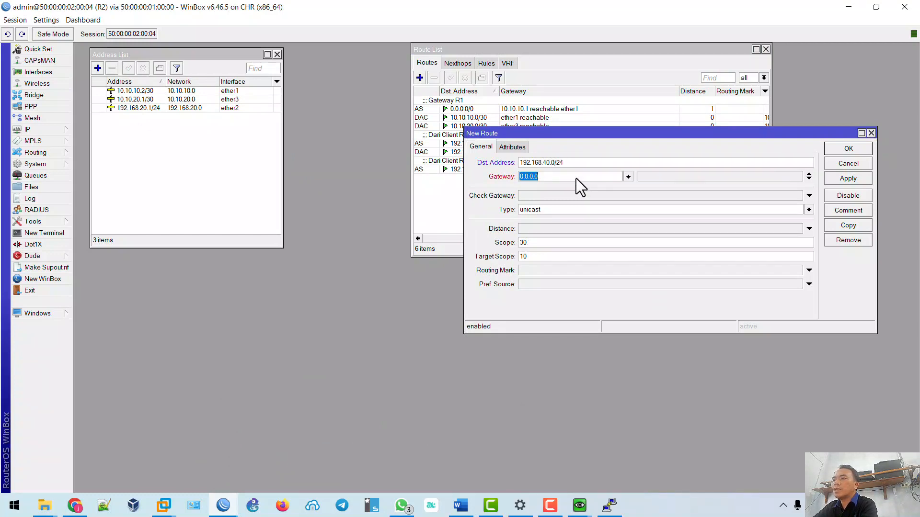
drag(579, 133, 668, 160)
text(10.)
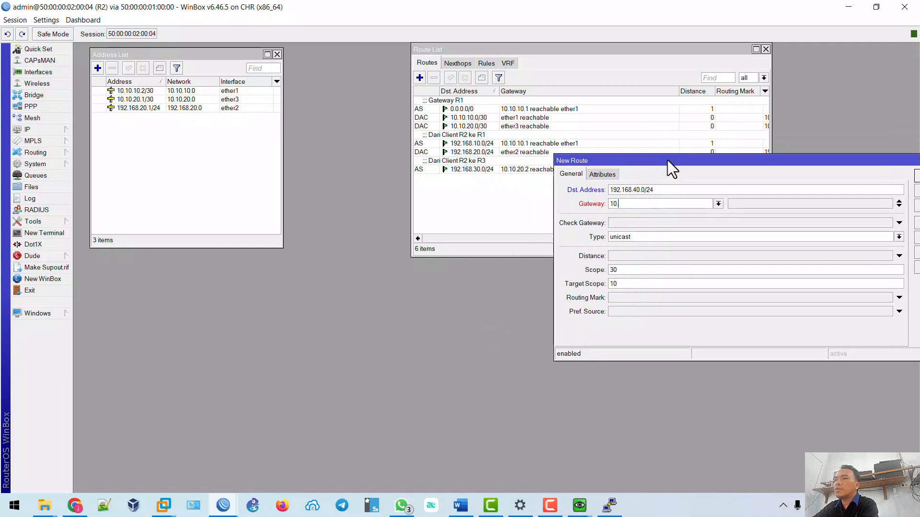
text(10)
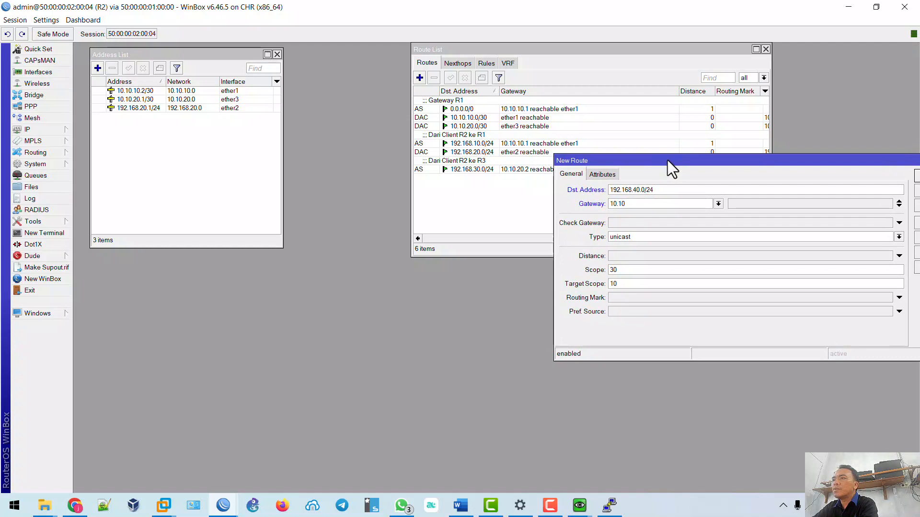
text(.20.2)
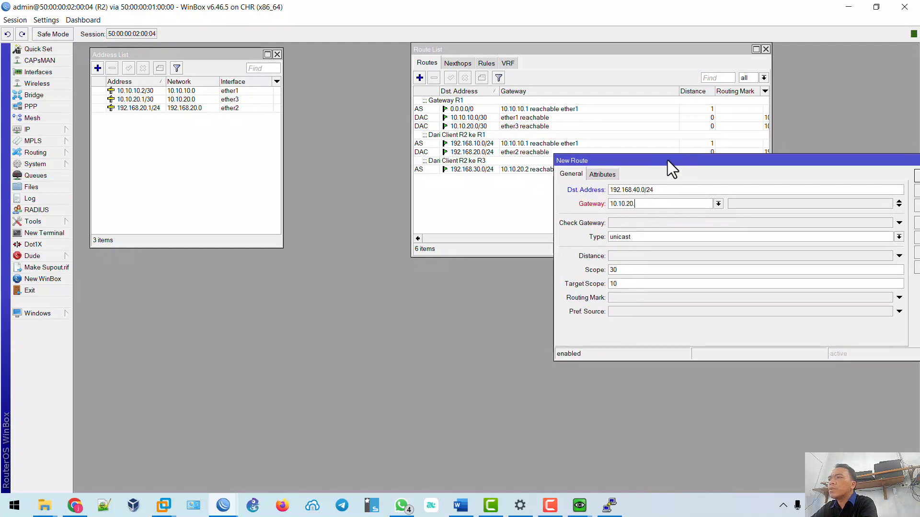
drag(667, 160, 531, 203)
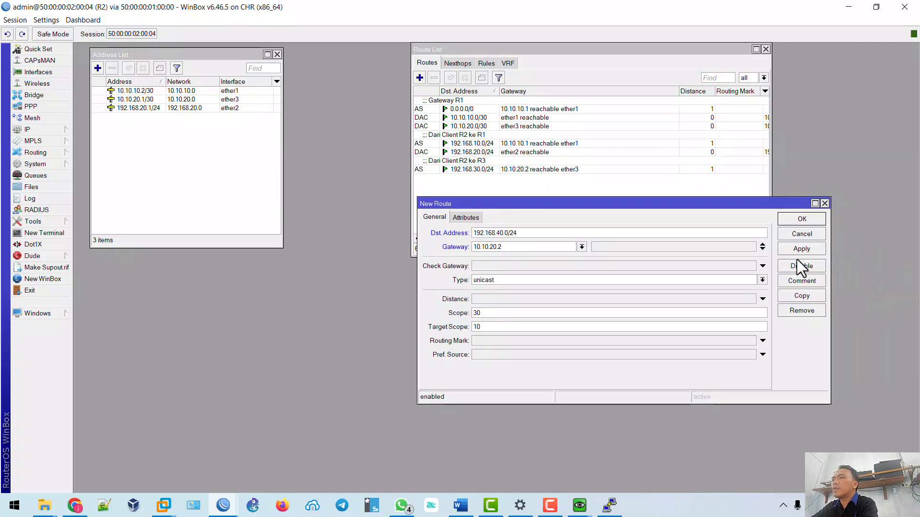
click(791, 250)
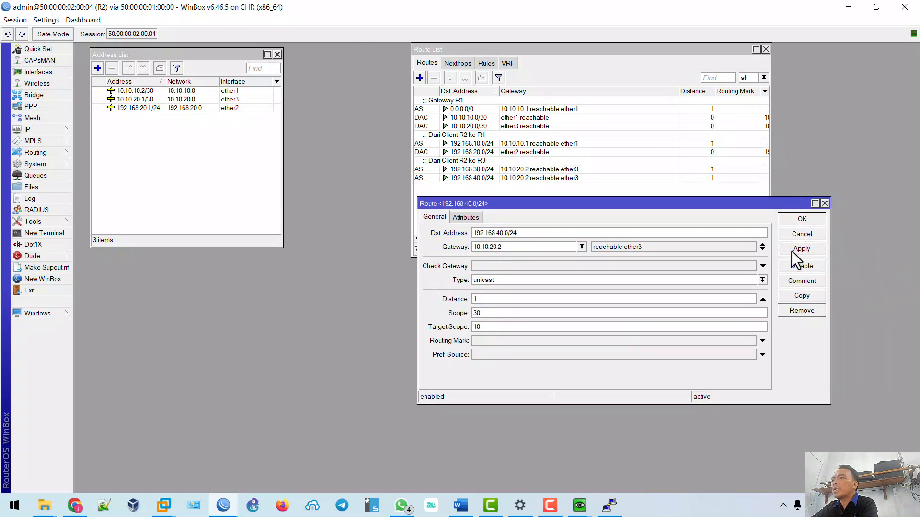
click(801, 281)
text(Dari)
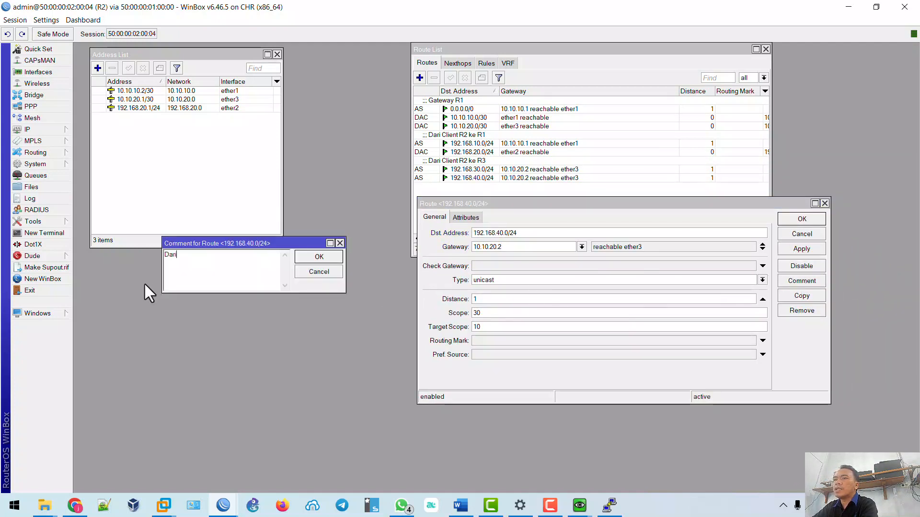
text( Client )
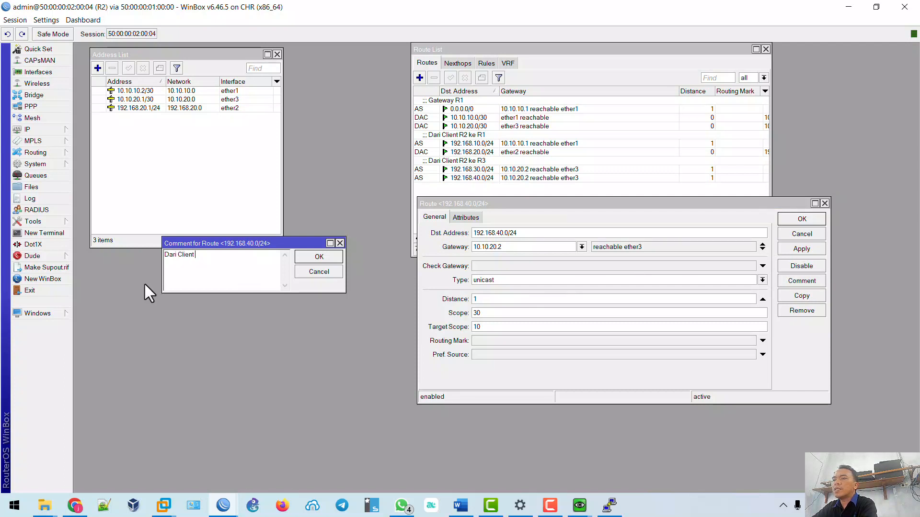
text(R2 ke R4)
click(328, 260)
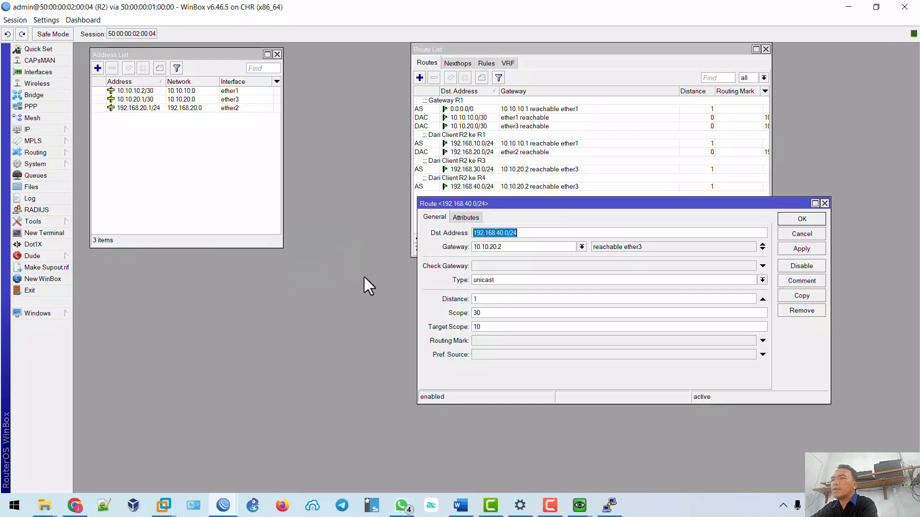
click(795, 248)
click(797, 221)
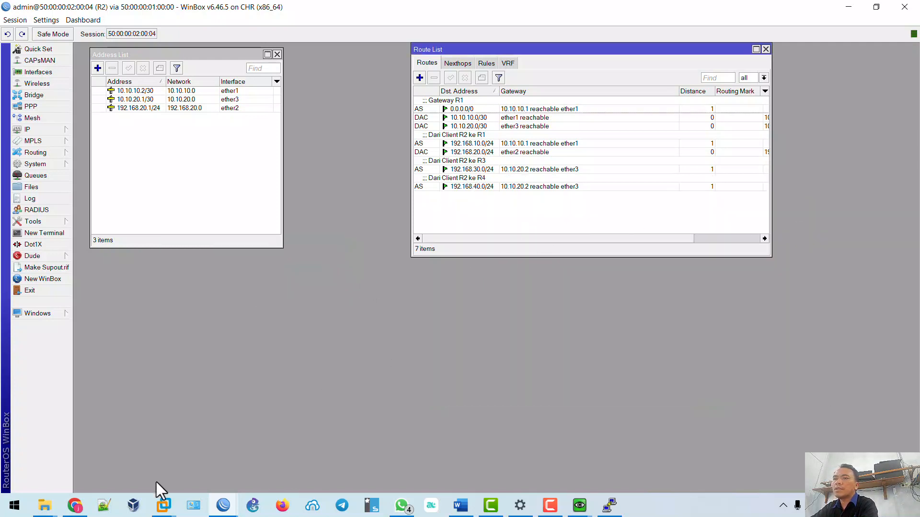
In the Windows client VM, replace the running ping with a ping to 192.168.40.254.
mouse_move(579, 505)
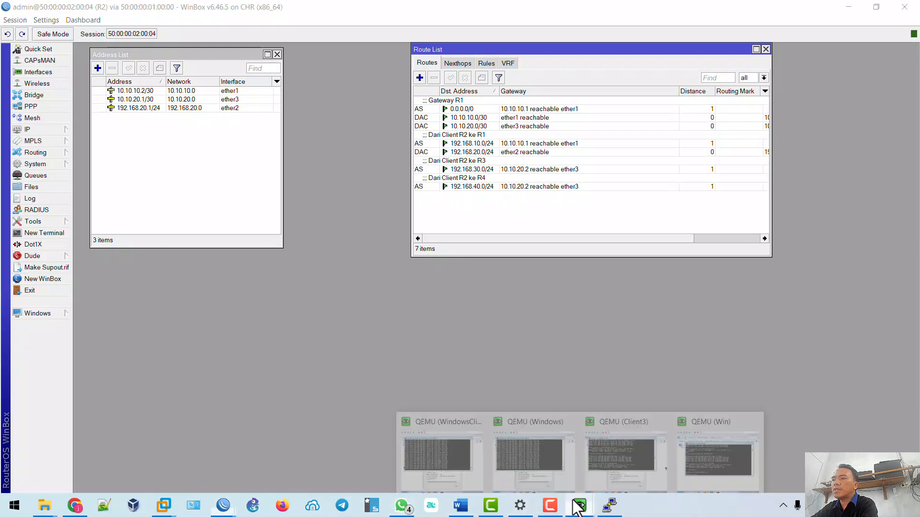
click(506, 447)
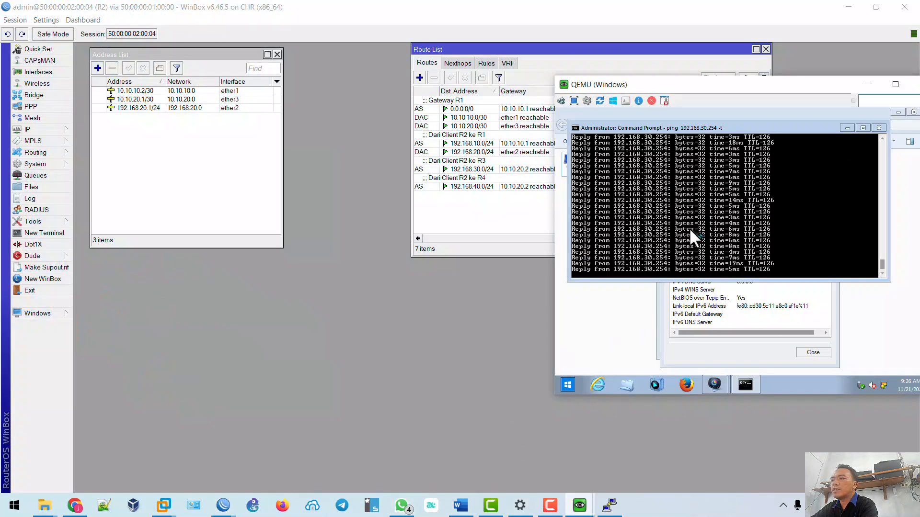
key(ctrl+c)
text(ping 19)
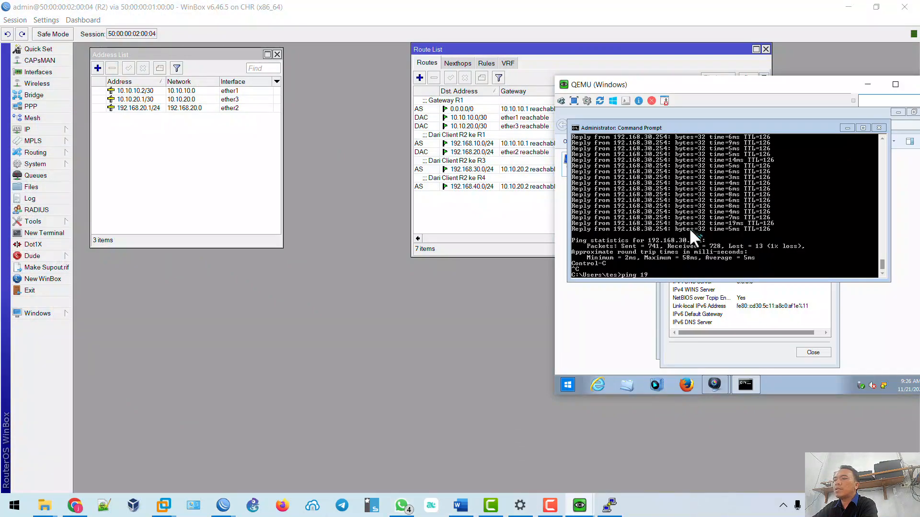
text(2.168.40.254)
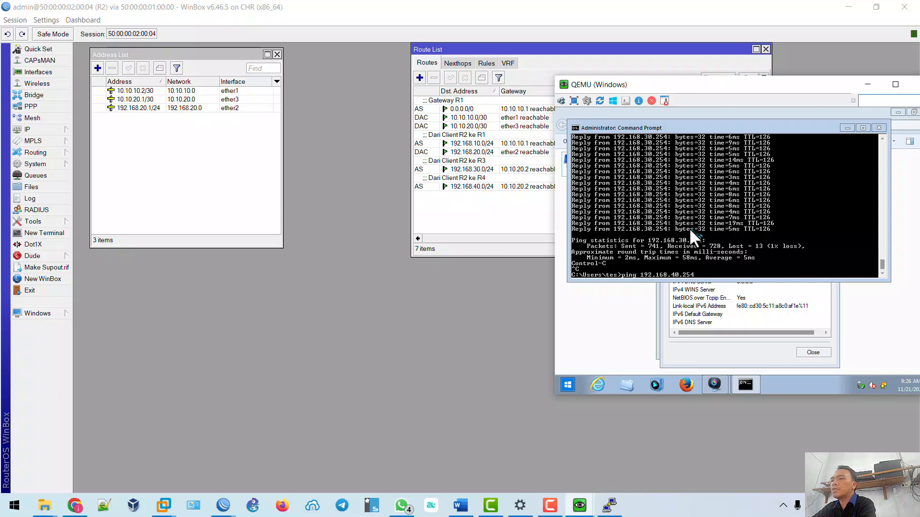
key(Return)
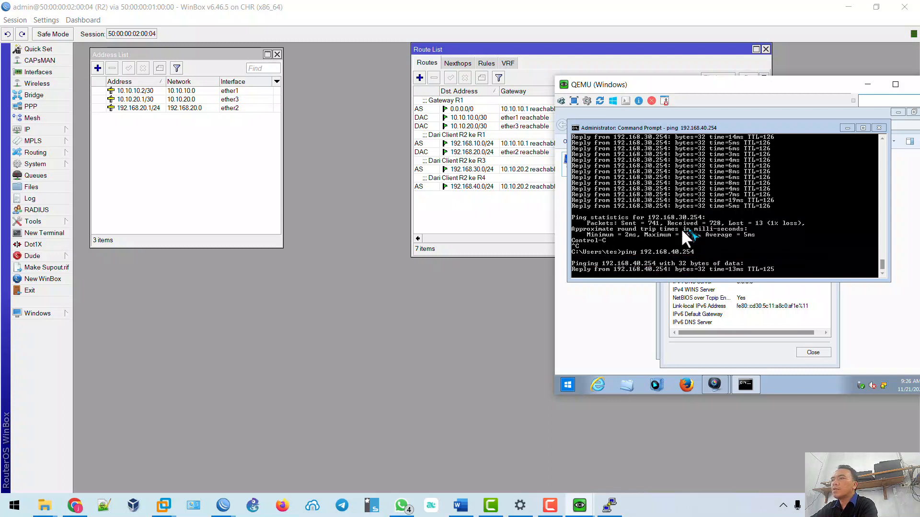
In the Win client VM, ping 192.168.20.254, then try pinging detik.com.
mouse_move(579, 507)
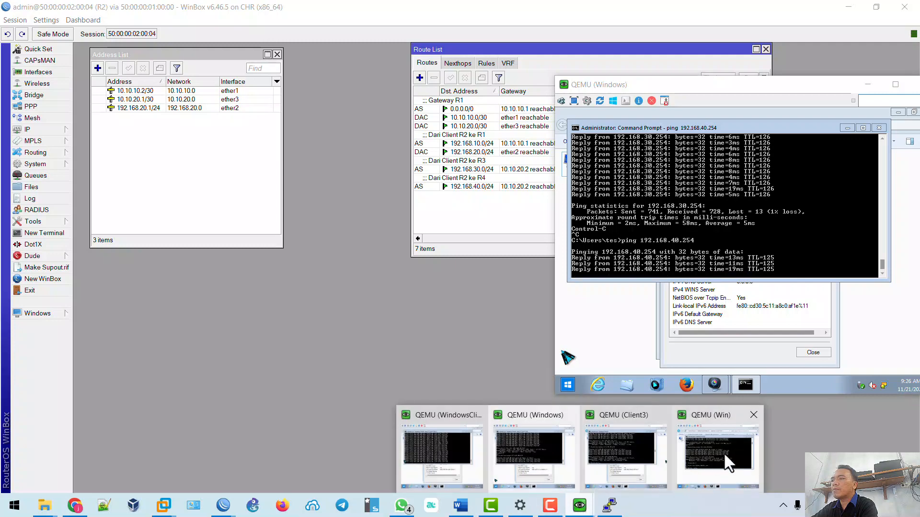
click(723, 452)
text(ping )
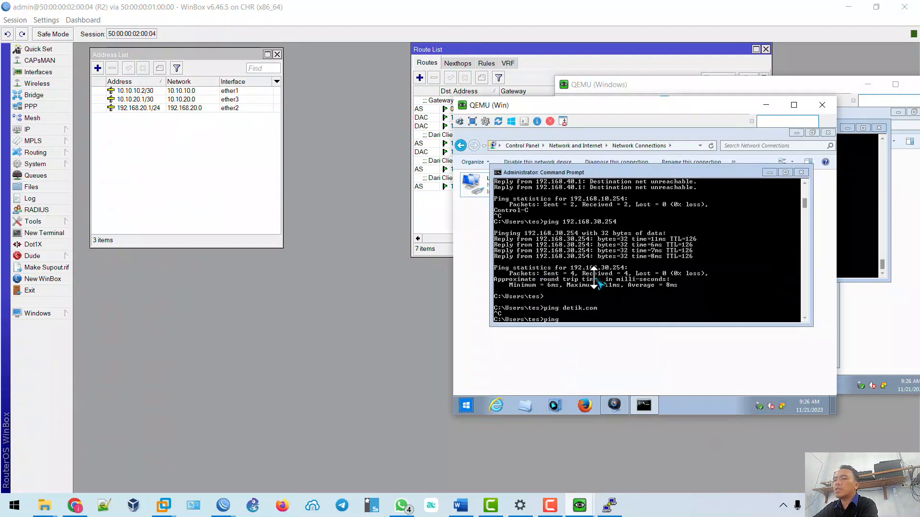
text(192.168)
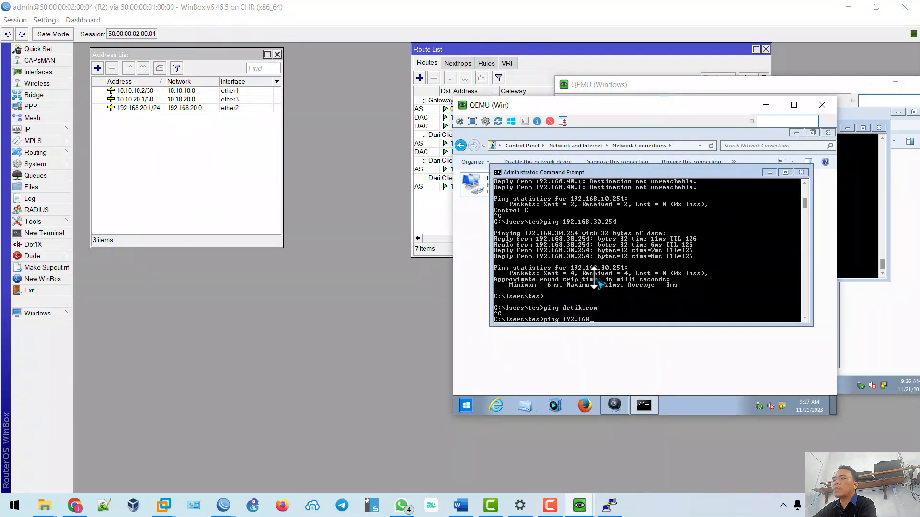
text(.20.254)
key(Return)
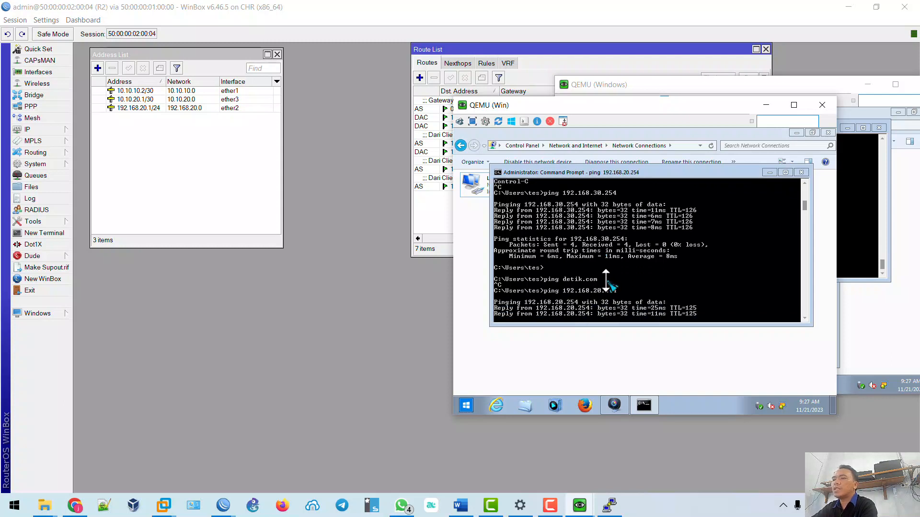
key(ctrl+c)
text(ping d)
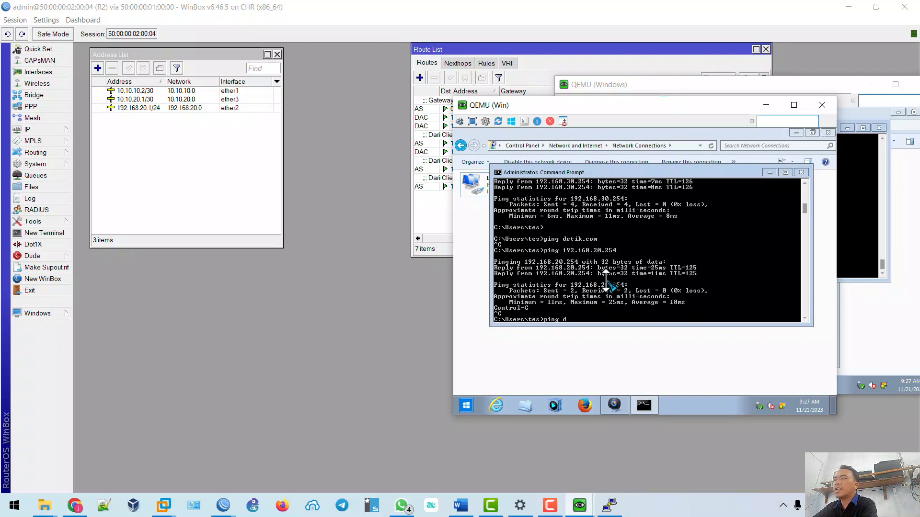
text(etik.com)
key(Return)
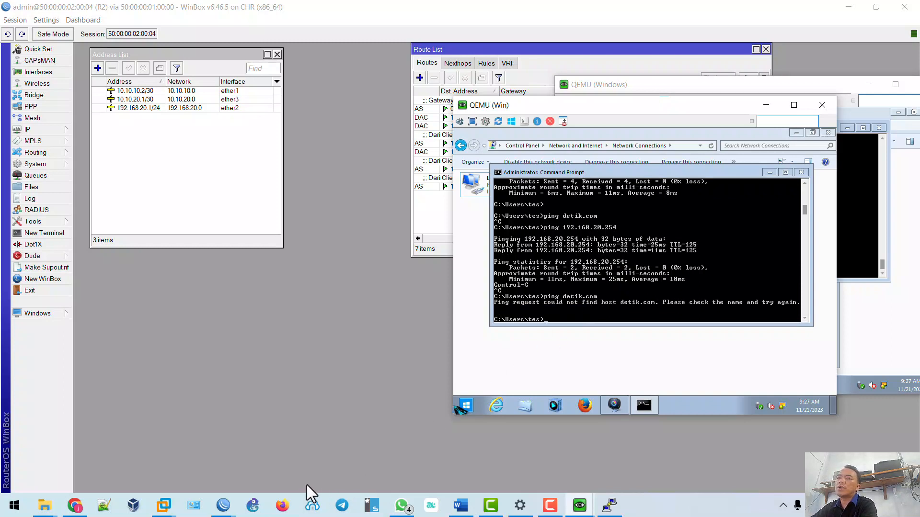
click(225, 507)
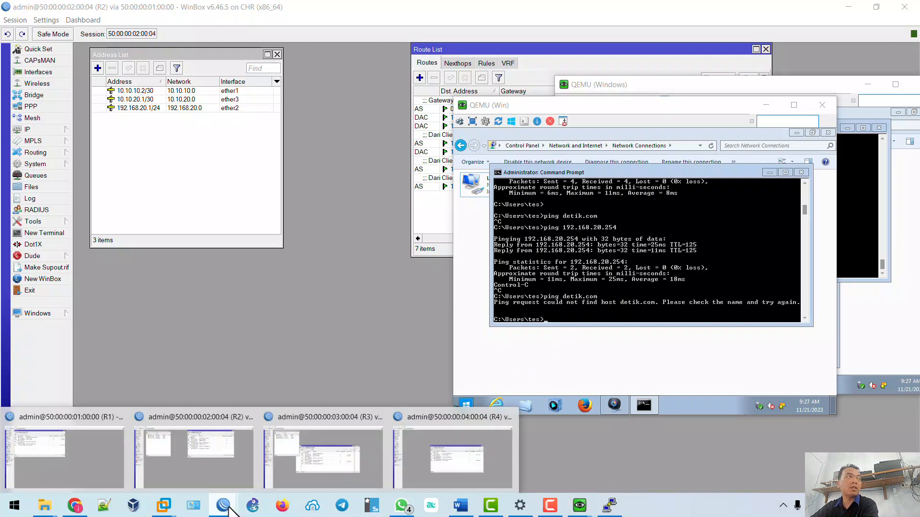
On R4, add a static route to 192.168.10.0/24 via gateway 10.10.30.1.
click(436, 463)
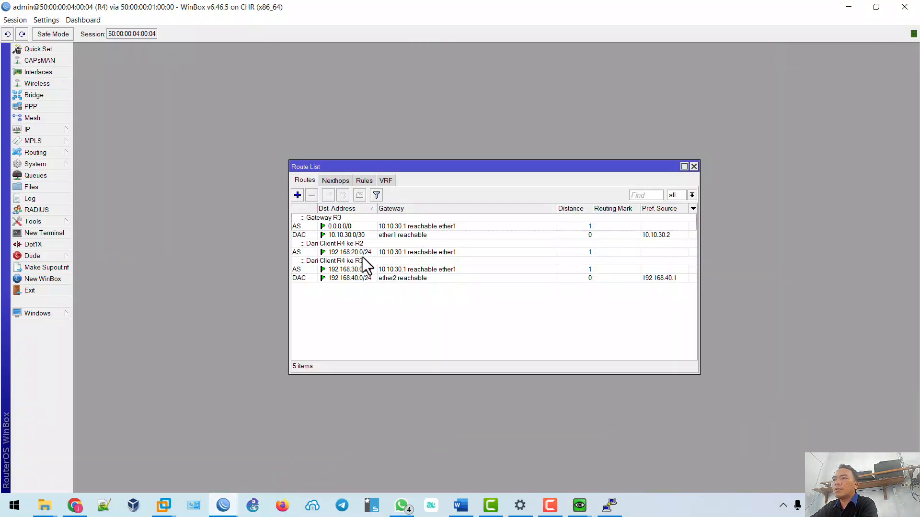
click(297, 195)
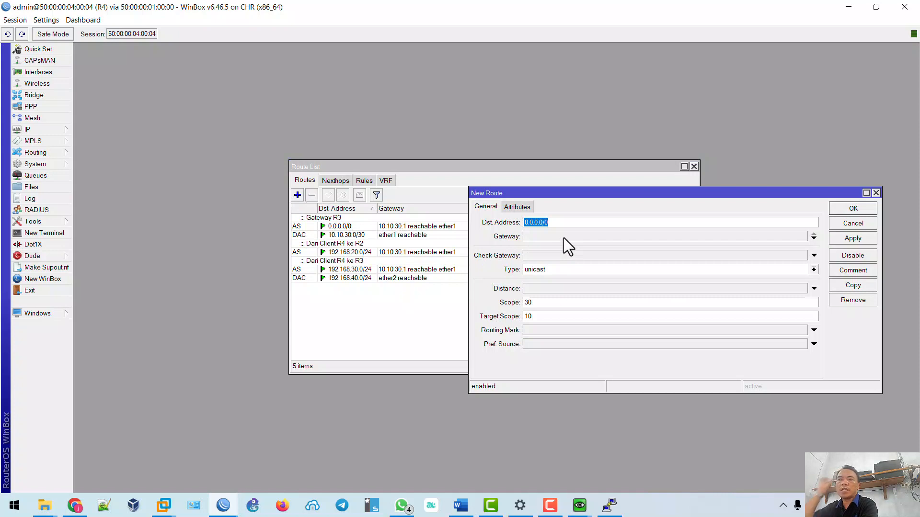
text(192)
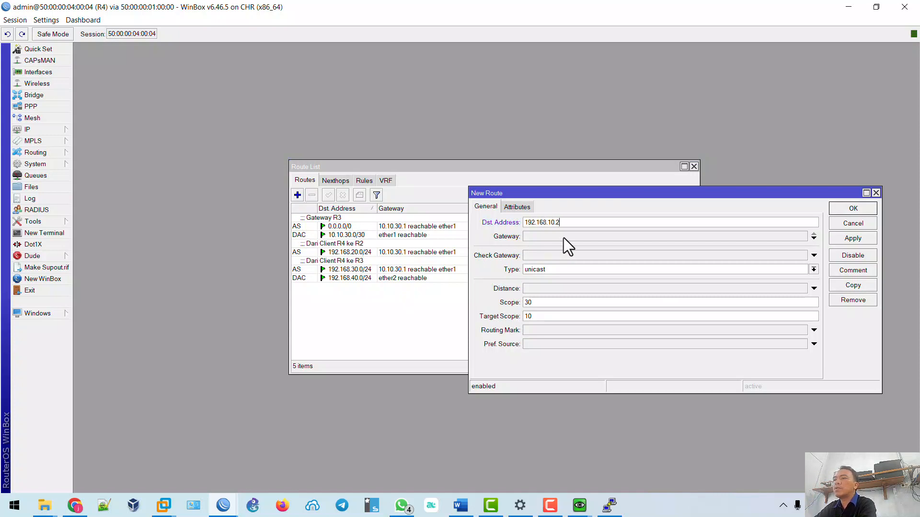
text(.168.10.0)
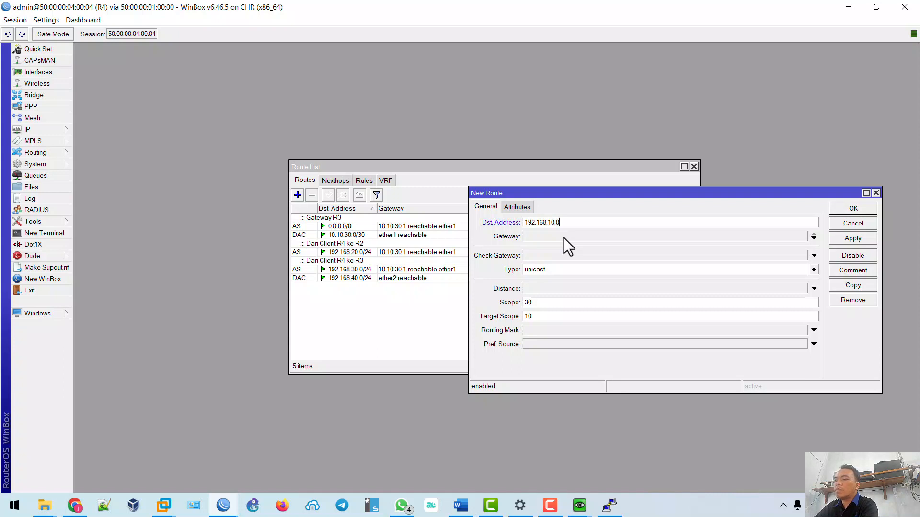
text(/24)
click(562, 237)
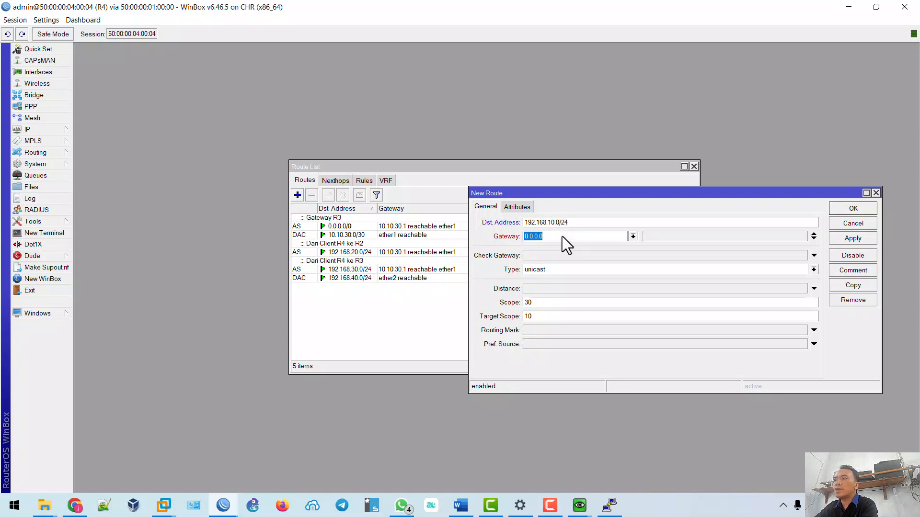
text(10.10.30.1)
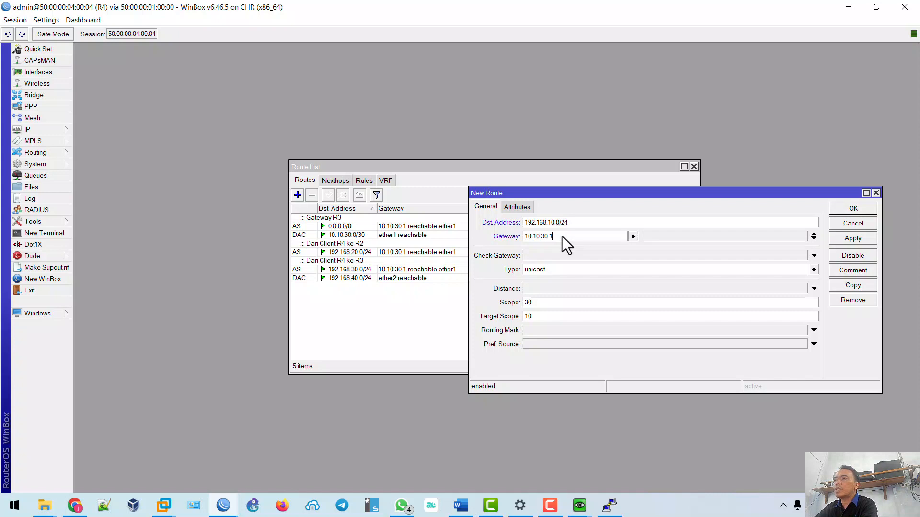
click(854, 239)
Comment the new route 'Dari Client R4 ke R1' and confirm it.
click(857, 270)
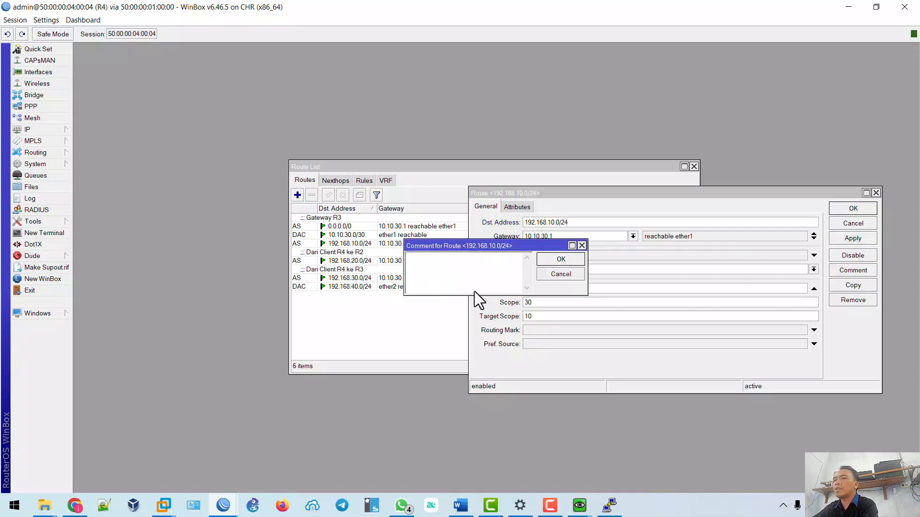
text(Dari Clinet)
key(BackSpace)
key(BackSpace)
key(BackSpace)
text(ent R)
click(560, 259)
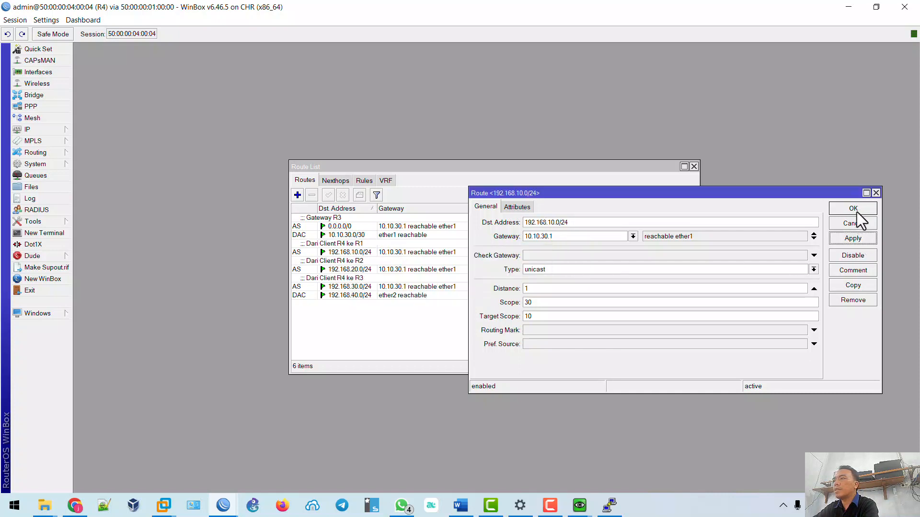
click(853, 209)
On R1, add a route to 192.168.40.0/24 via gateway 10.10.10.2.
mouse_move(214, 509)
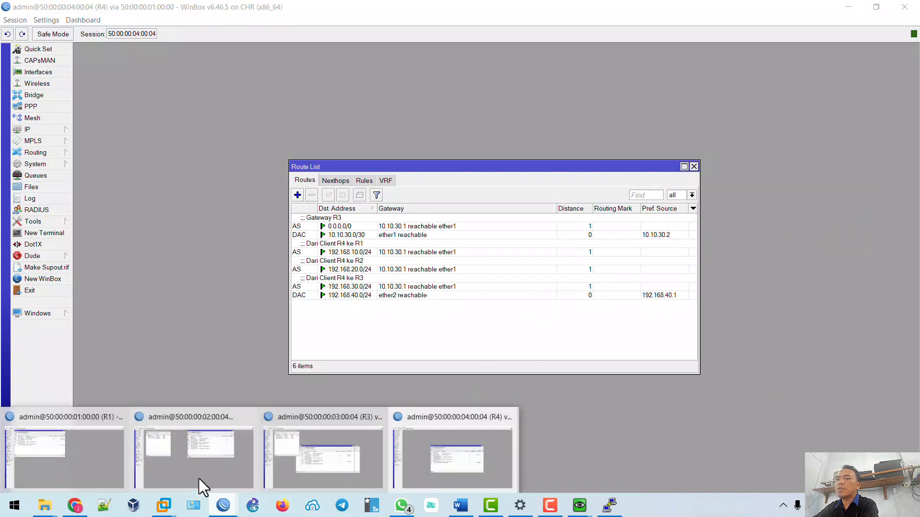
click(117, 473)
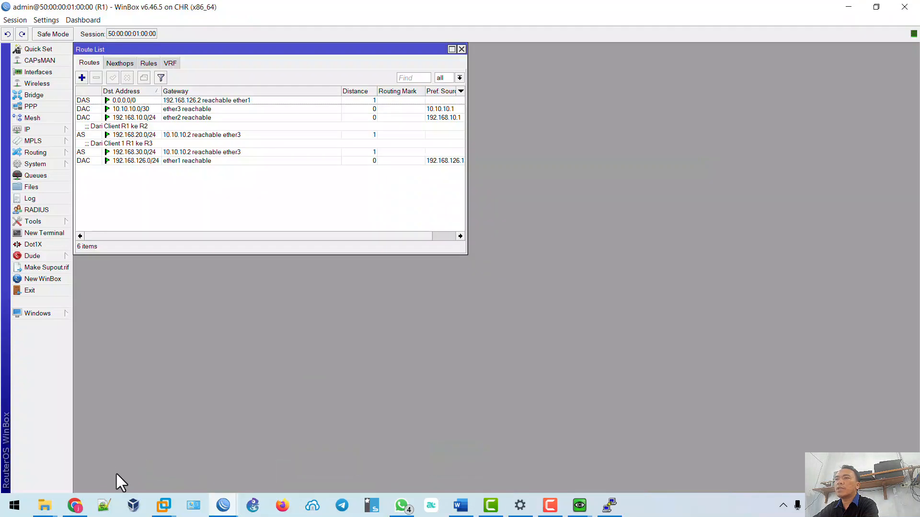
click(81, 79)
text(19)
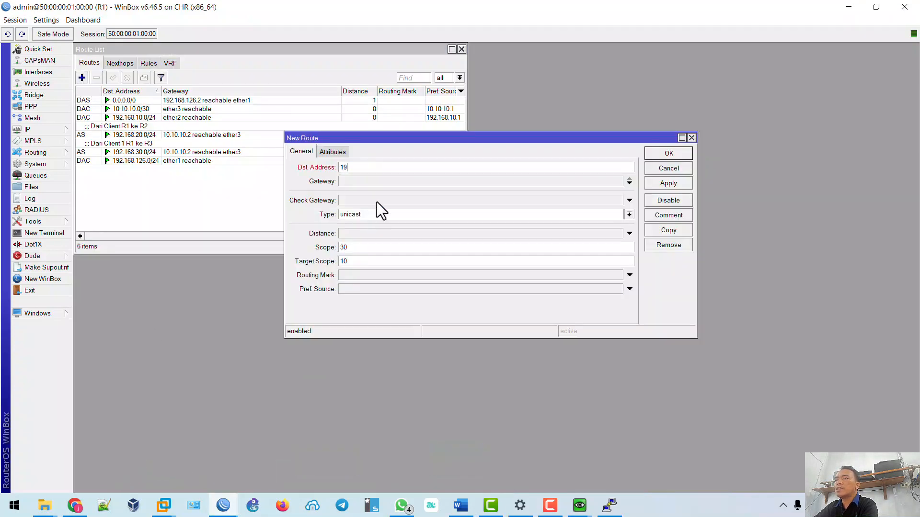
text(2.168.40.0/24)
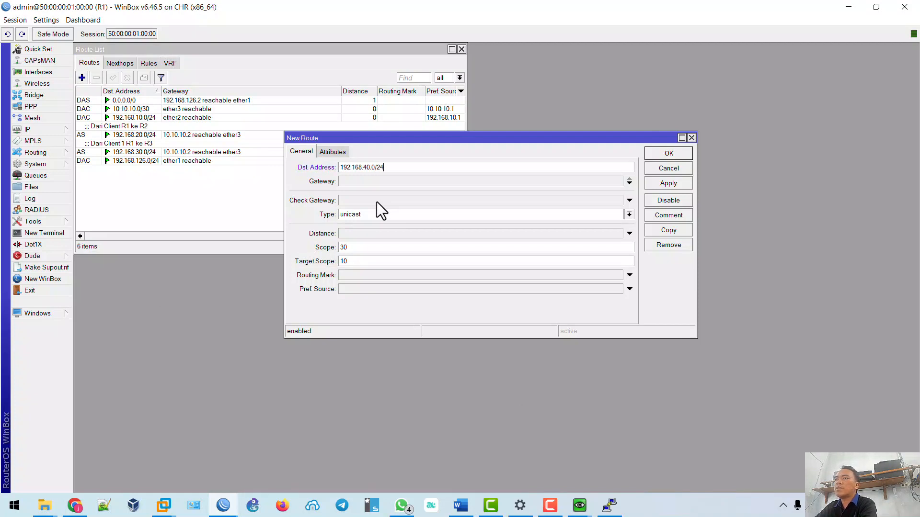
click(372, 181)
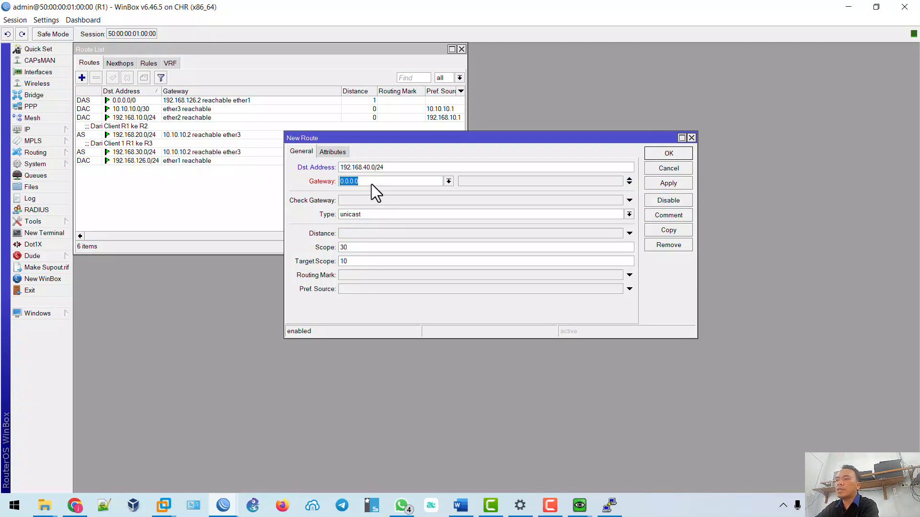
text(10.10.10.2)
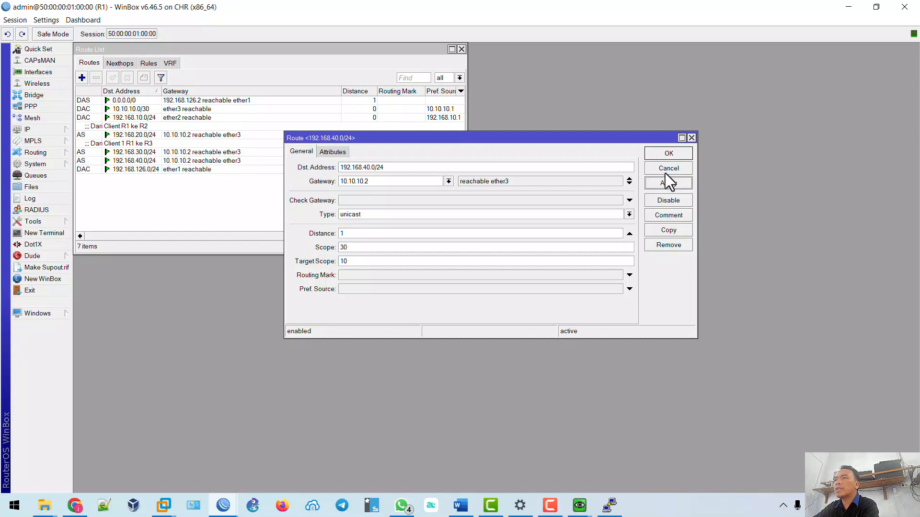
Comment the route 'Dari Client R1 ke R4', apply it and close the editor.
click(671, 215)
text(Da)
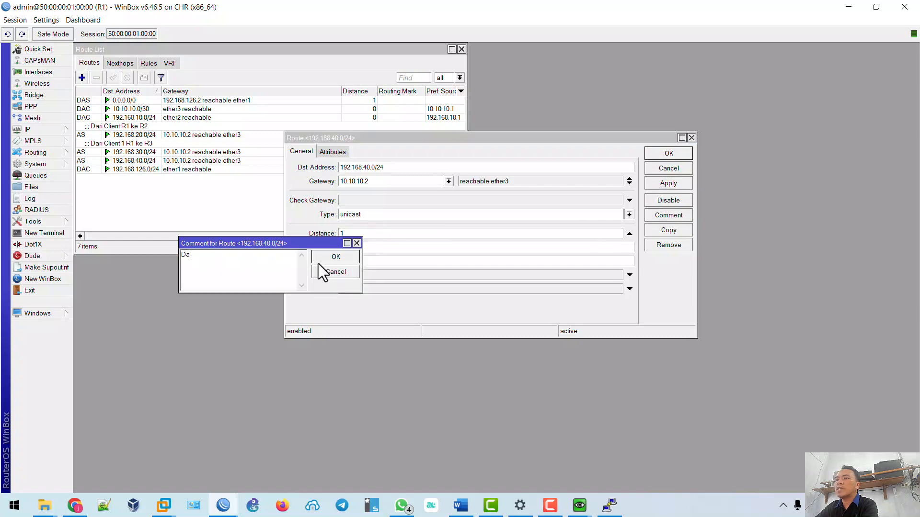
text(ri Client R1 ke R)
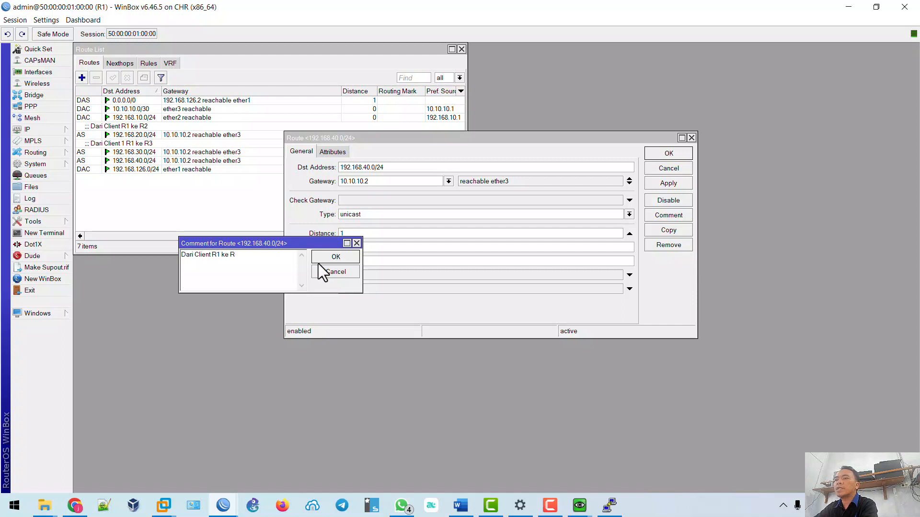
text(4)
click(335, 257)
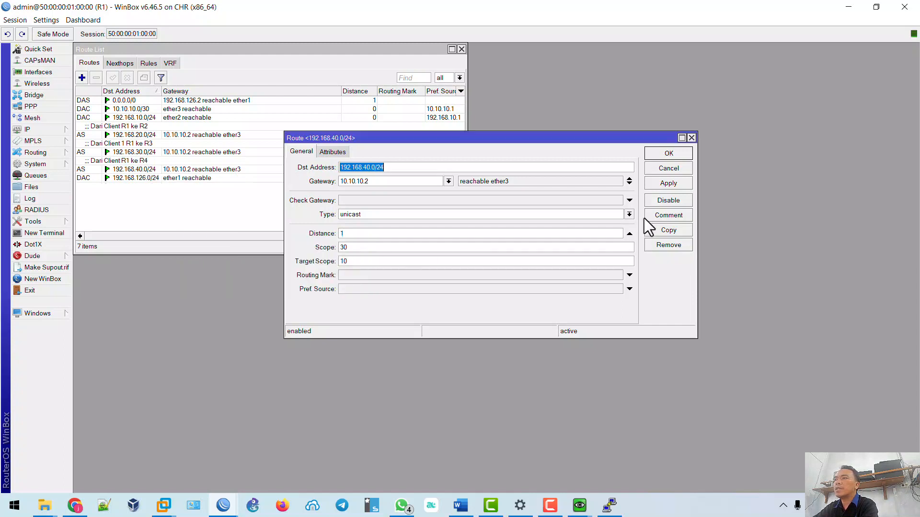
click(666, 183)
click(661, 154)
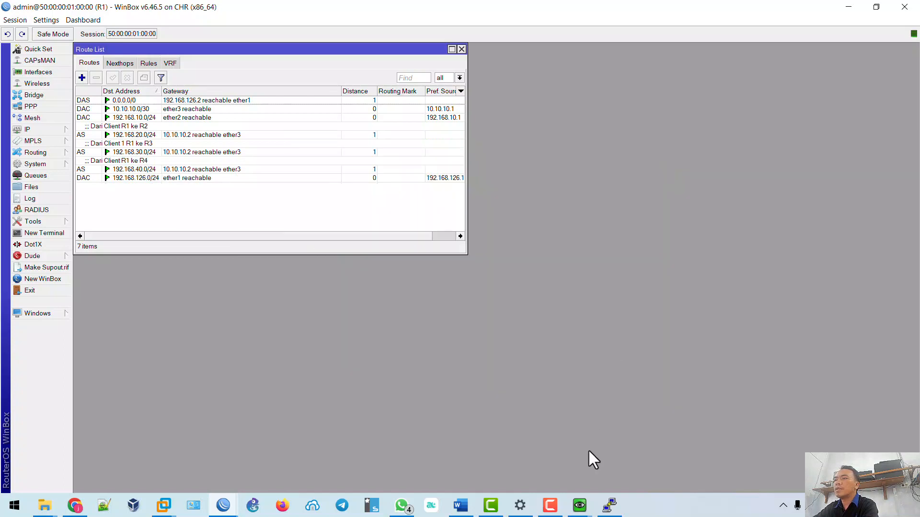
Start a continuous ping from the Win client to 192.168.10.254.
mouse_move(579, 508)
click(709, 441)
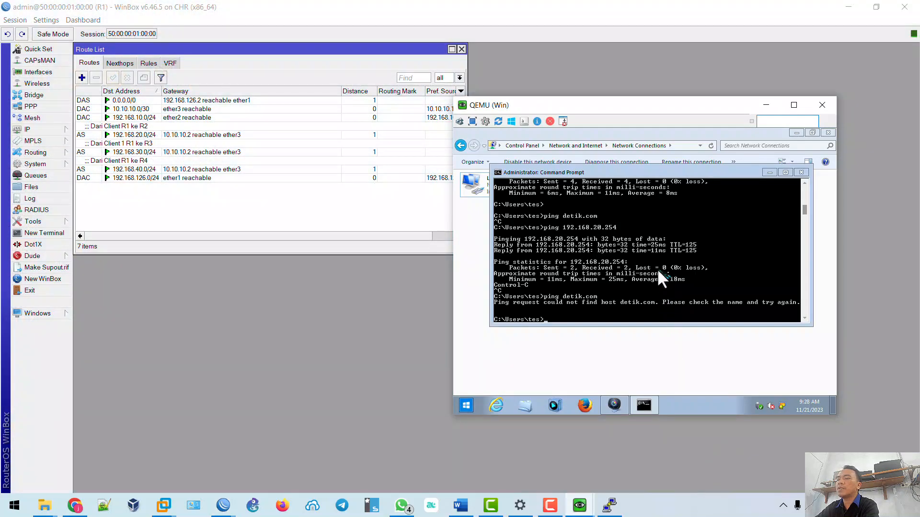
text(ping 192.)
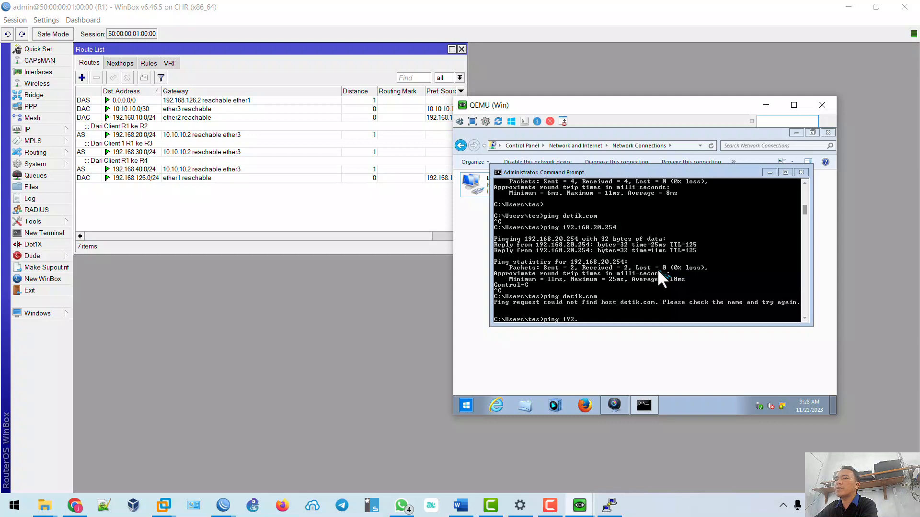
text(168.)
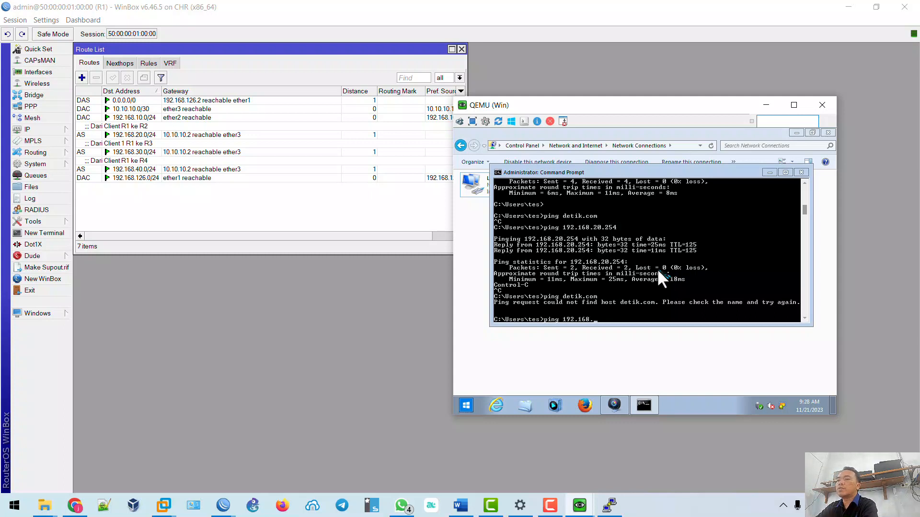
text(10.254)
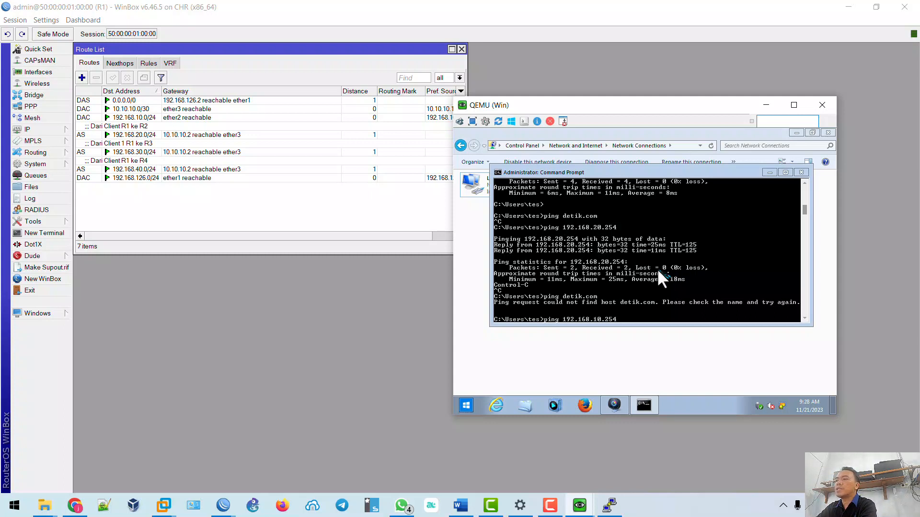
text( -t)
key(Return)
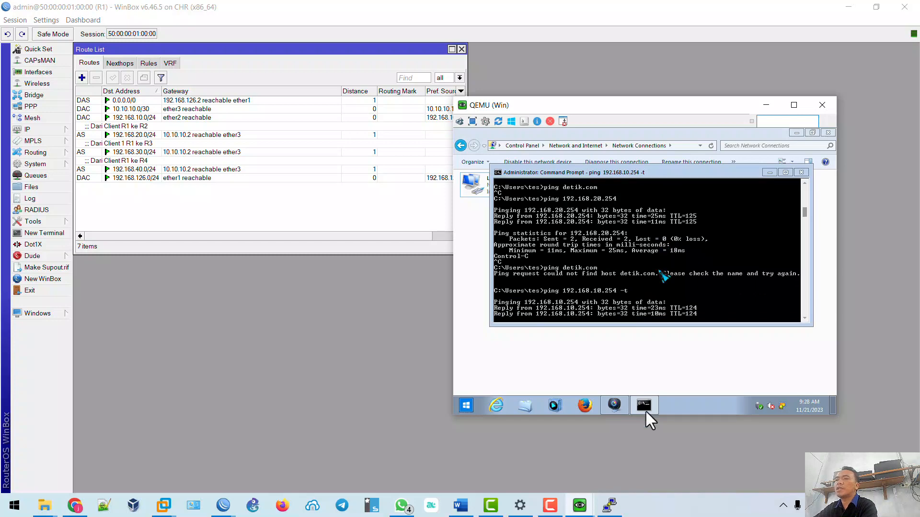
On WindowsClient, replace the 192.168.30.254 ping with one to 192.168.40.254, then stop it.
mouse_move(579, 506)
click(447, 458)
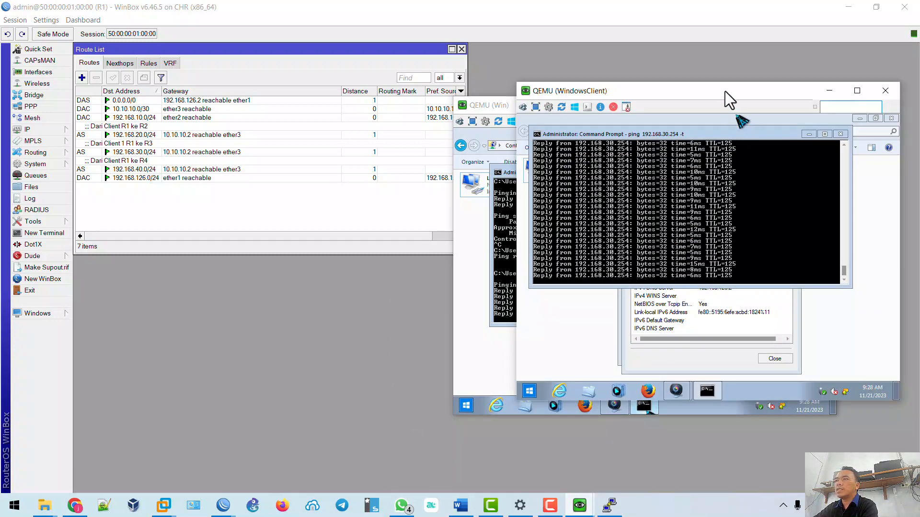
drag(725, 91, 248, 39)
key(ctrl+c)
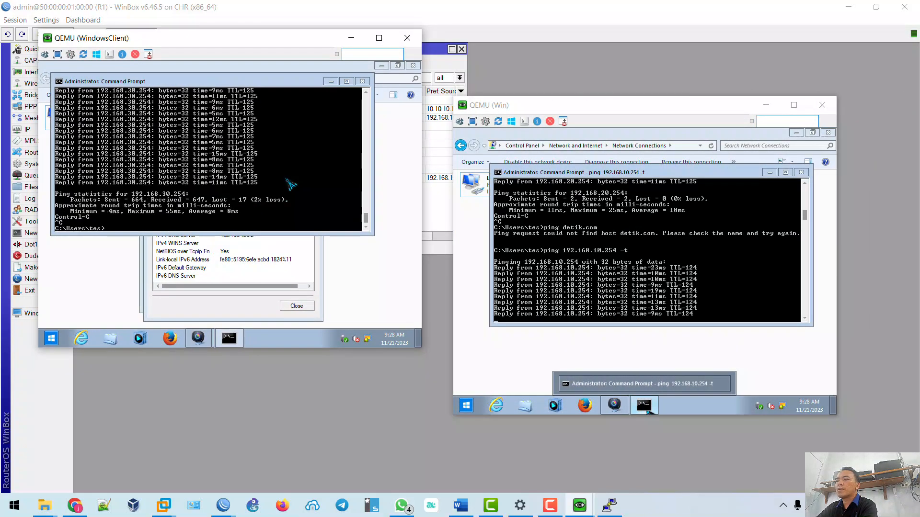
text(ping 192.16)
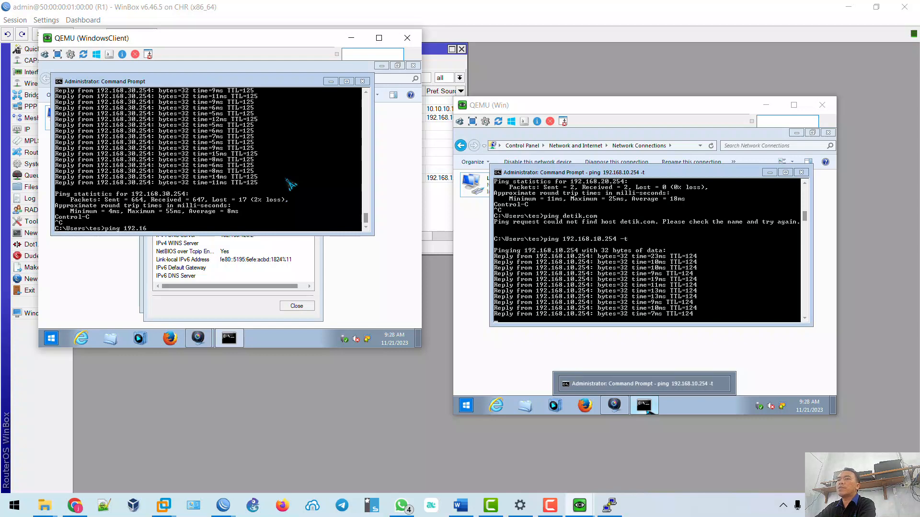
text(8.40.2)
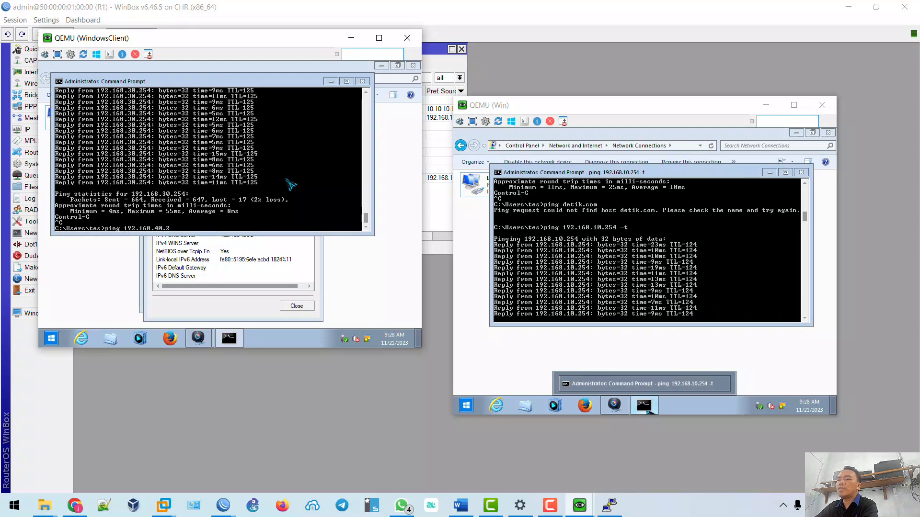
text(54 -t)
key(Return)
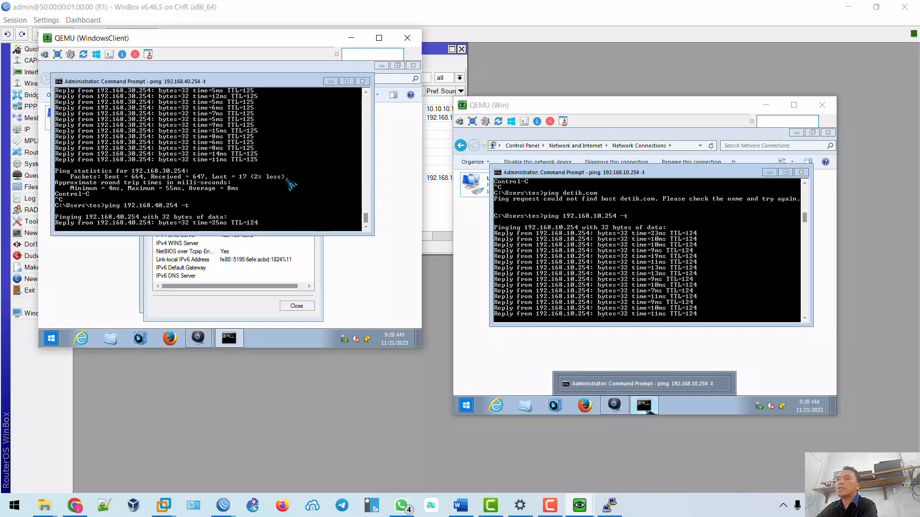
key(ctrl+c)
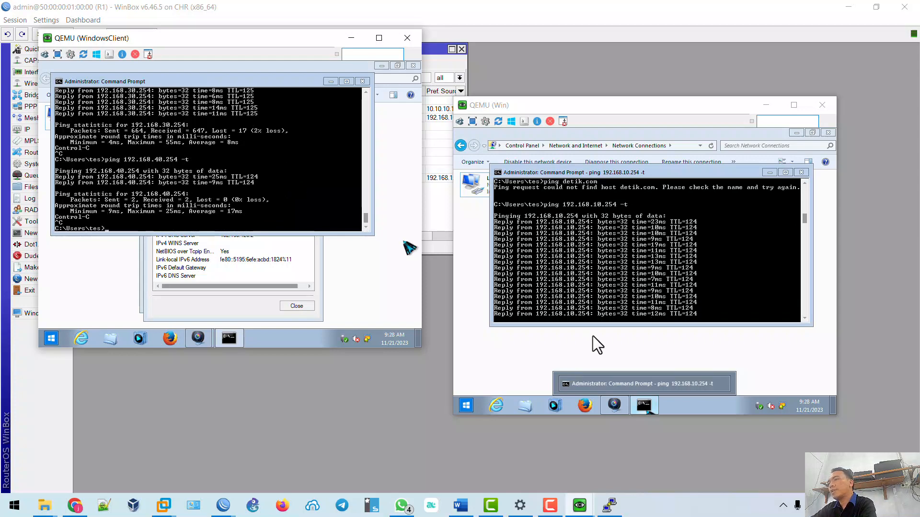
In the Win client, stop the 192.168.10.254 ping and ping detik.com.
click(643, 105)
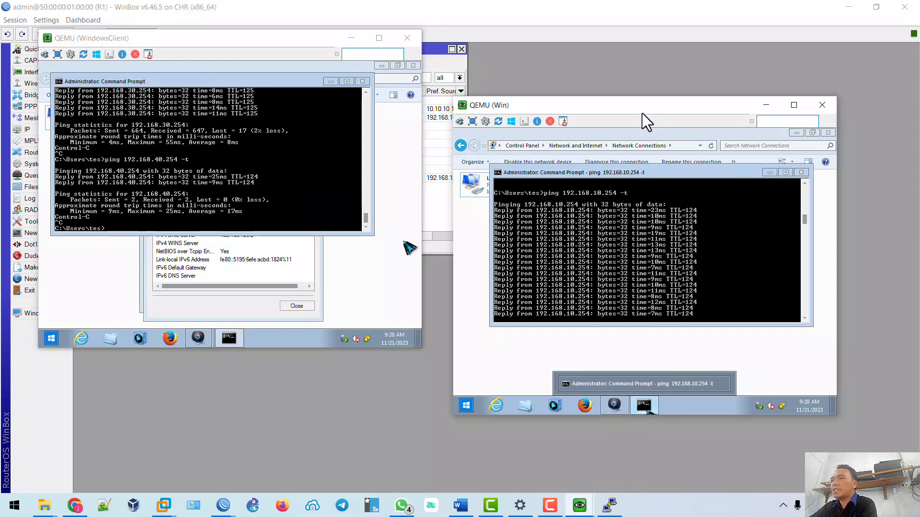
key(ctrl+c)
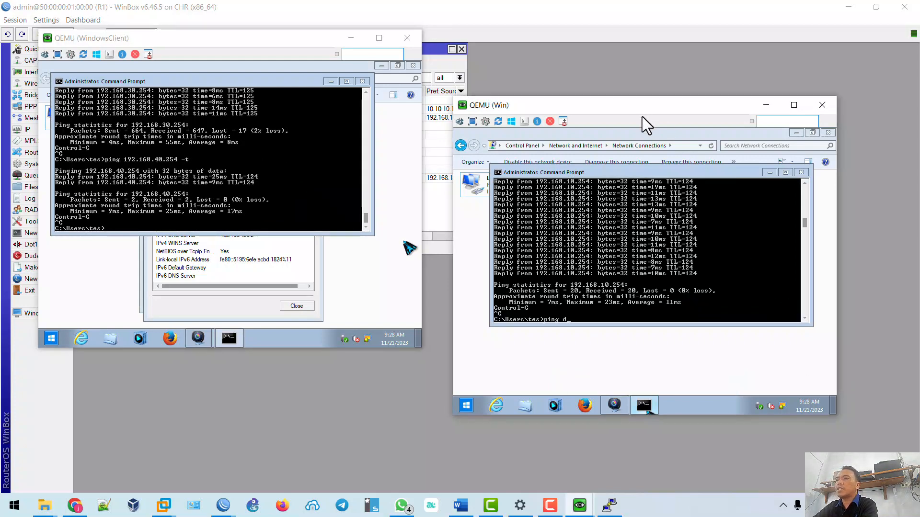
text(ping detik.com)
key(Return)
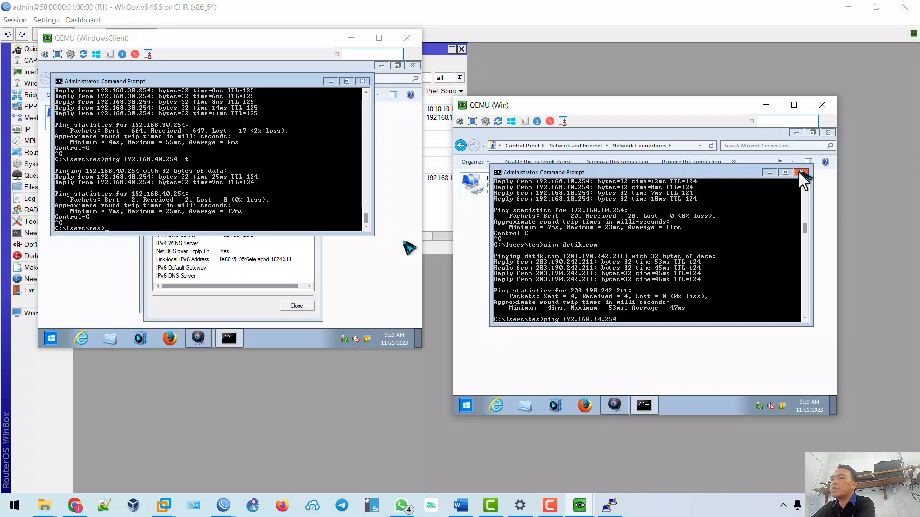
Restart the continuous ping to 192.168.10.254 and move the console up-left.
text(-t)
key(Return)
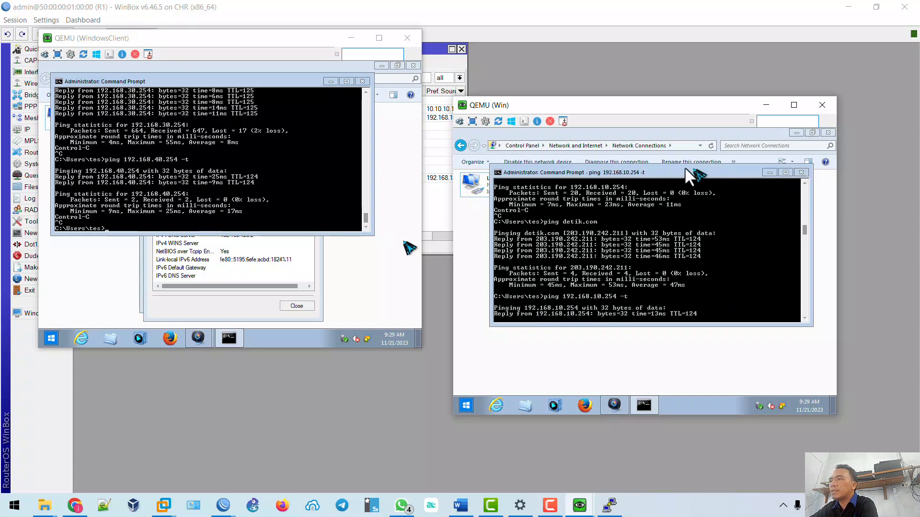
drag(681, 169, 646, 139)
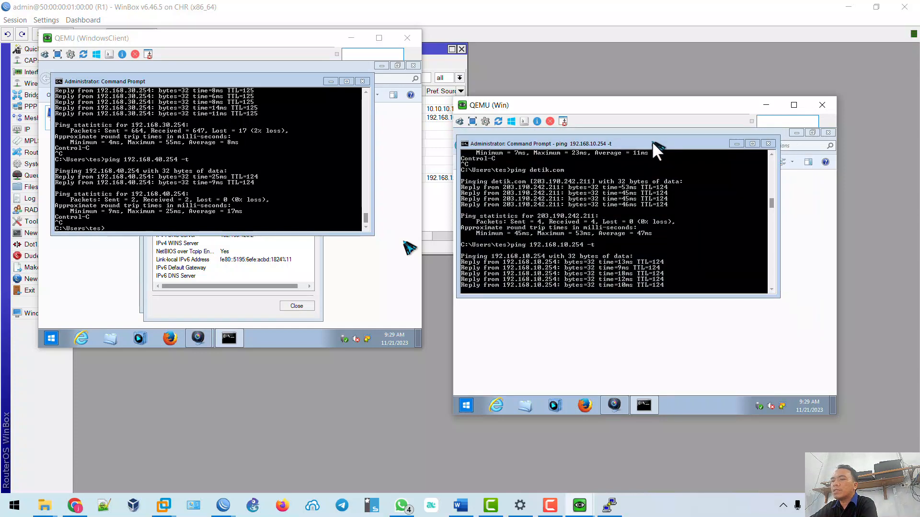
key(super+r)
key(Escape)
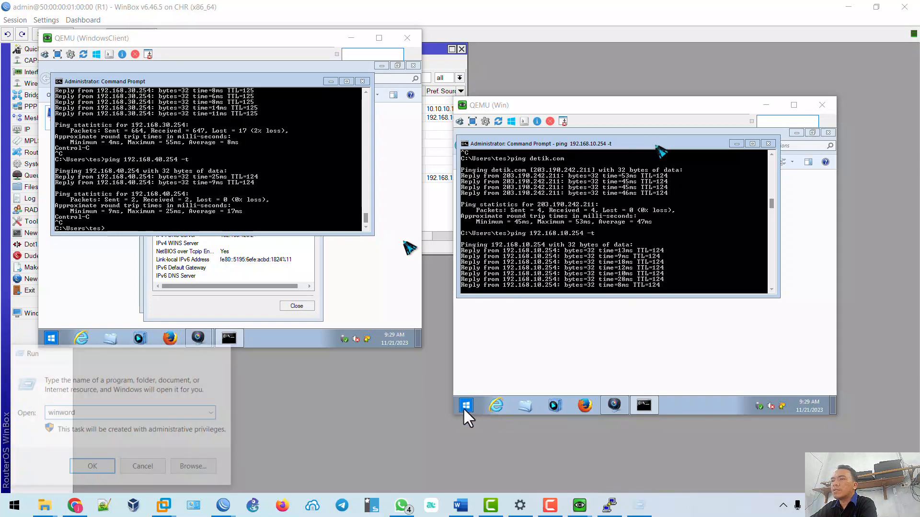
In the Win client, launch separate ping windows to 192.168.20.254 and 192.168.30.254.
click(466, 406)
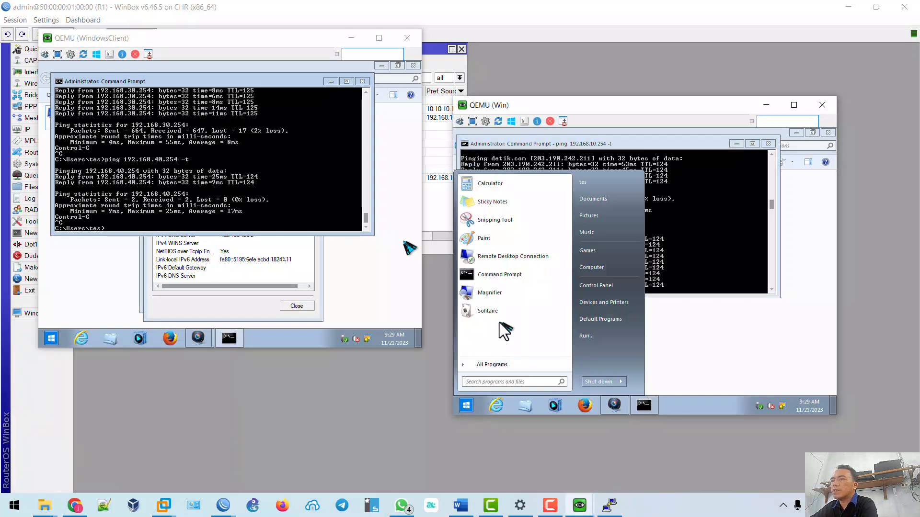
text(ping 192.168)
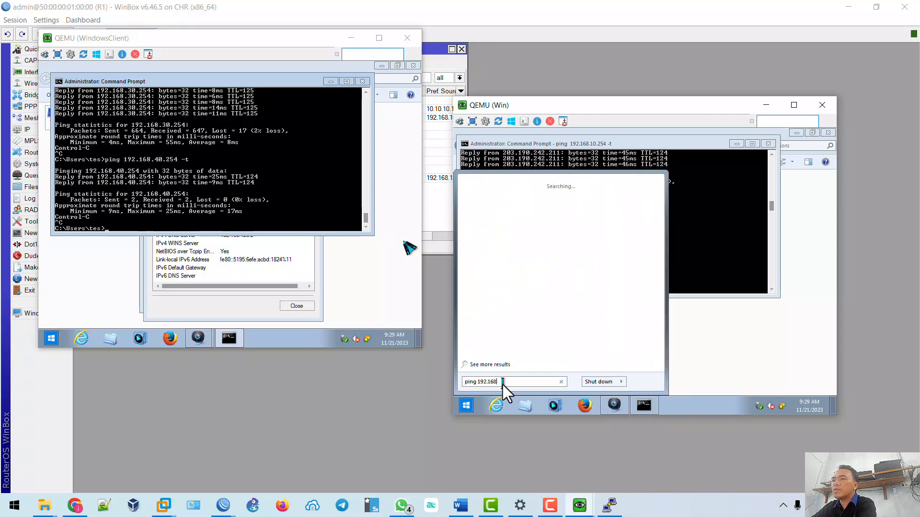
text(.2)
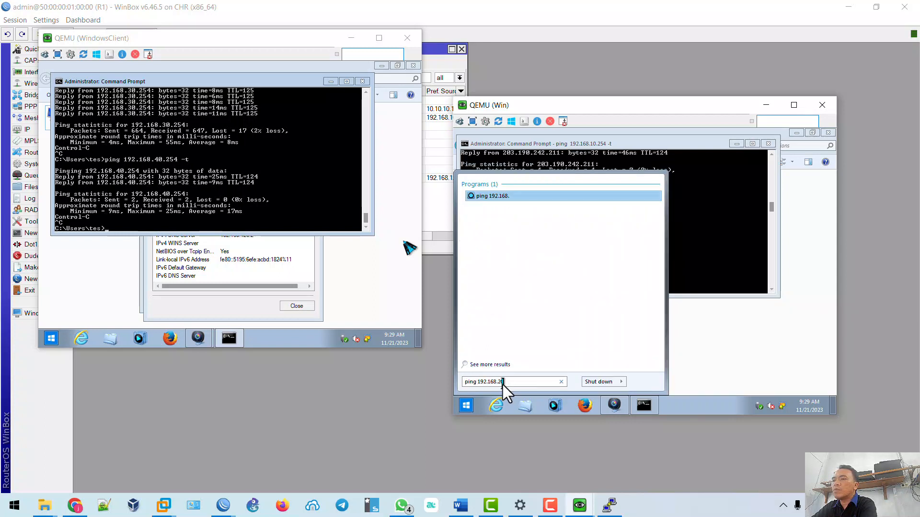
text(0.254 -t)
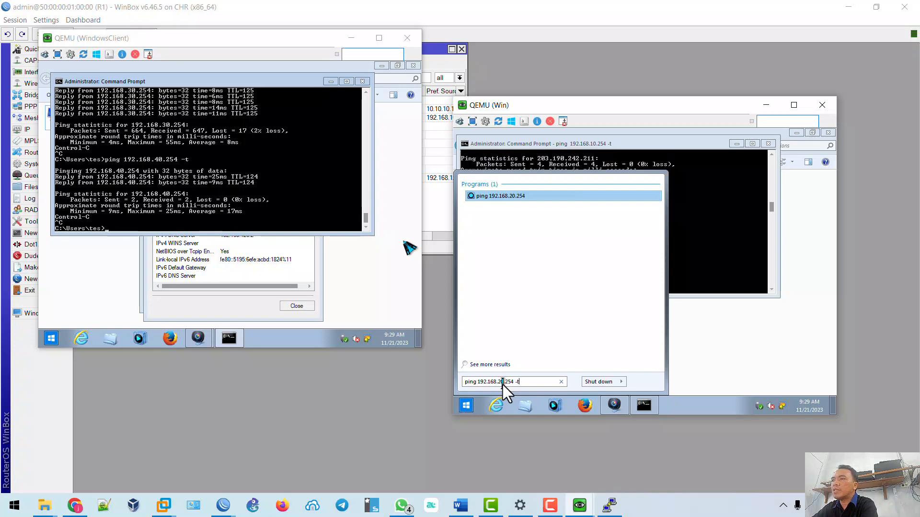
key(Return)
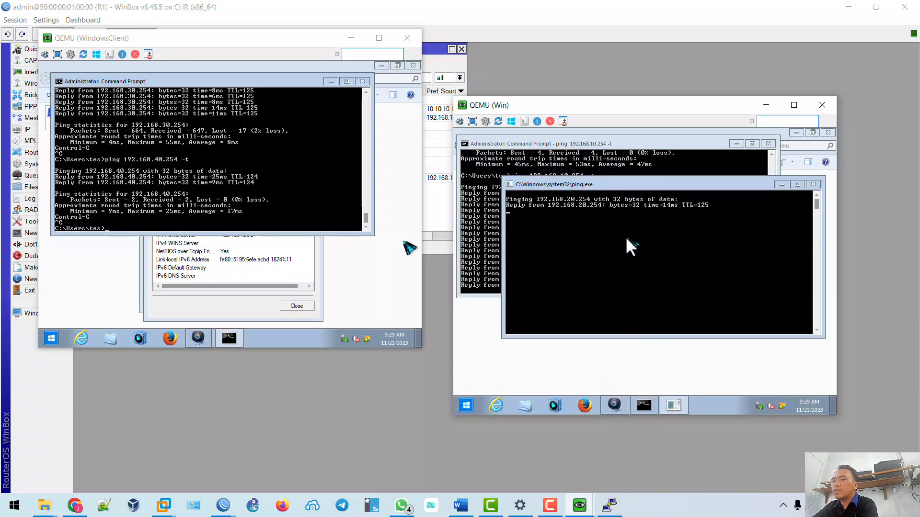
click(466, 406)
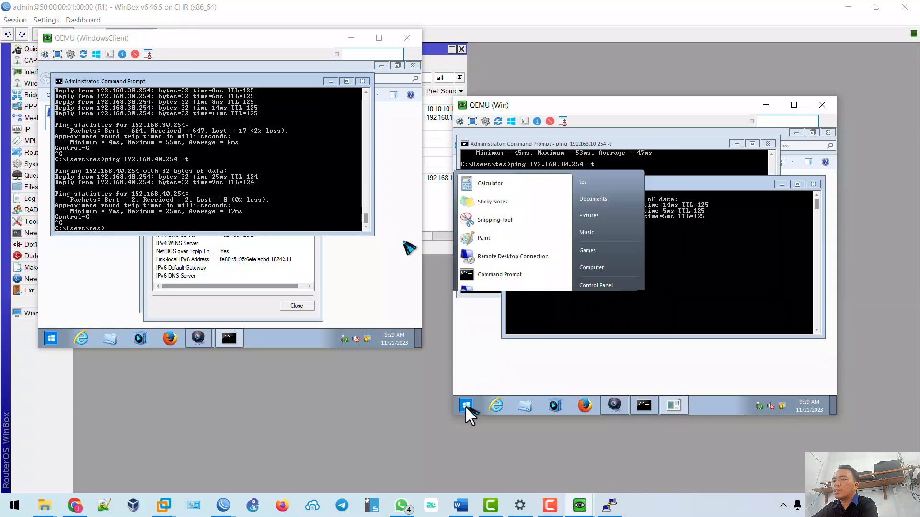
text(ping 192)
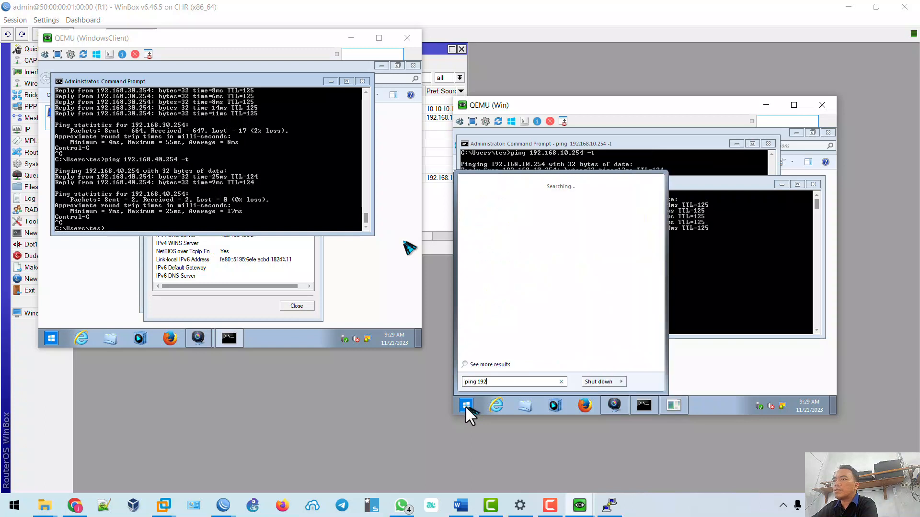
text(.168.30.254 -t)
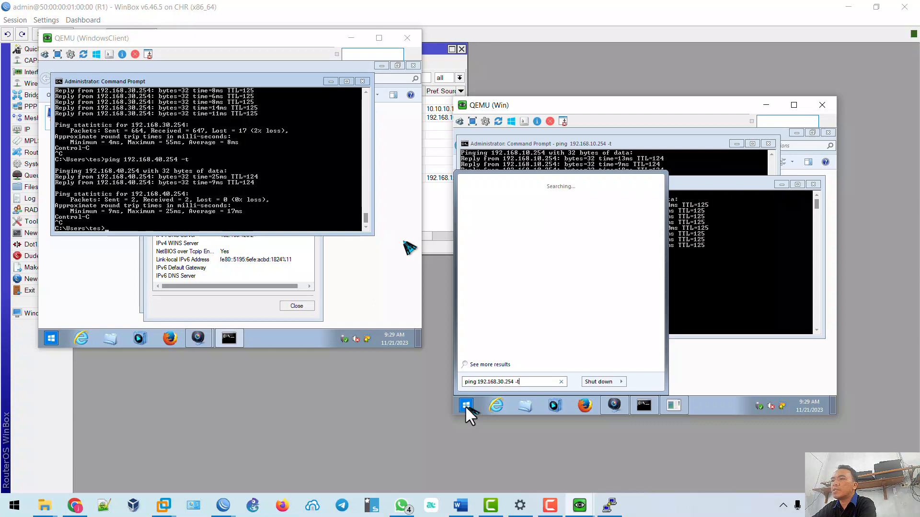
key(Return)
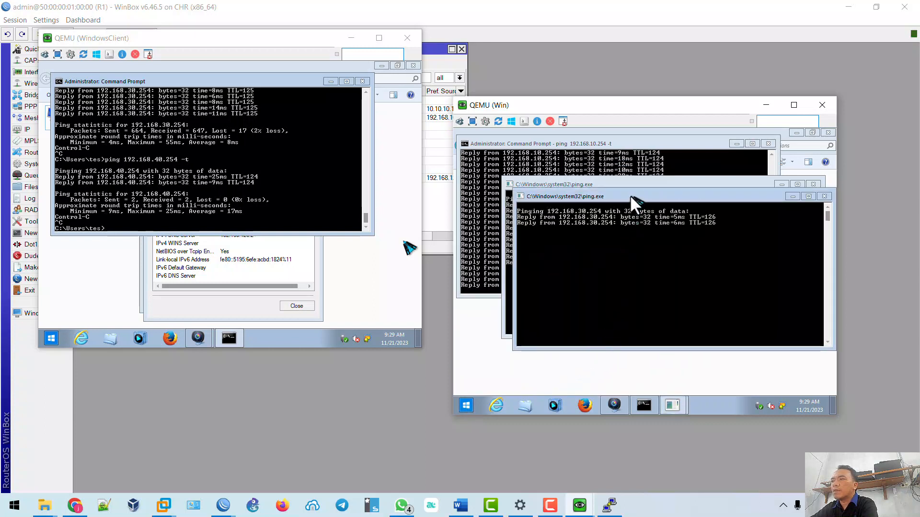
drag(631, 196, 660, 263)
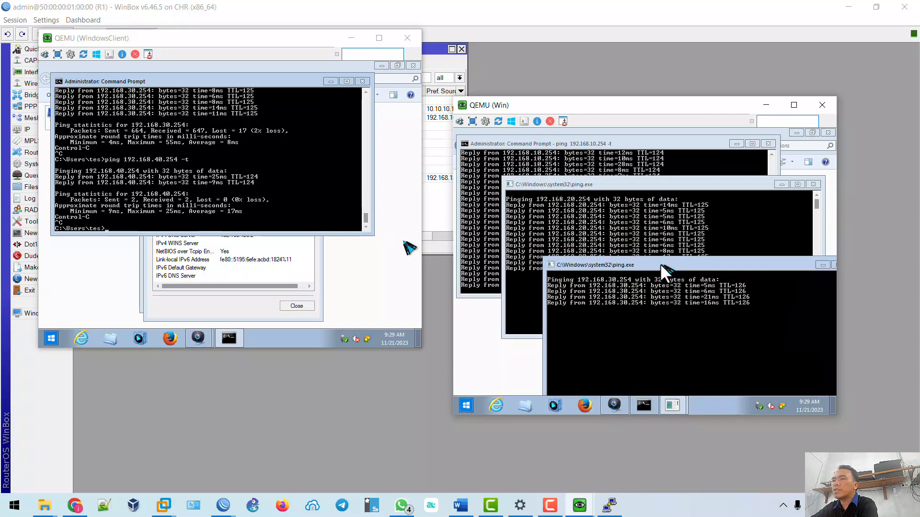
On WindowsClient, start a continuous ping to 192.168.40.254.
click(220, 40)
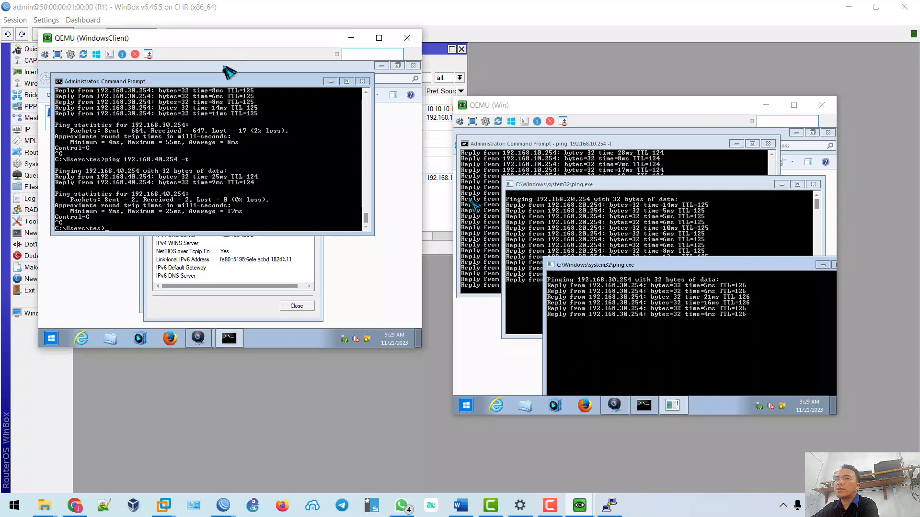
text(pin)
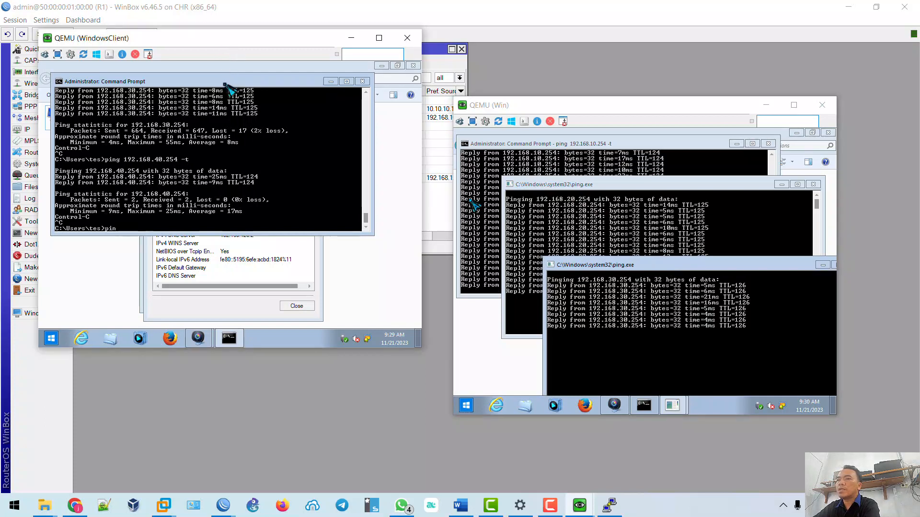
text(g 192.1)
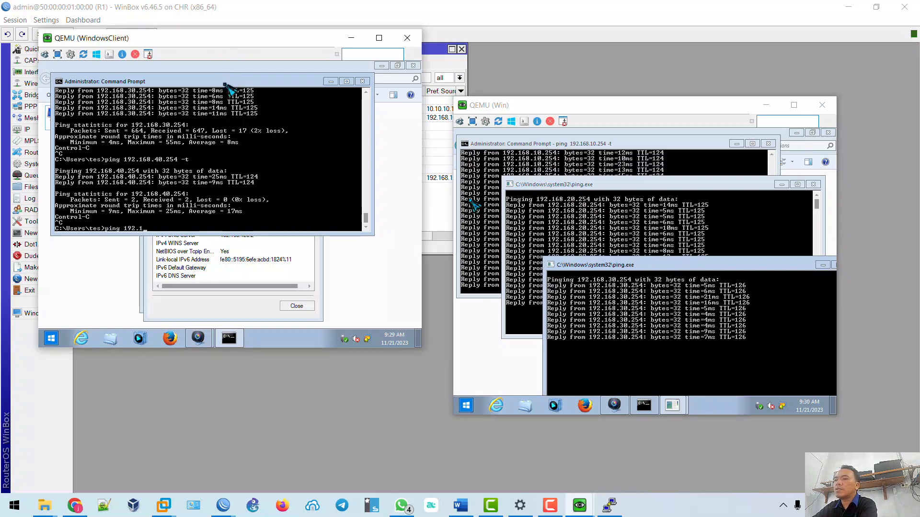
text(68.40.254 )
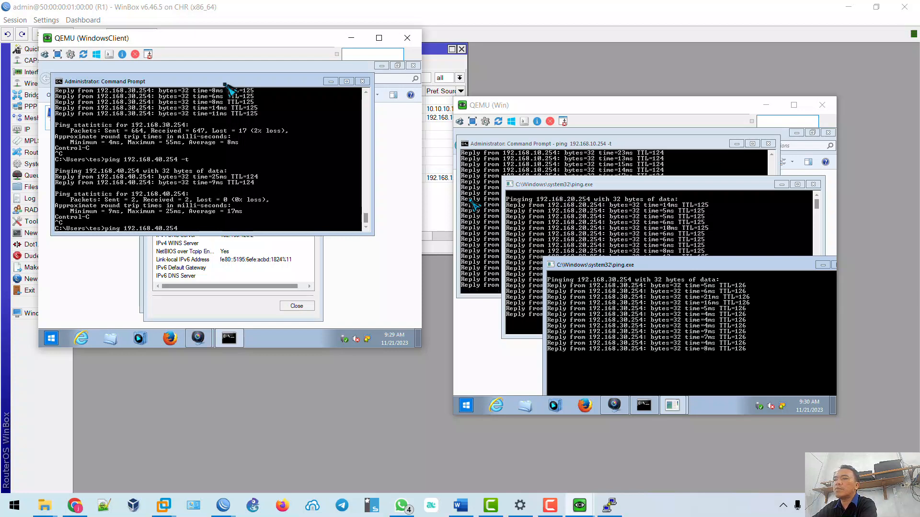
text(-t)
key(Return)
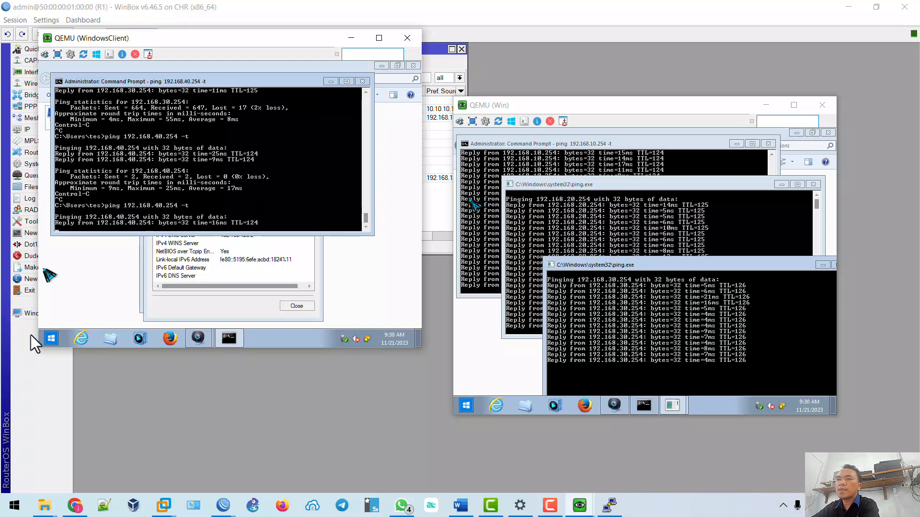
On WindowsClient, open separate ping windows to 192.168.30.254 and 192.168.20.254, spaced apart.
click(51, 339)
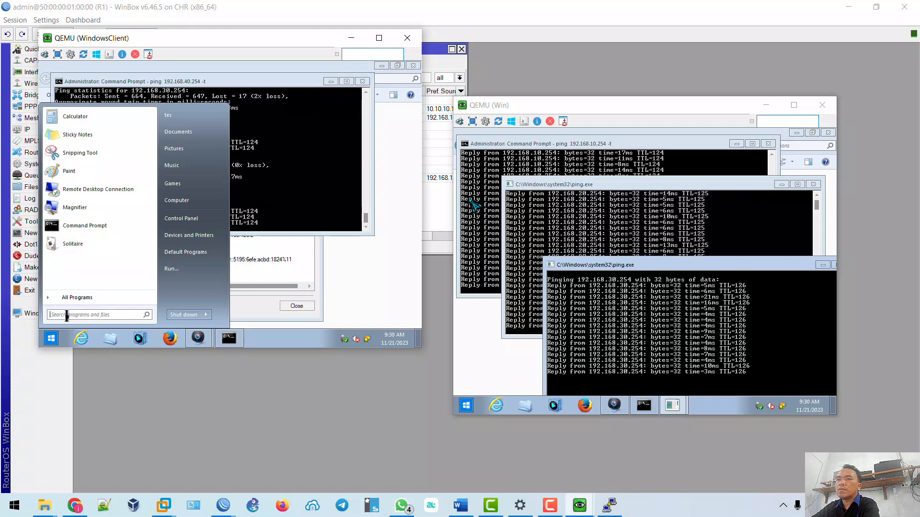
text(ping)
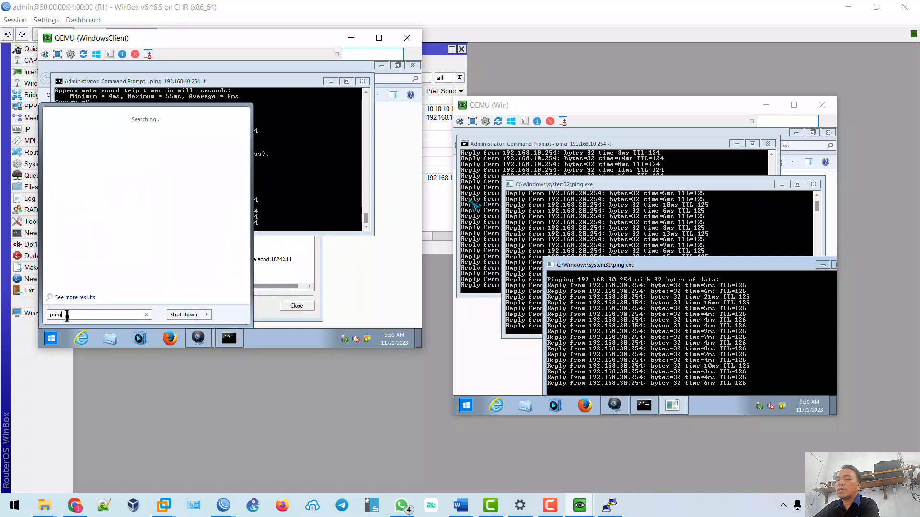
text( 192.1)
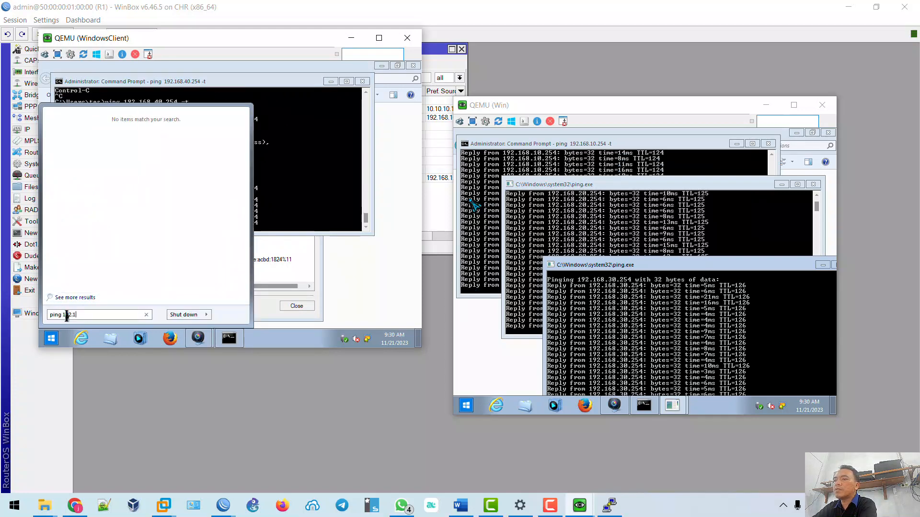
text(68.30.254 -)
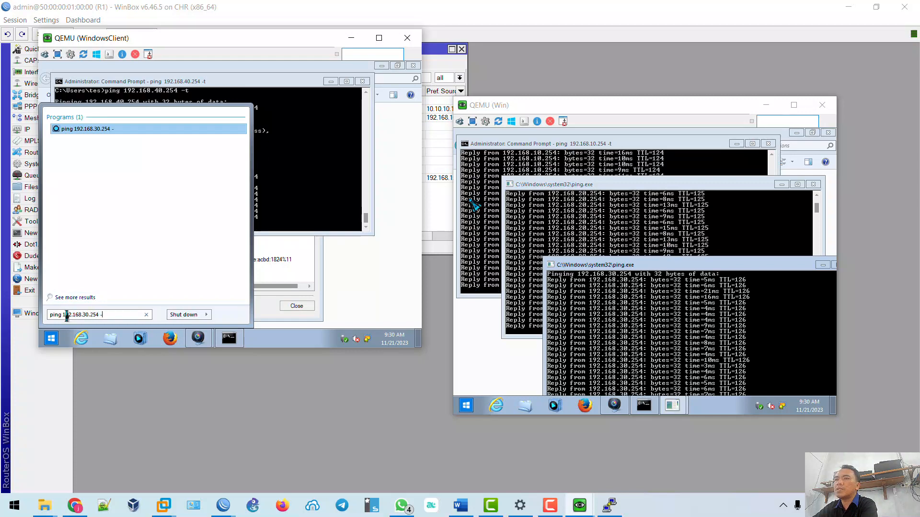
key(Return)
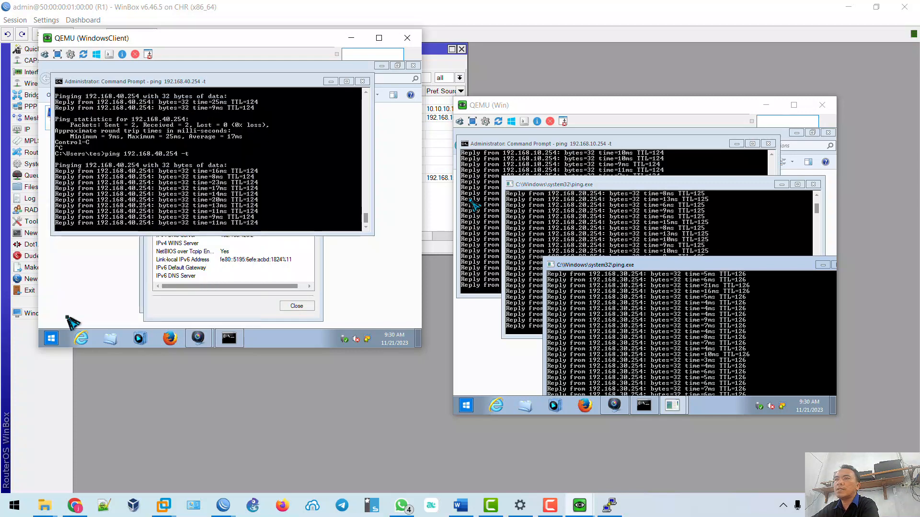
drag(189, 87, 311, 103)
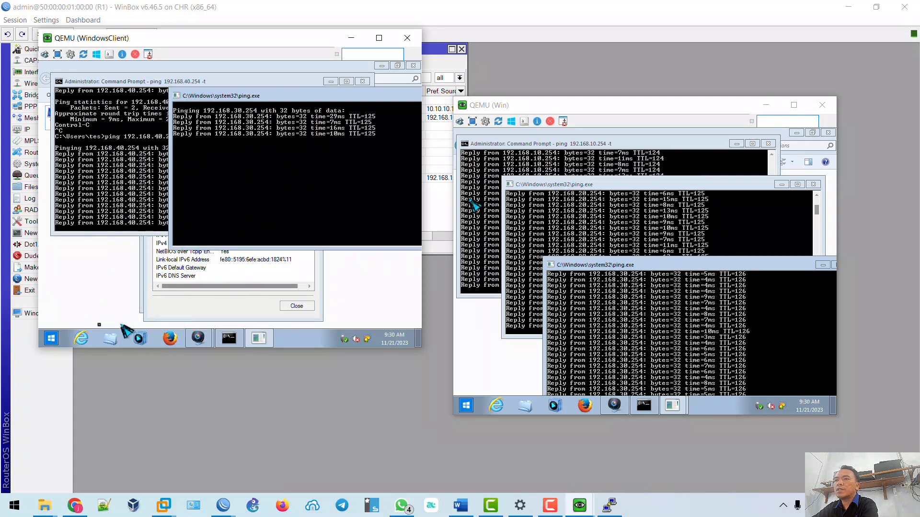
click(52, 338)
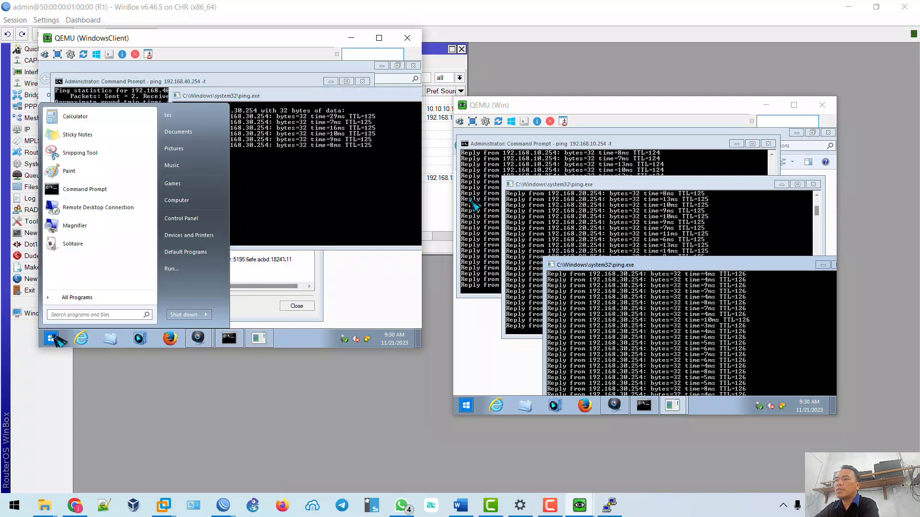
text(ping 192.1)
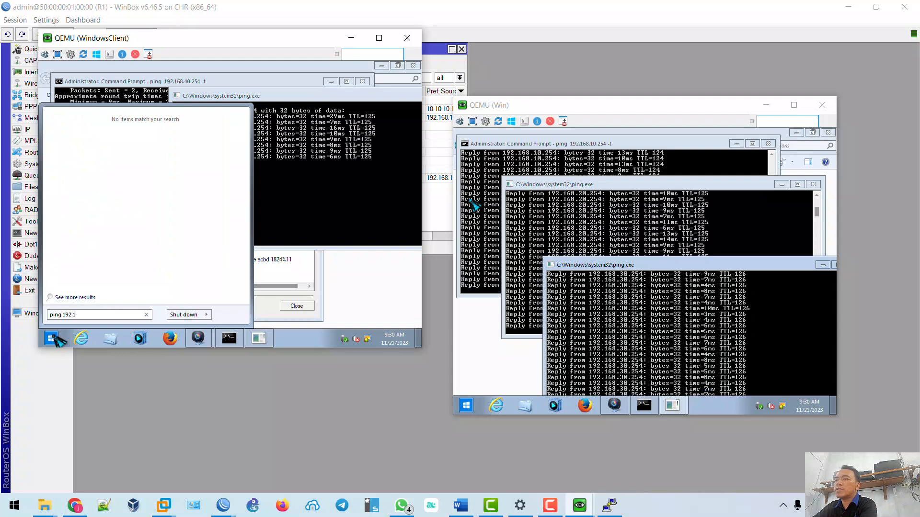
text(68.20.2)
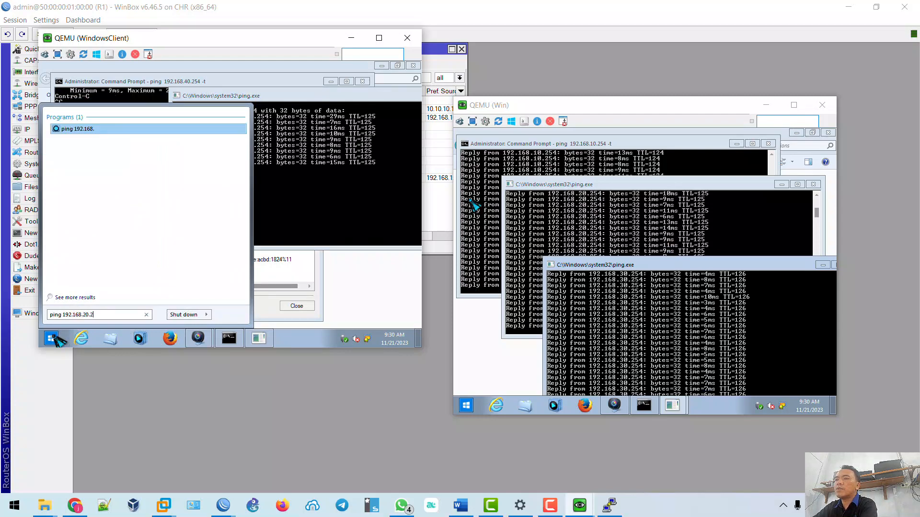
text(54 -t)
key(Return)
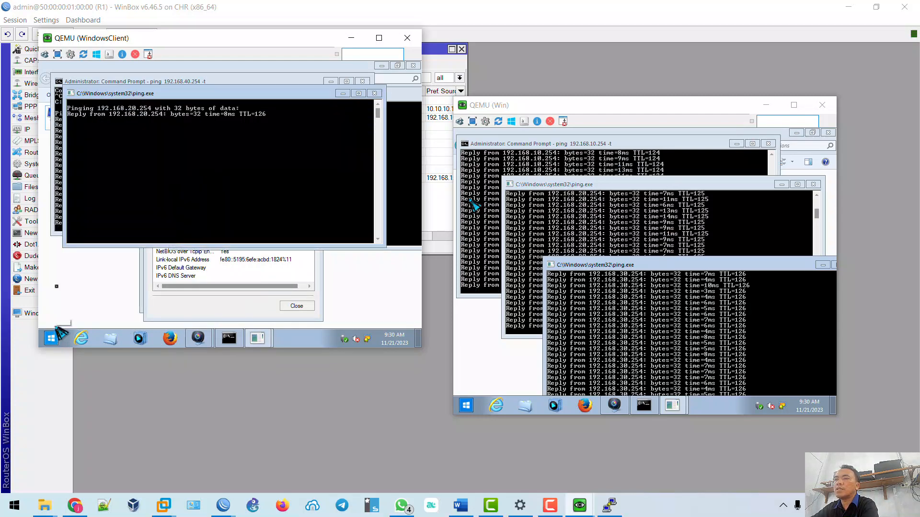
drag(165, 93, 159, 172)
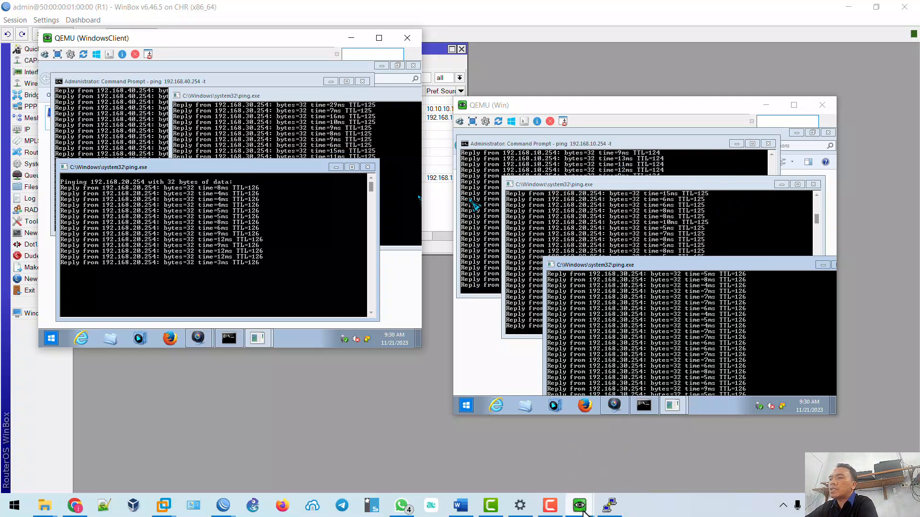
mouse_move(581, 507)
click(536, 462)
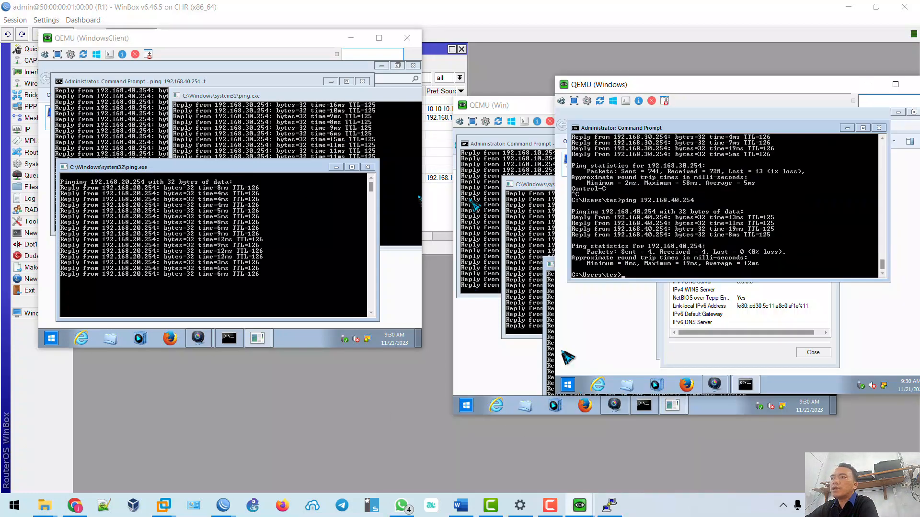
click(85, 511)
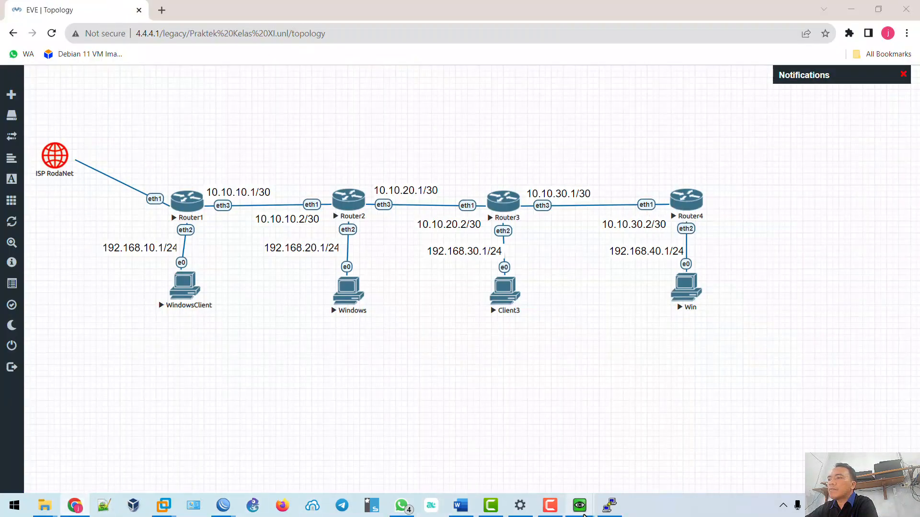
mouse_move(580, 508)
click(524, 429)
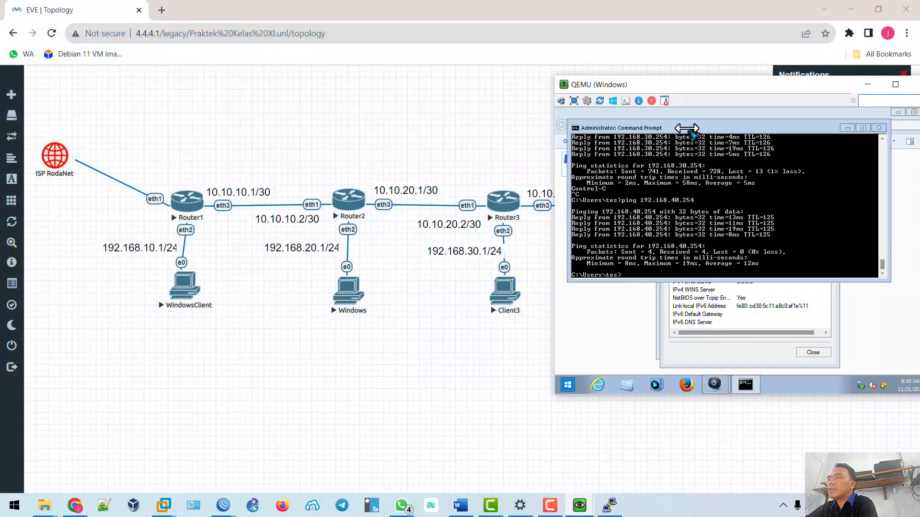
click(851, 10)
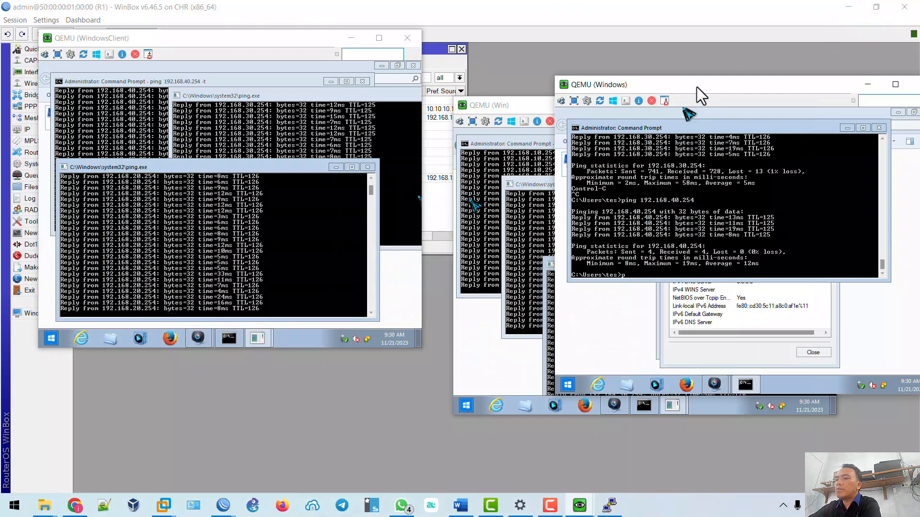
Run 'ping 192.168.10.254 -t' on the Windows VM; close the duplicate 192.168.30.254 ping on Win.
text(ping 192)
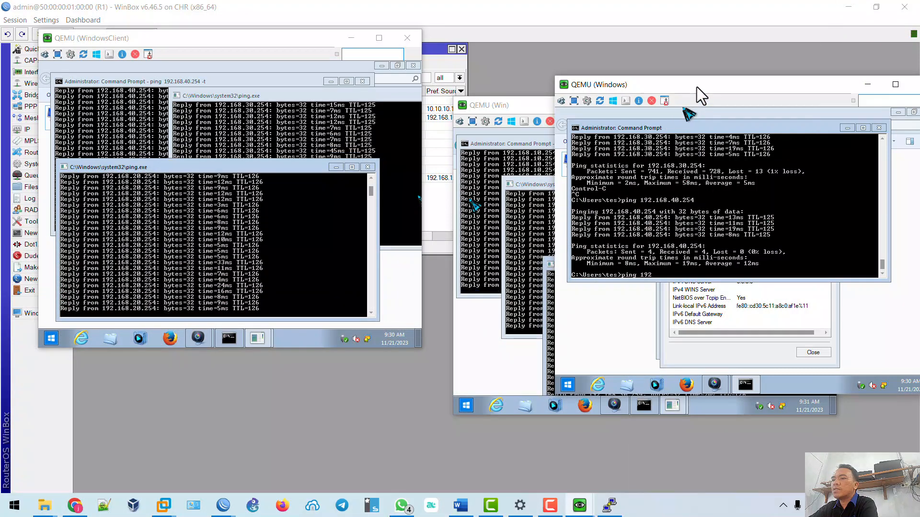
text(.168.)
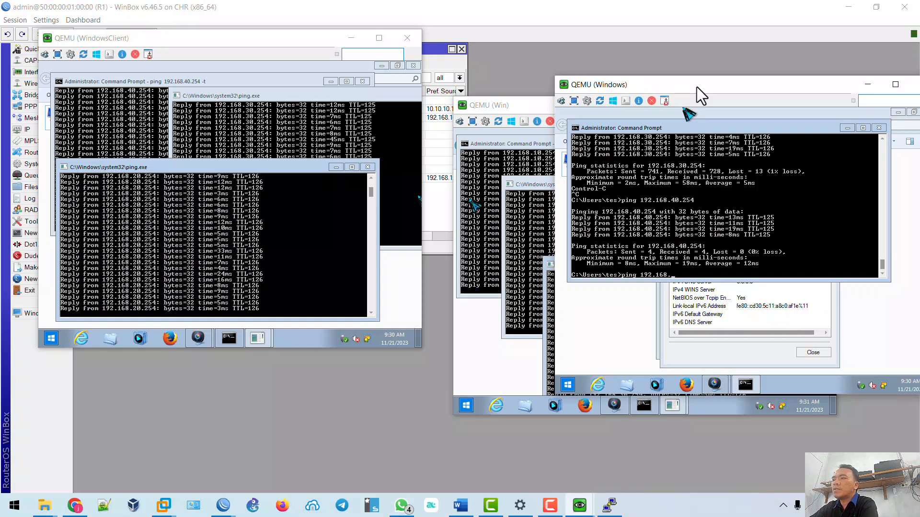
text(10.254 -t)
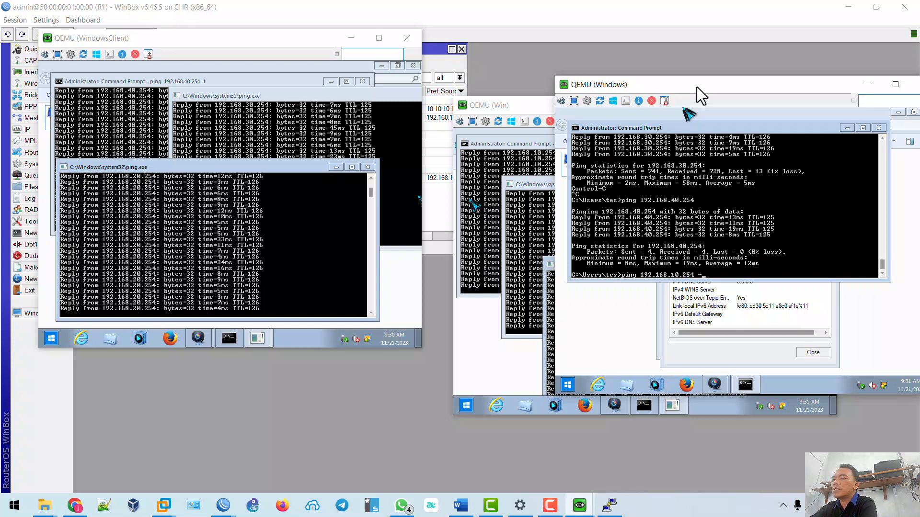
key(Return)
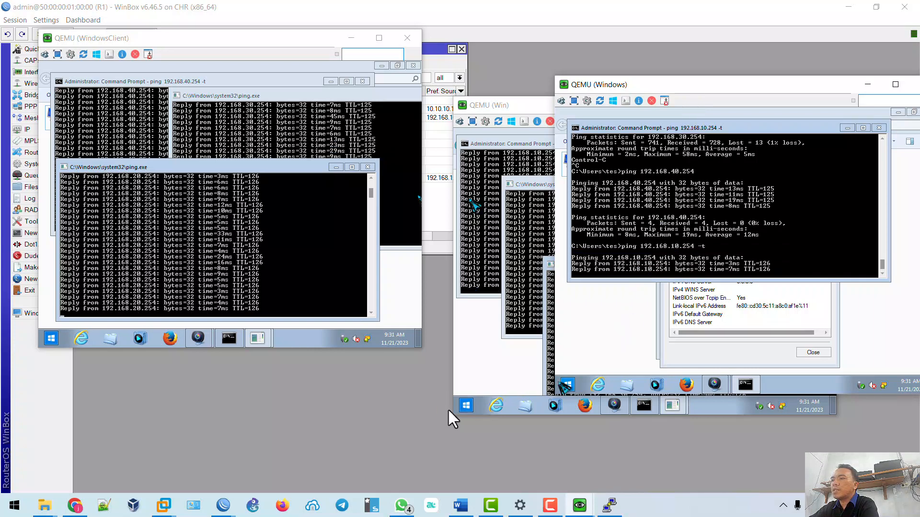
click(466, 405)
click(465, 406)
text(pi)
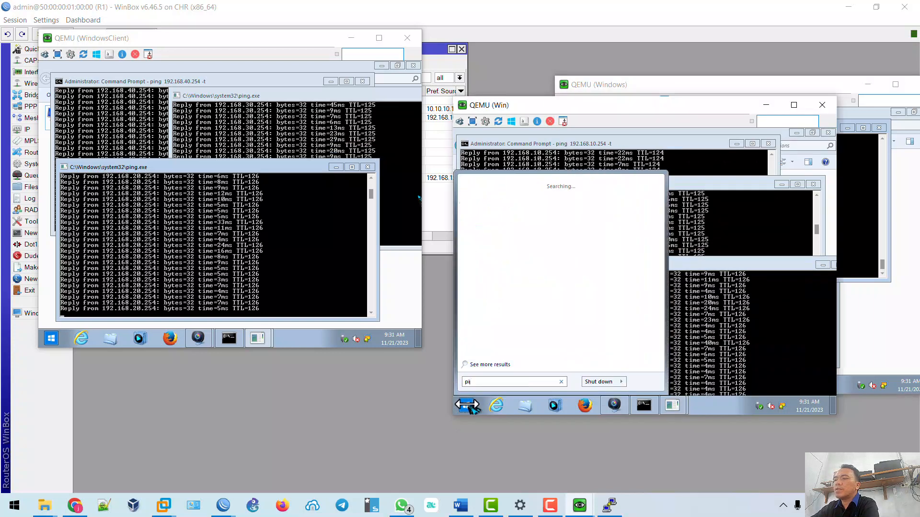
text(ng 192.168.)
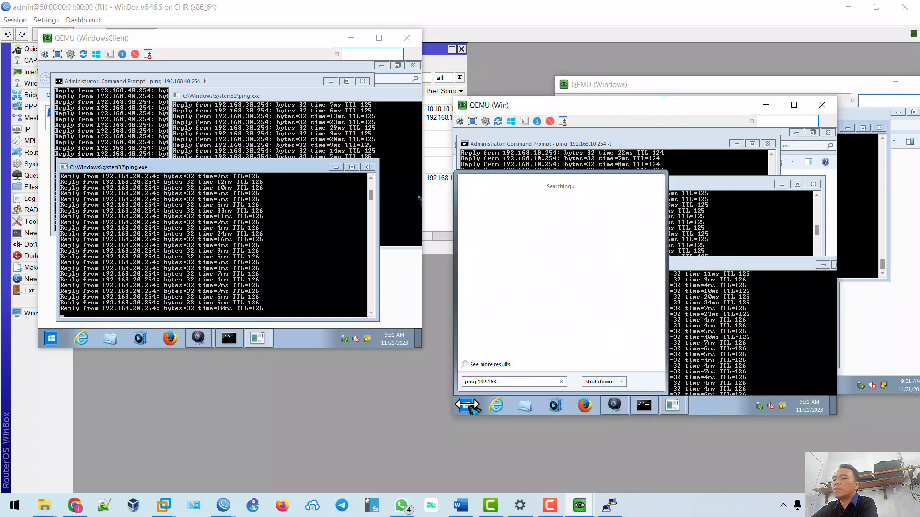
text(30.254 -t)
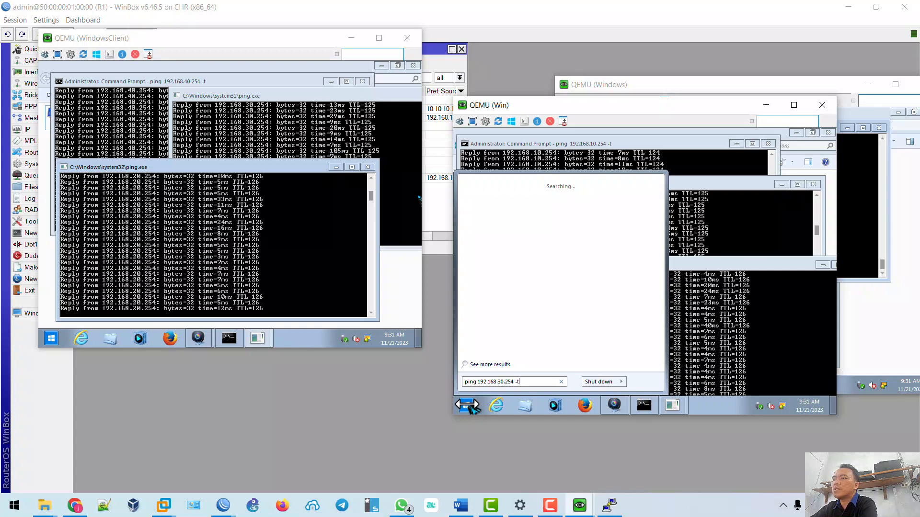
key(Return)
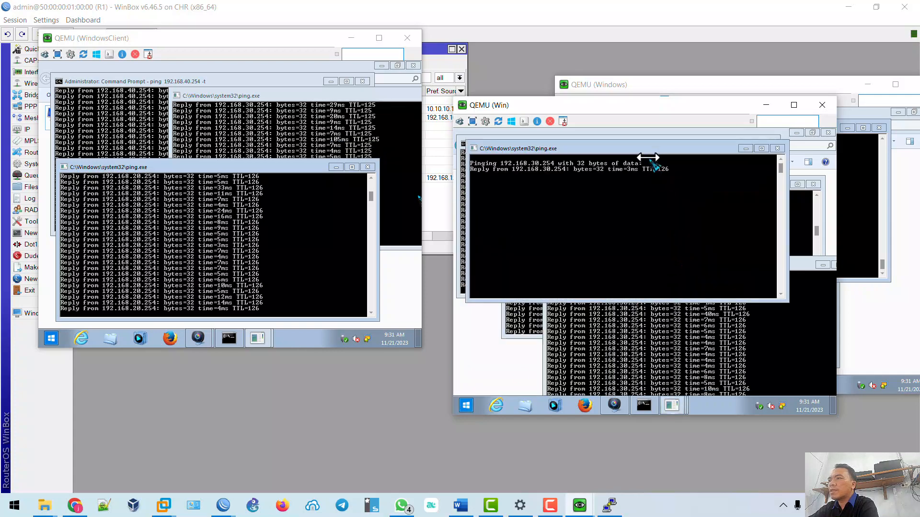
drag(648, 153, 694, 151)
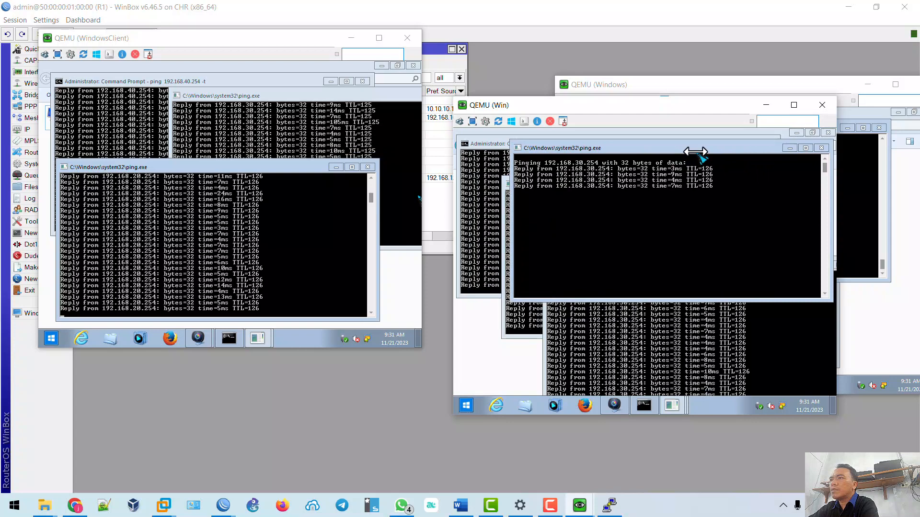
click(821, 148)
click(743, 85)
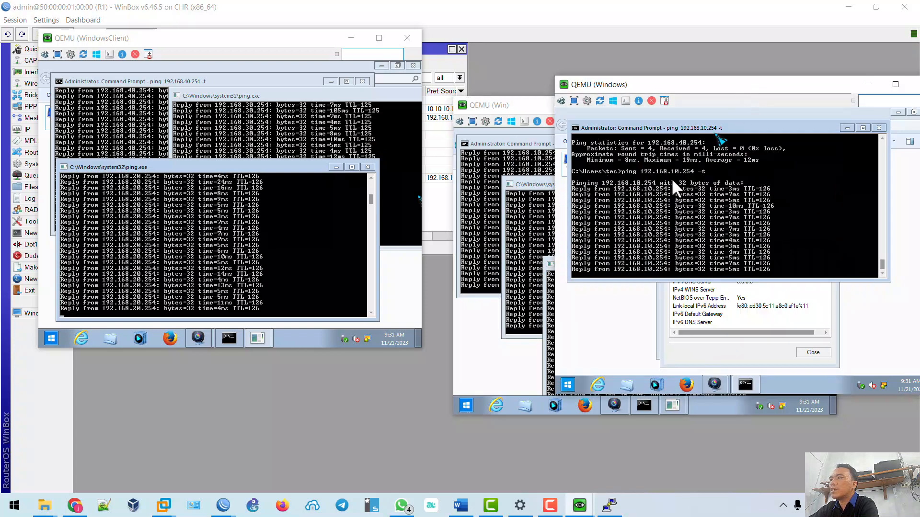
Launch 'ping 192.168.30.254 -t' and 'ping 192.168.40.254 -t' from Start search, spacing the windows apart.
click(564, 387)
text(ping)
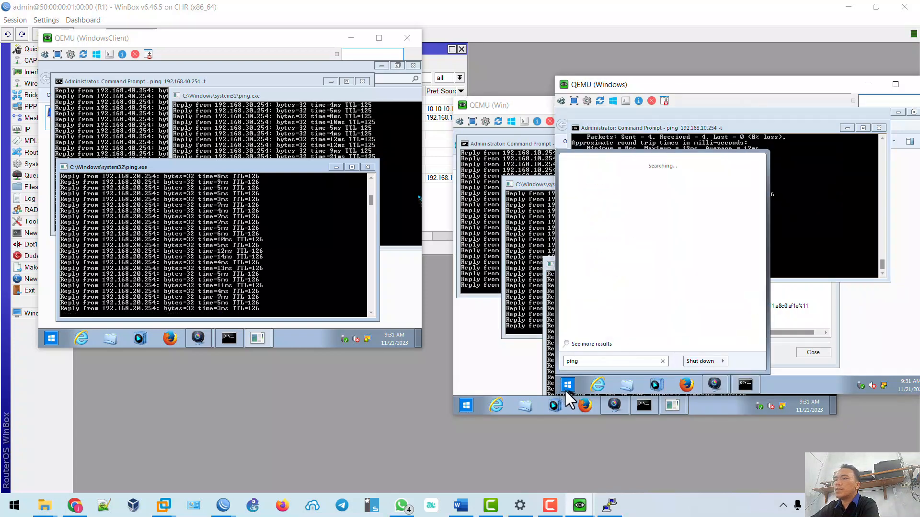
text( 192.168.3)
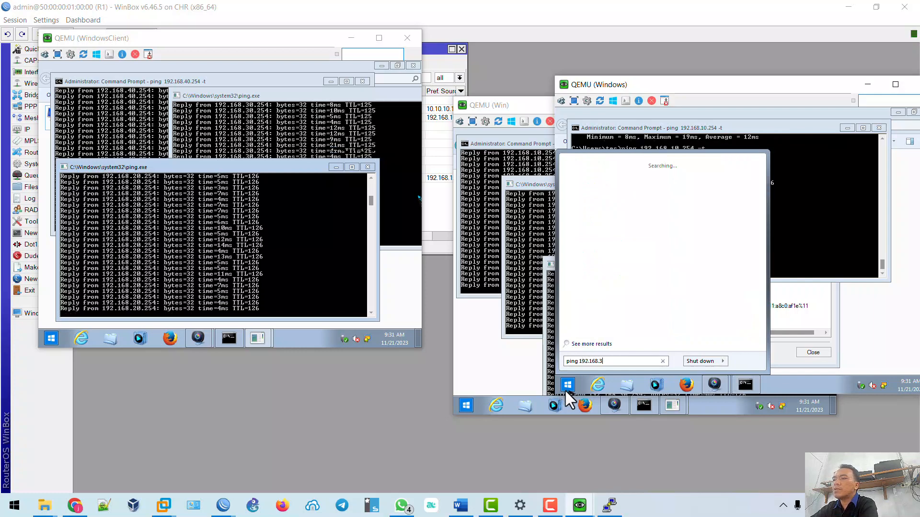
text(0.254 )
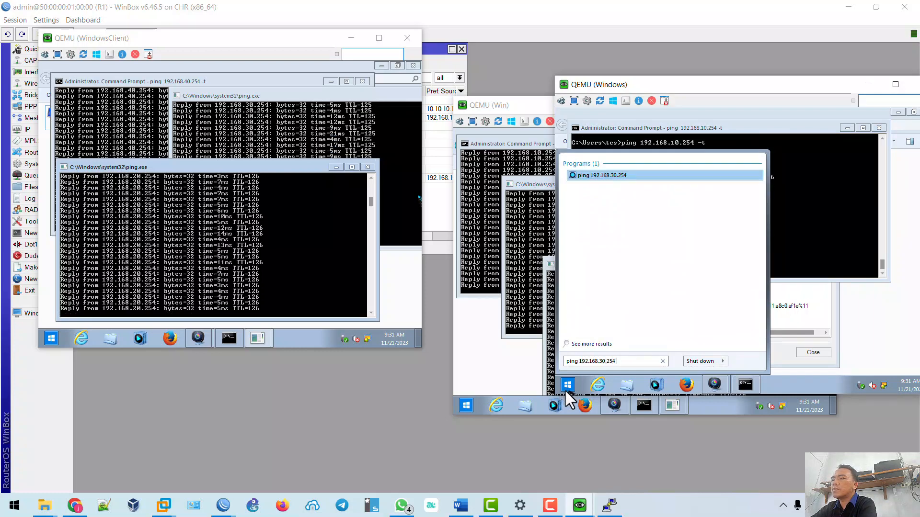
text(-t)
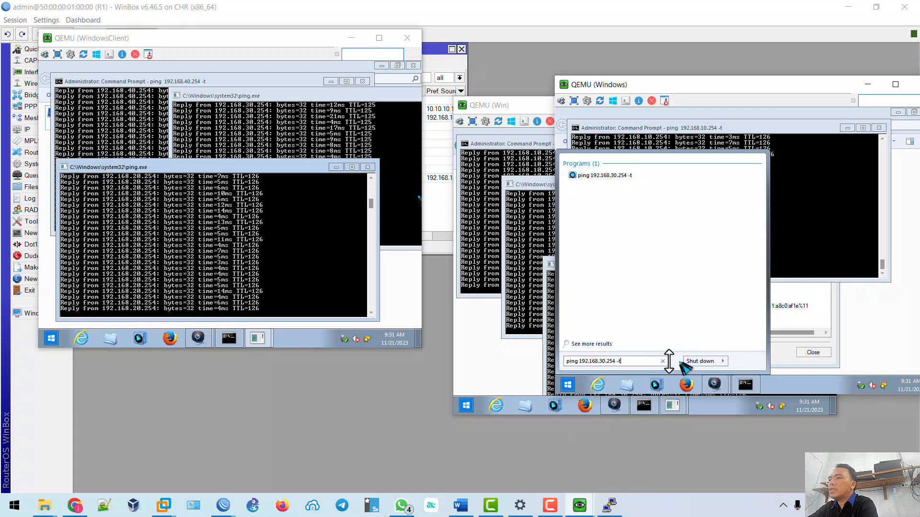
key(Return)
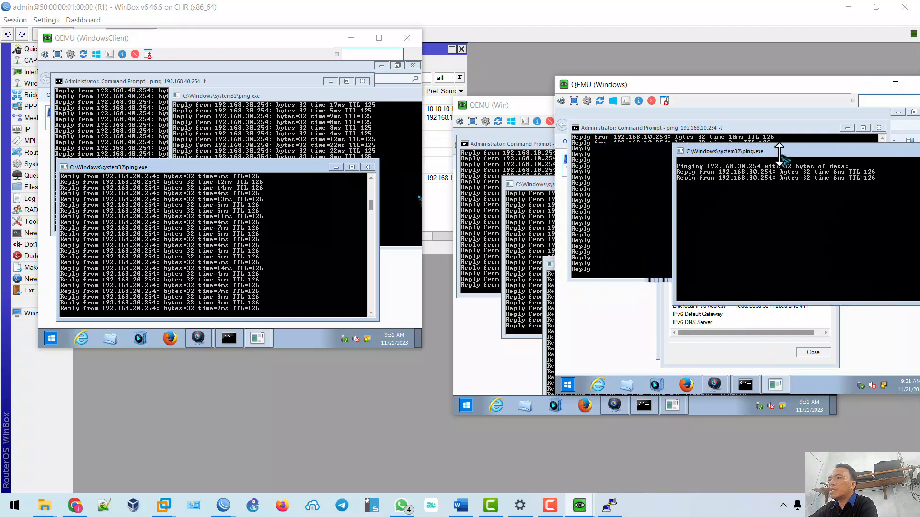
drag(779, 154, 784, 155)
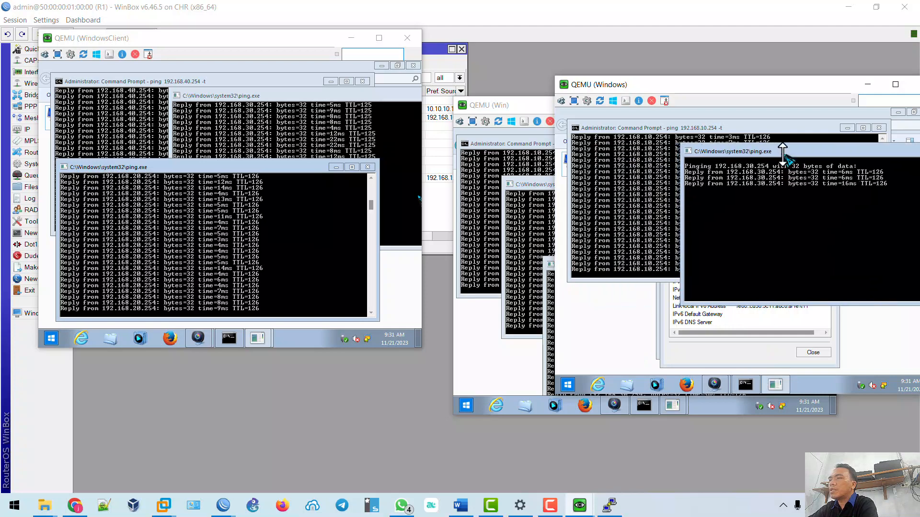
click(569, 384)
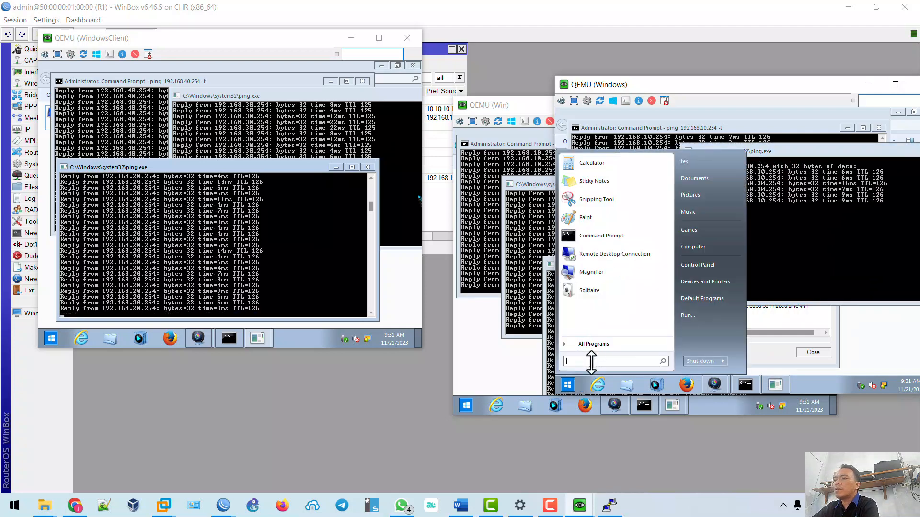
text(ping 192.168.40.254)
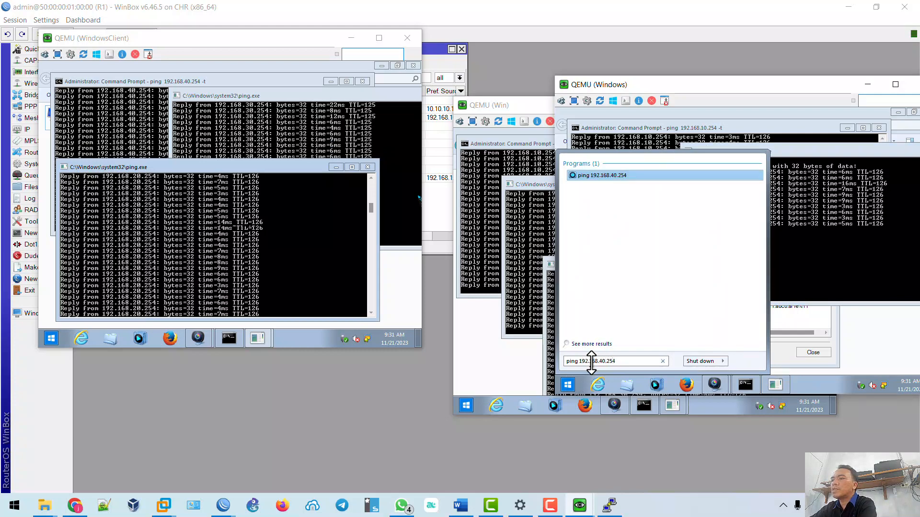
text( -t)
key(Return)
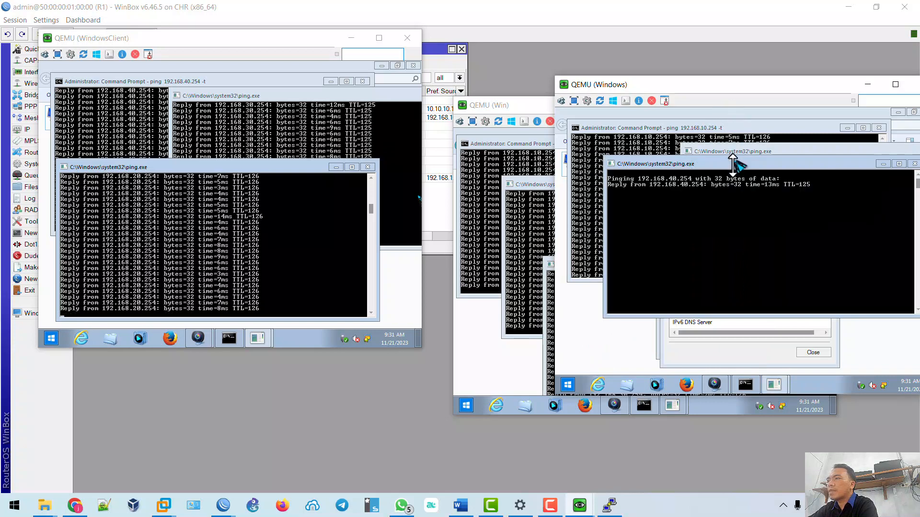
drag(733, 166, 741, 222)
On Client3, rerun the 192.168.10.254 ping with -t so it runs continuously.
mouse_move(581, 505)
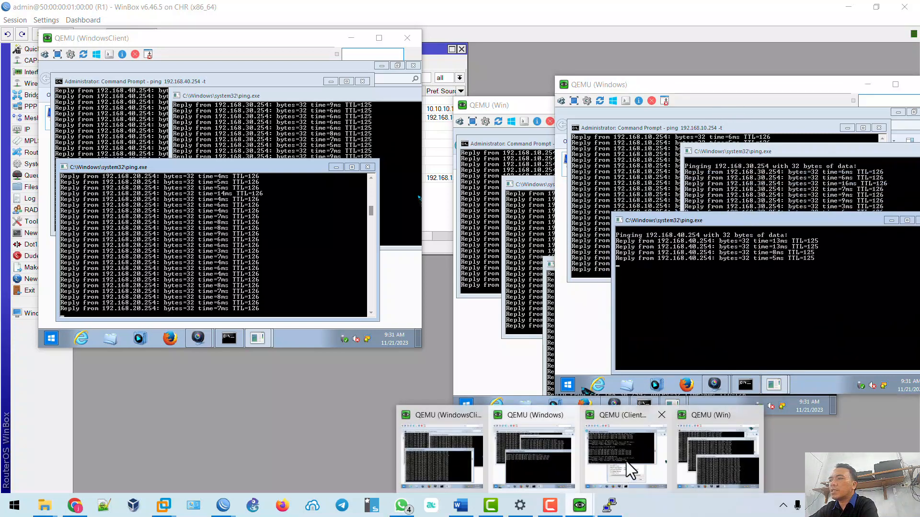
click(625, 461)
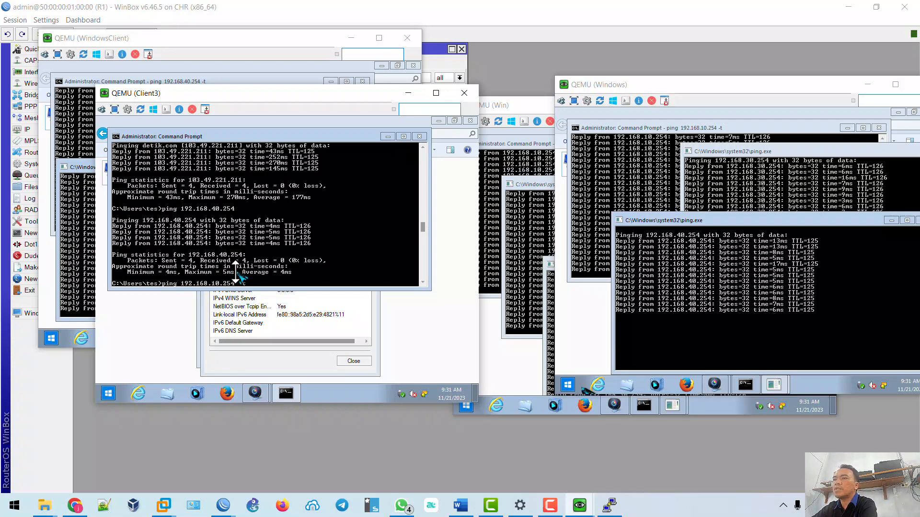
text(-t)
key(Return)
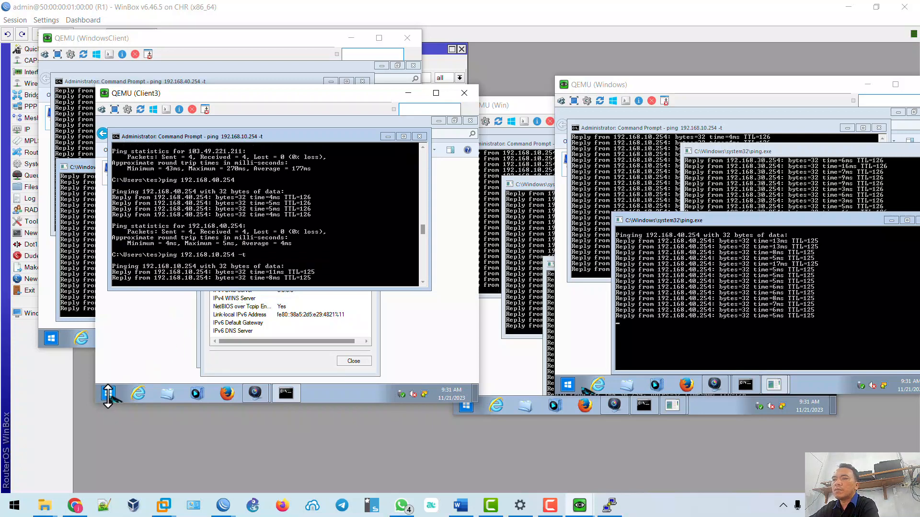
Launch continuous pings to 192.168.20.254 and 192.168.40.254 in separate windows.
click(107, 393)
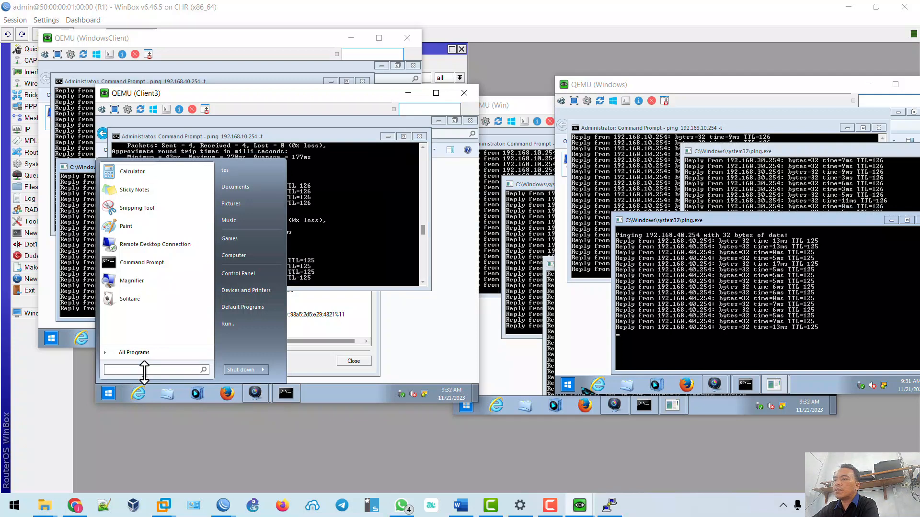
text(ping 192.168)
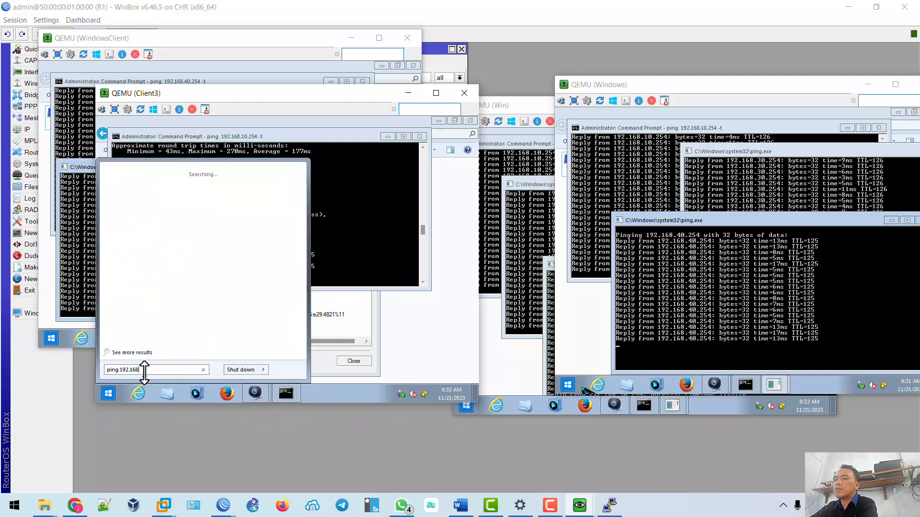
text(.20.254 -t)
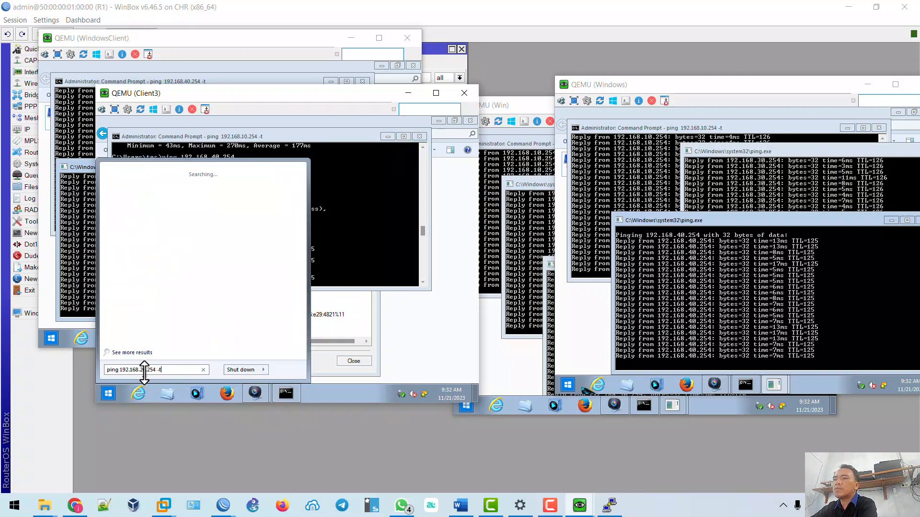
key(Return)
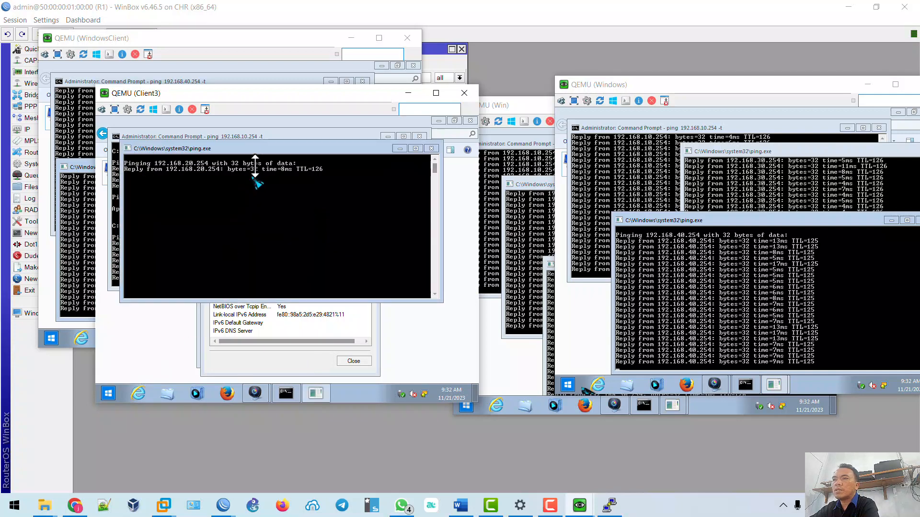
drag(267, 150, 312, 177)
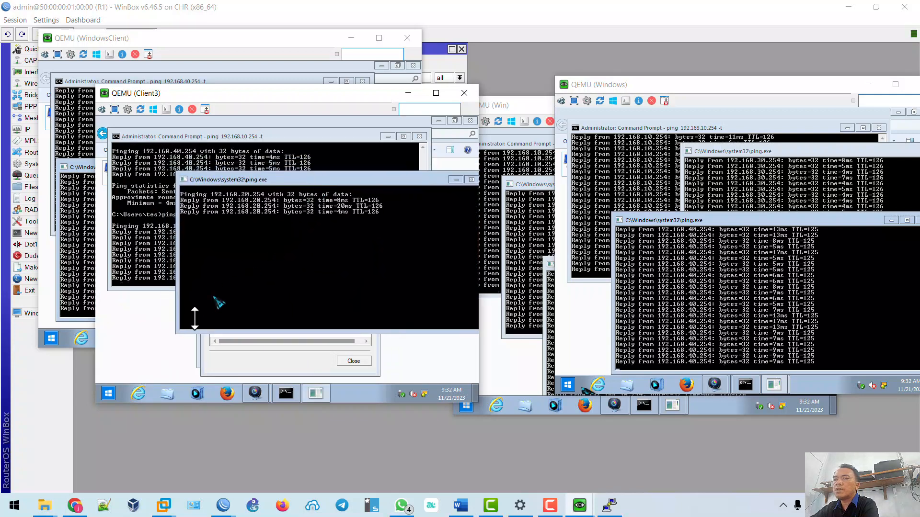
click(108, 393)
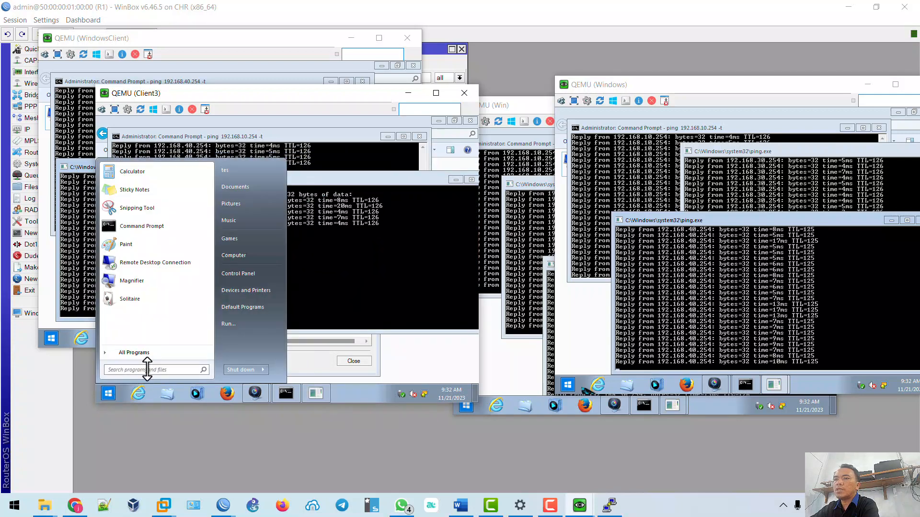
text(ping 19)
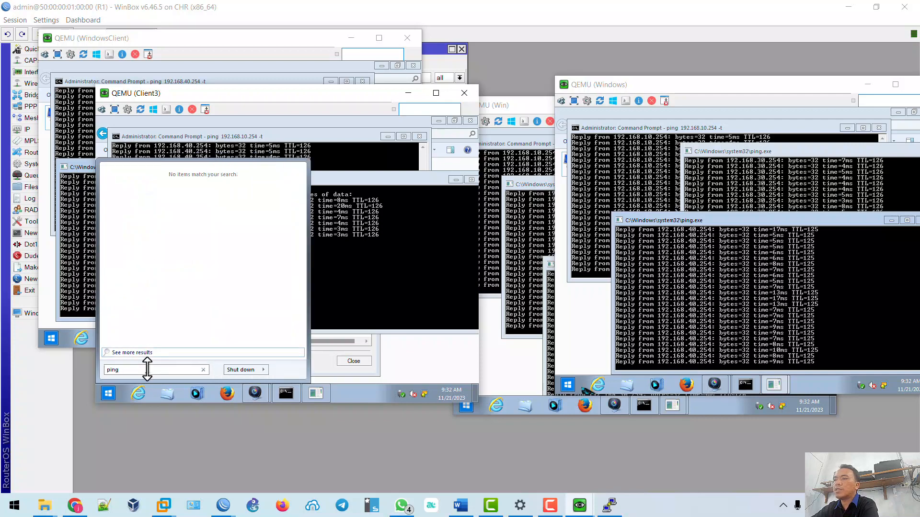
text(2.168.40)
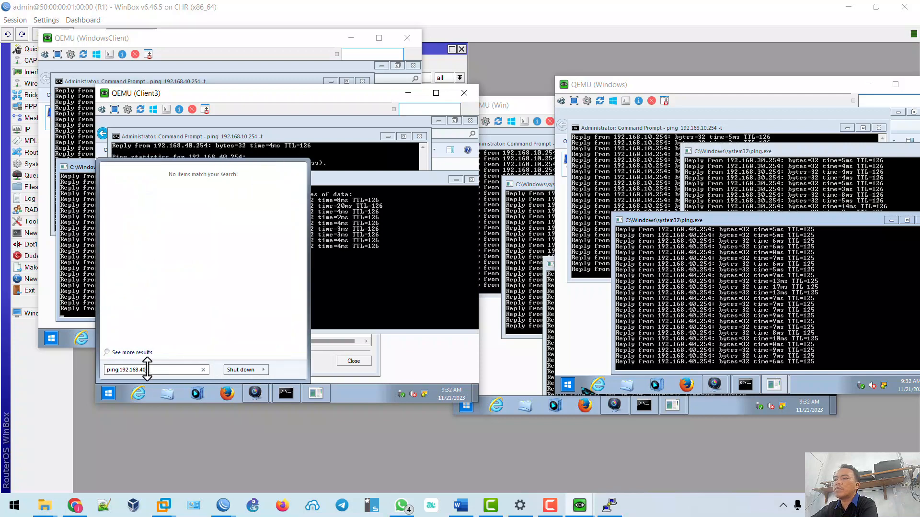
text(.254 -)
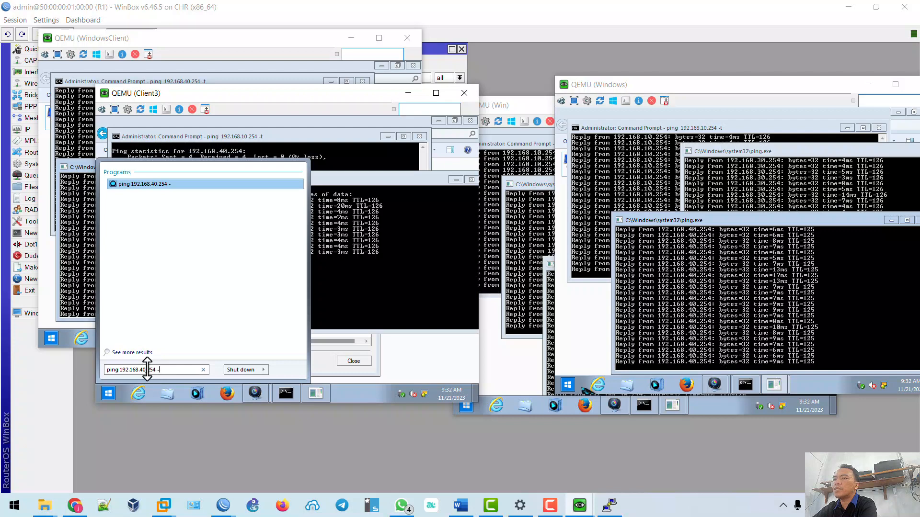
text(t)
key(Return)
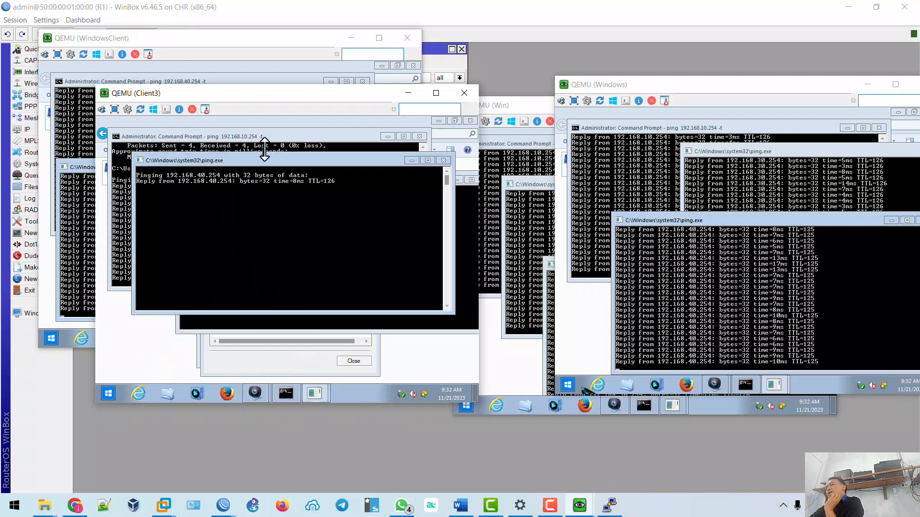
drag(264, 157, 262, 230)
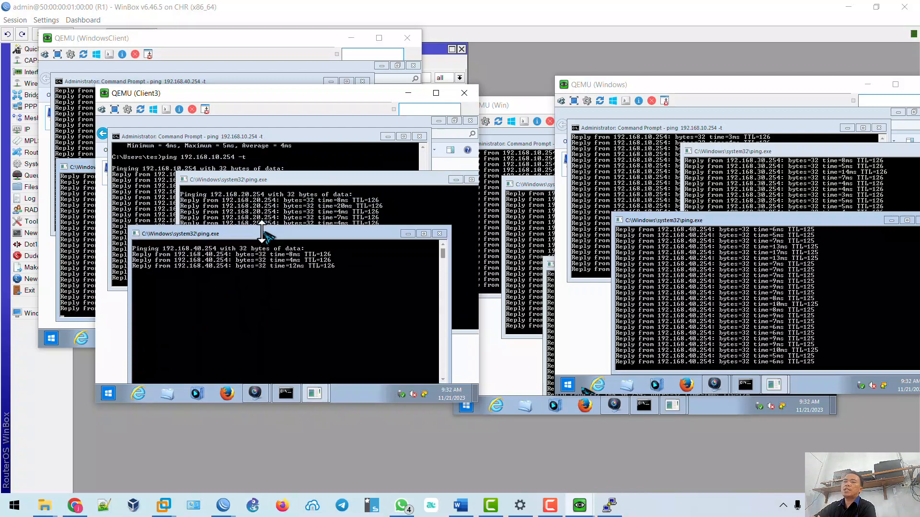
click(76, 508)
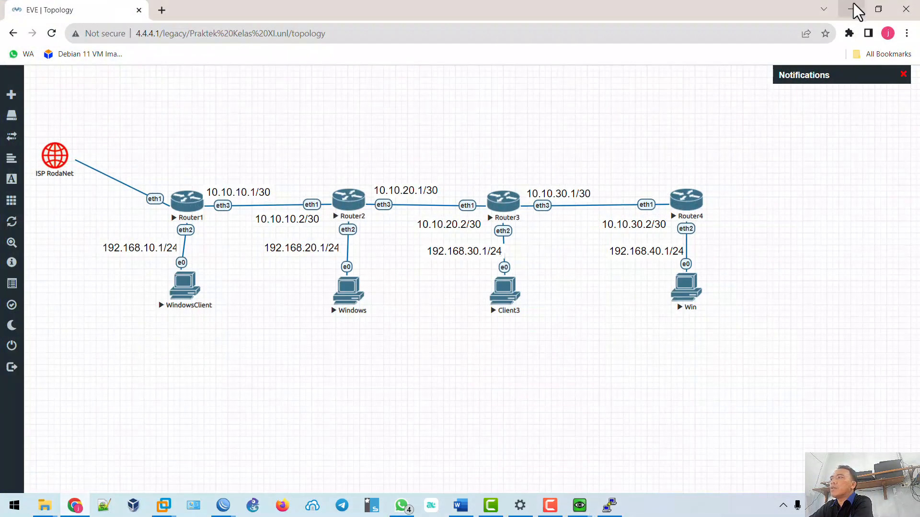
Minimize the EVE-NG topology page so the client consoles with running pings are visible.
click(851, 10)
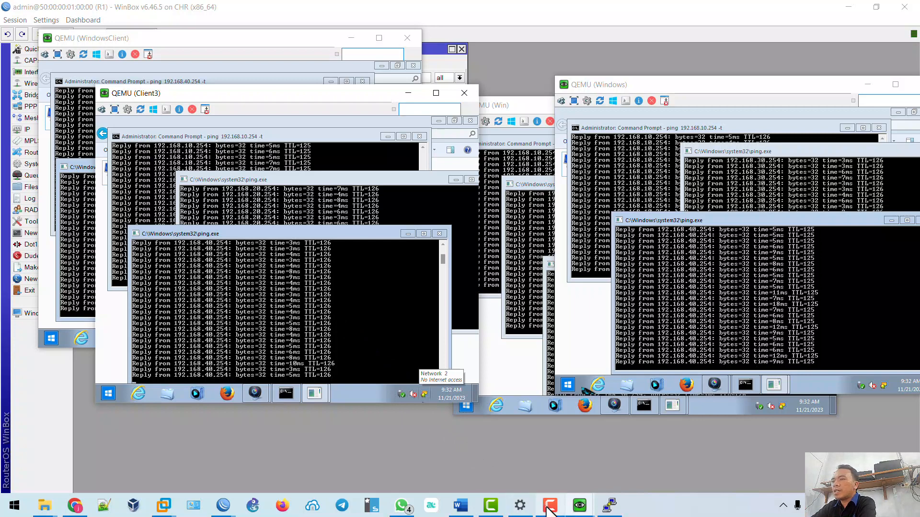
mouse_move(541, 510)
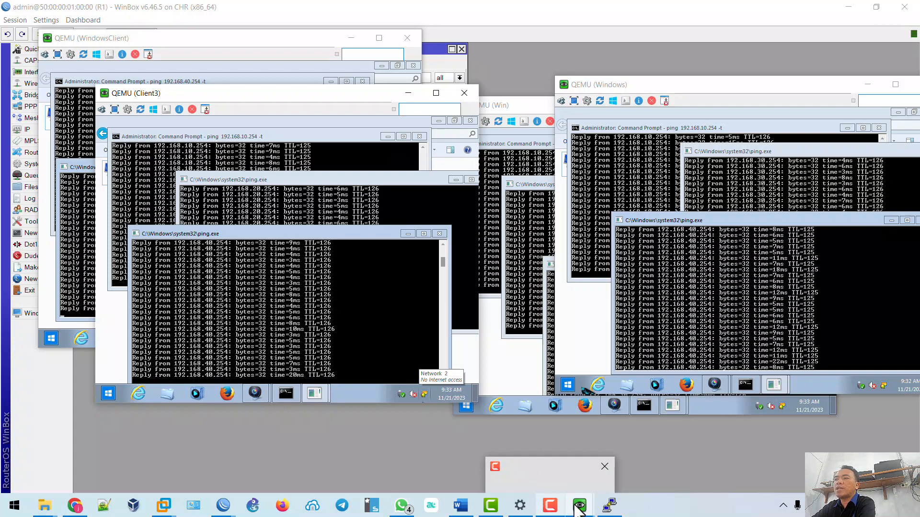
mouse_move(604, 500)
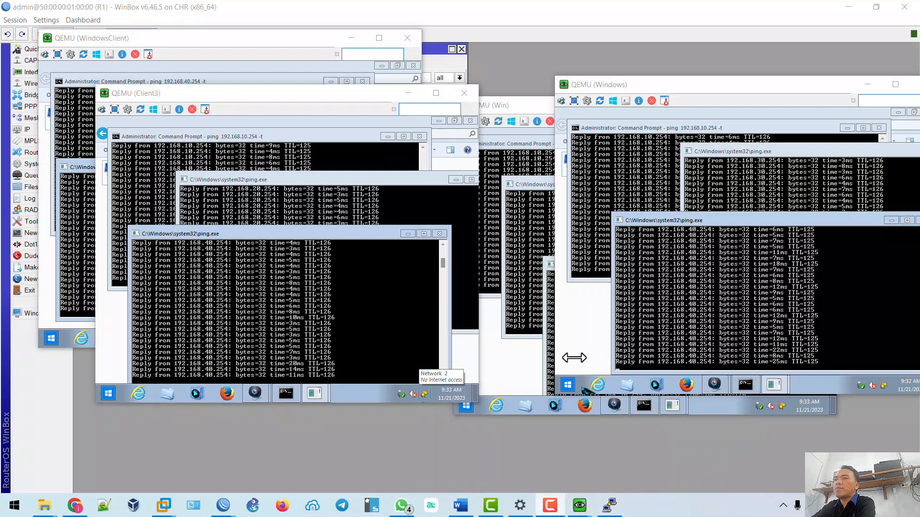